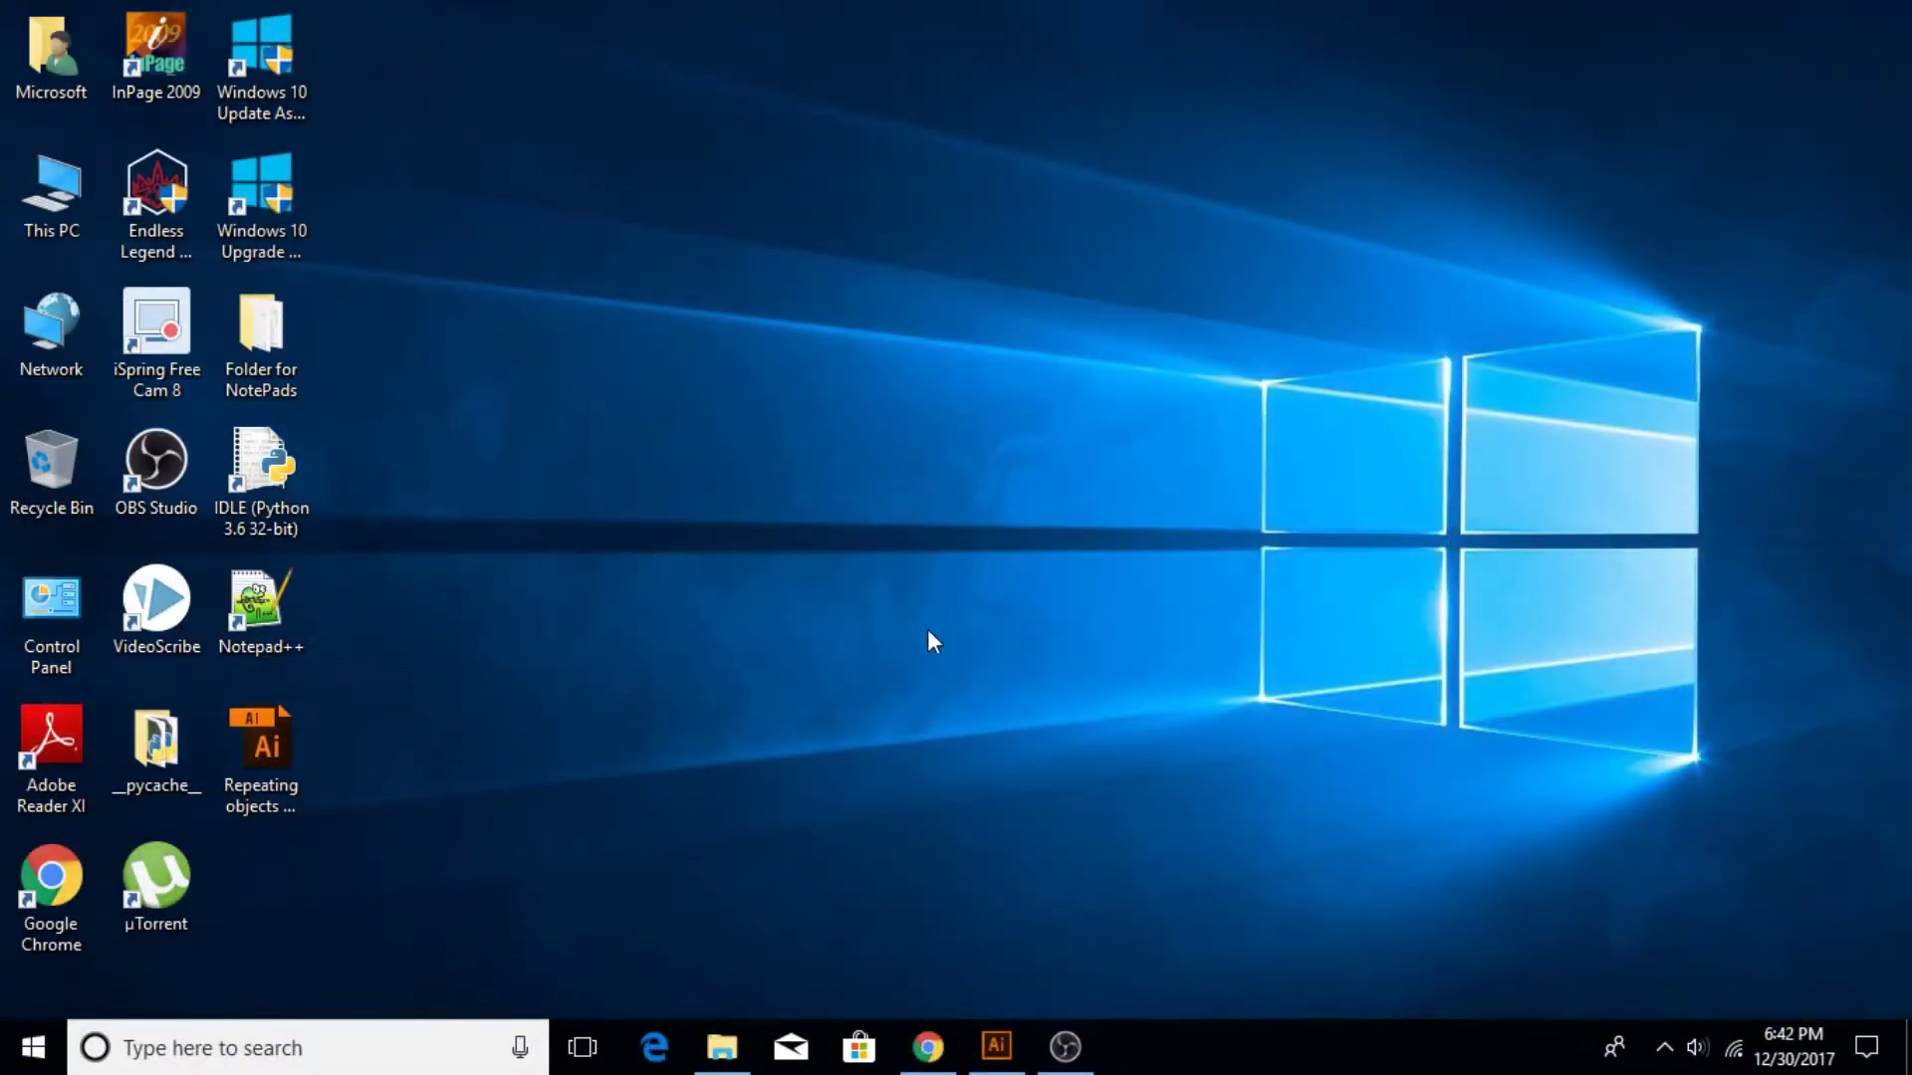
Step: Switch to Illustrator and create a new landscape document of 1280 x 720 pt in RGB color mode
{"action": "left_click", "coordinate": [996, 1045]}
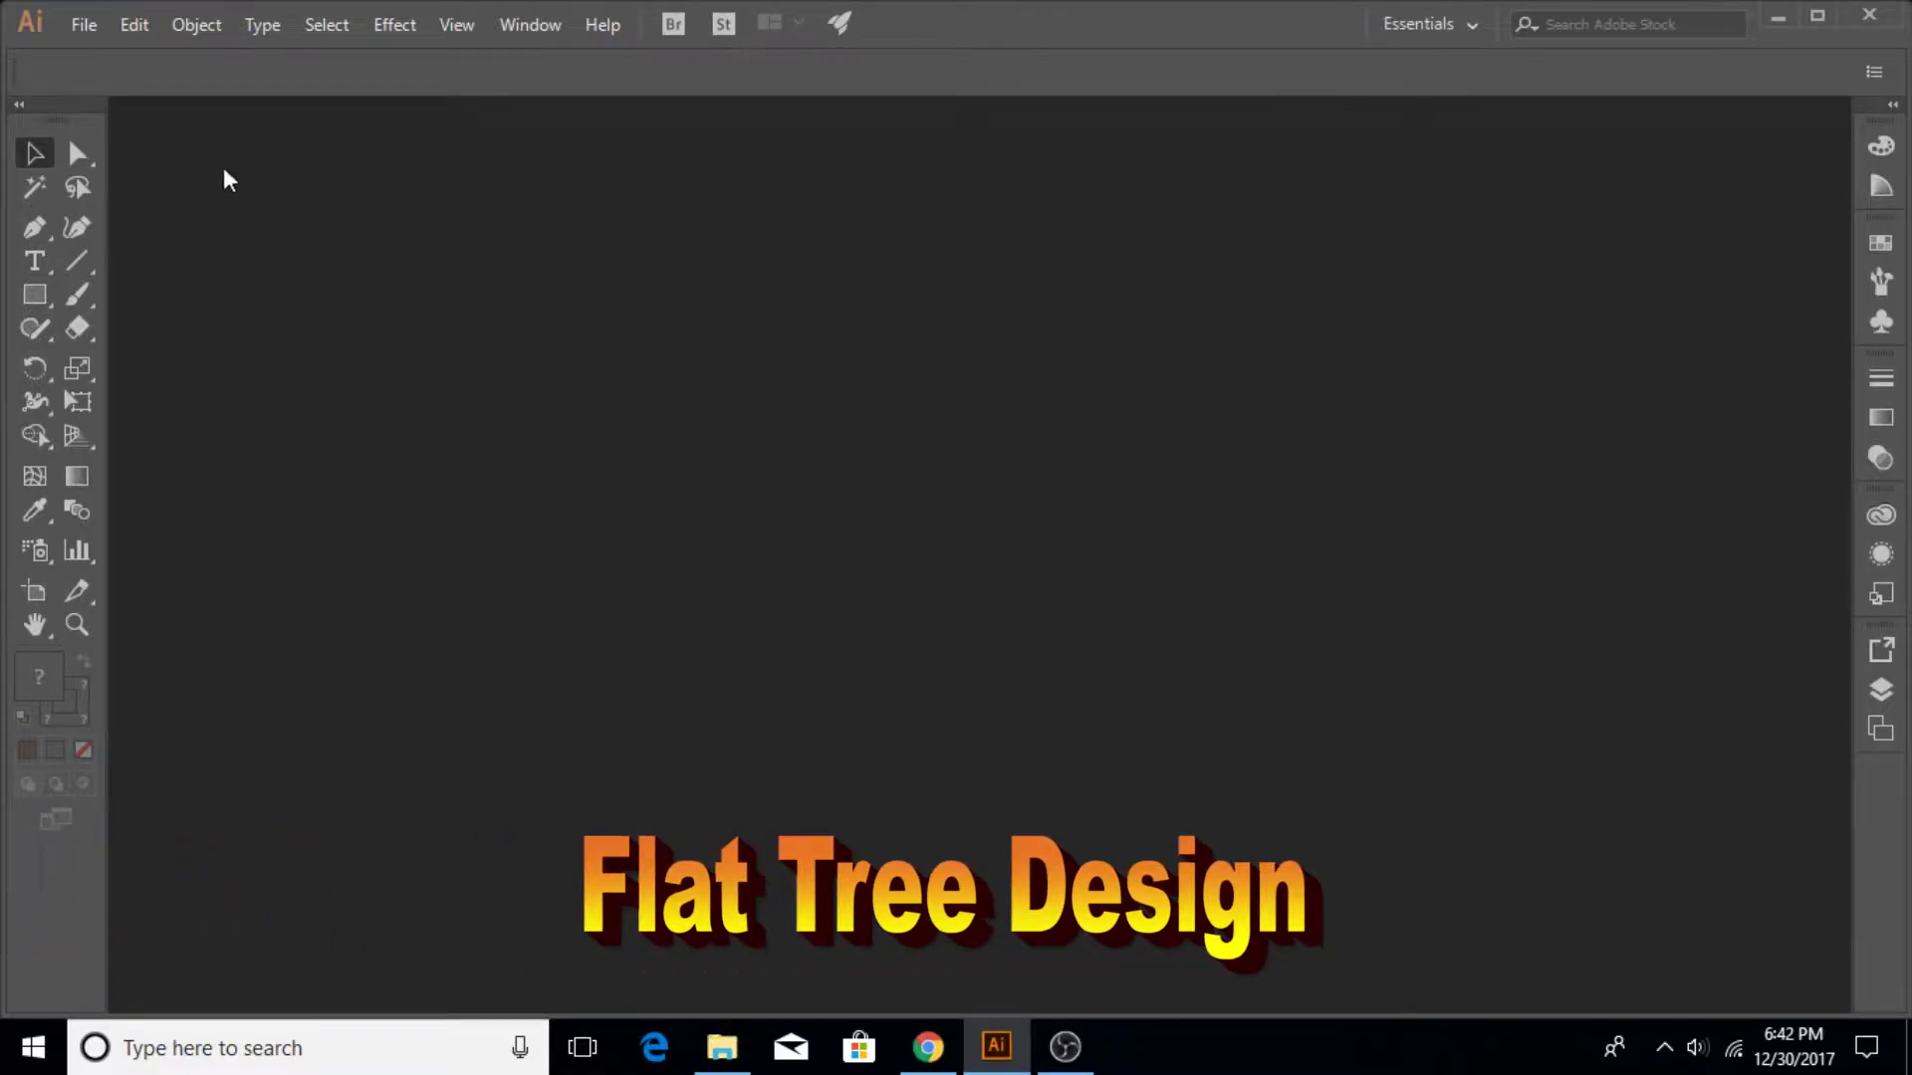
{"action": "left_click", "coordinate": [74, 27]}
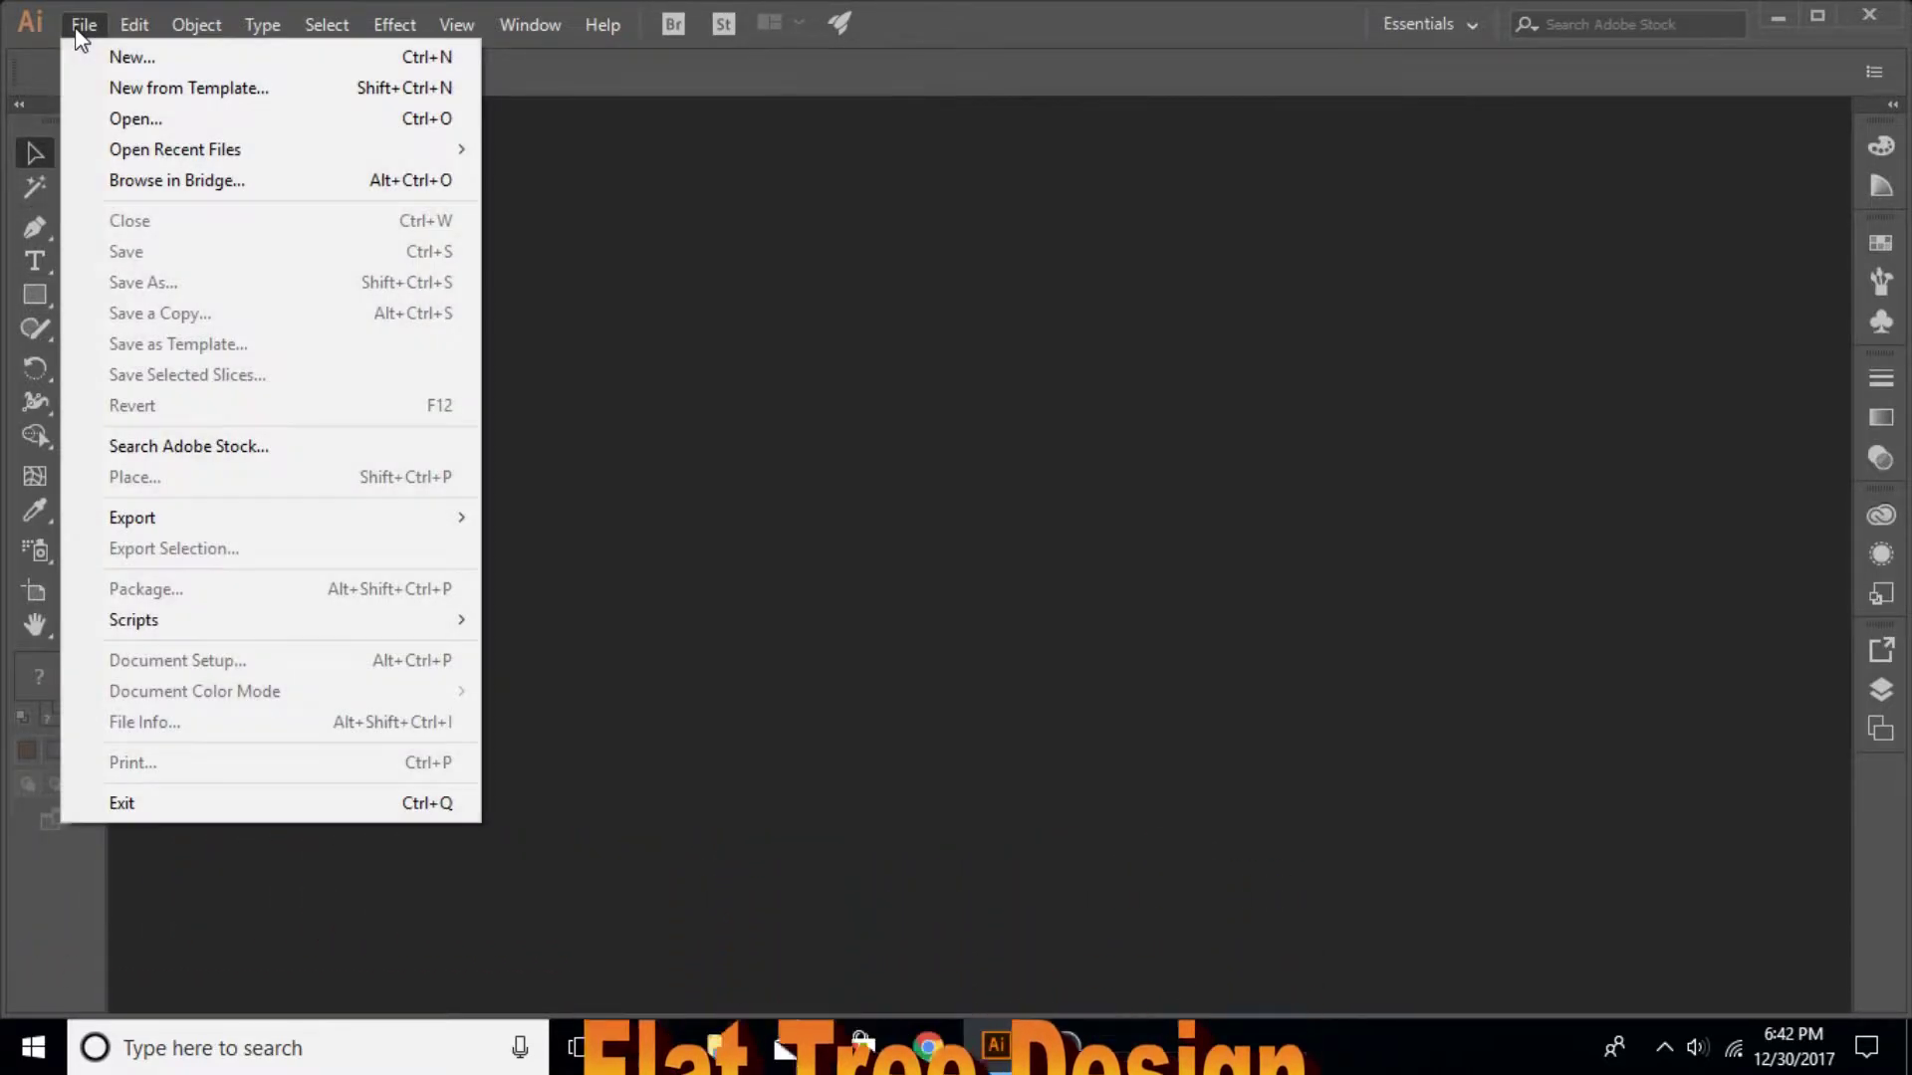
{"action": "left_click", "coordinate": [111, 58]}
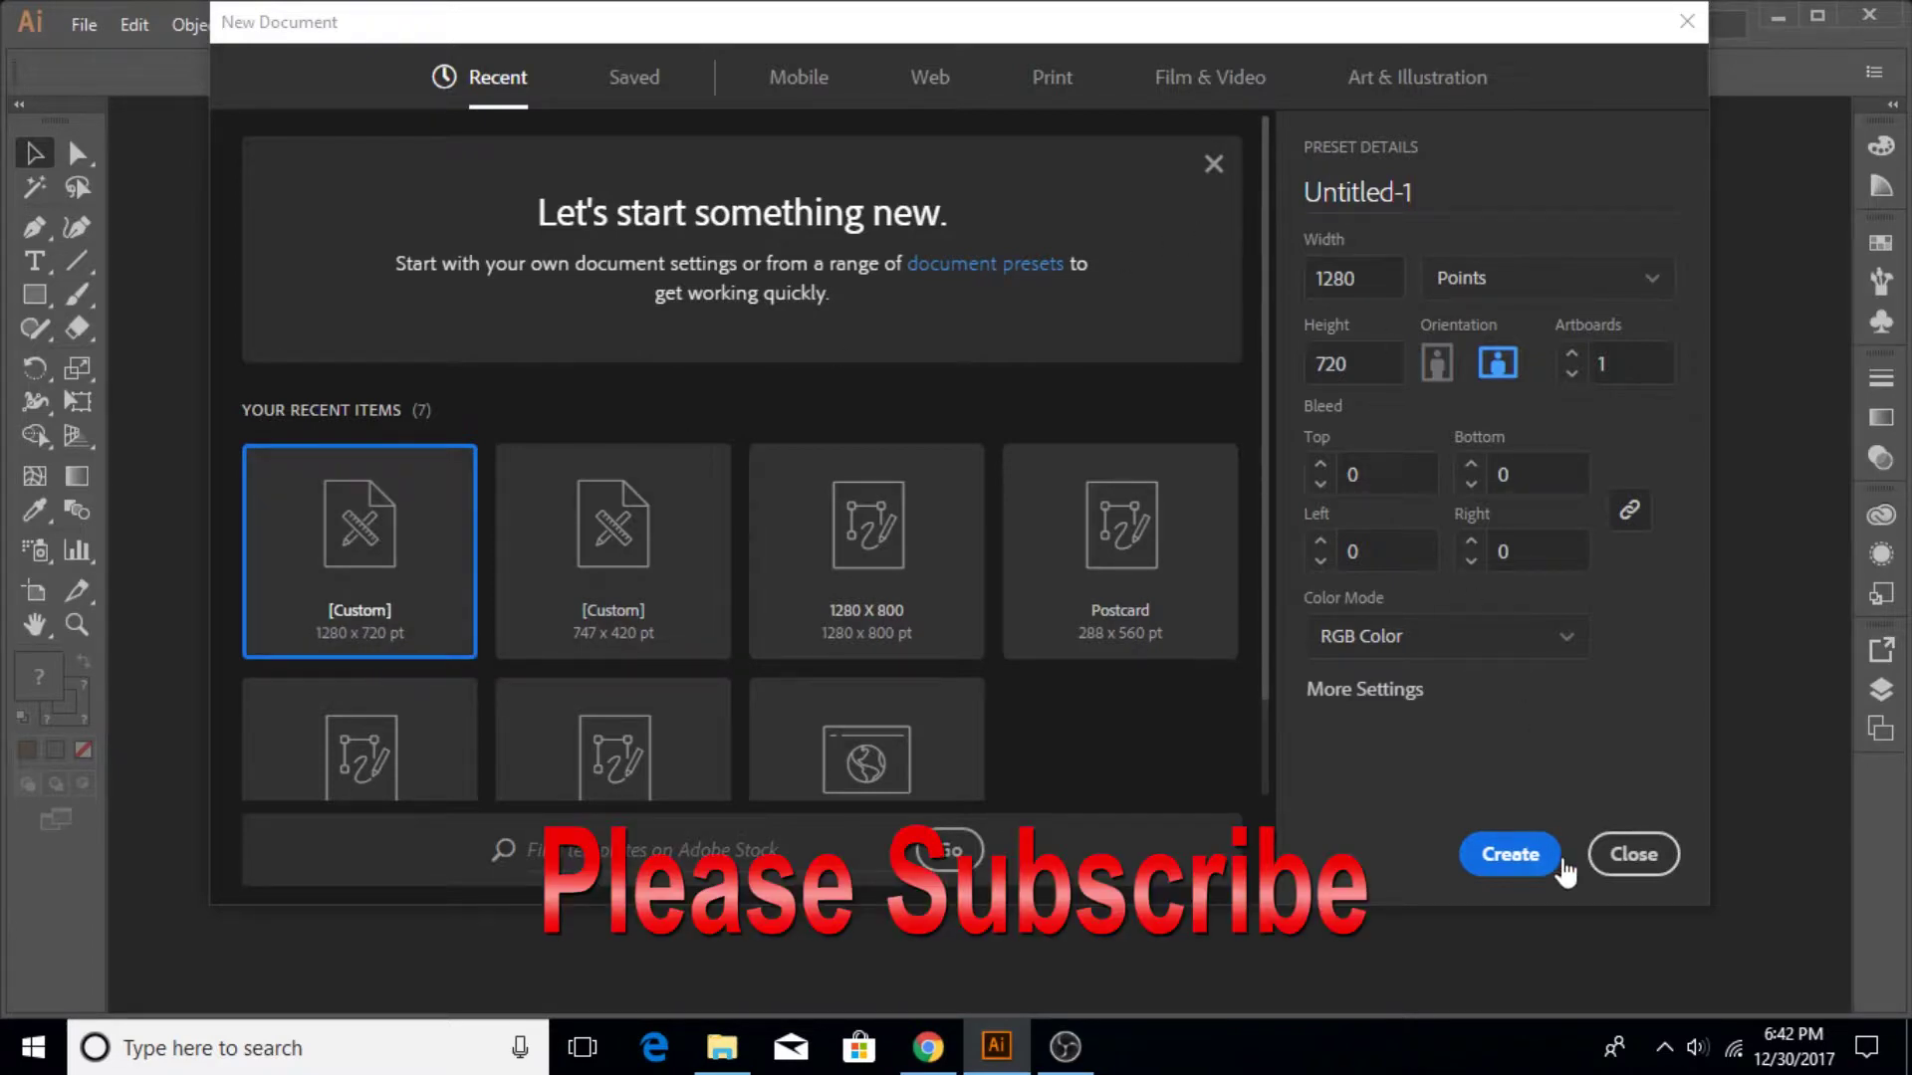
{"action": "left_click", "coordinate": [1510, 856]}
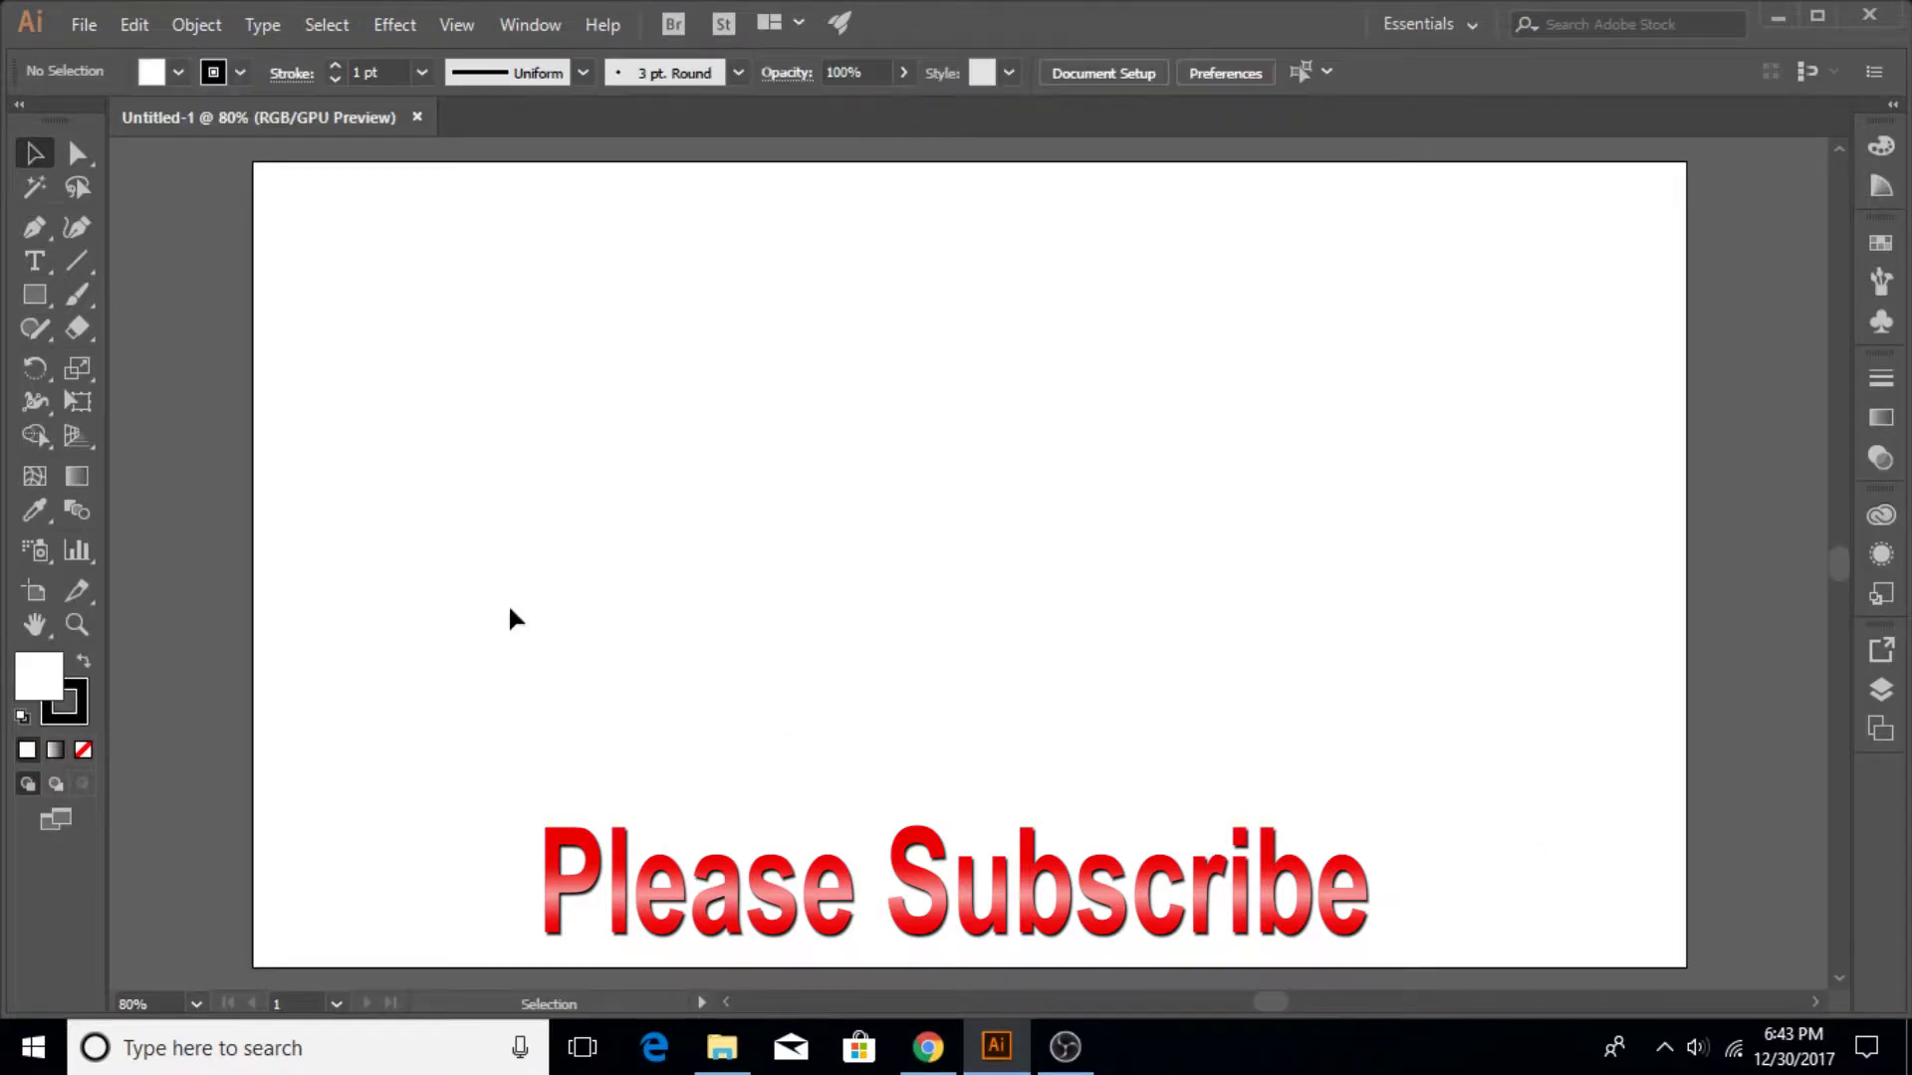
Step: Create a rectangle with a width of 1280 pt and a height of 720 pt
{"action": "left_click", "coordinate": [35, 294]}
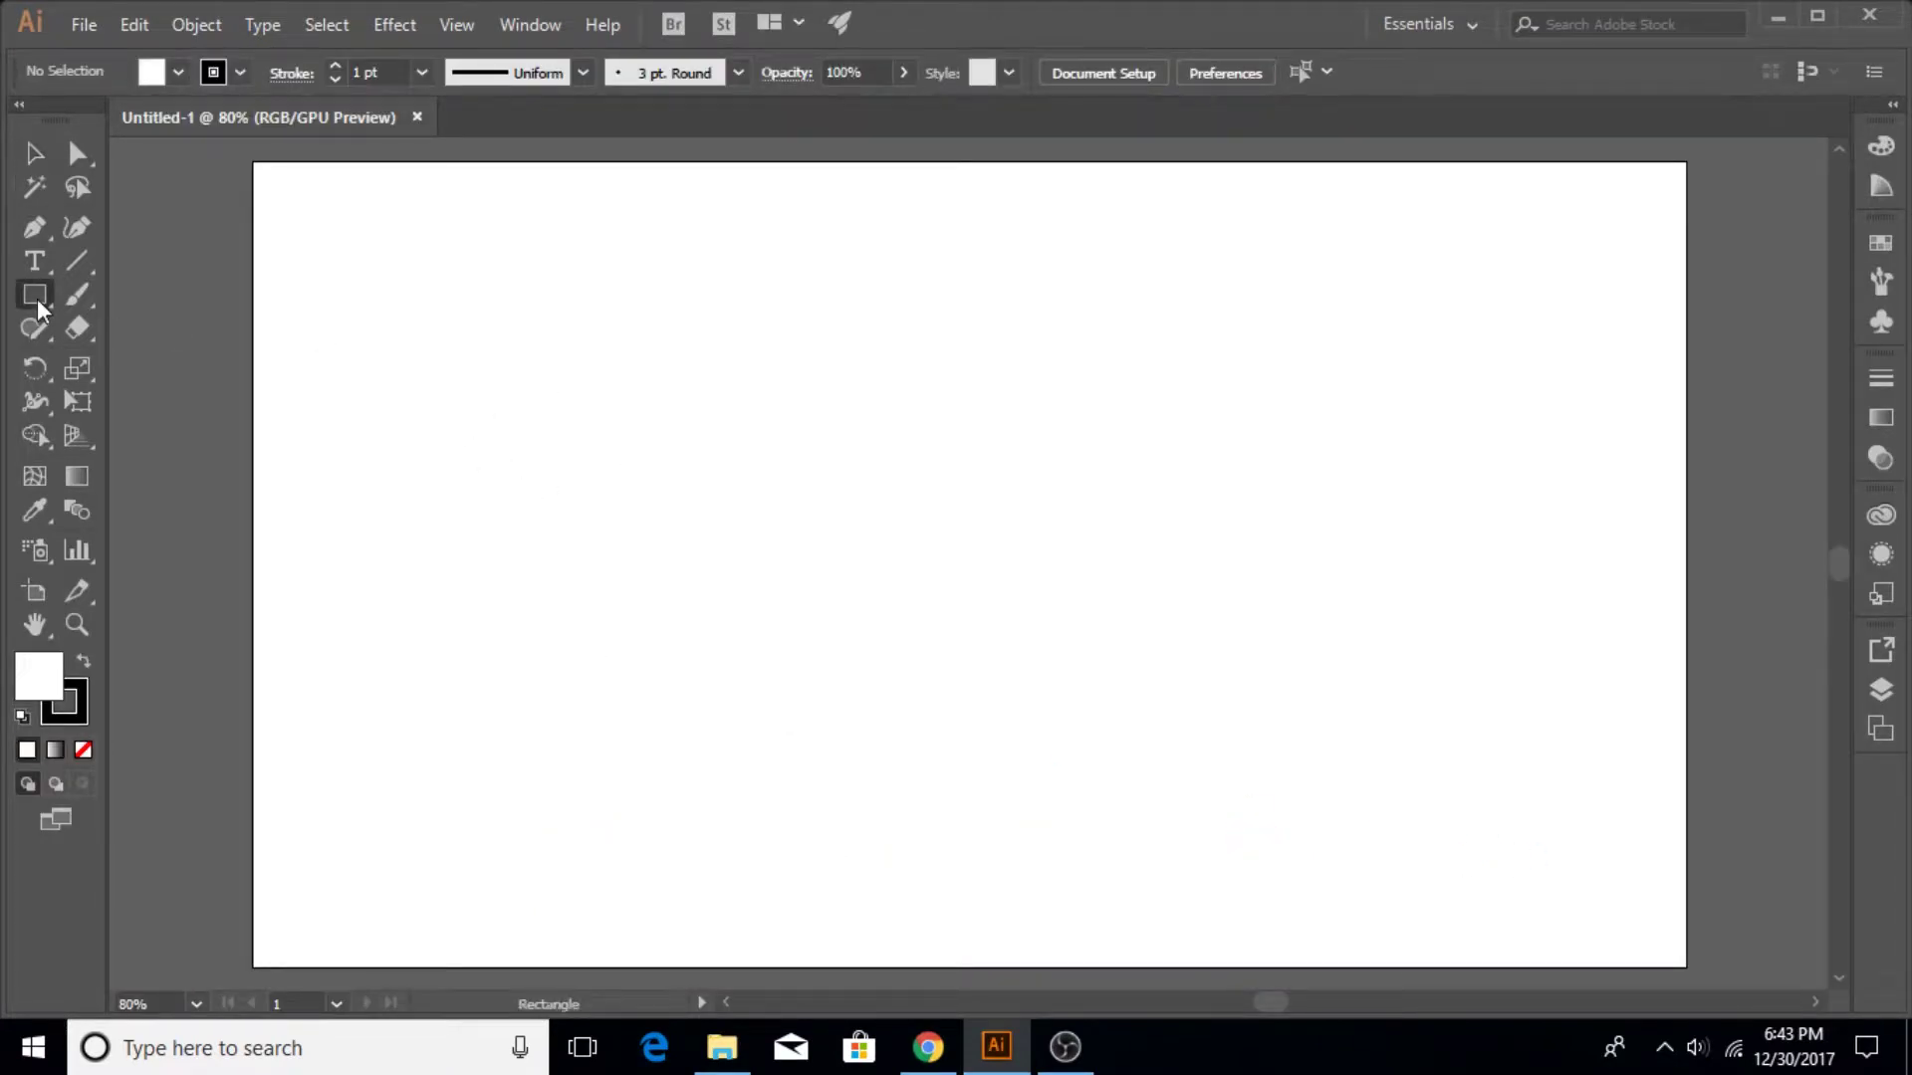
{"action": "left_click", "coordinate": [155, 297]}
{"action": "left_click", "coordinate": [824, 381]}
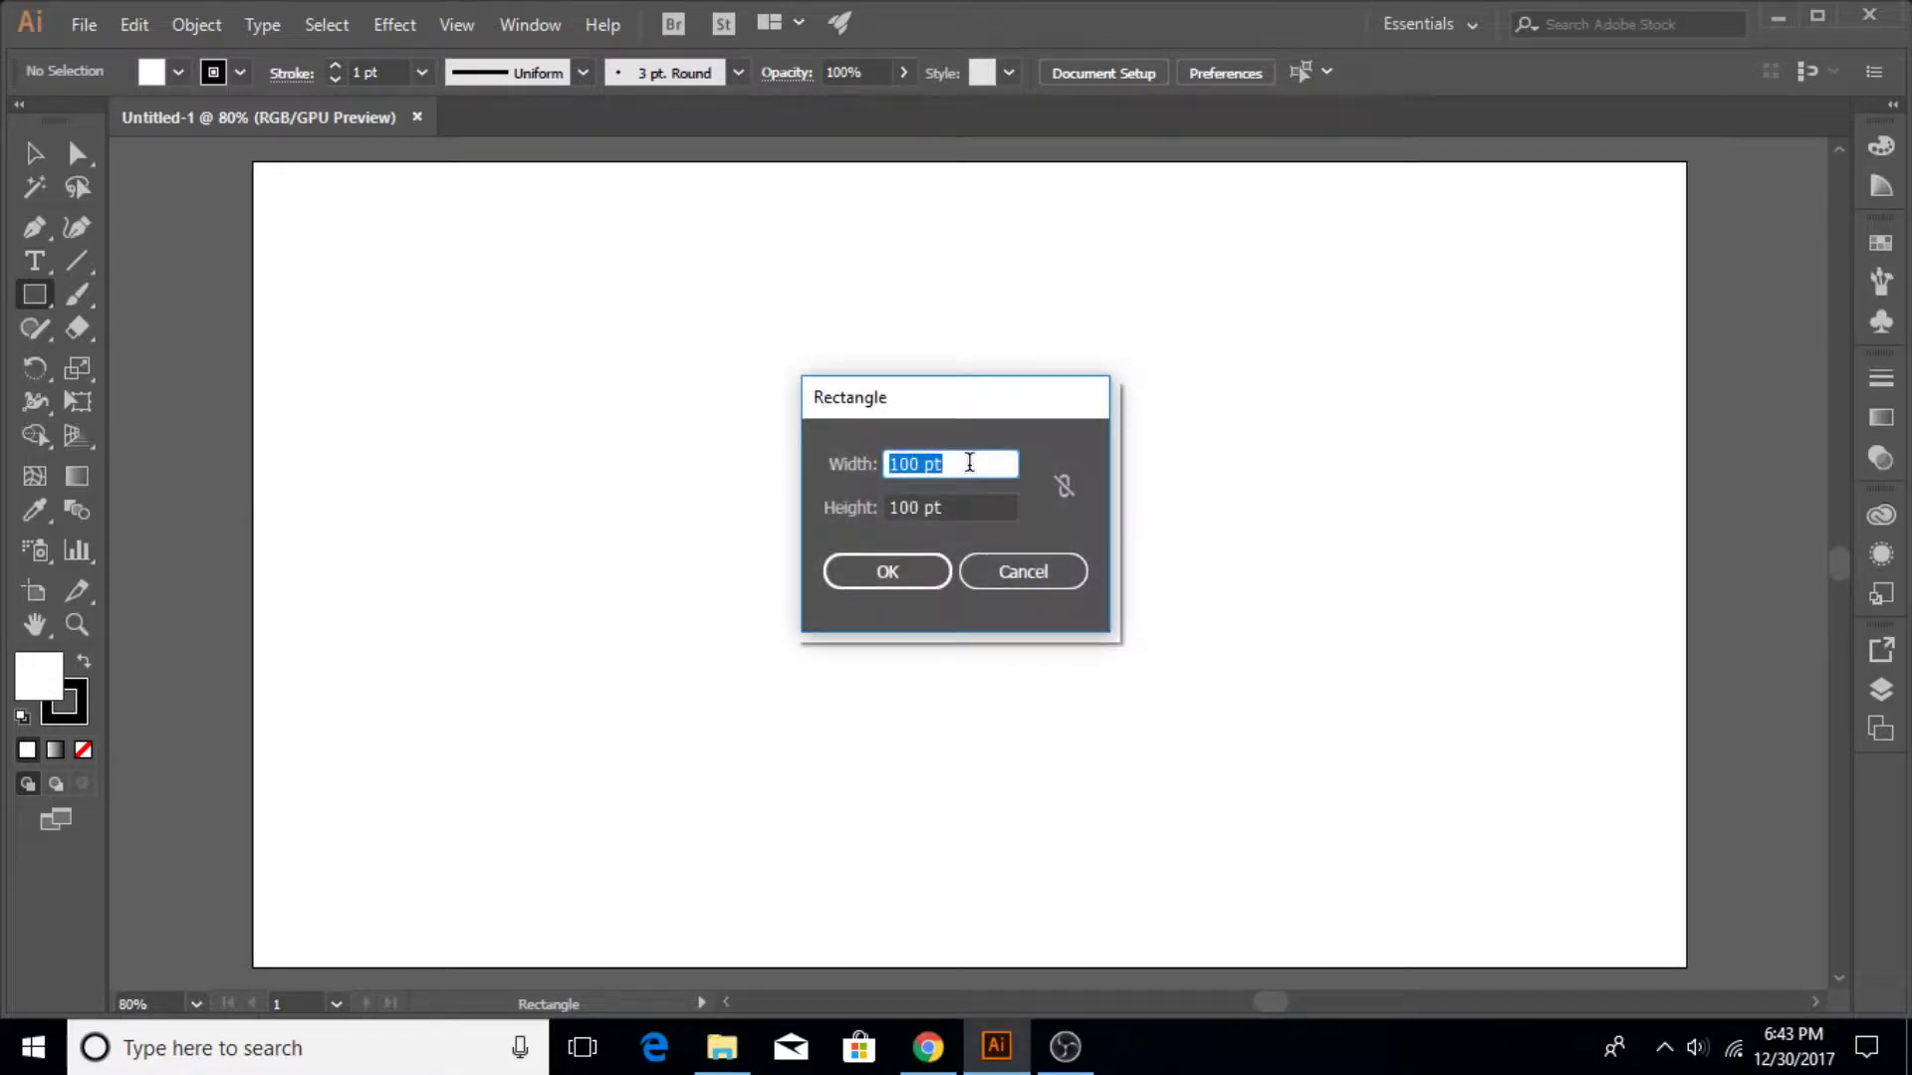
{"action": "type", "text": "1280"}
{"action": "left_click", "coordinate": [953, 507]}
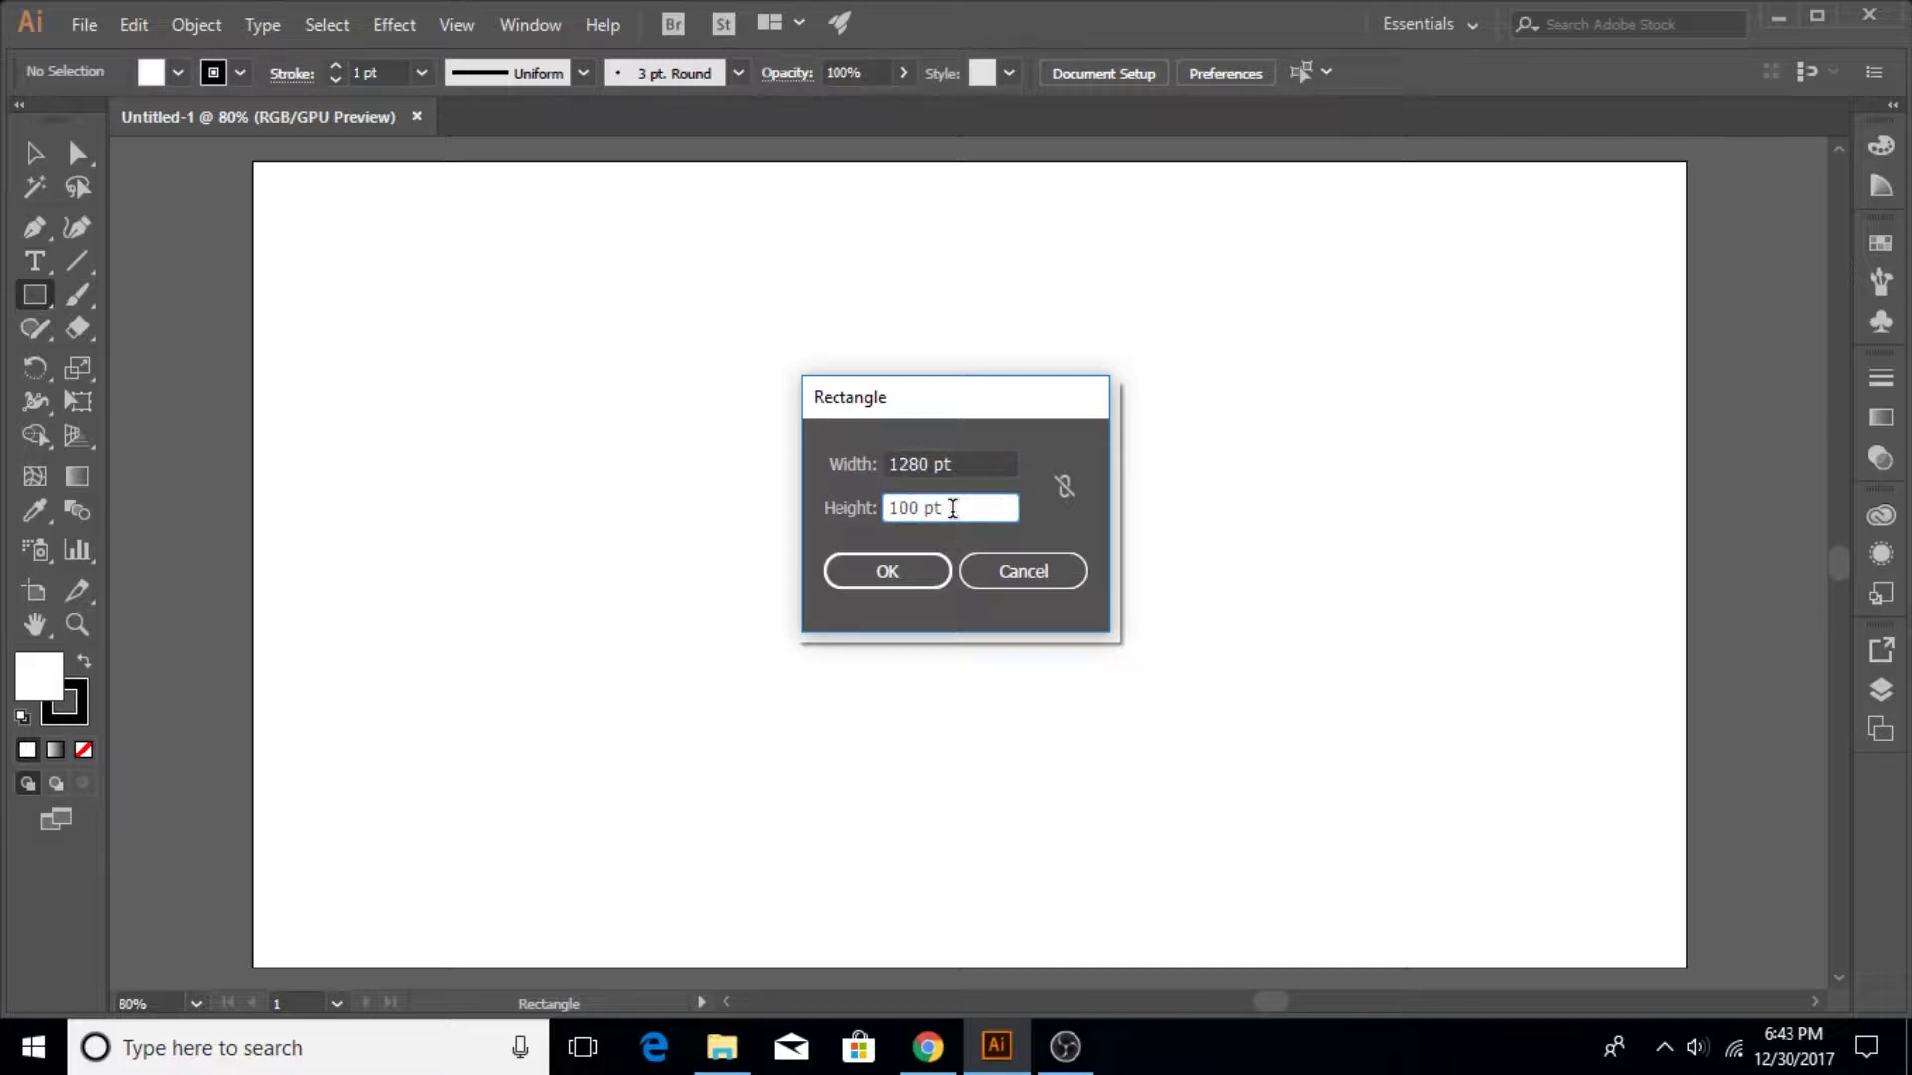
{"action": "left_click_drag", "start_coordinate": [953, 508], "coordinate": [777, 517]}
{"action": "type", "text": "720"}
{"action": "left_click", "coordinate": [854, 568]}
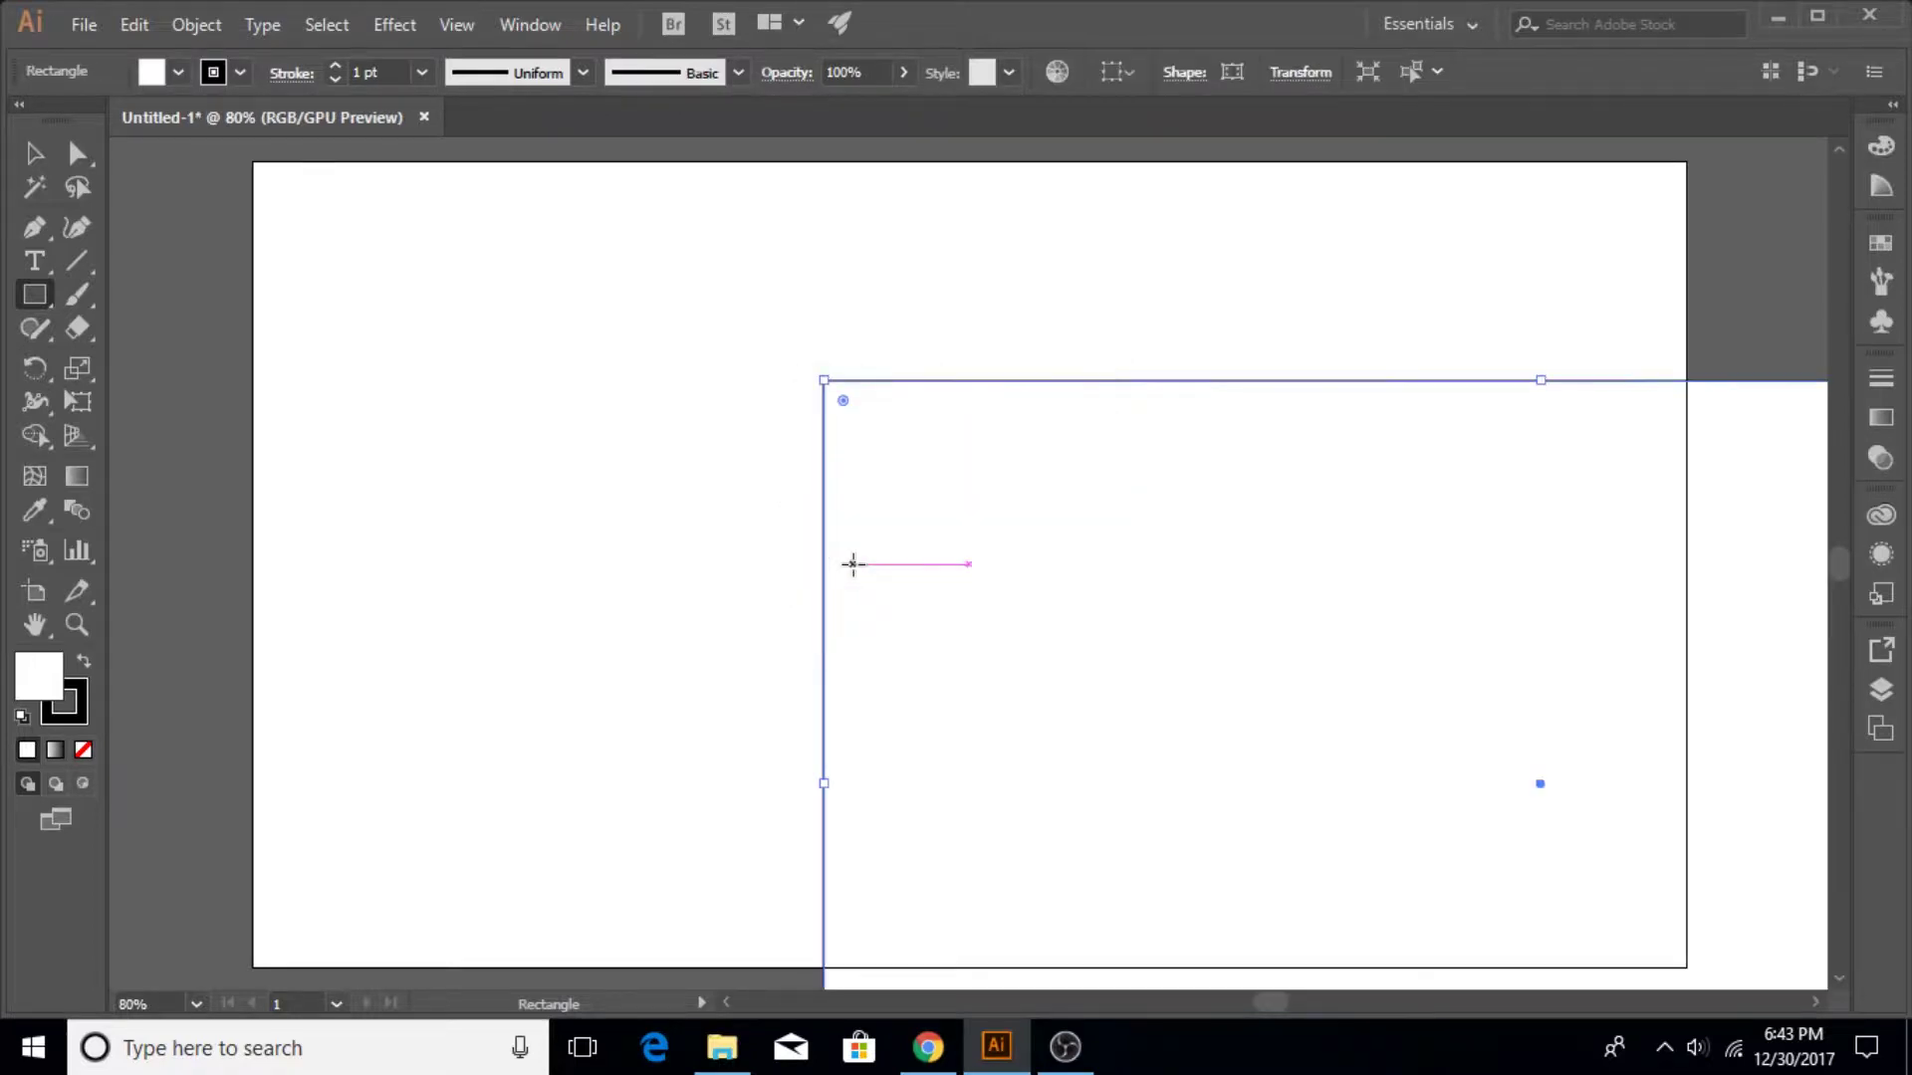
Step: Move the large rectangle so it exactly covers the artboard, and clear the selection
{"action": "left_click", "coordinate": [33, 152]}
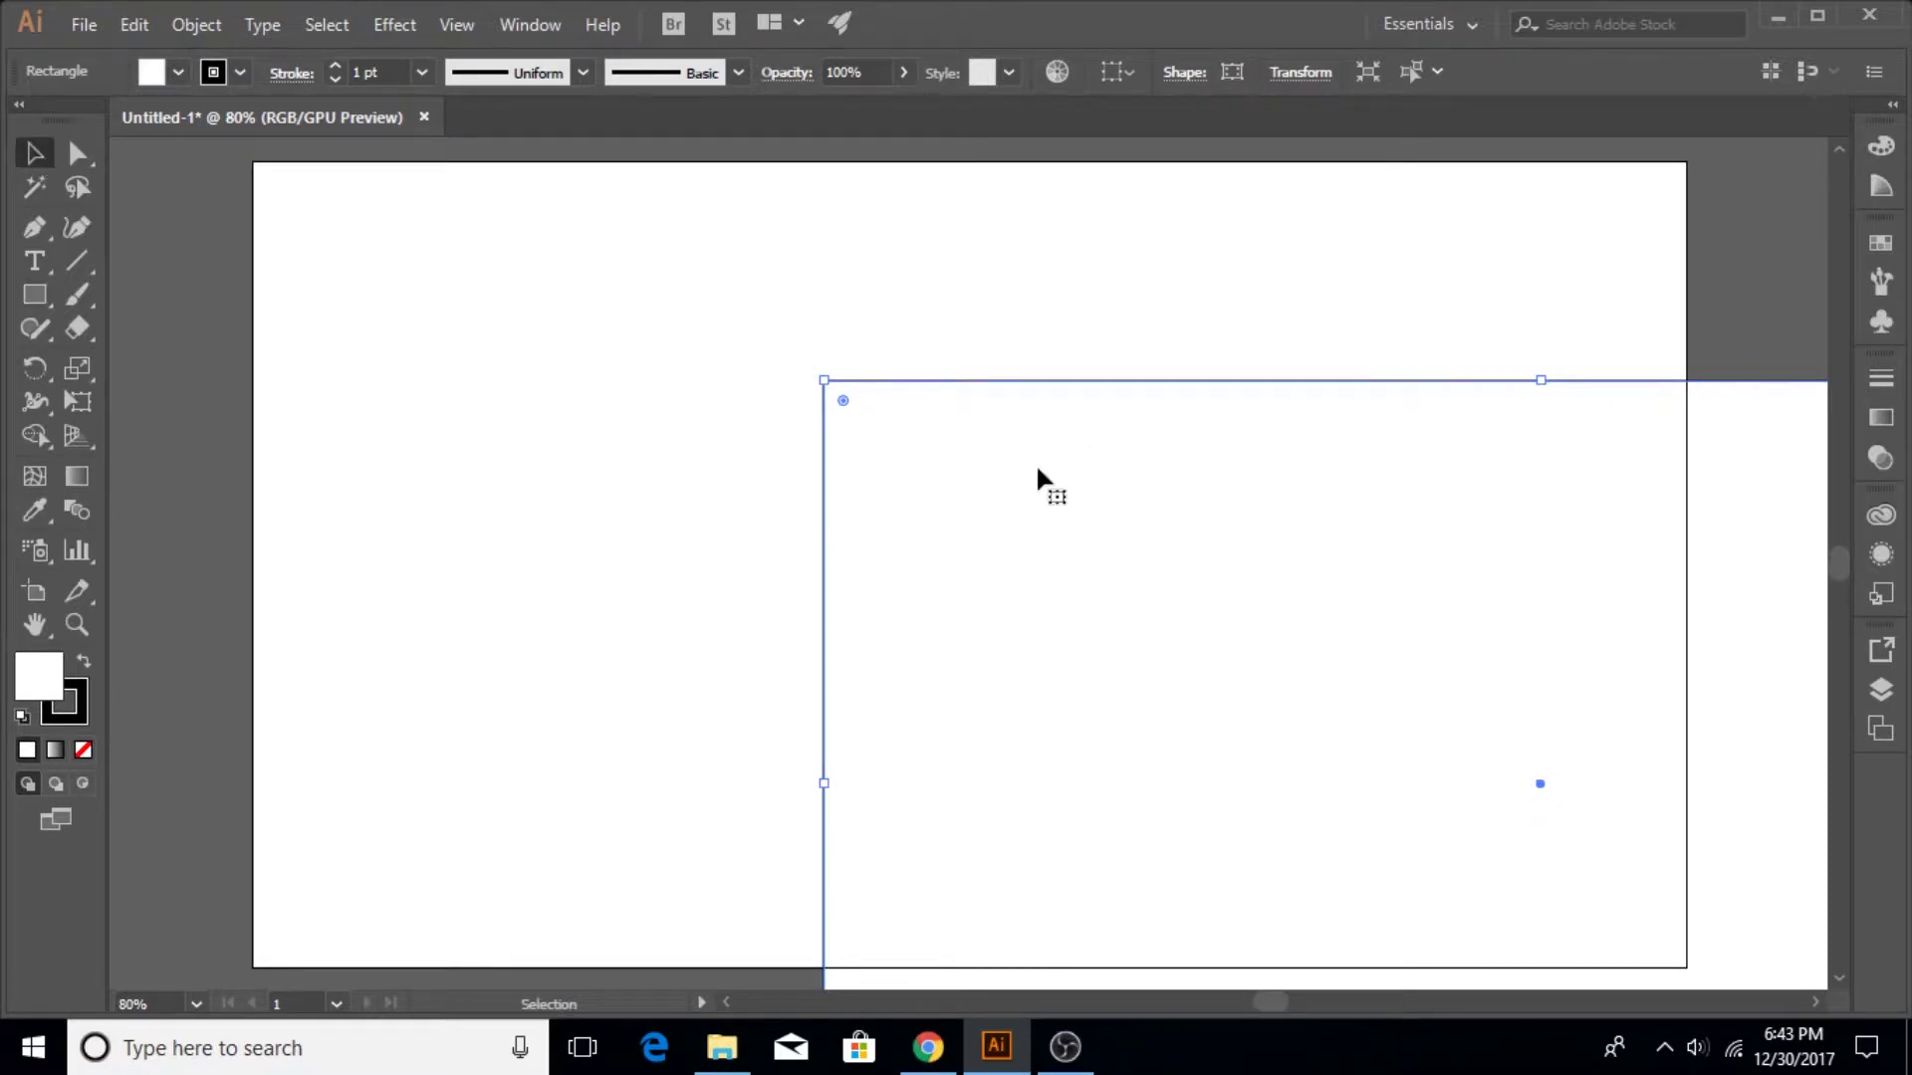
{"action": "left_click_drag", "start_coordinate": [1191, 542], "coordinate": [631, 330]}
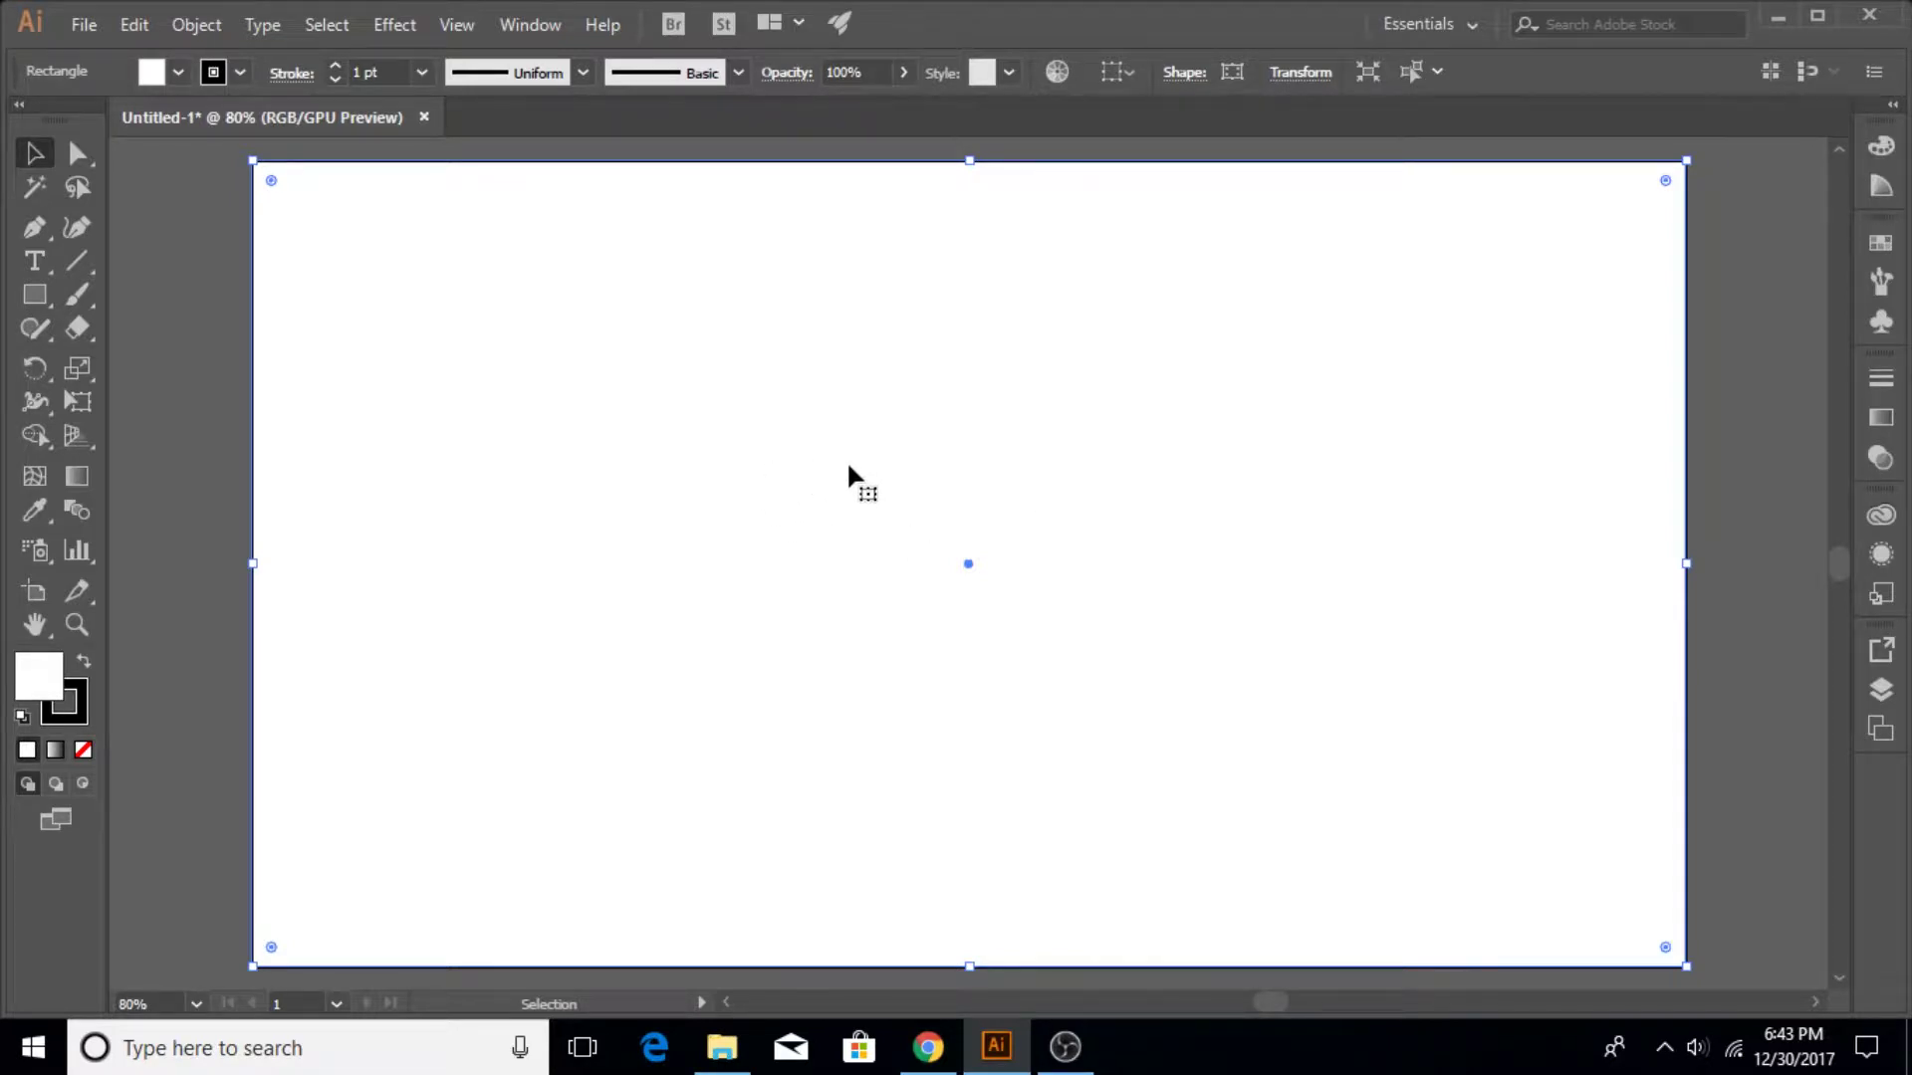
{"action": "key", "text": "ctrl"}
{"action": "key", "text": "ctrl+shift+a"}
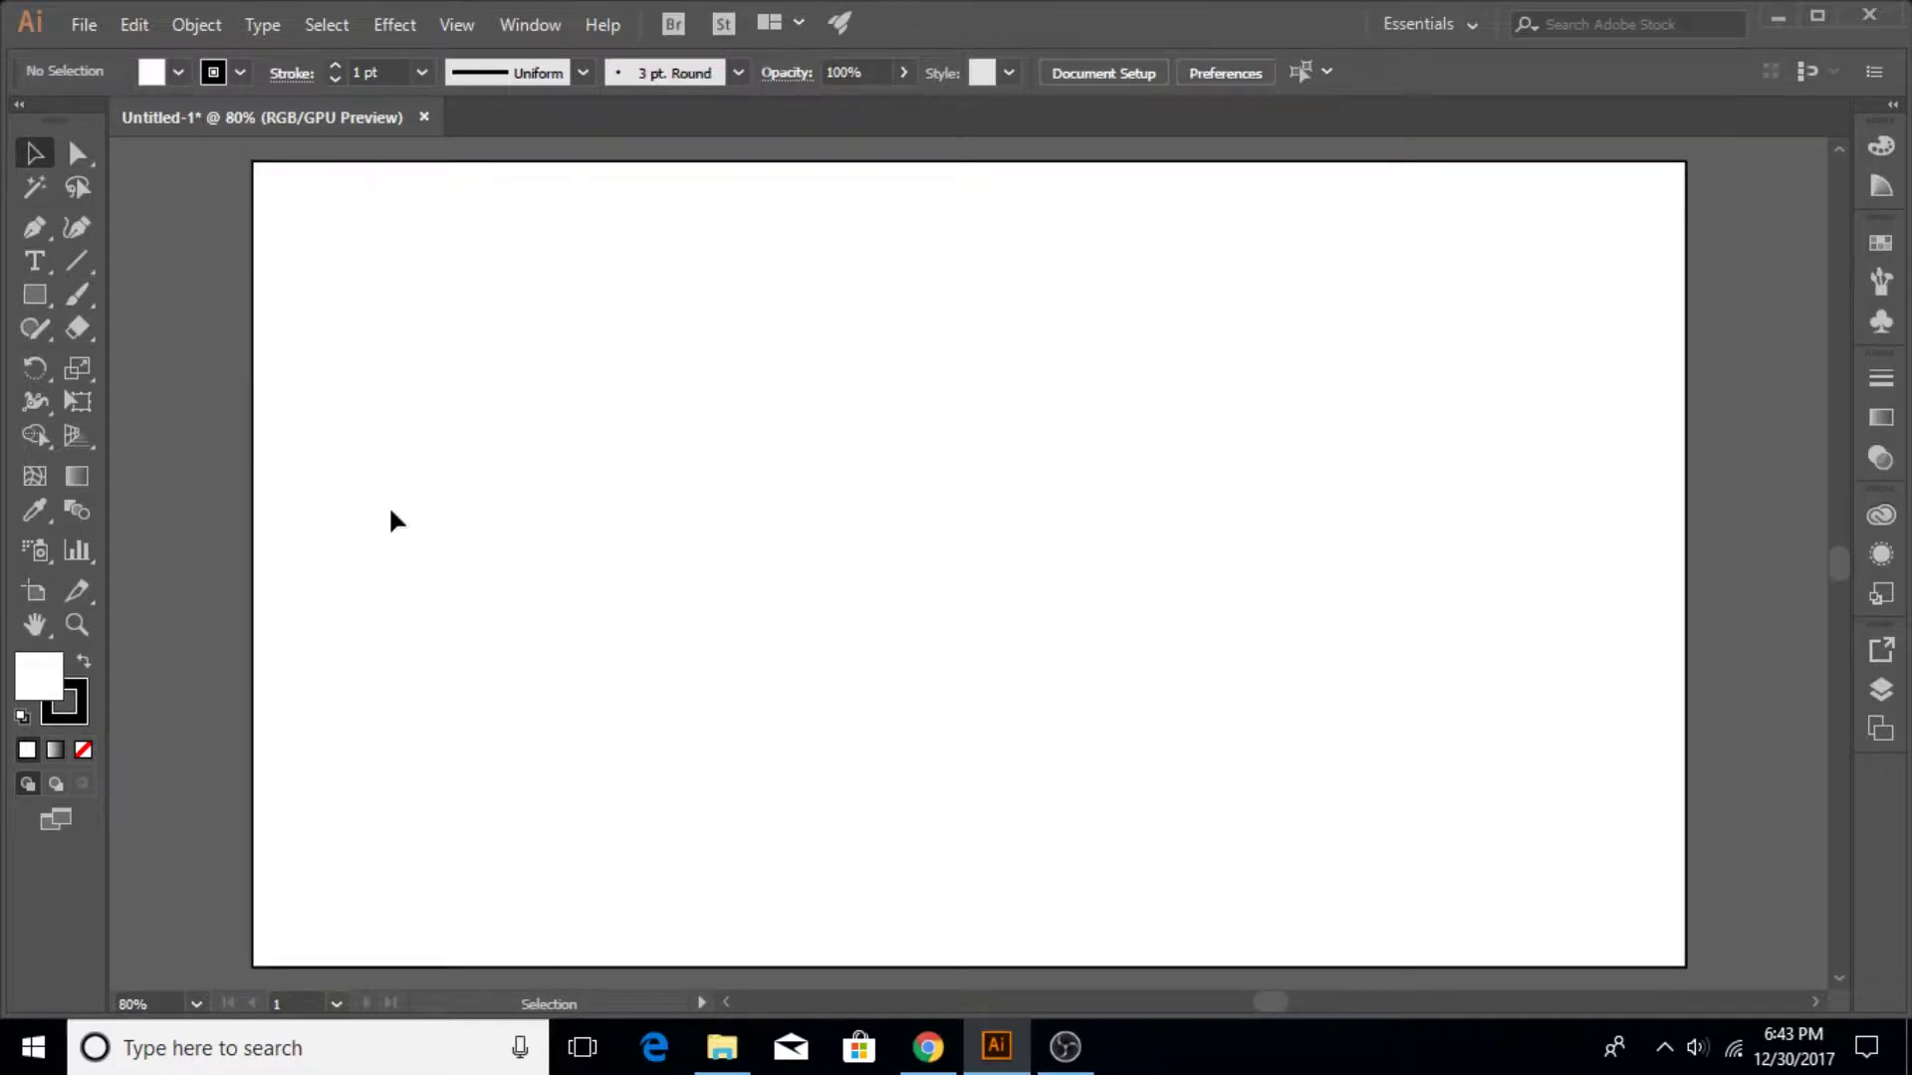
{"action": "left_click", "coordinate": [1881, 689]}
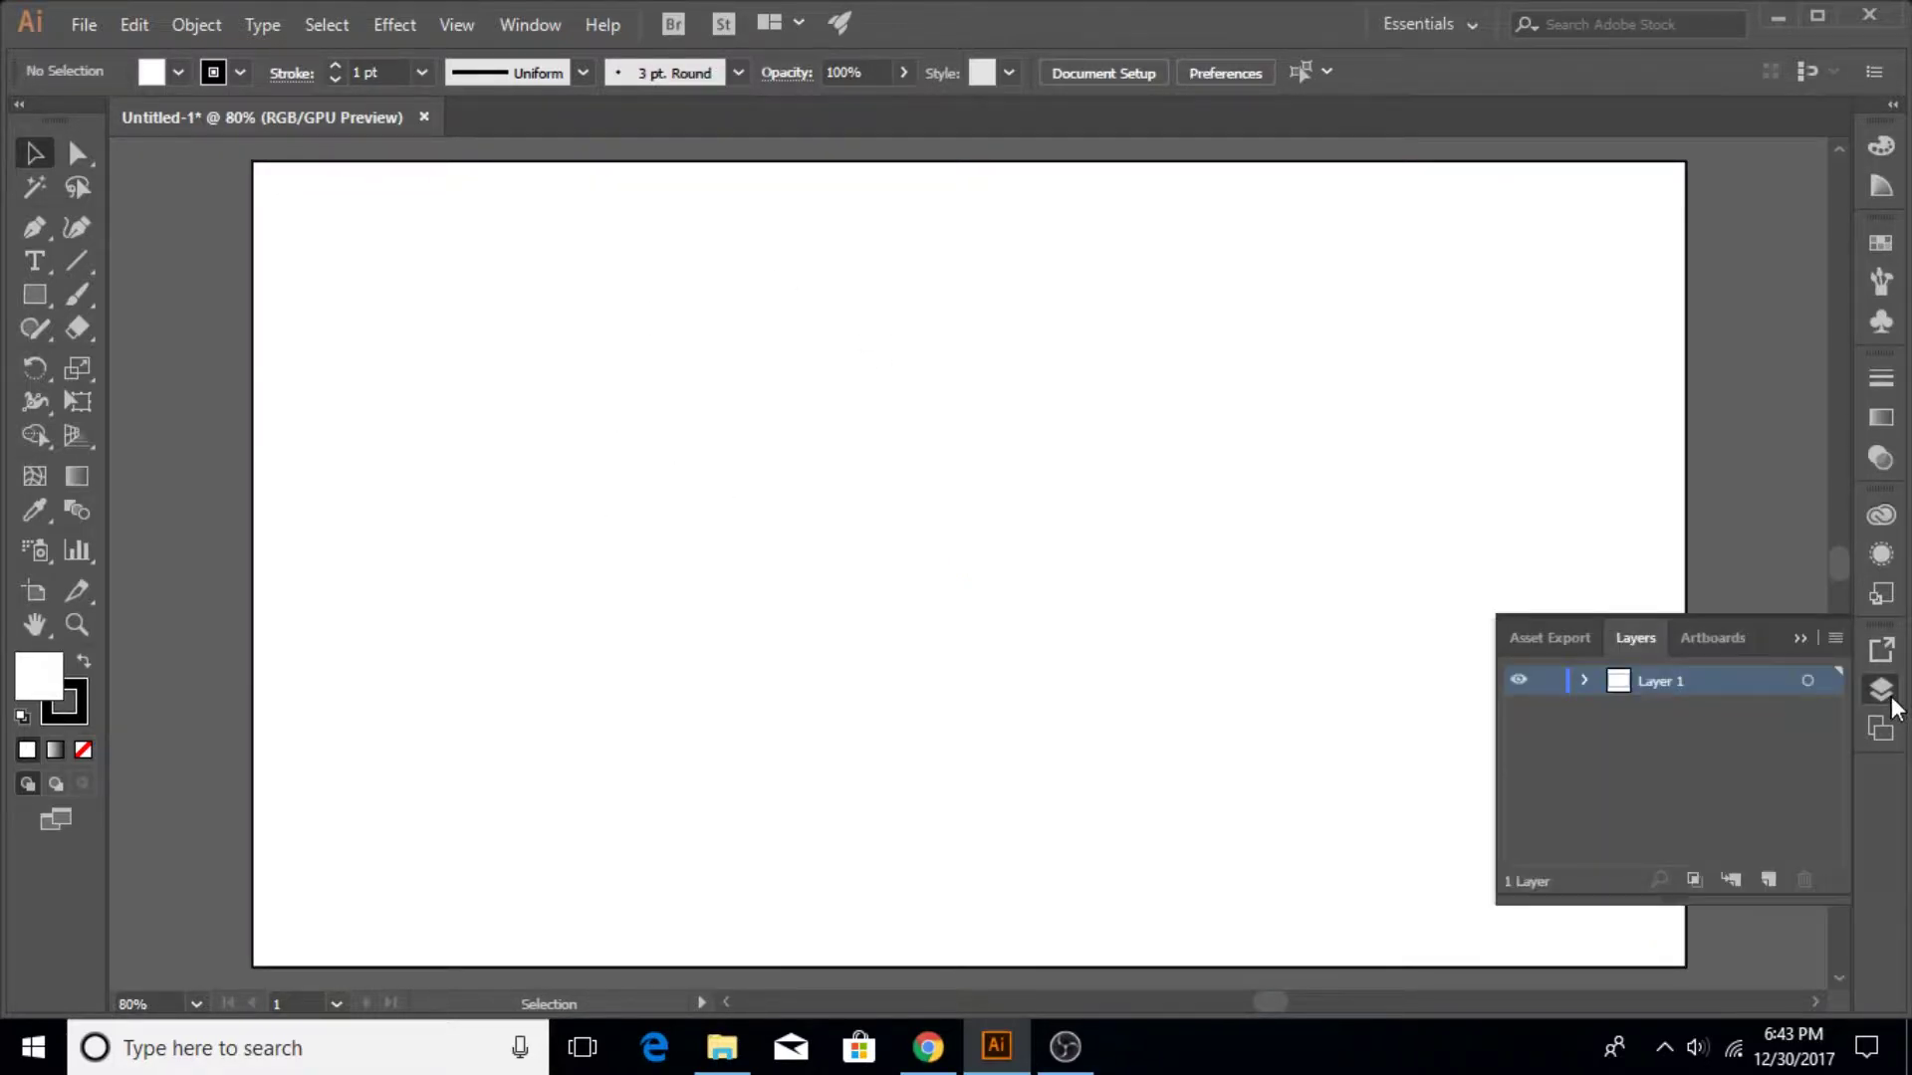
{"action": "left_click", "coordinate": [1881, 689]}
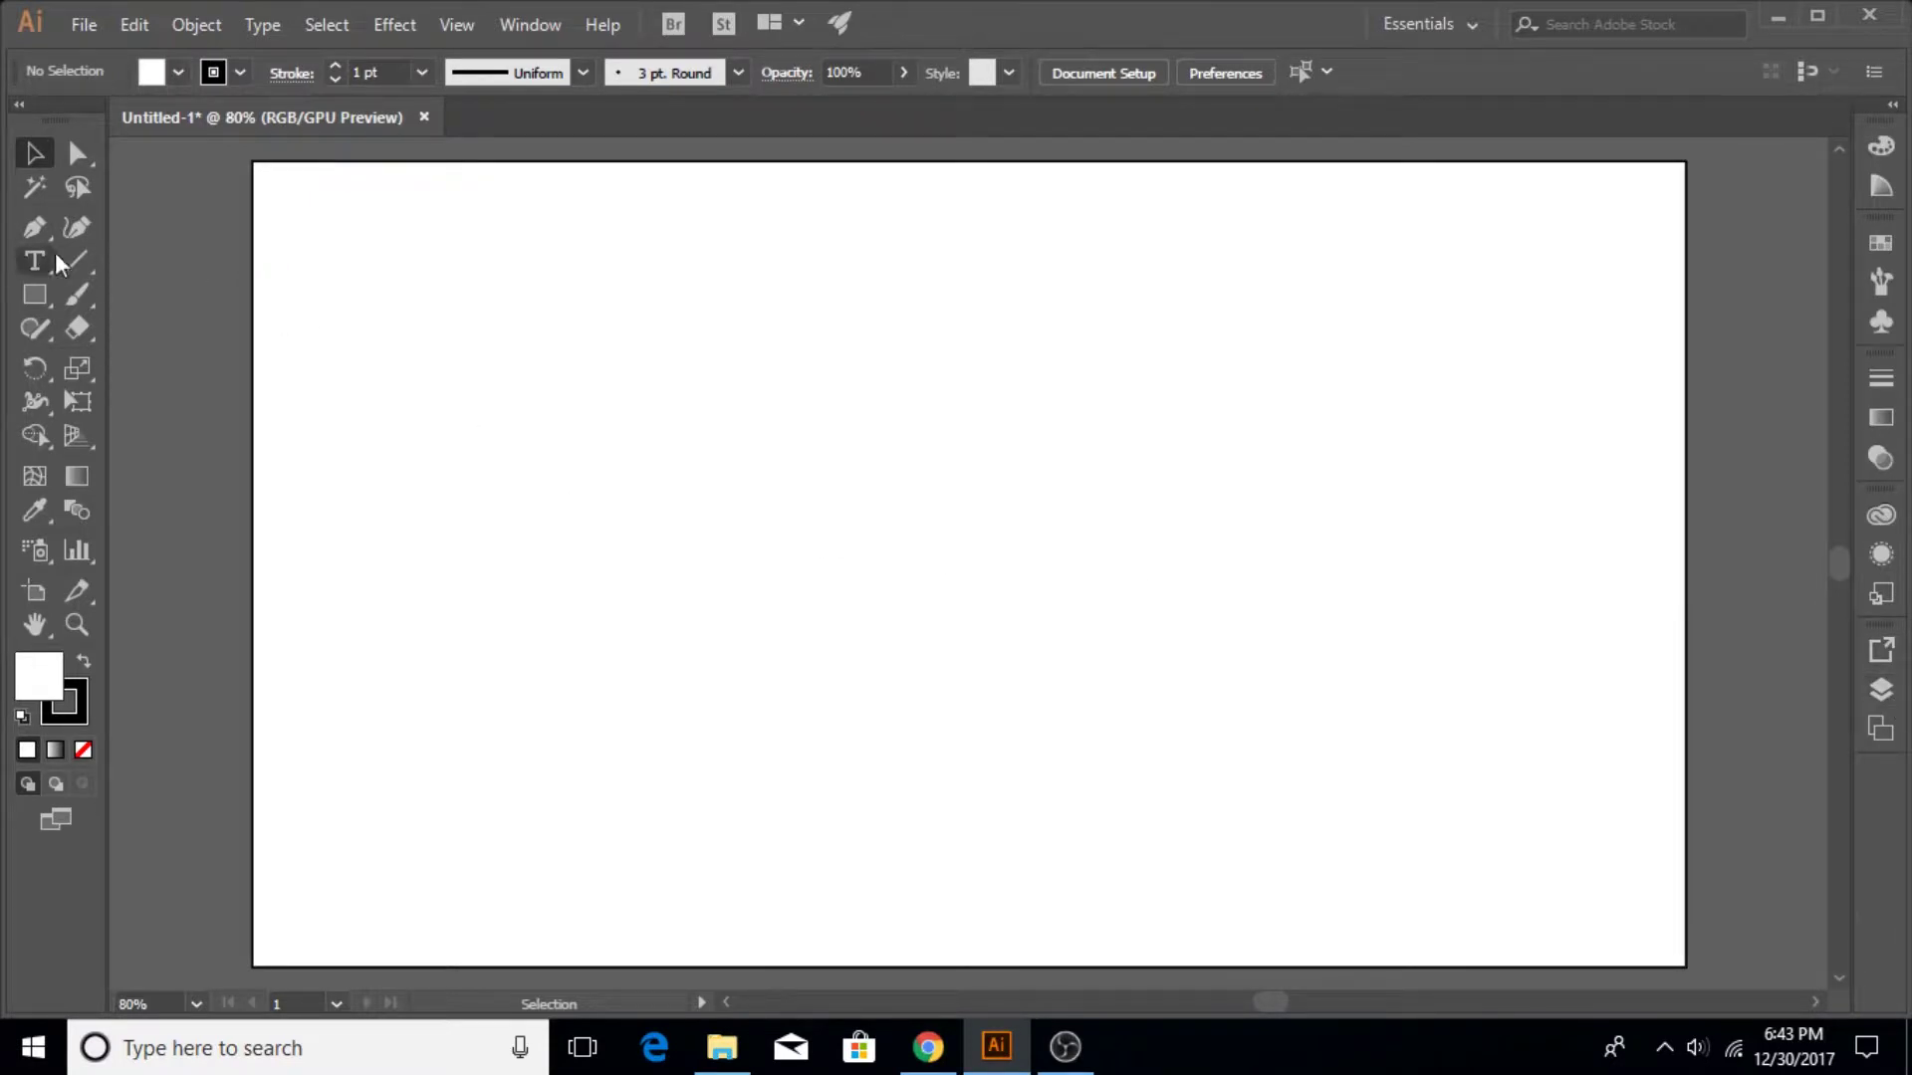
Step: Create a 3-sided polygon with a 50 pt radius in the upper middle of the artboard
{"action": "left_click", "coordinate": [44, 290]}
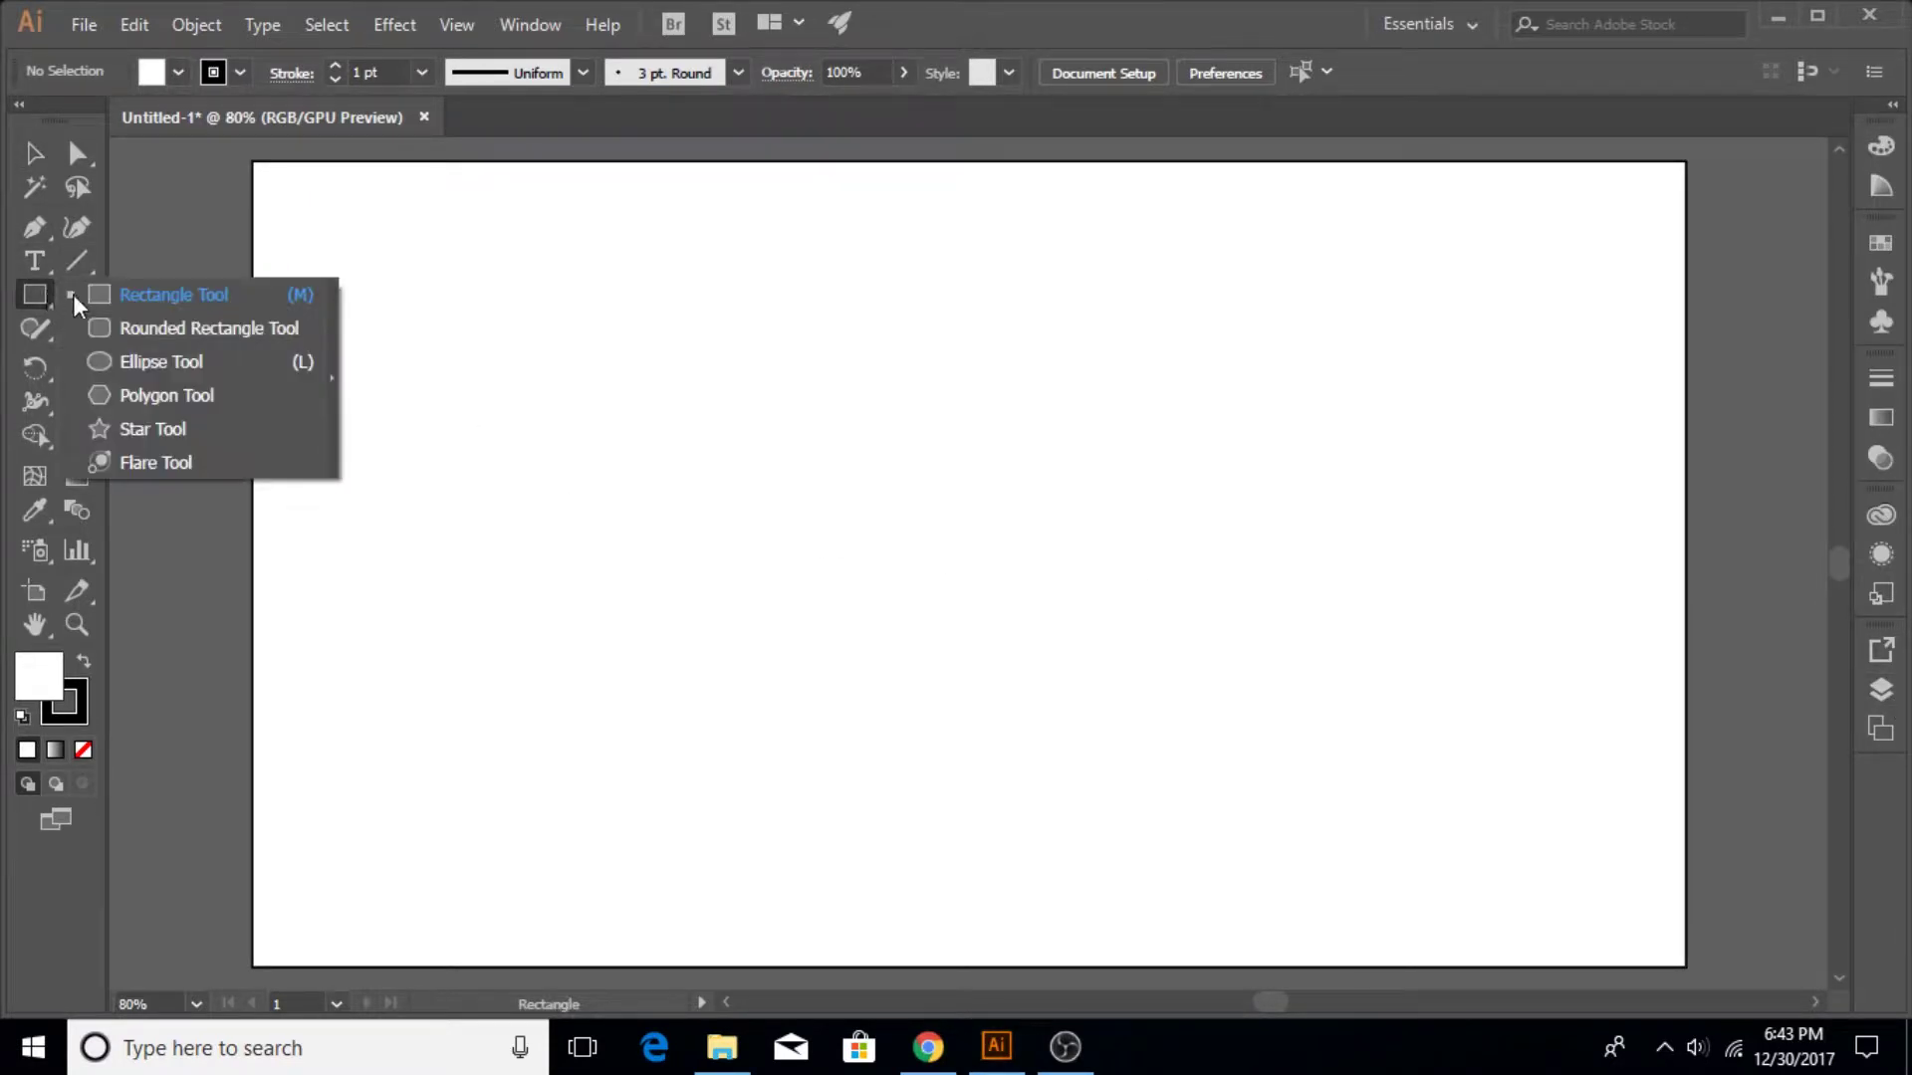
{"action": "left_click", "coordinate": [181, 391]}
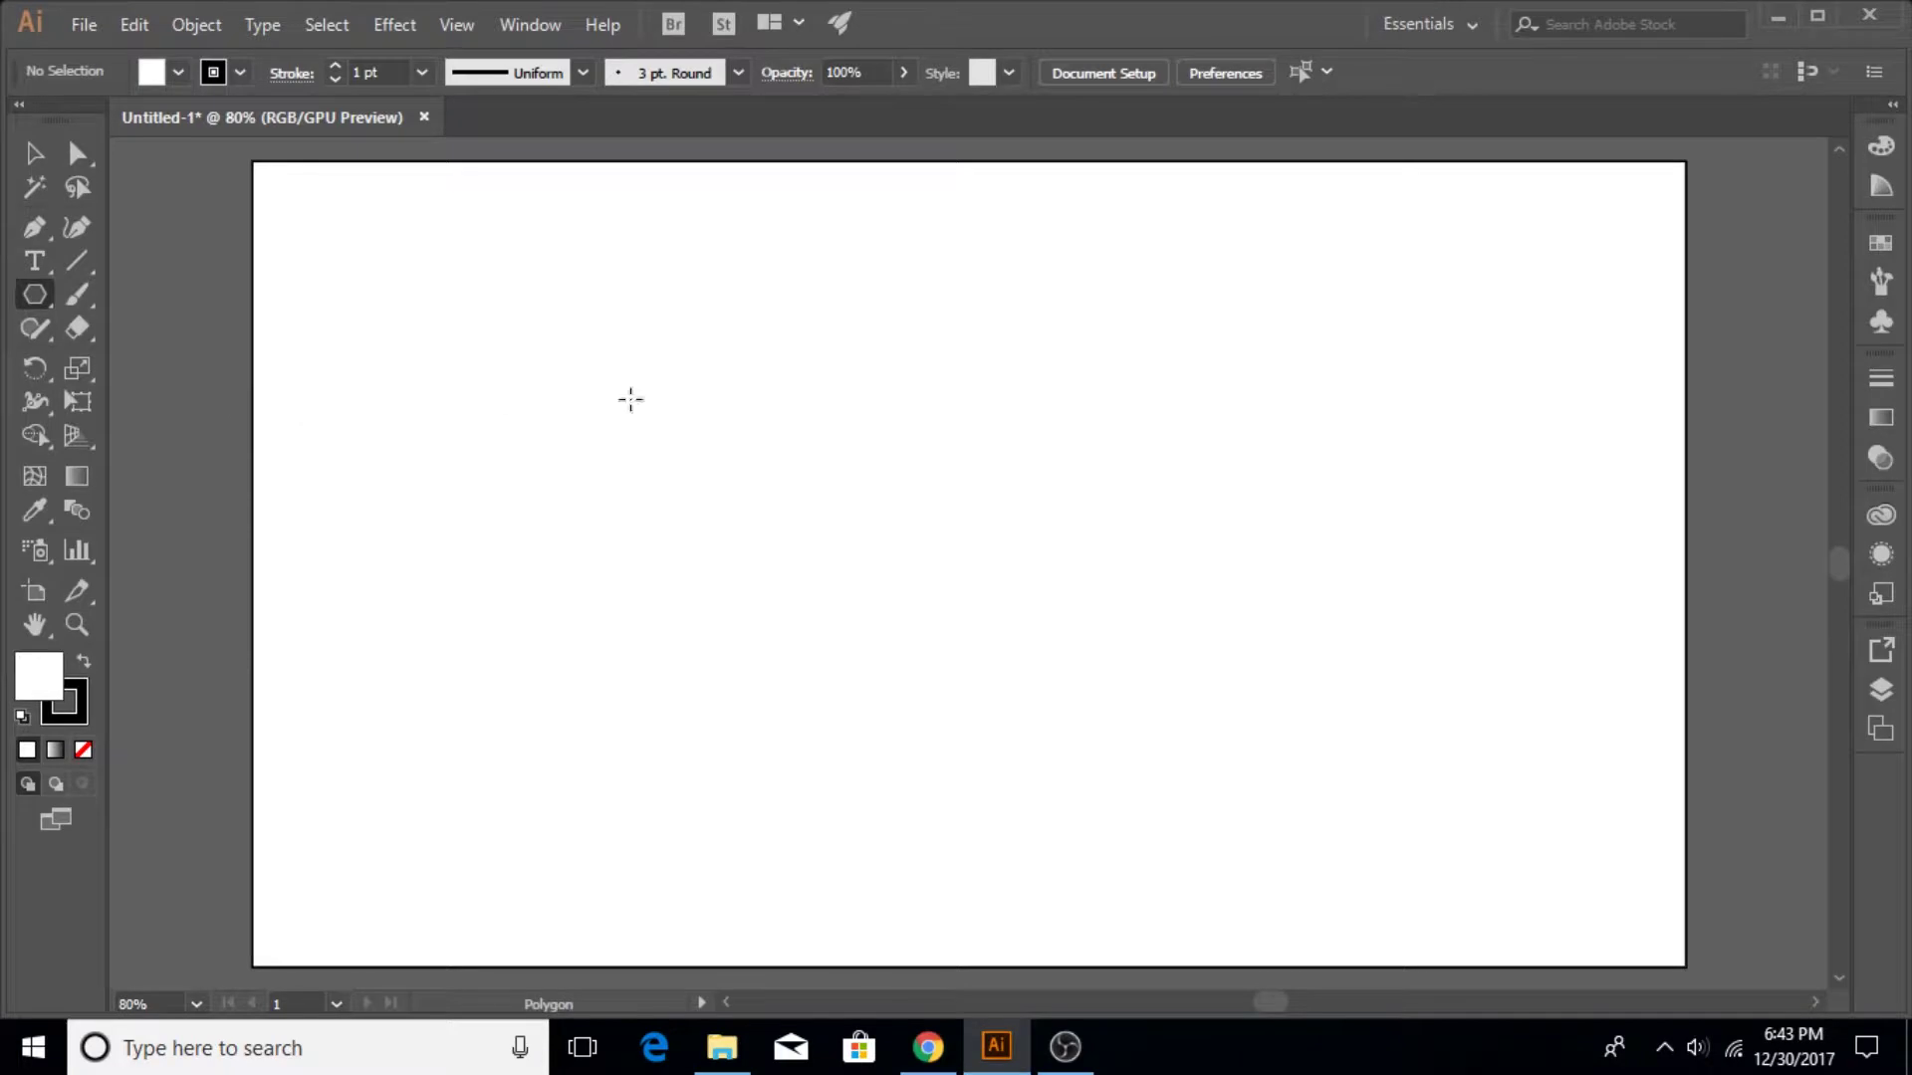
{"action": "left_click", "coordinate": [892, 406]}
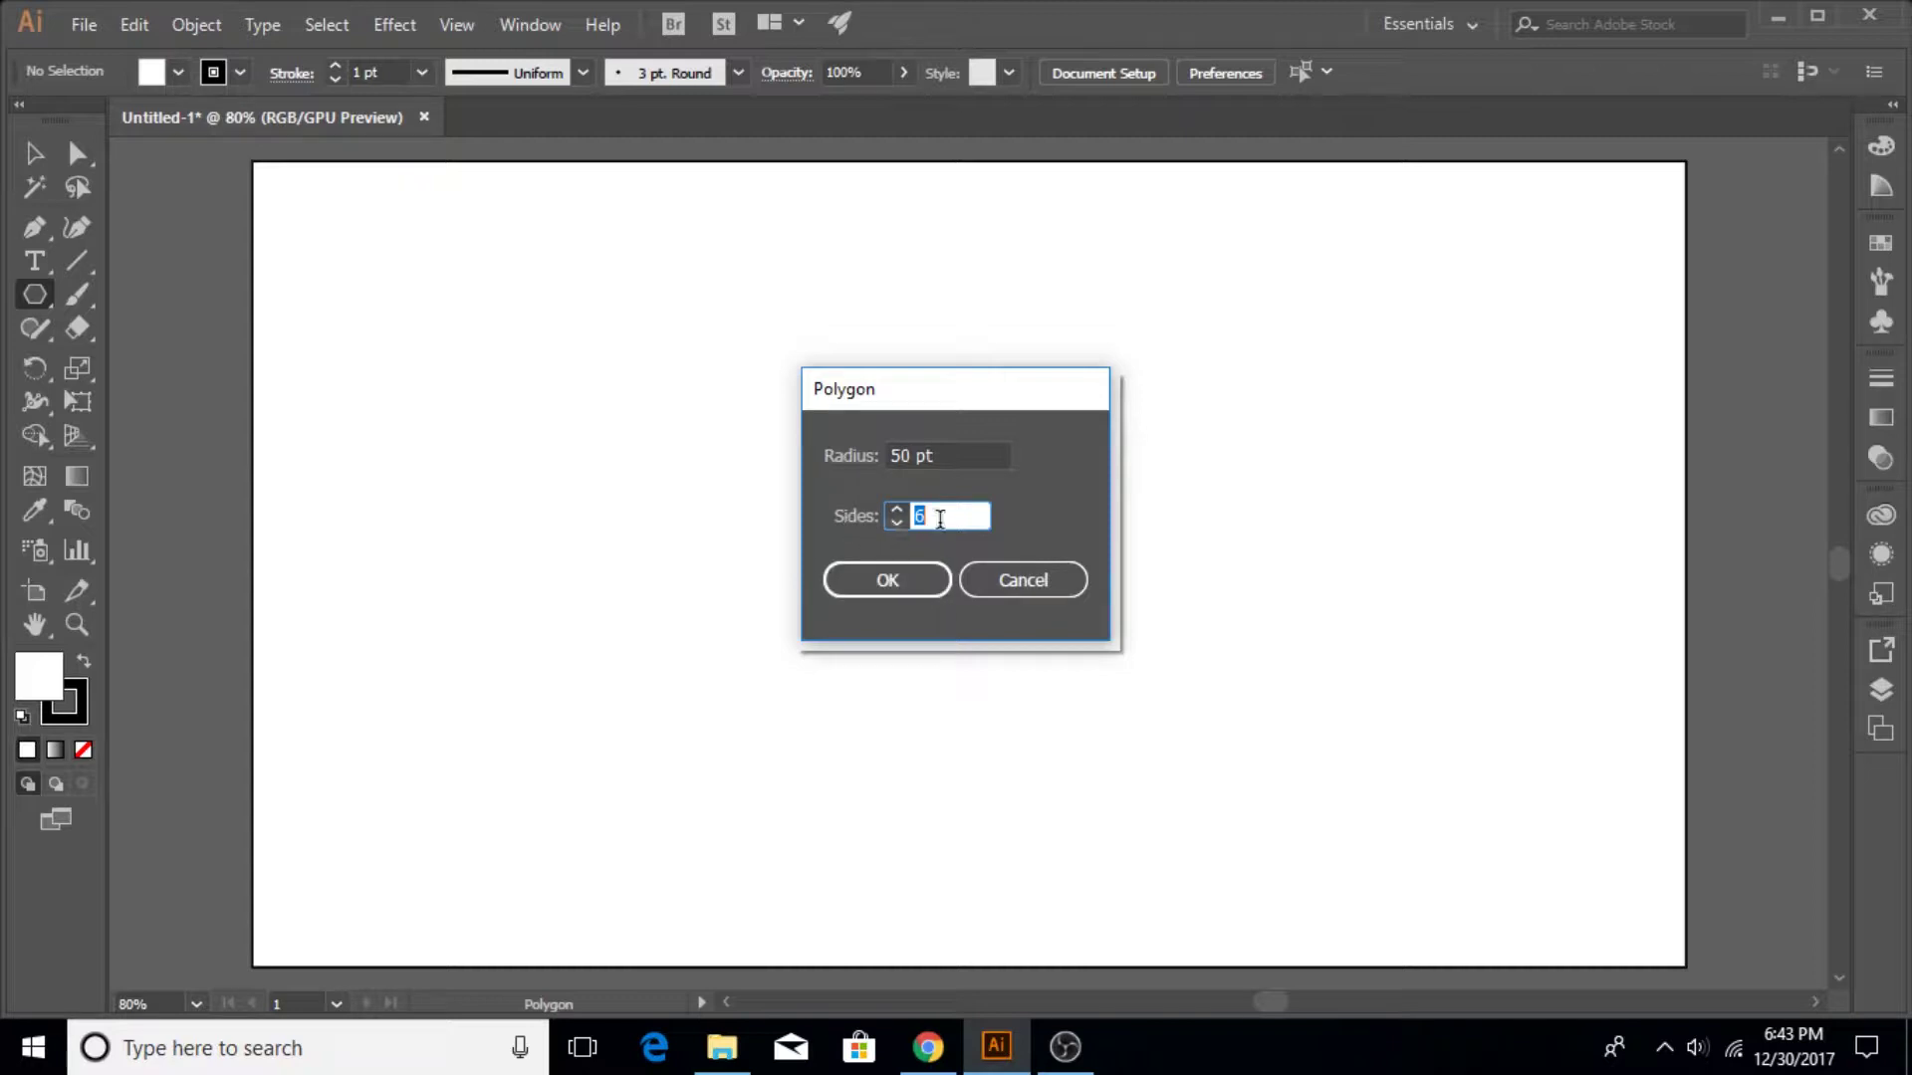
{"action": "type", "text": "3"}
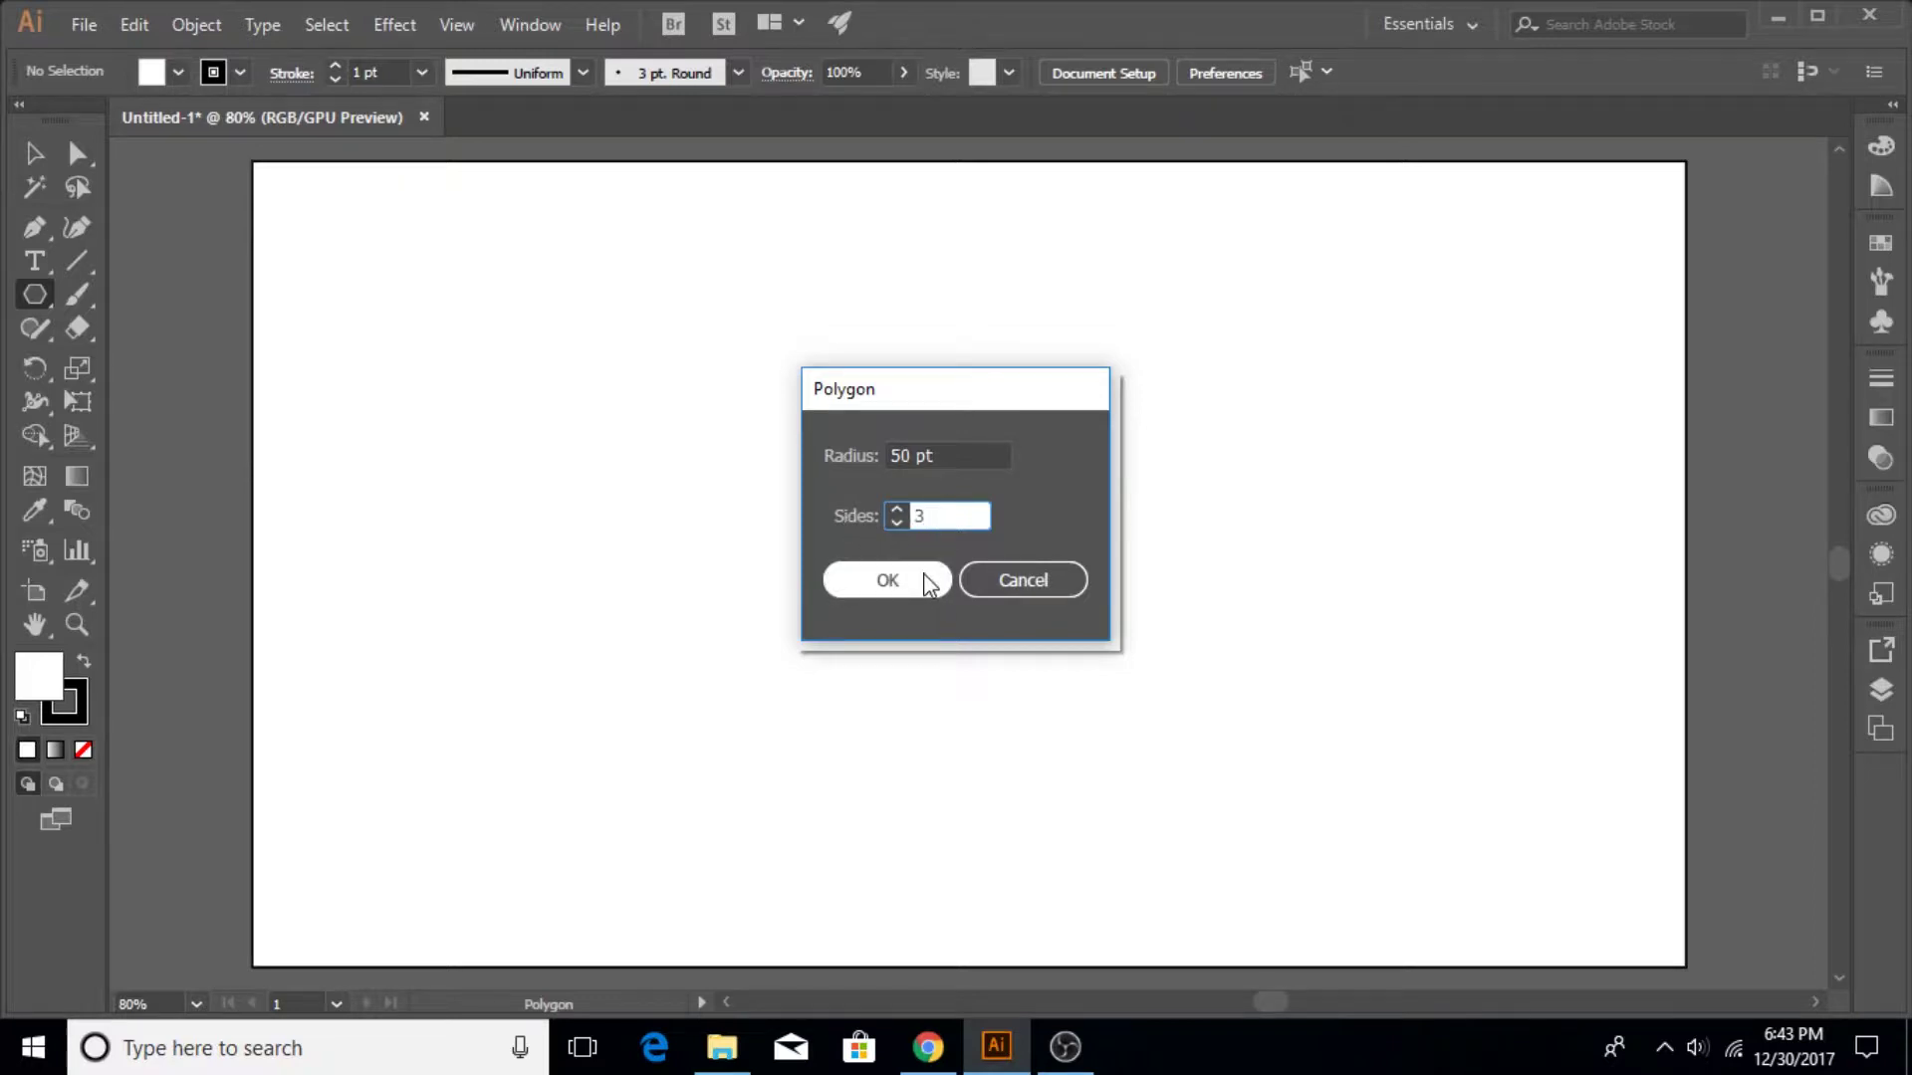
{"action": "left_click", "coordinate": [922, 577]}
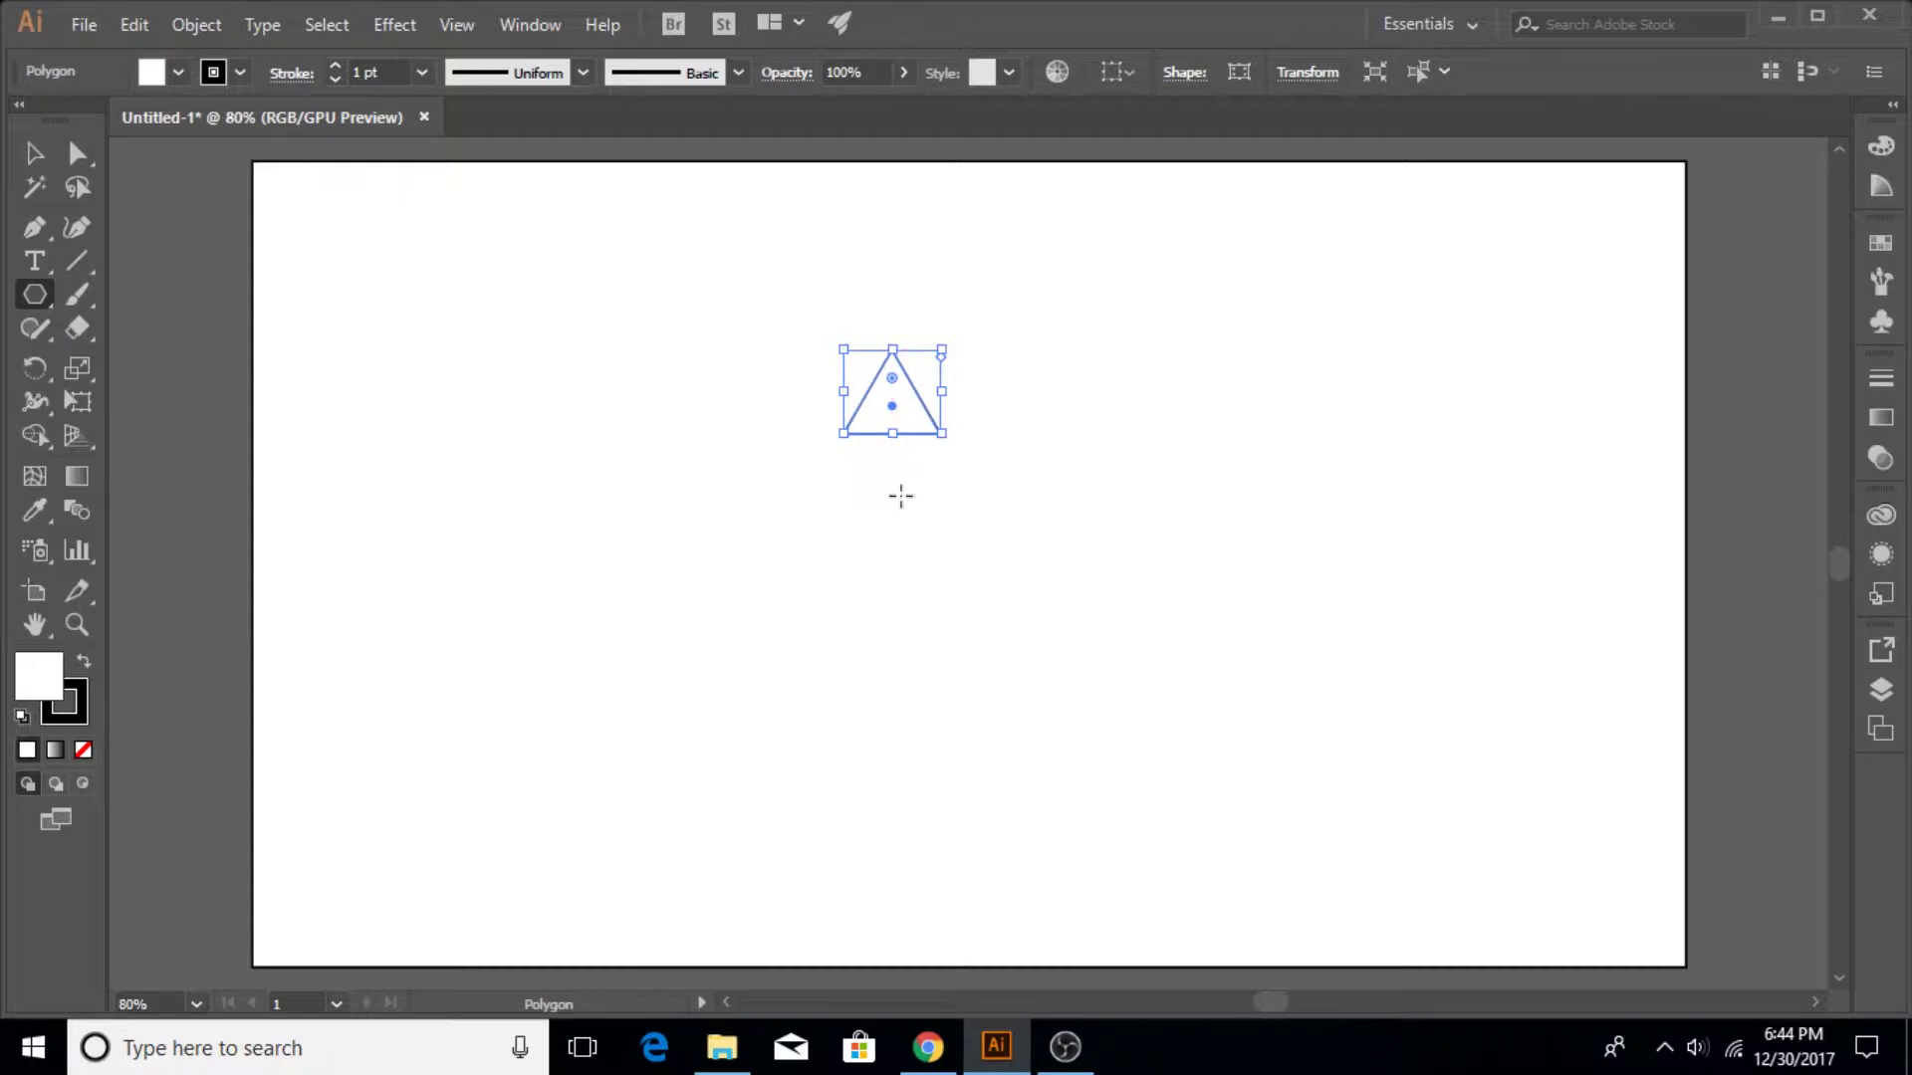
Step: Make the triangle taller by moving only its apex anchor straight up to about Y 150 pt
{"action": "left_click", "coordinate": [34, 153]}
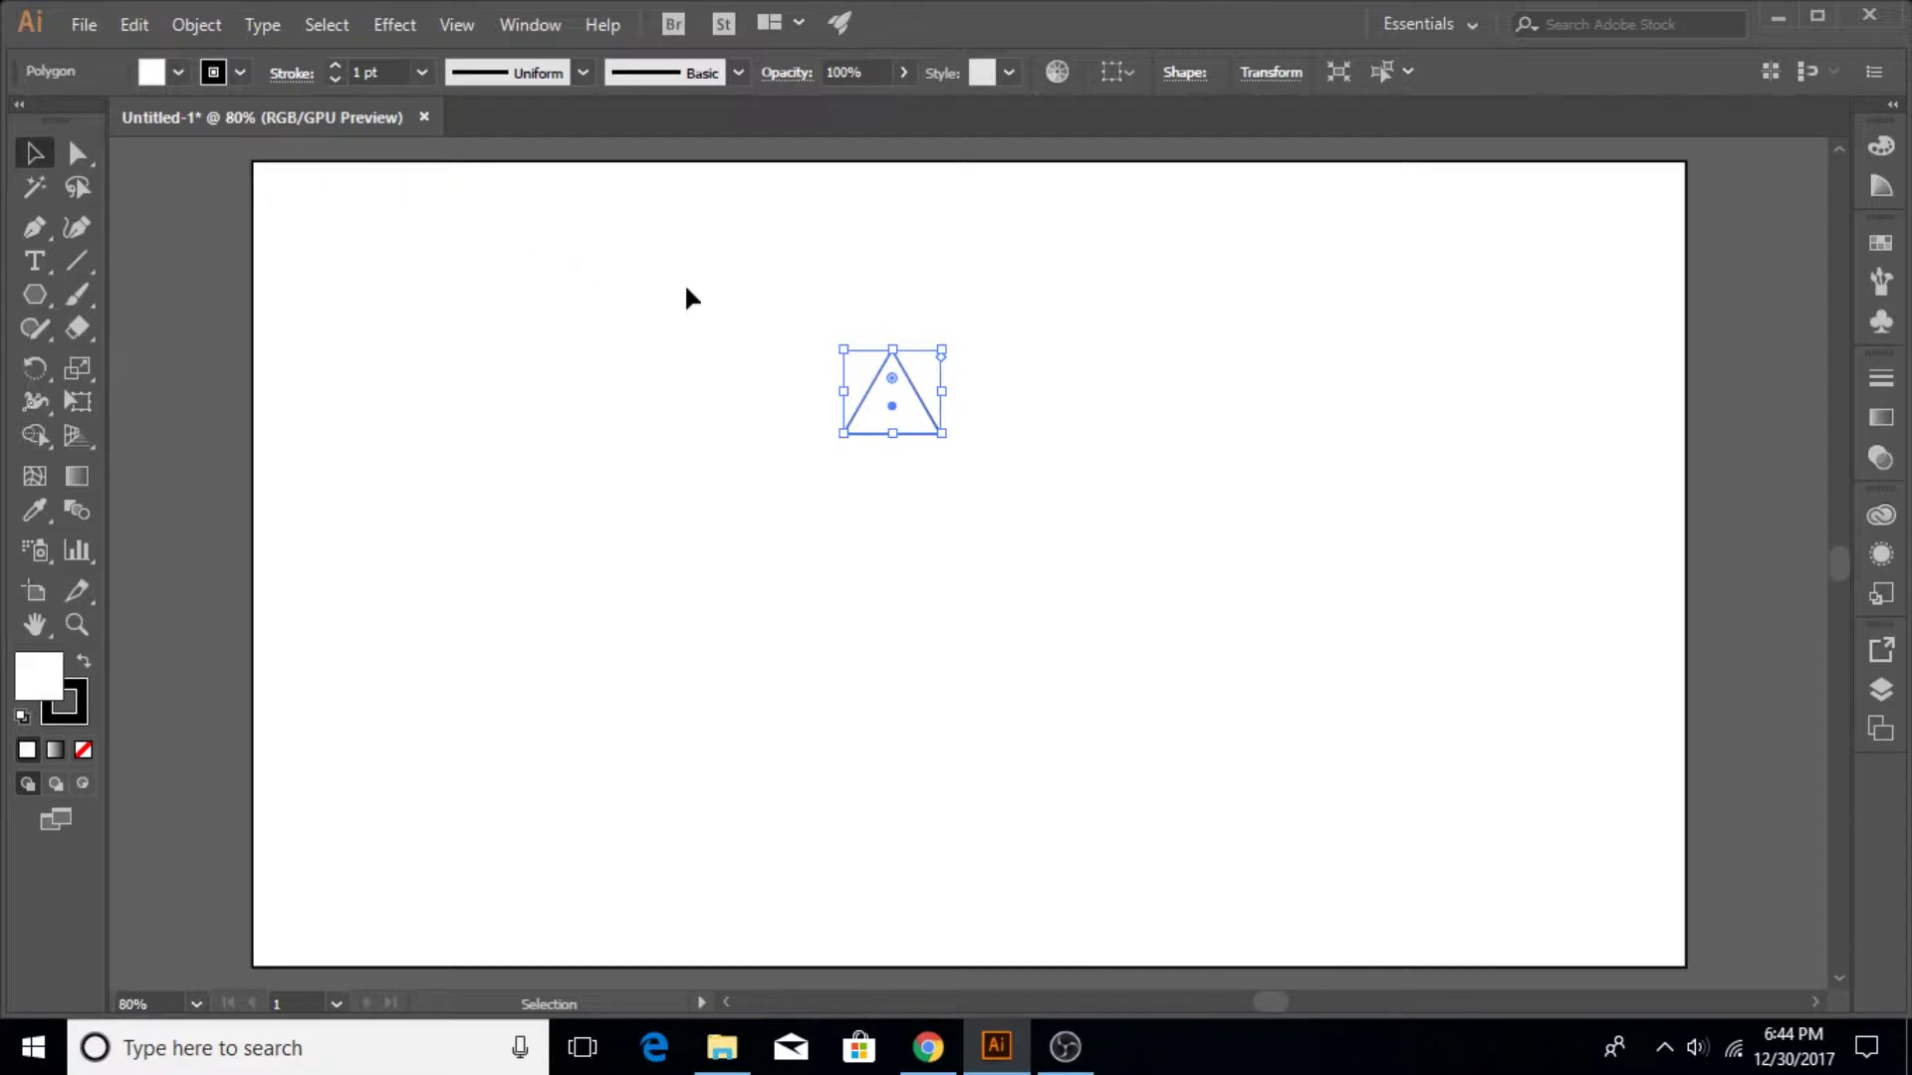
{"action": "left_click", "coordinate": [80, 154]}
{"action": "left_click", "coordinate": [893, 354]}
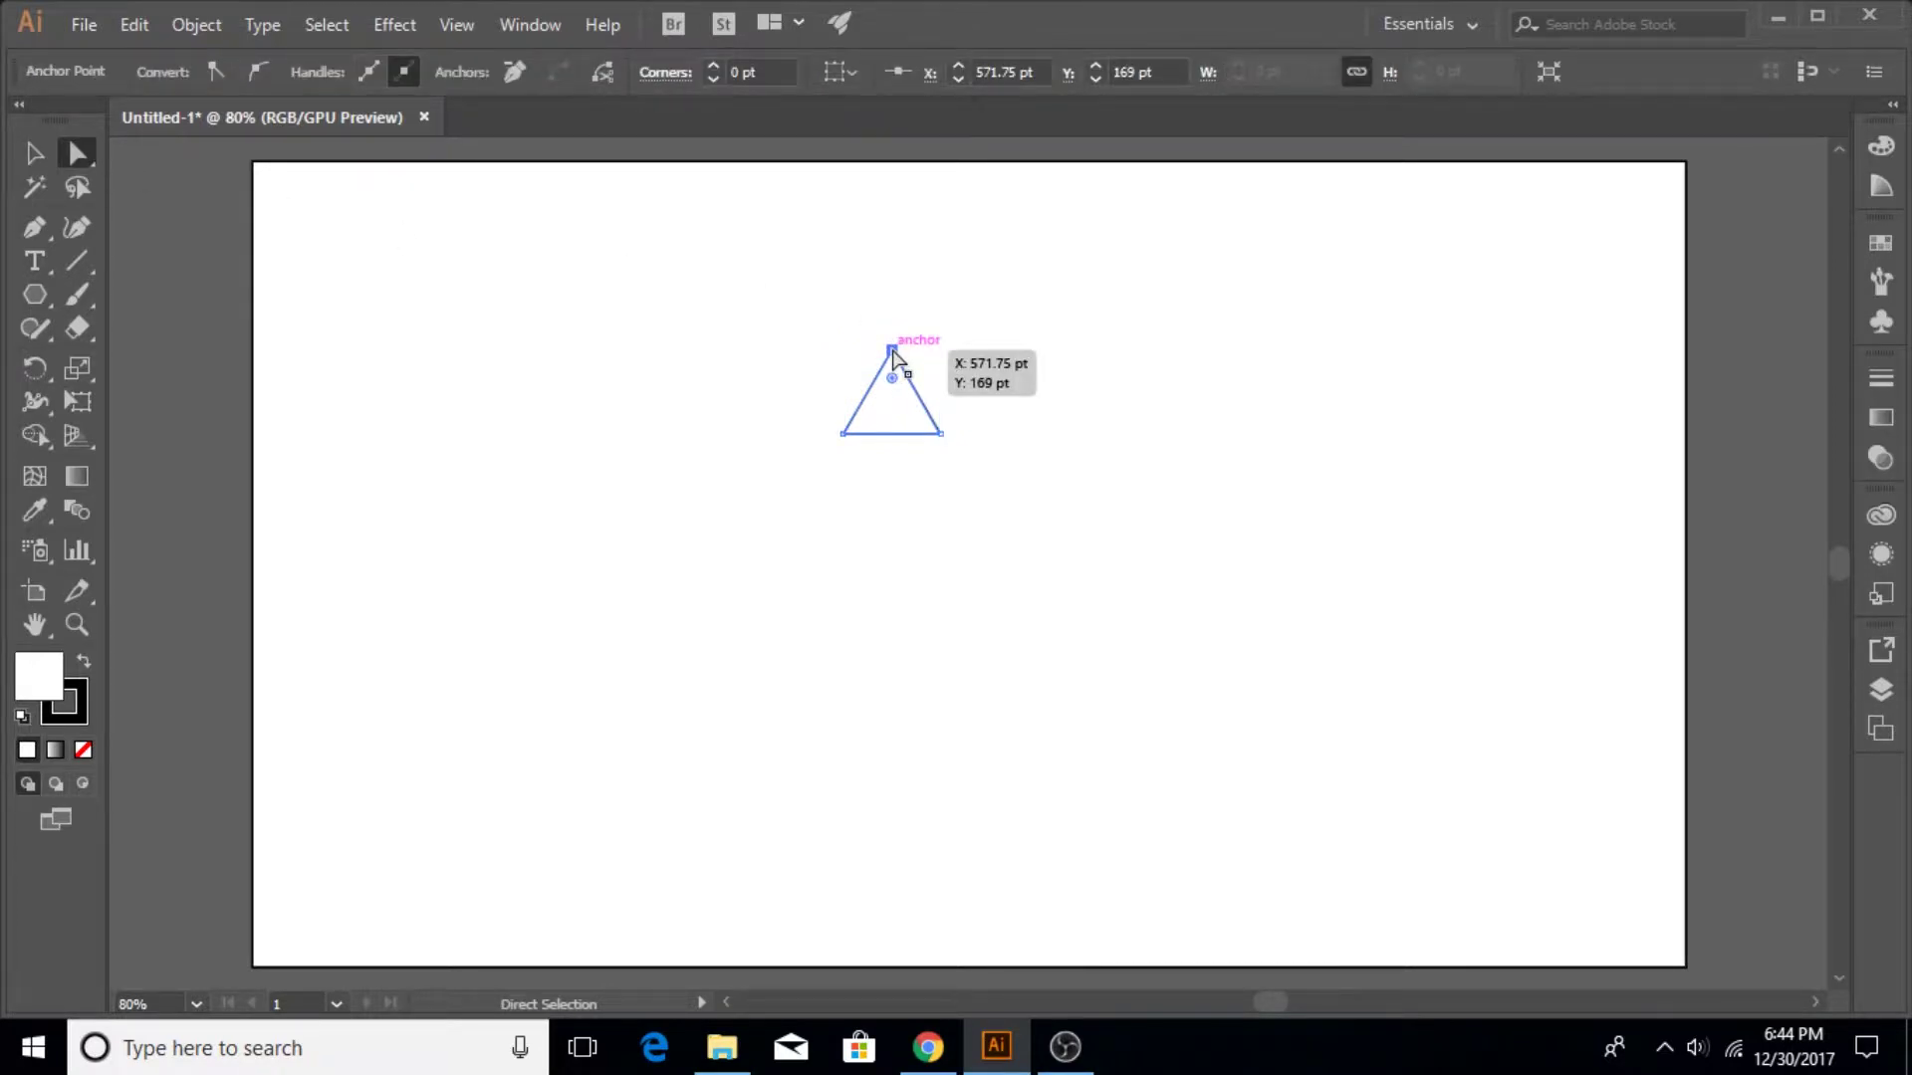
{"action": "left_click_drag", "start_coordinate": [893, 355], "coordinate": [893, 330]}
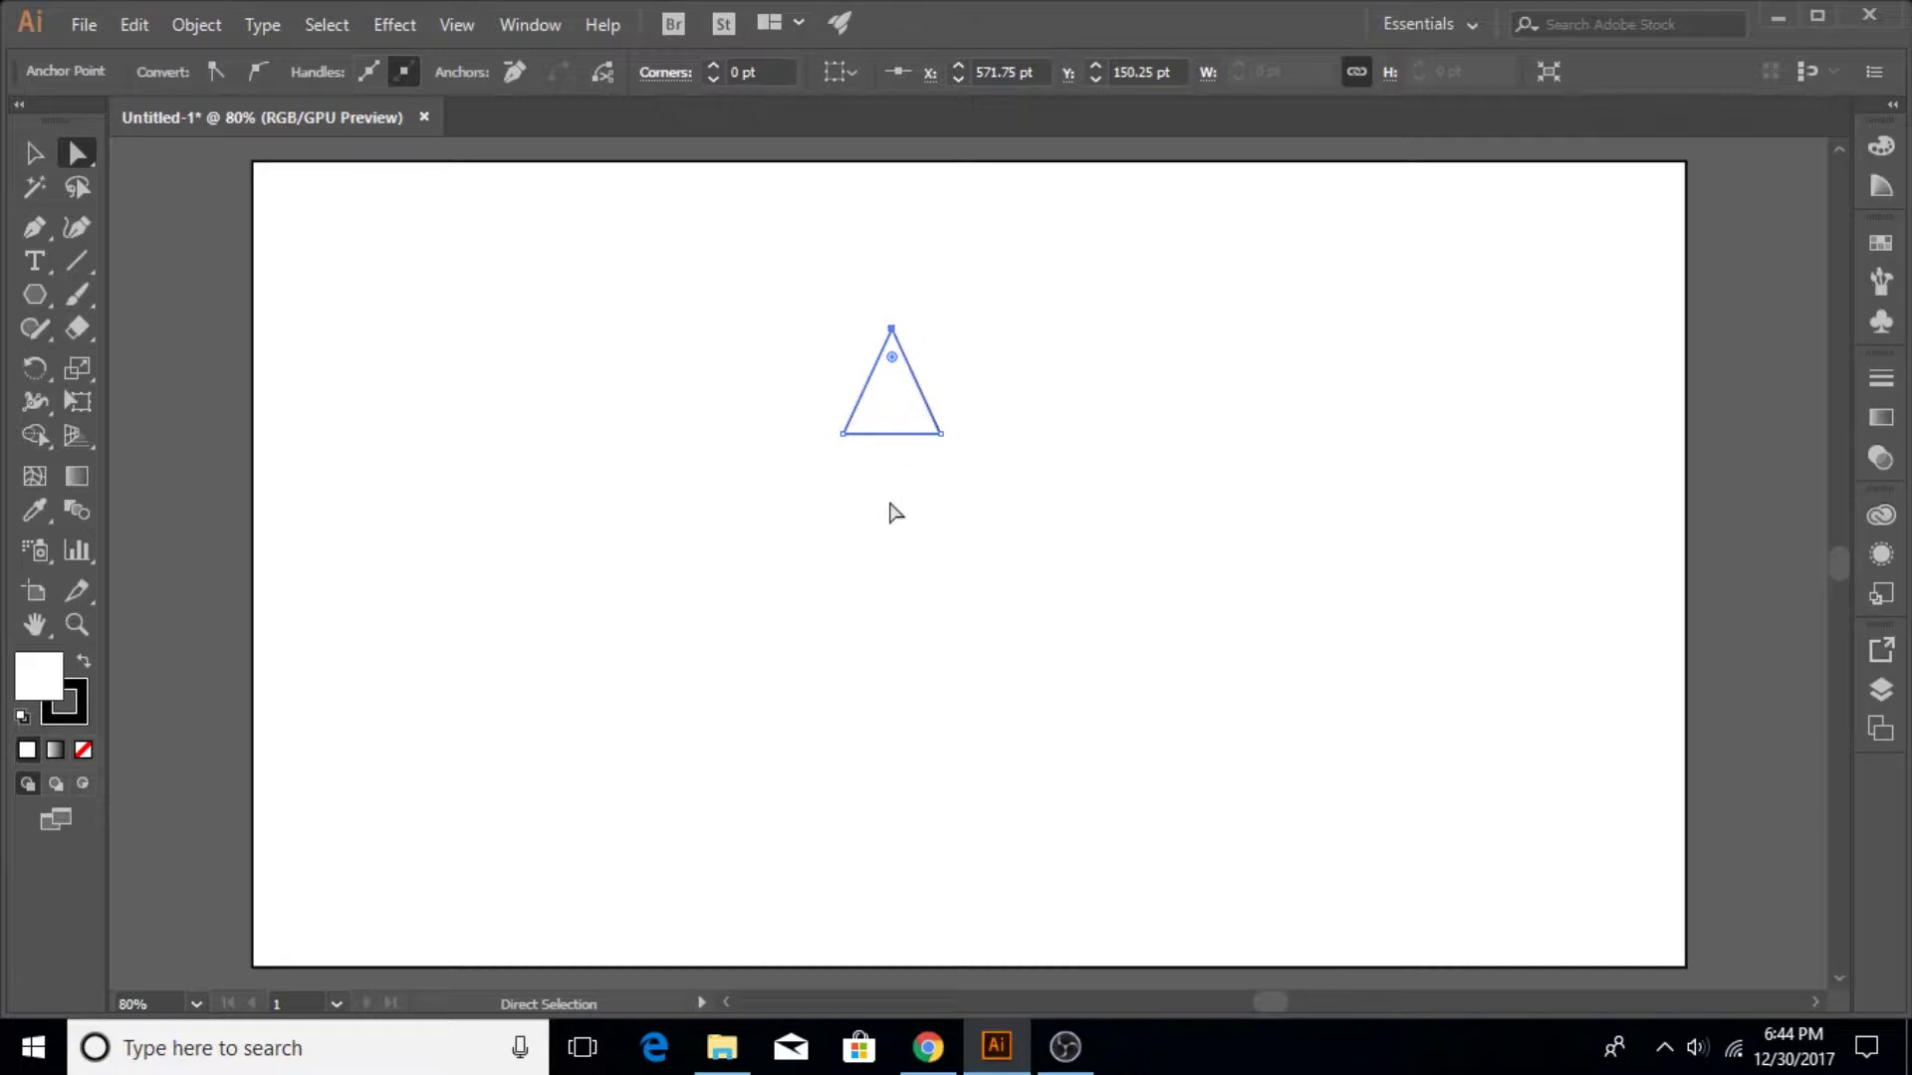
Step: Duplicate the triangle straight down so the copy's apex touches the middle of the original's base
{"action": "left_click", "coordinate": [36, 155]}
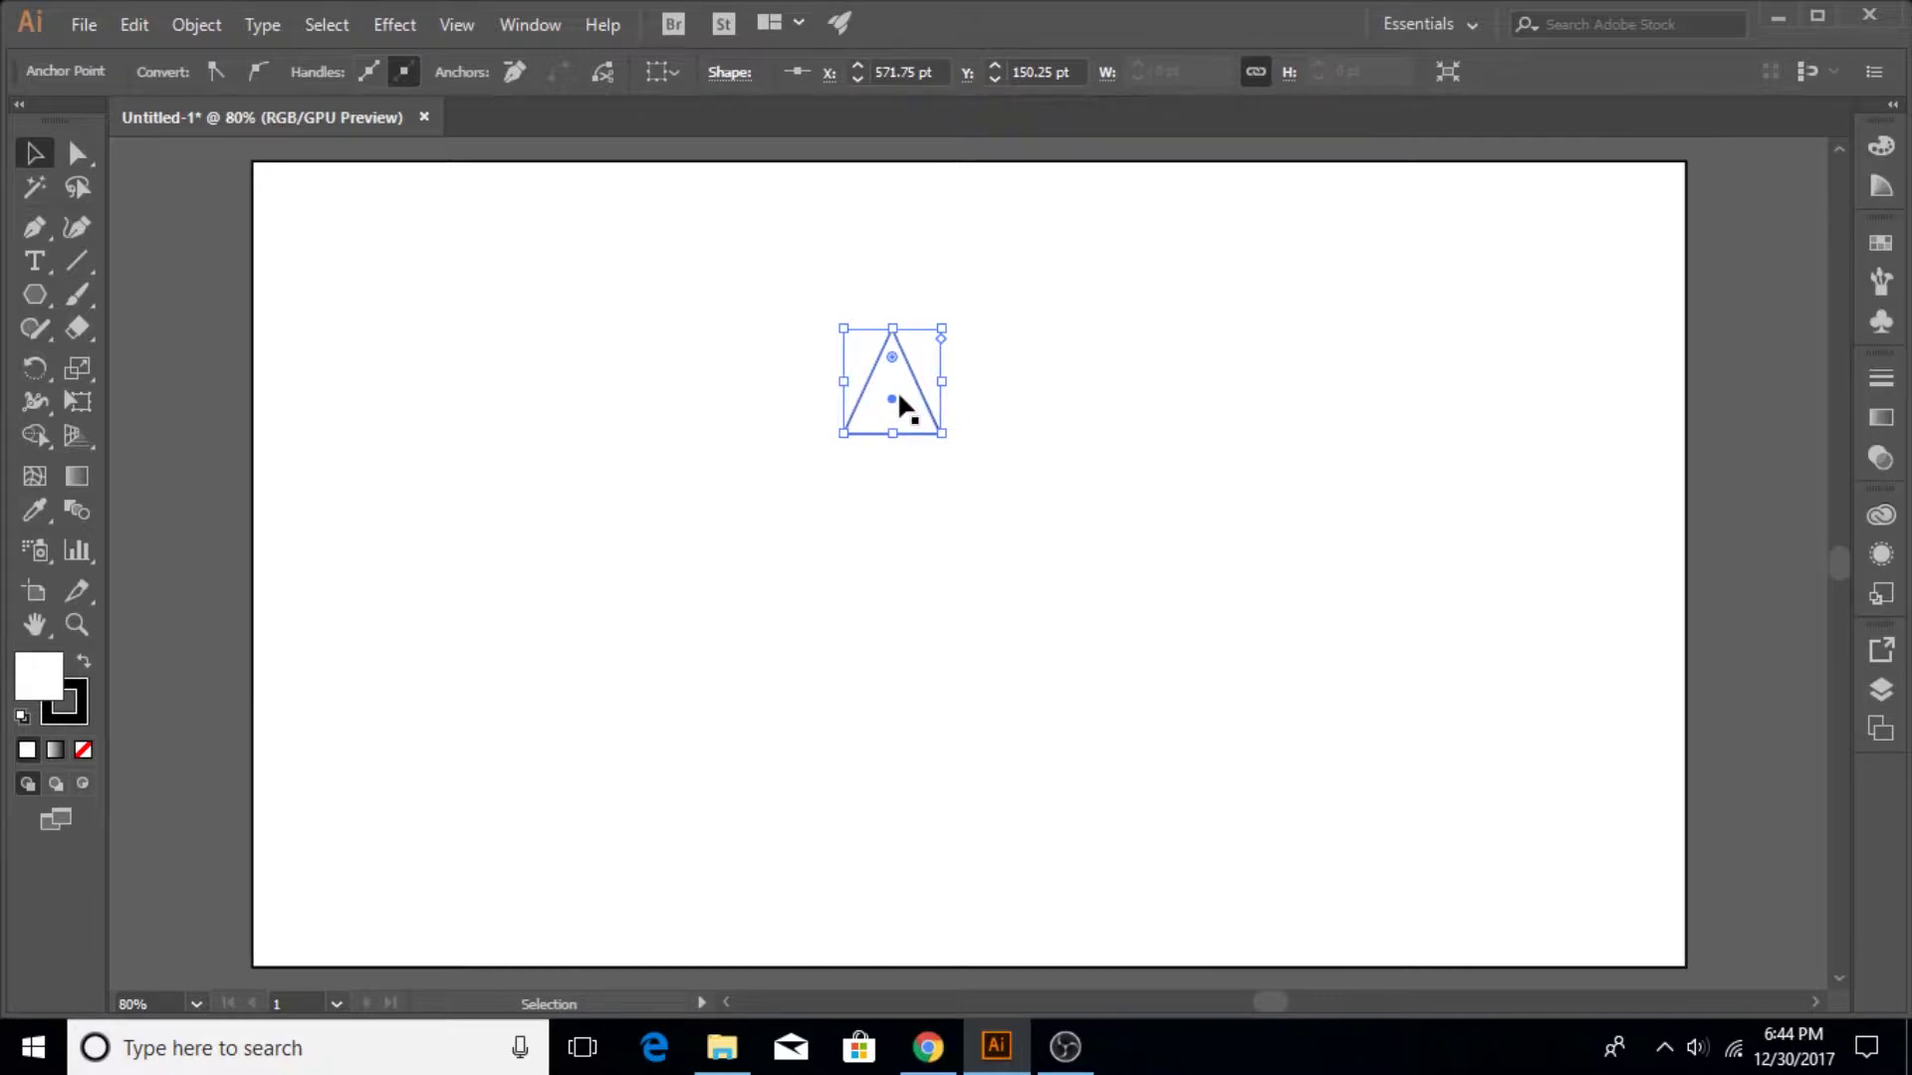
{"action": "key", "text": "alt"}
{"action": "key", "text": "alt"}
{"action": "left_click_drag", "start_coordinate": [904, 393], "coordinate": [906, 510]}
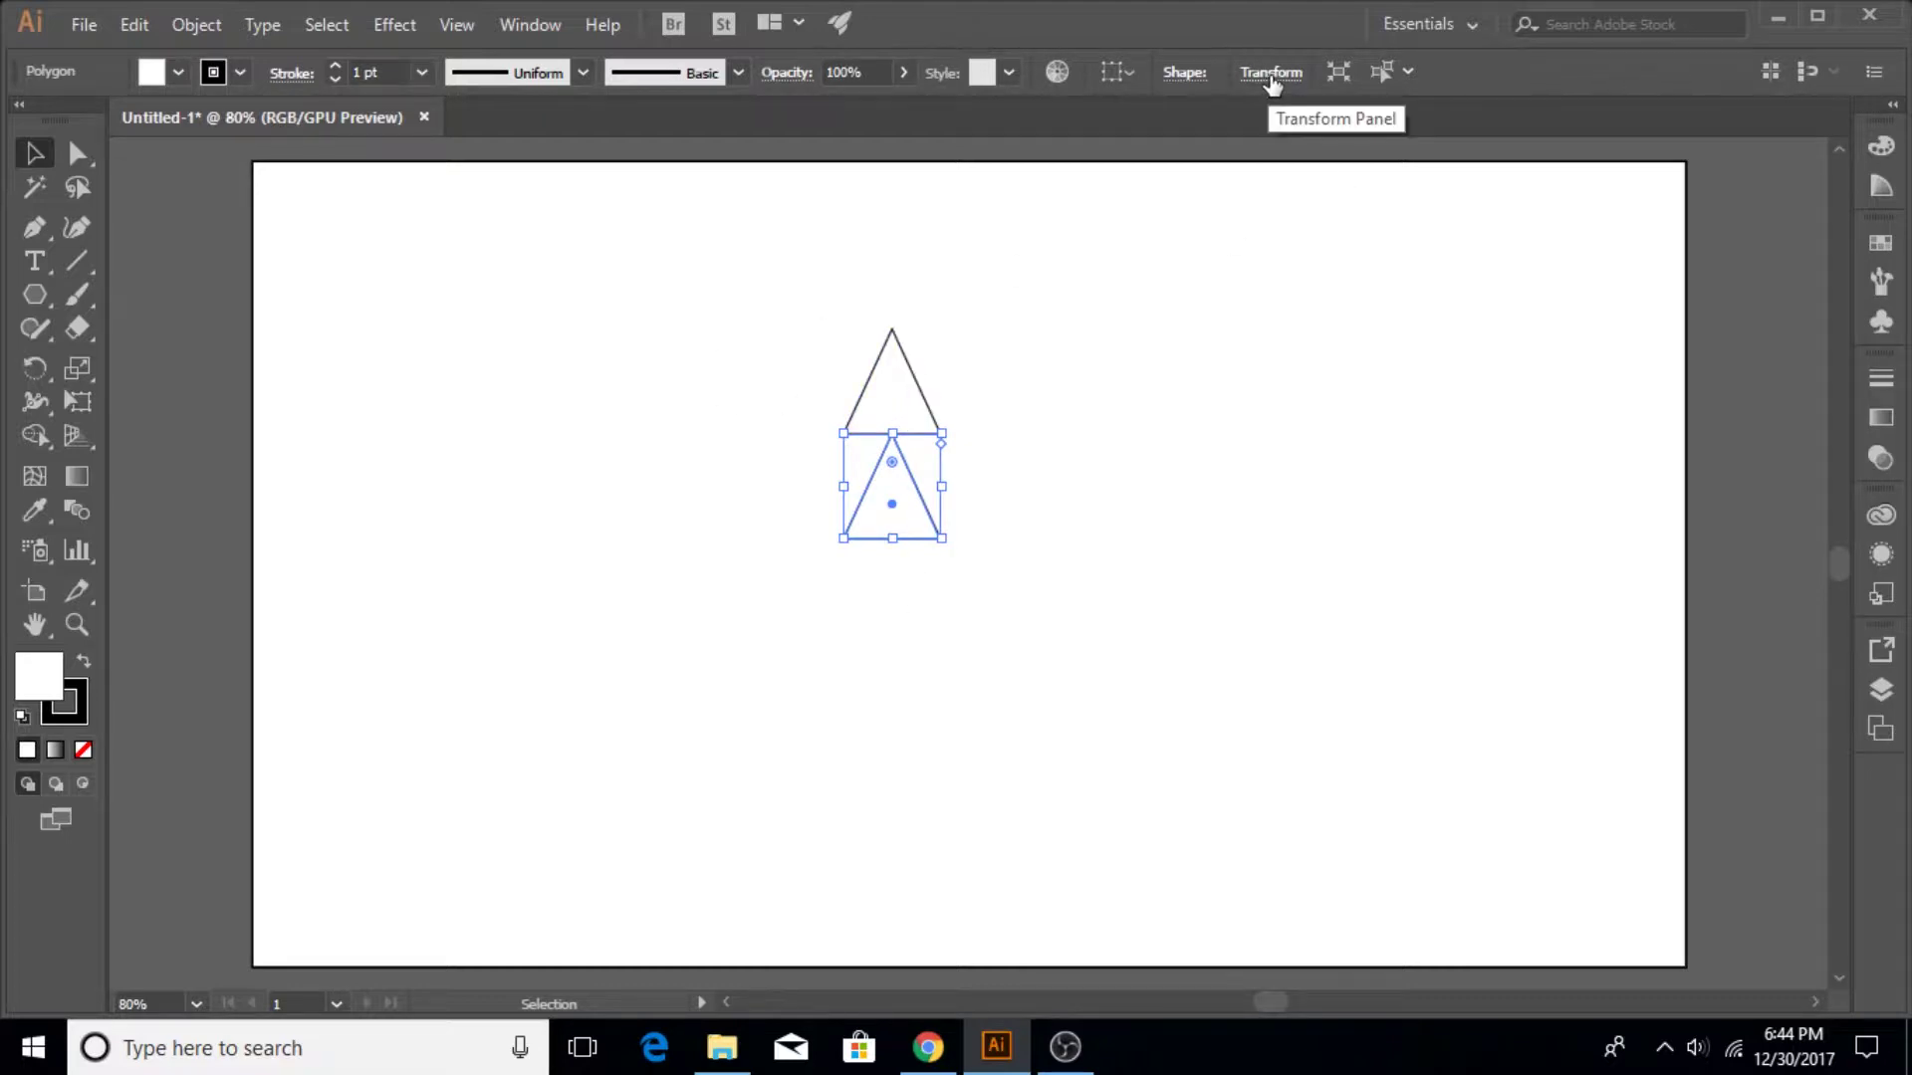
{"action": "left_click", "coordinate": [546, 26]}
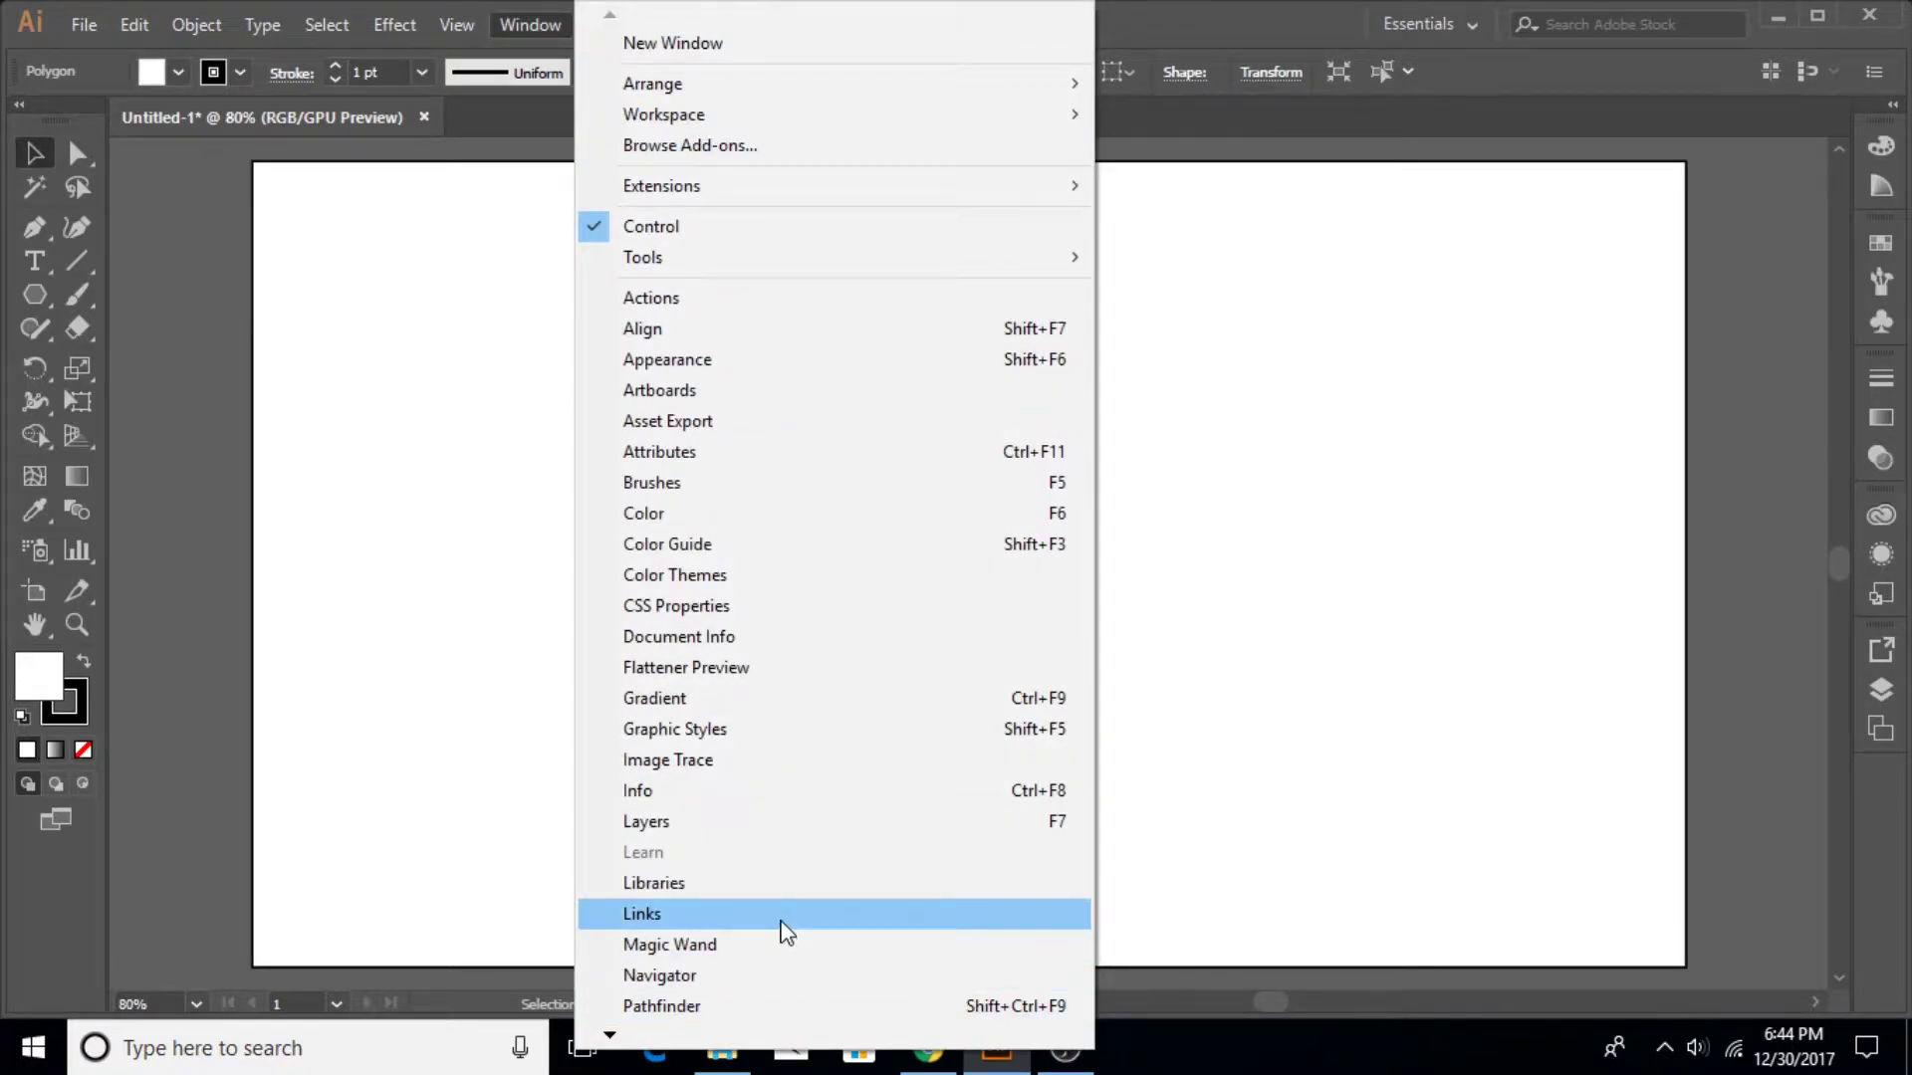
{"action": "left_click", "coordinate": [523, 25]}
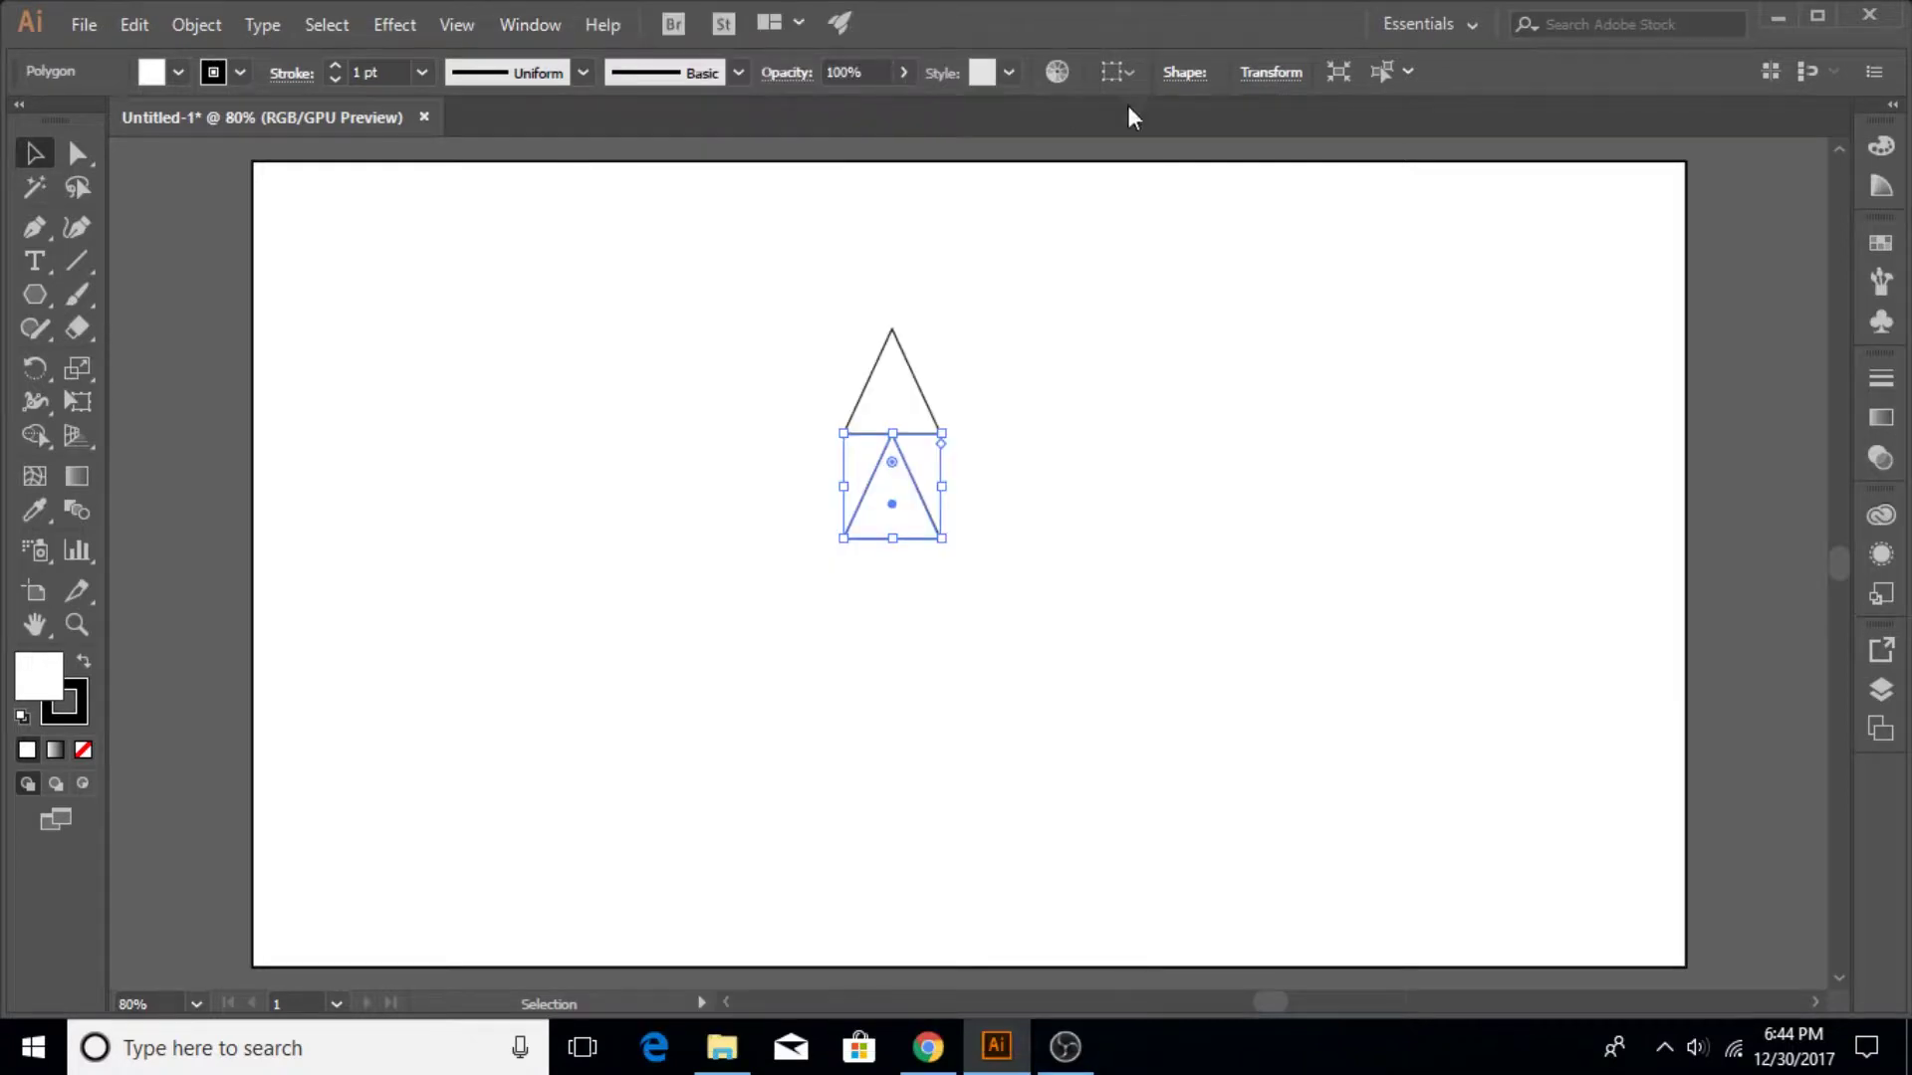
{"action": "left_click", "coordinate": [1271, 74]}
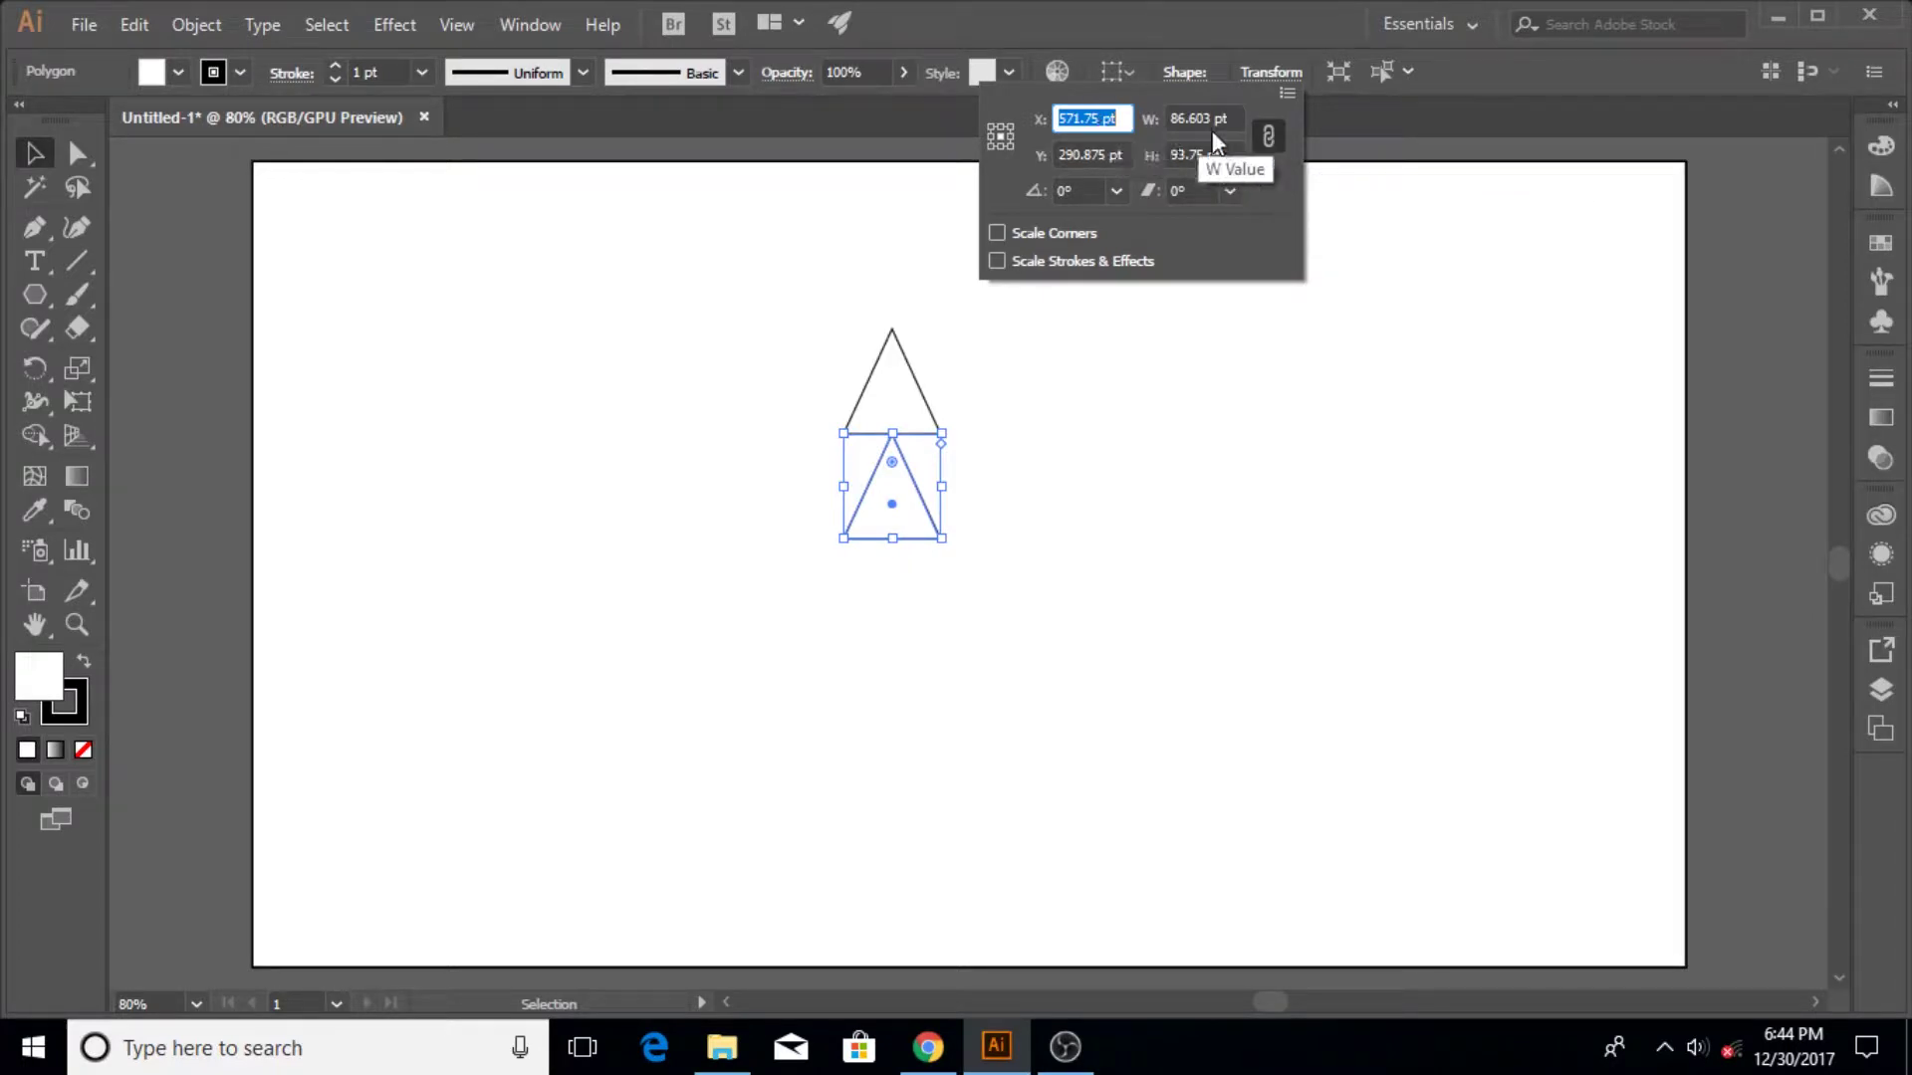
{"action": "left_click", "coordinate": [1270, 137]}
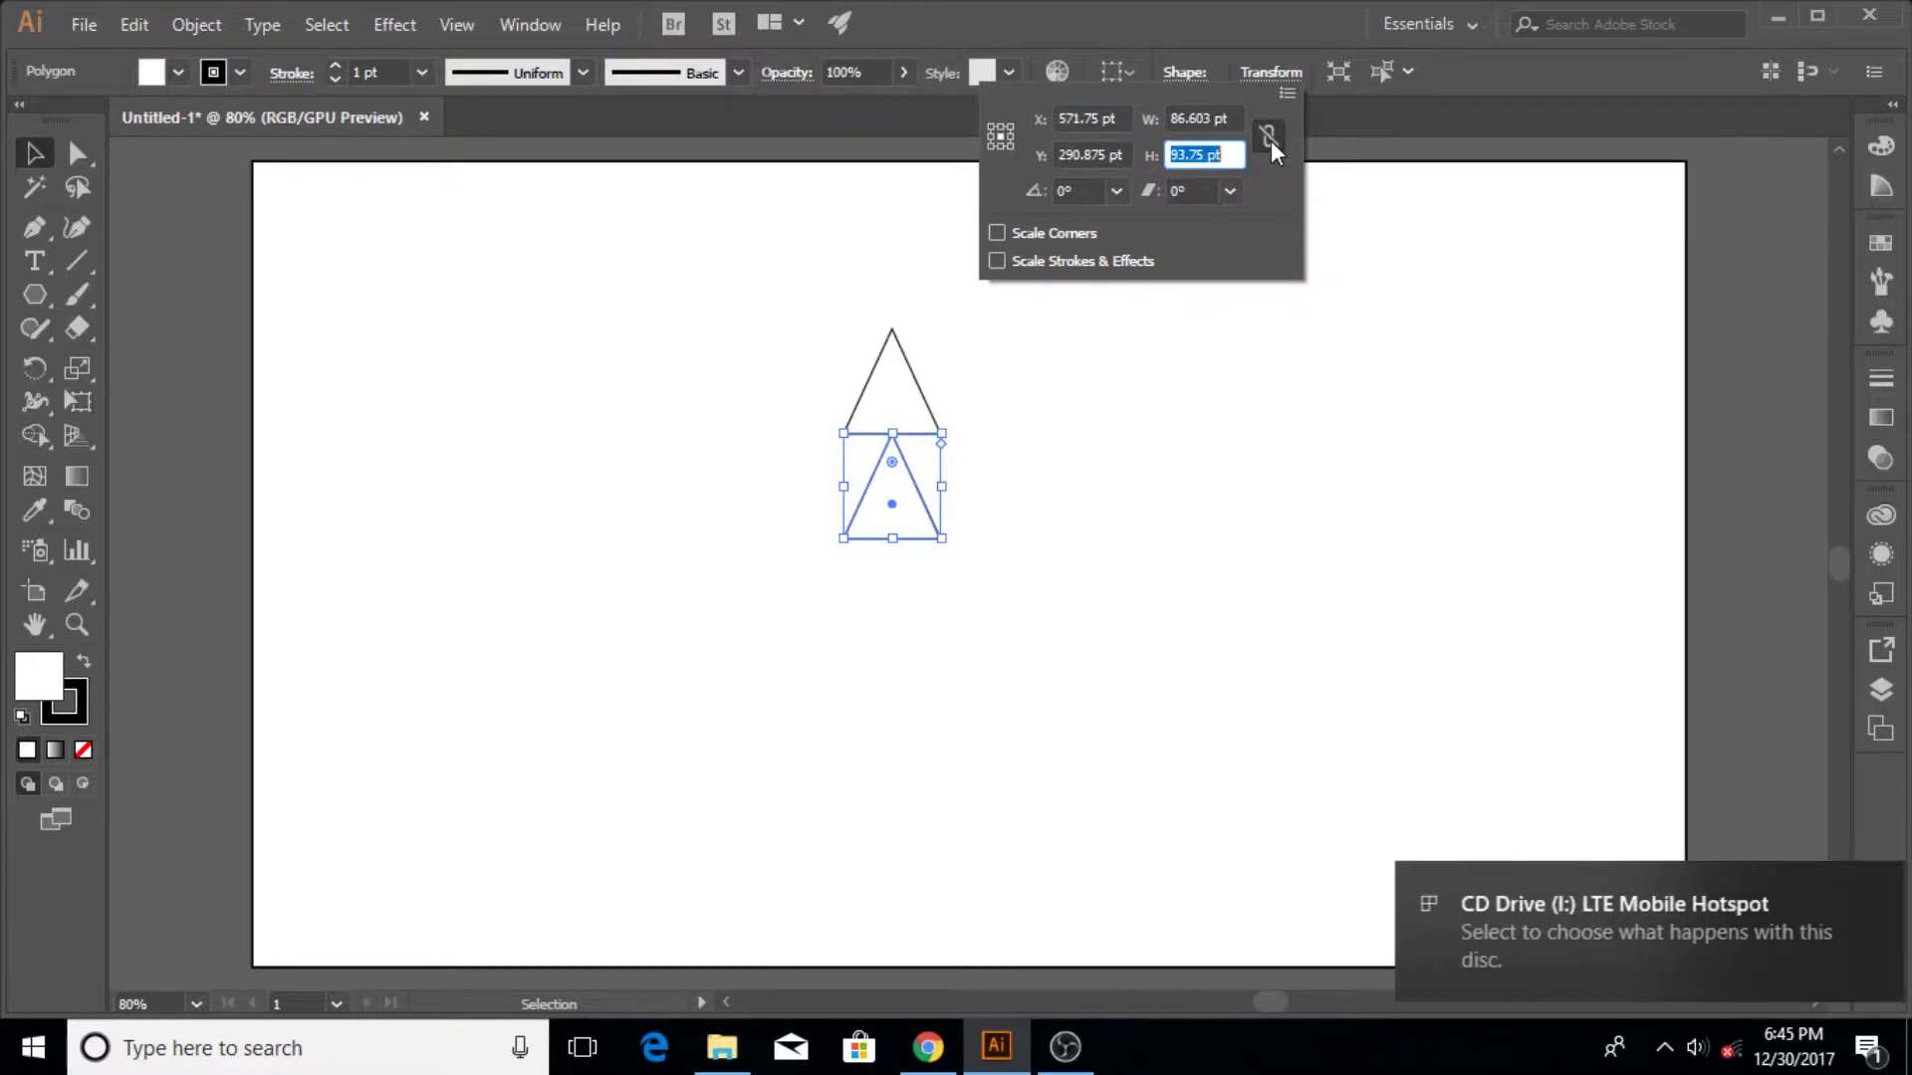
{"action": "left_click", "coordinate": [1861, 894]}
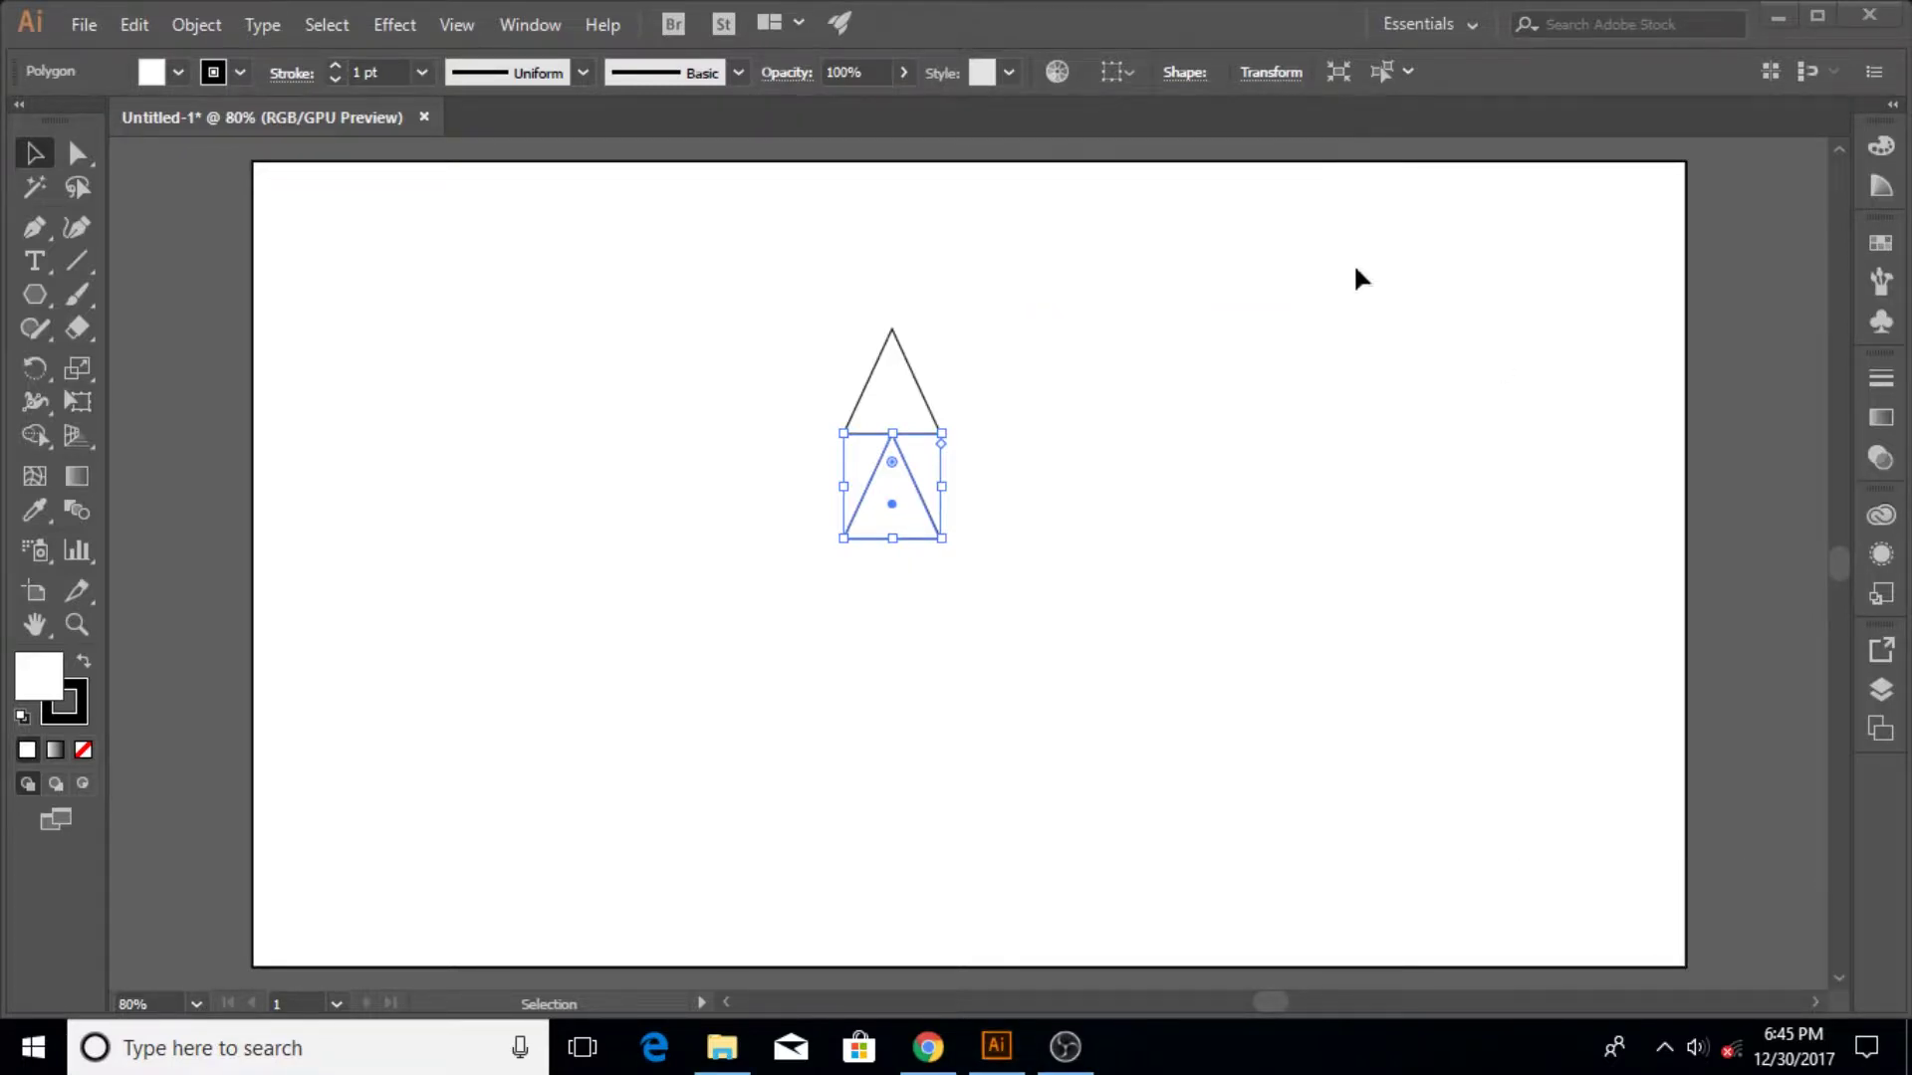
Step: Scale the lower triangle with constrained proportions by multiplying its width by 1.5
{"action": "left_click", "coordinate": [1272, 71]}
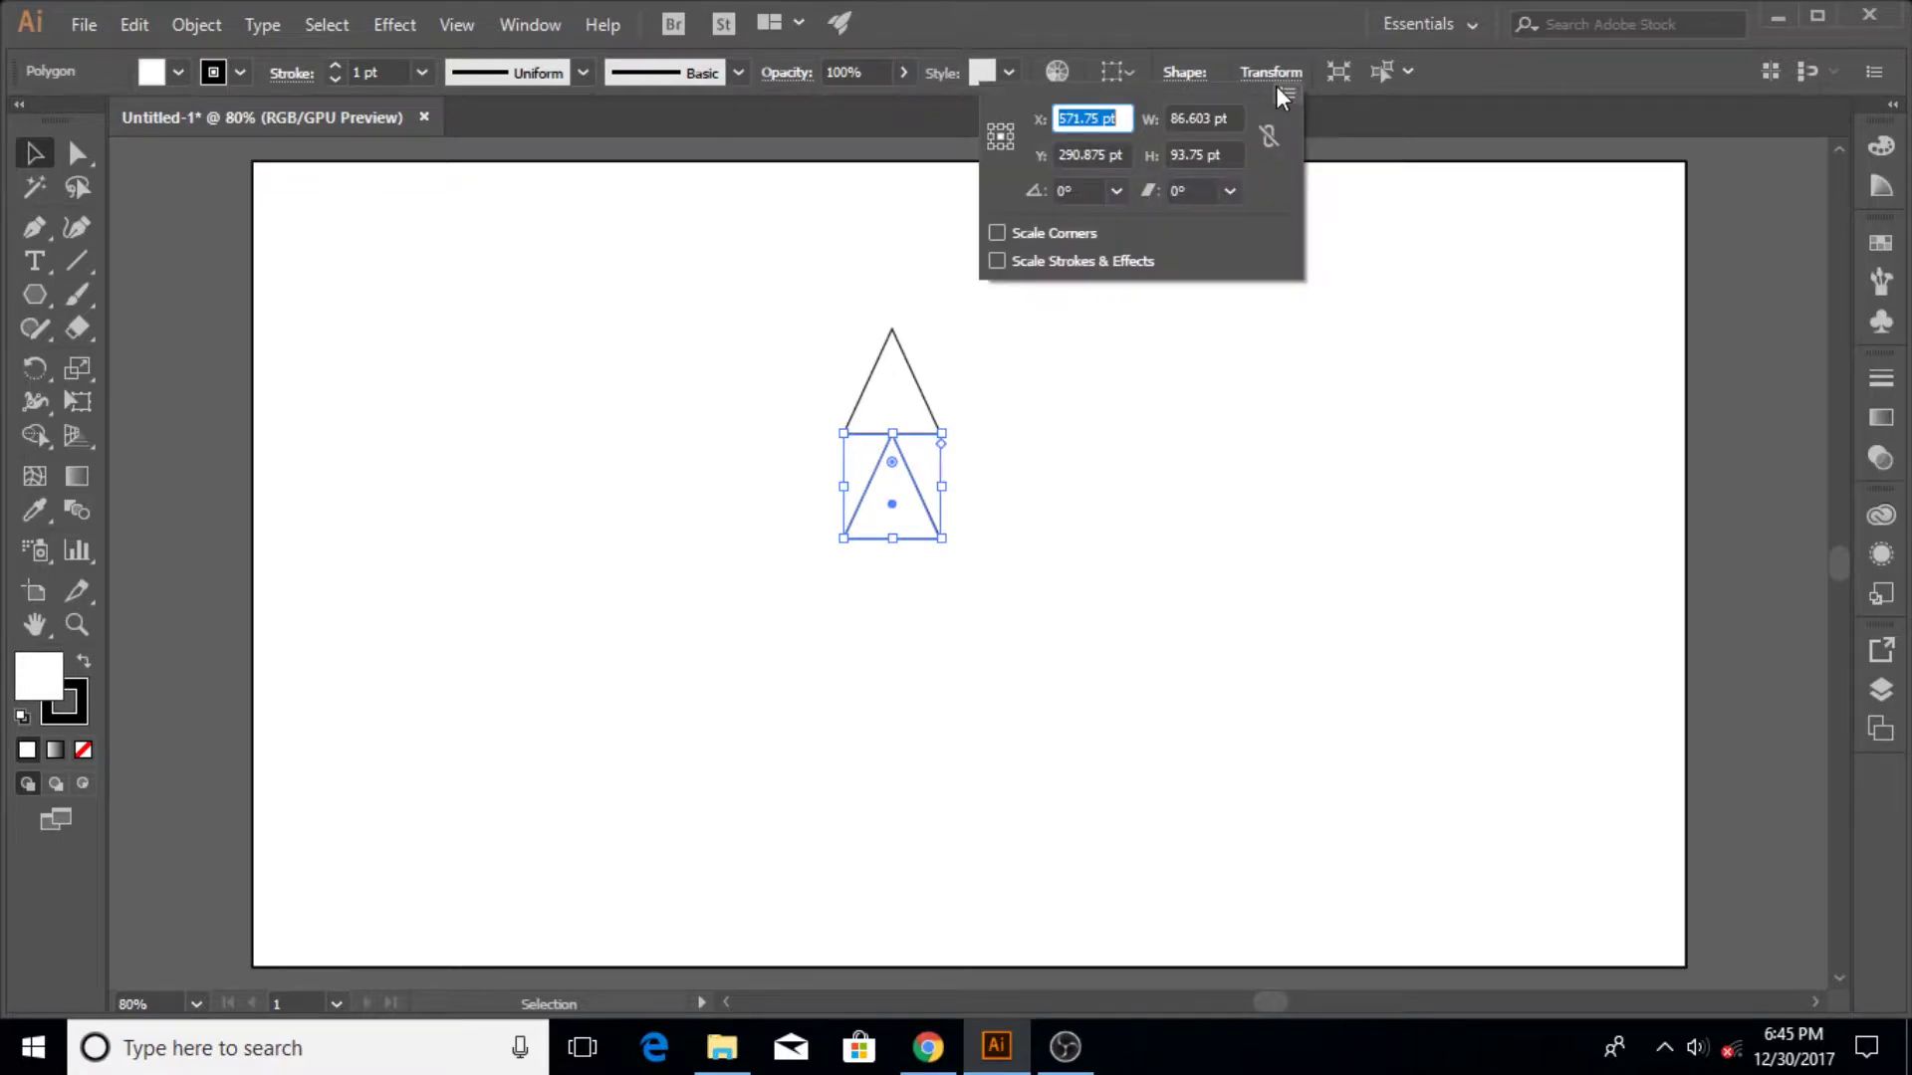
{"action": "left_click", "coordinate": [1266, 135]}
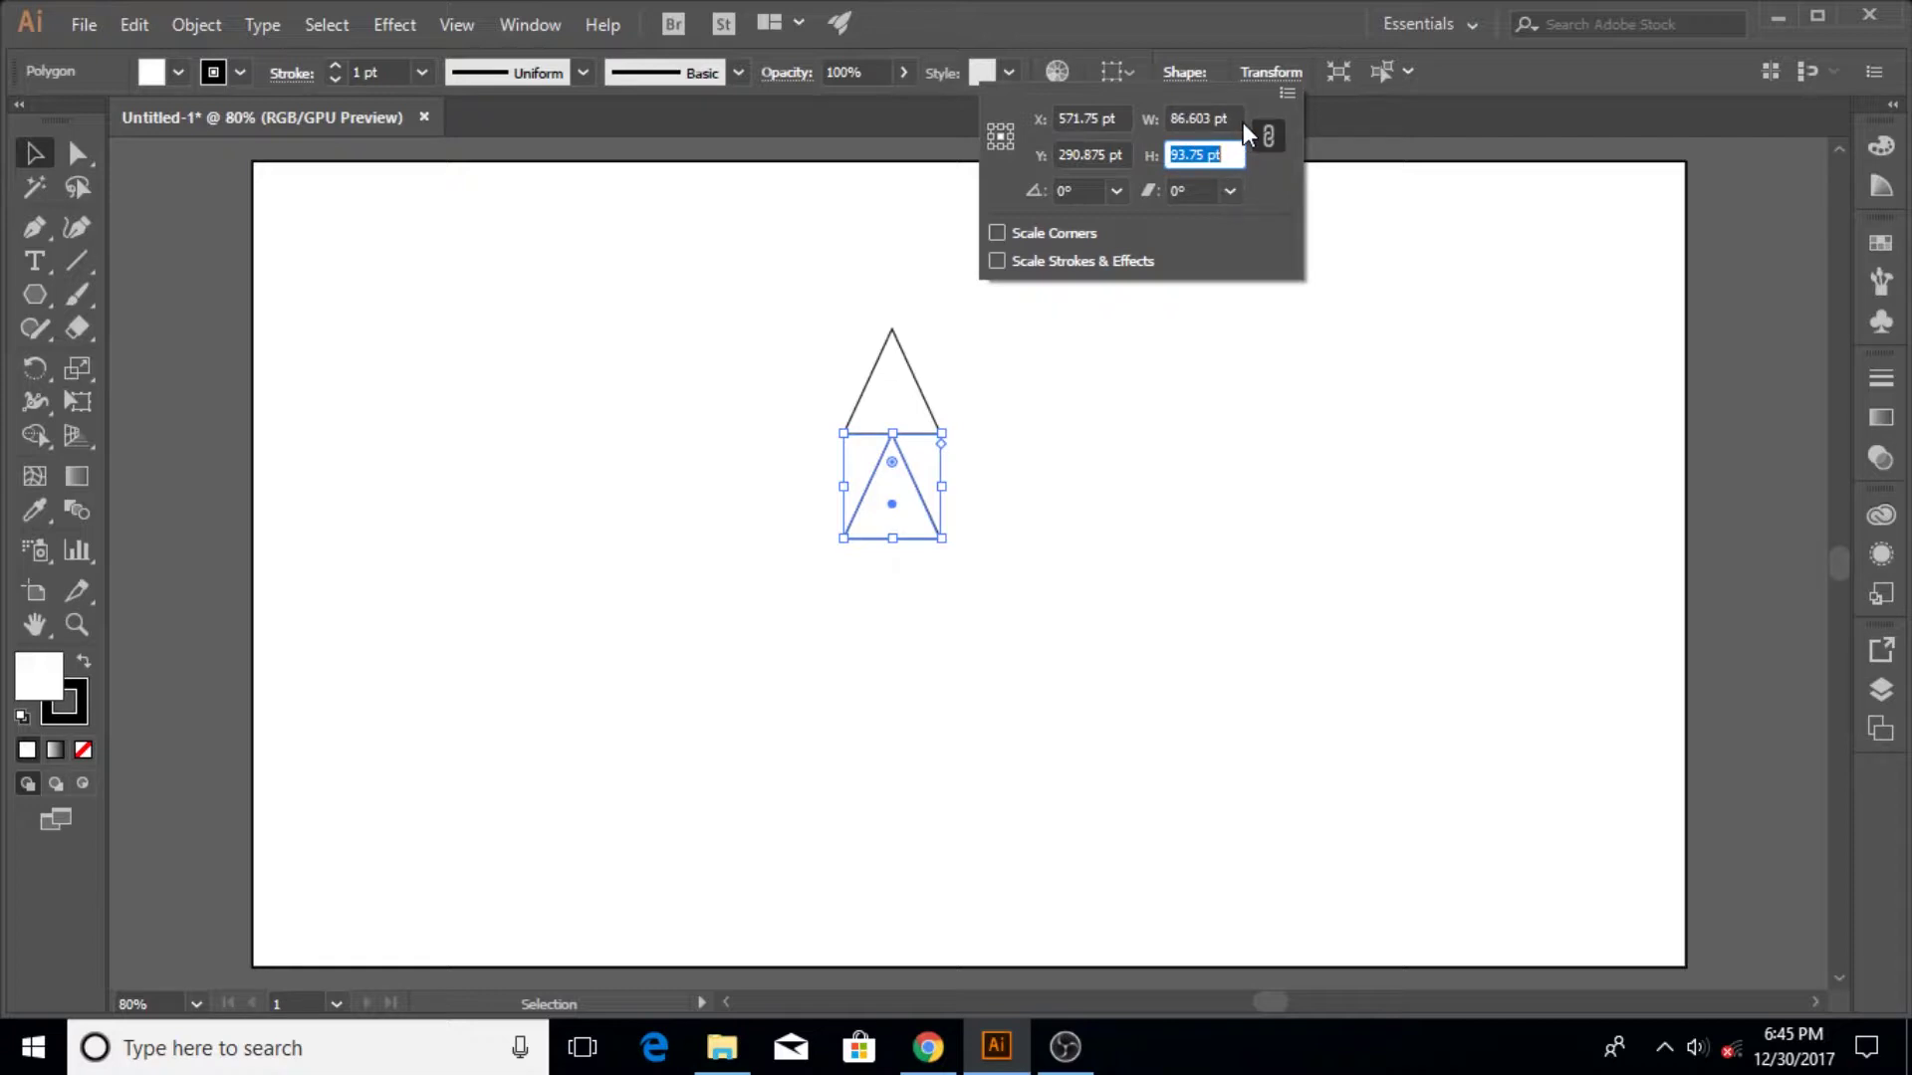
{"action": "left_click", "coordinate": [1234, 118]}
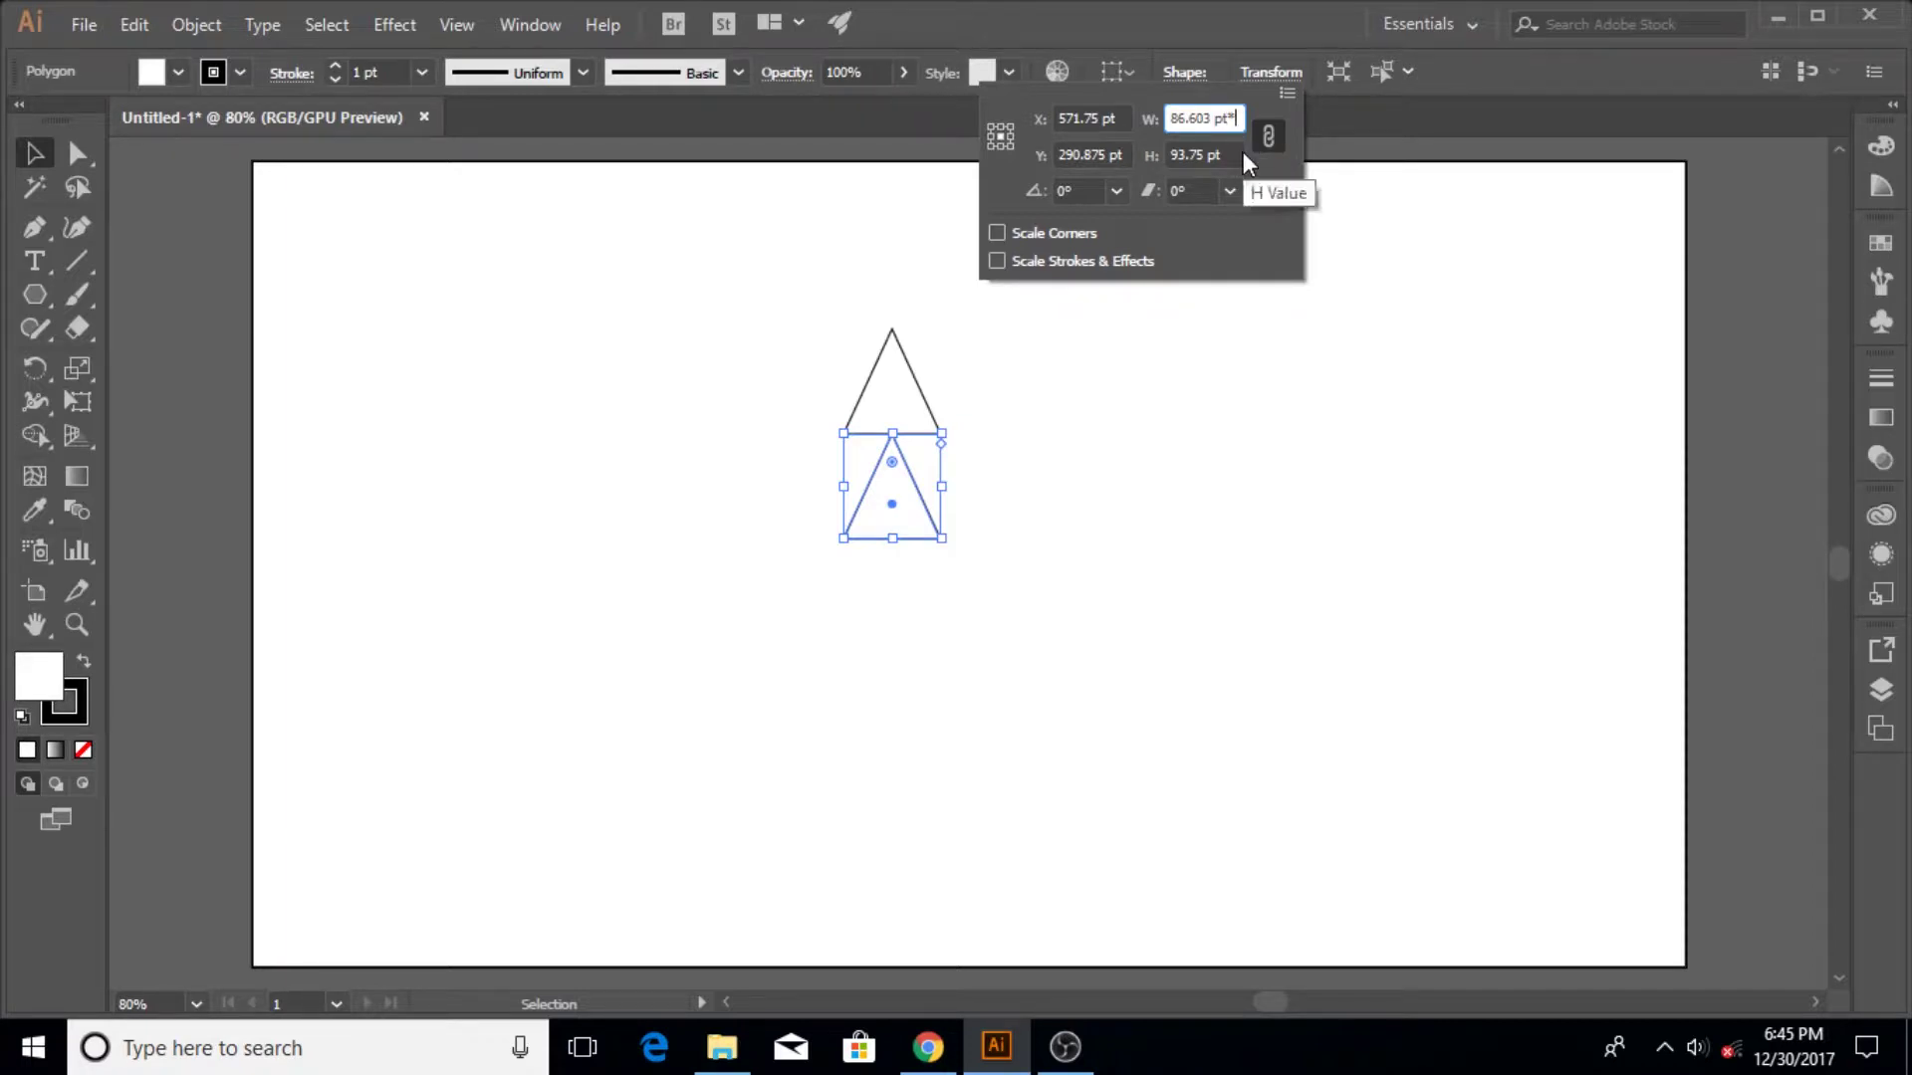
{"action": "type", "text": ".5"}
{"action": "key", "text": "Return"}
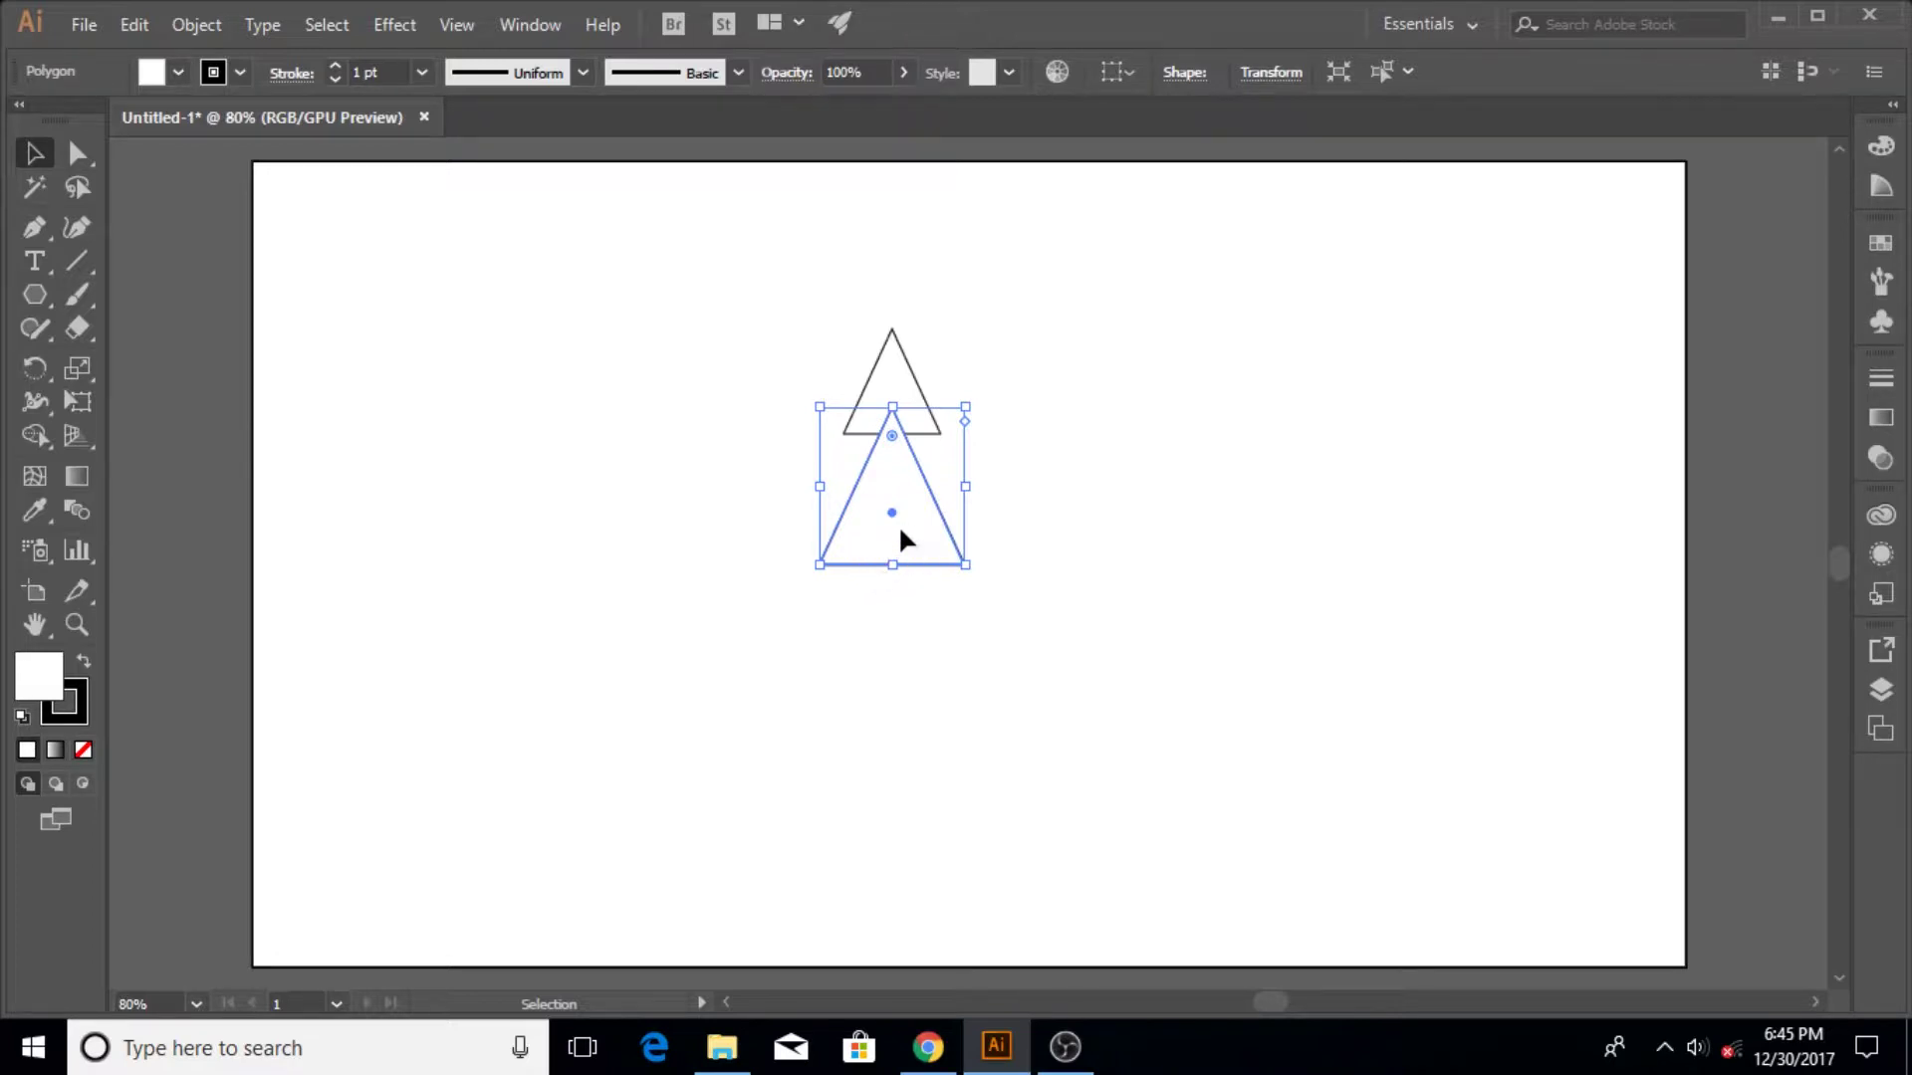
Step: Align the enlarged triangle's apex with the small triangle's apex, and nudge it down by about a third of the small triangle's height
{"action": "left_click_drag", "start_coordinate": [900, 531], "coordinate": [904, 460]}
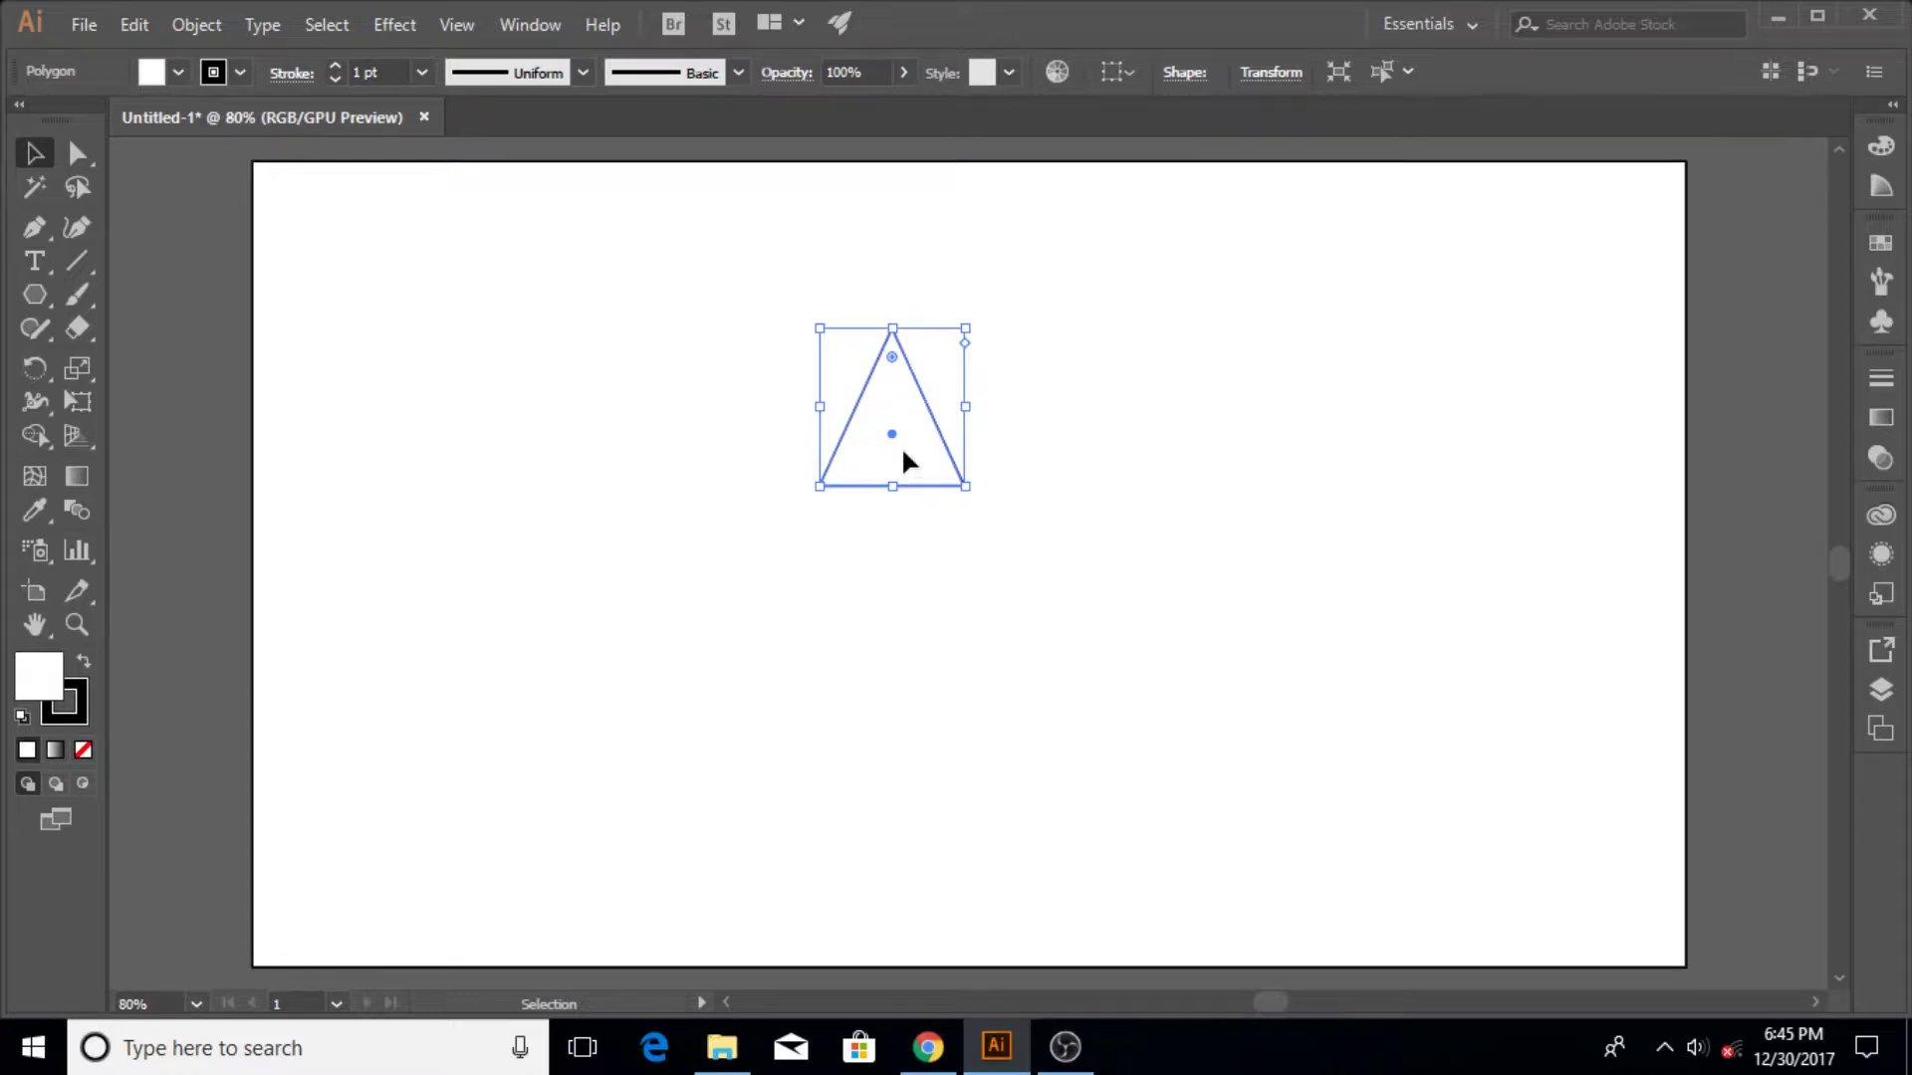
{"action": "key", "text": "shift"}
{"action": "key", "text": "shift+Down"}
{"action": "key", "text": "shift+Down"}
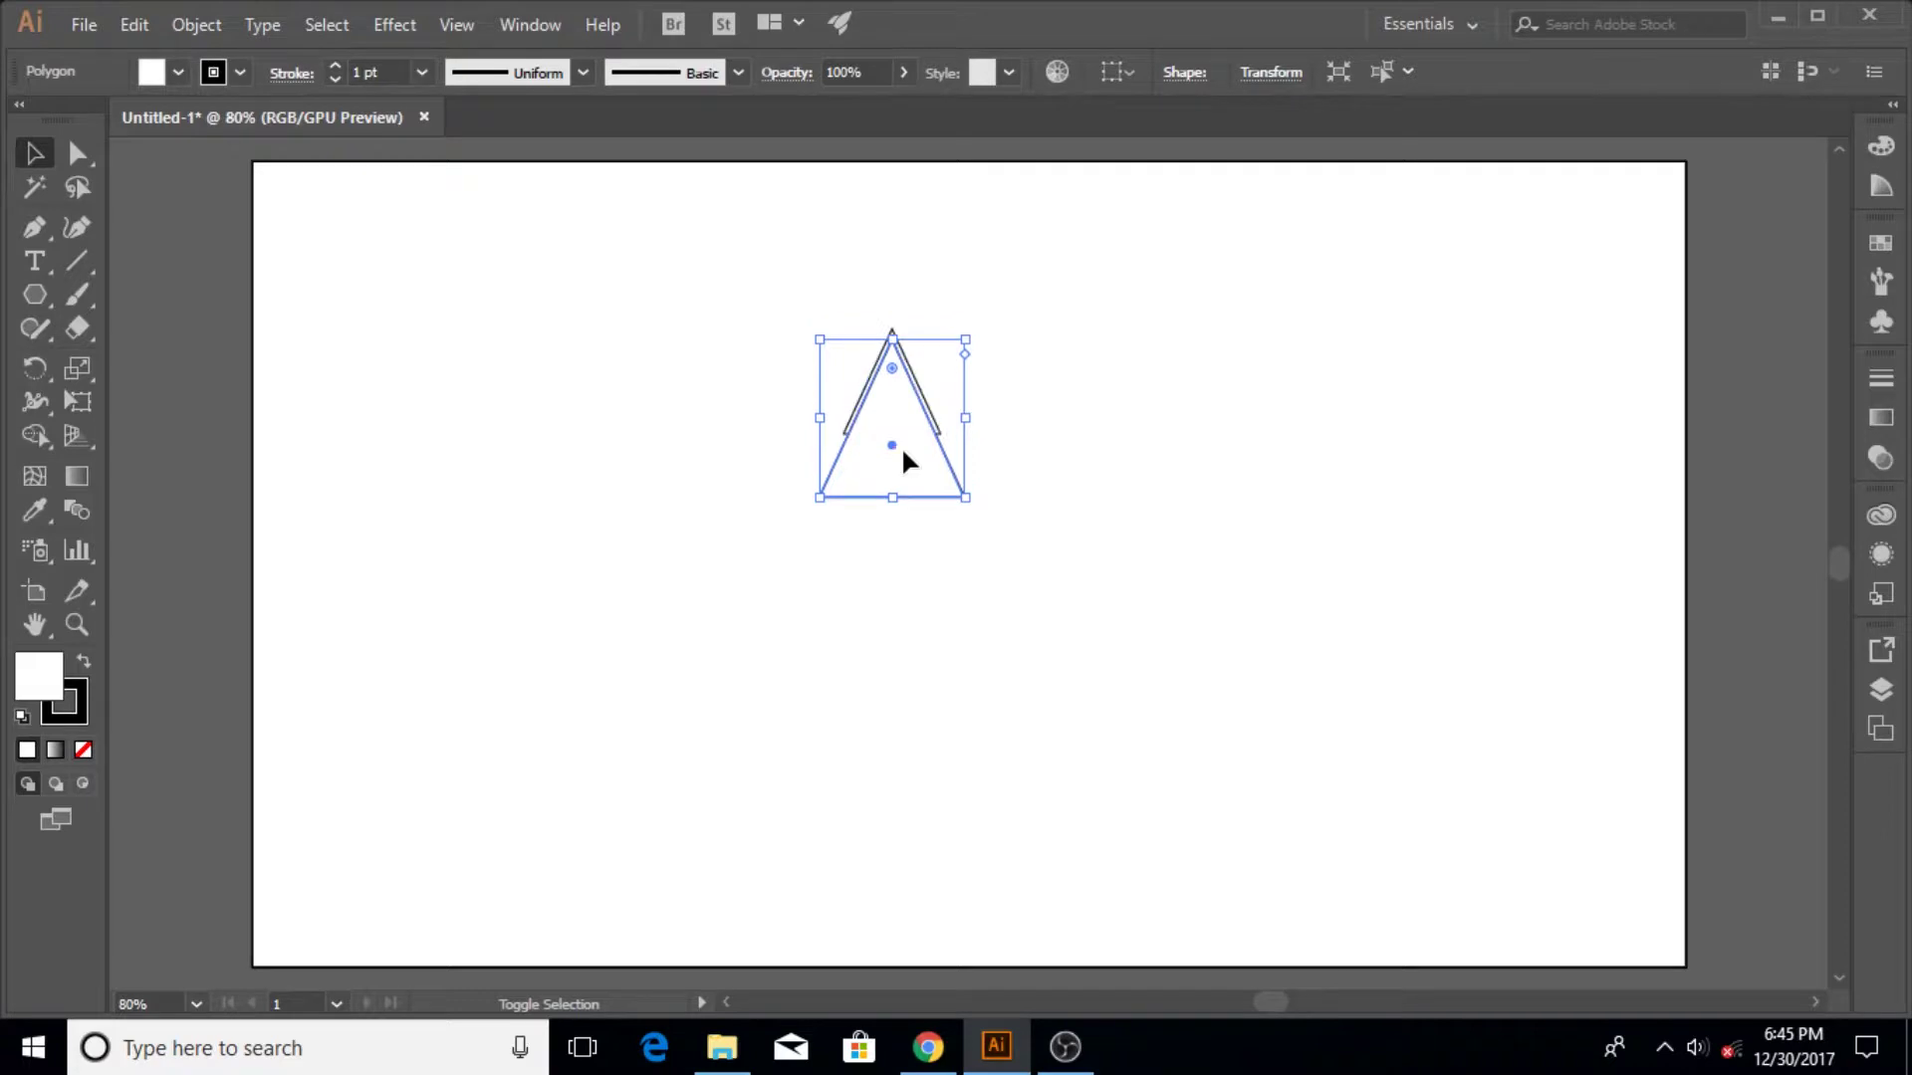
{"action": "key", "text": "shift+Down"}
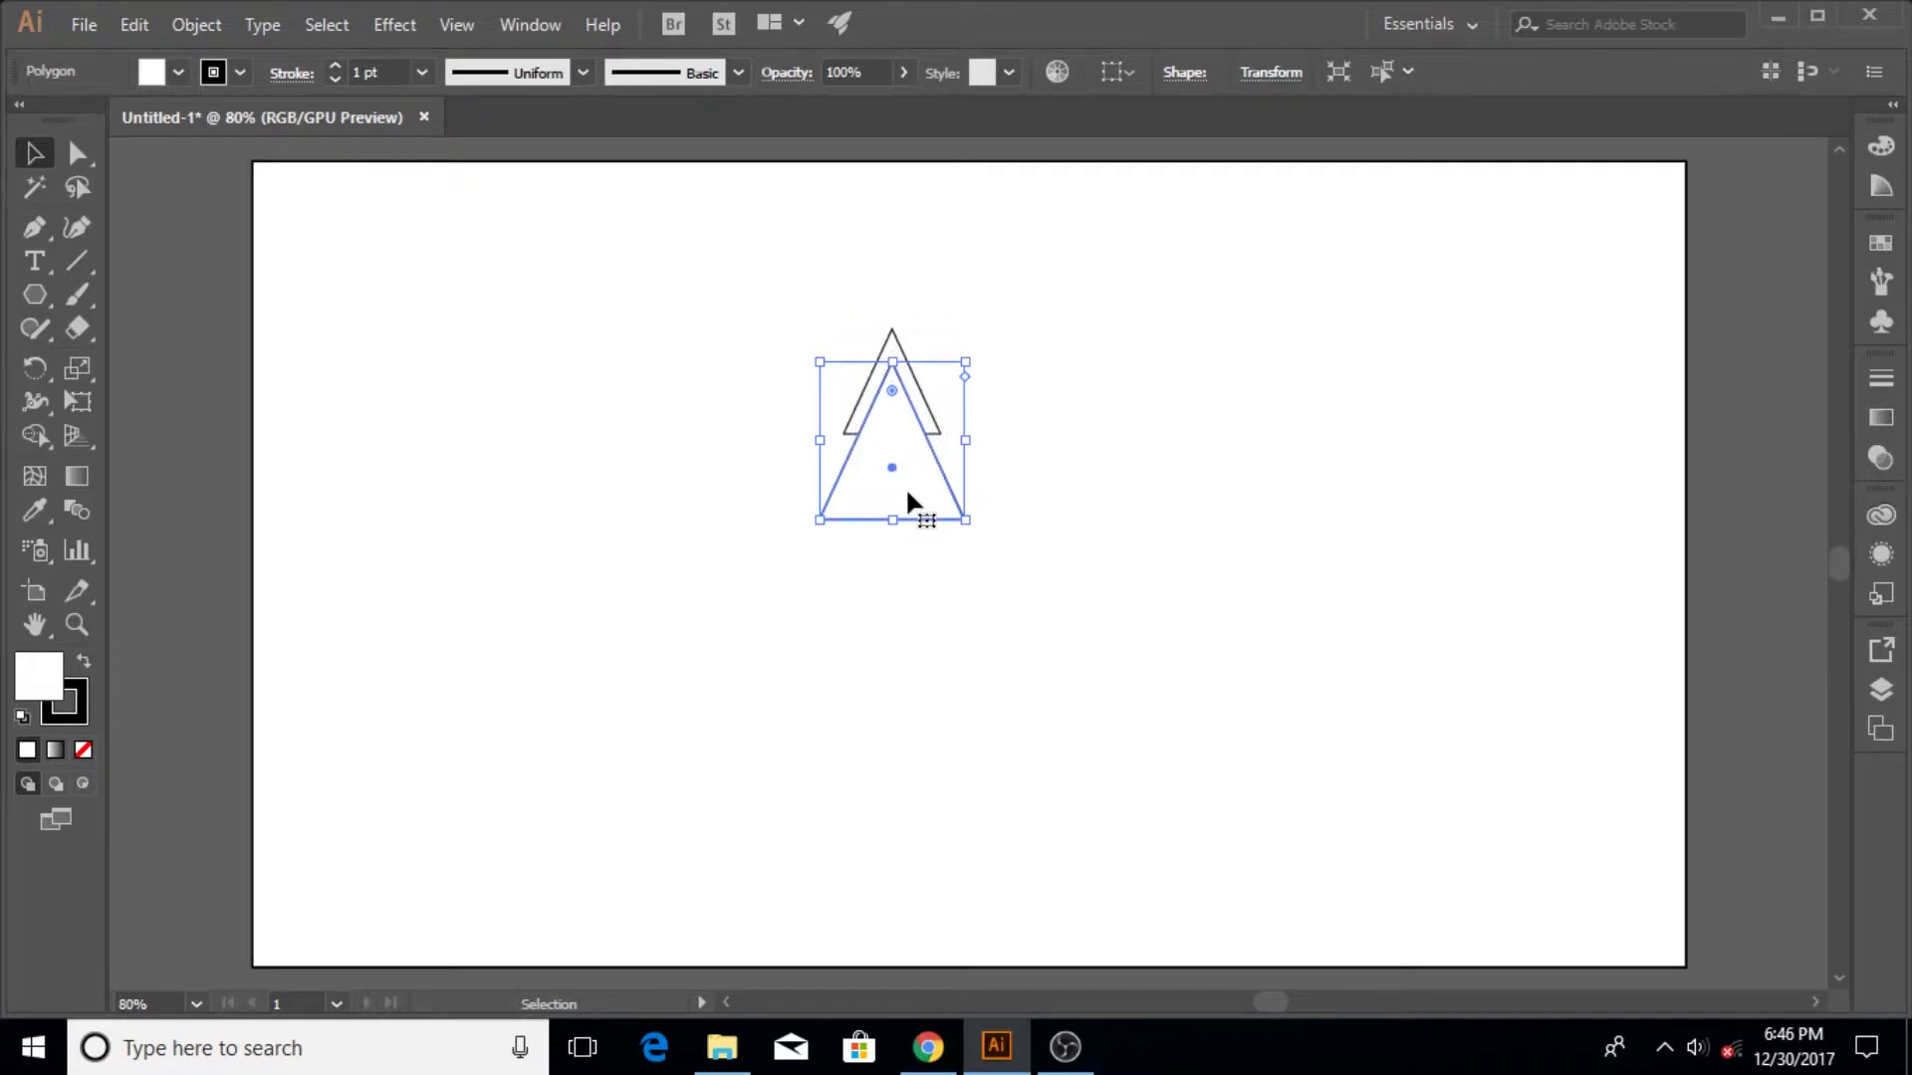
Step: Duplicate the second triangle straight down below its base and scale the copy proportionally by multiplying its width by 1.5
{"action": "key", "text": "alt"}
{"action": "left_click_drag", "start_coordinate": [903, 473], "coordinate": [905, 640]}
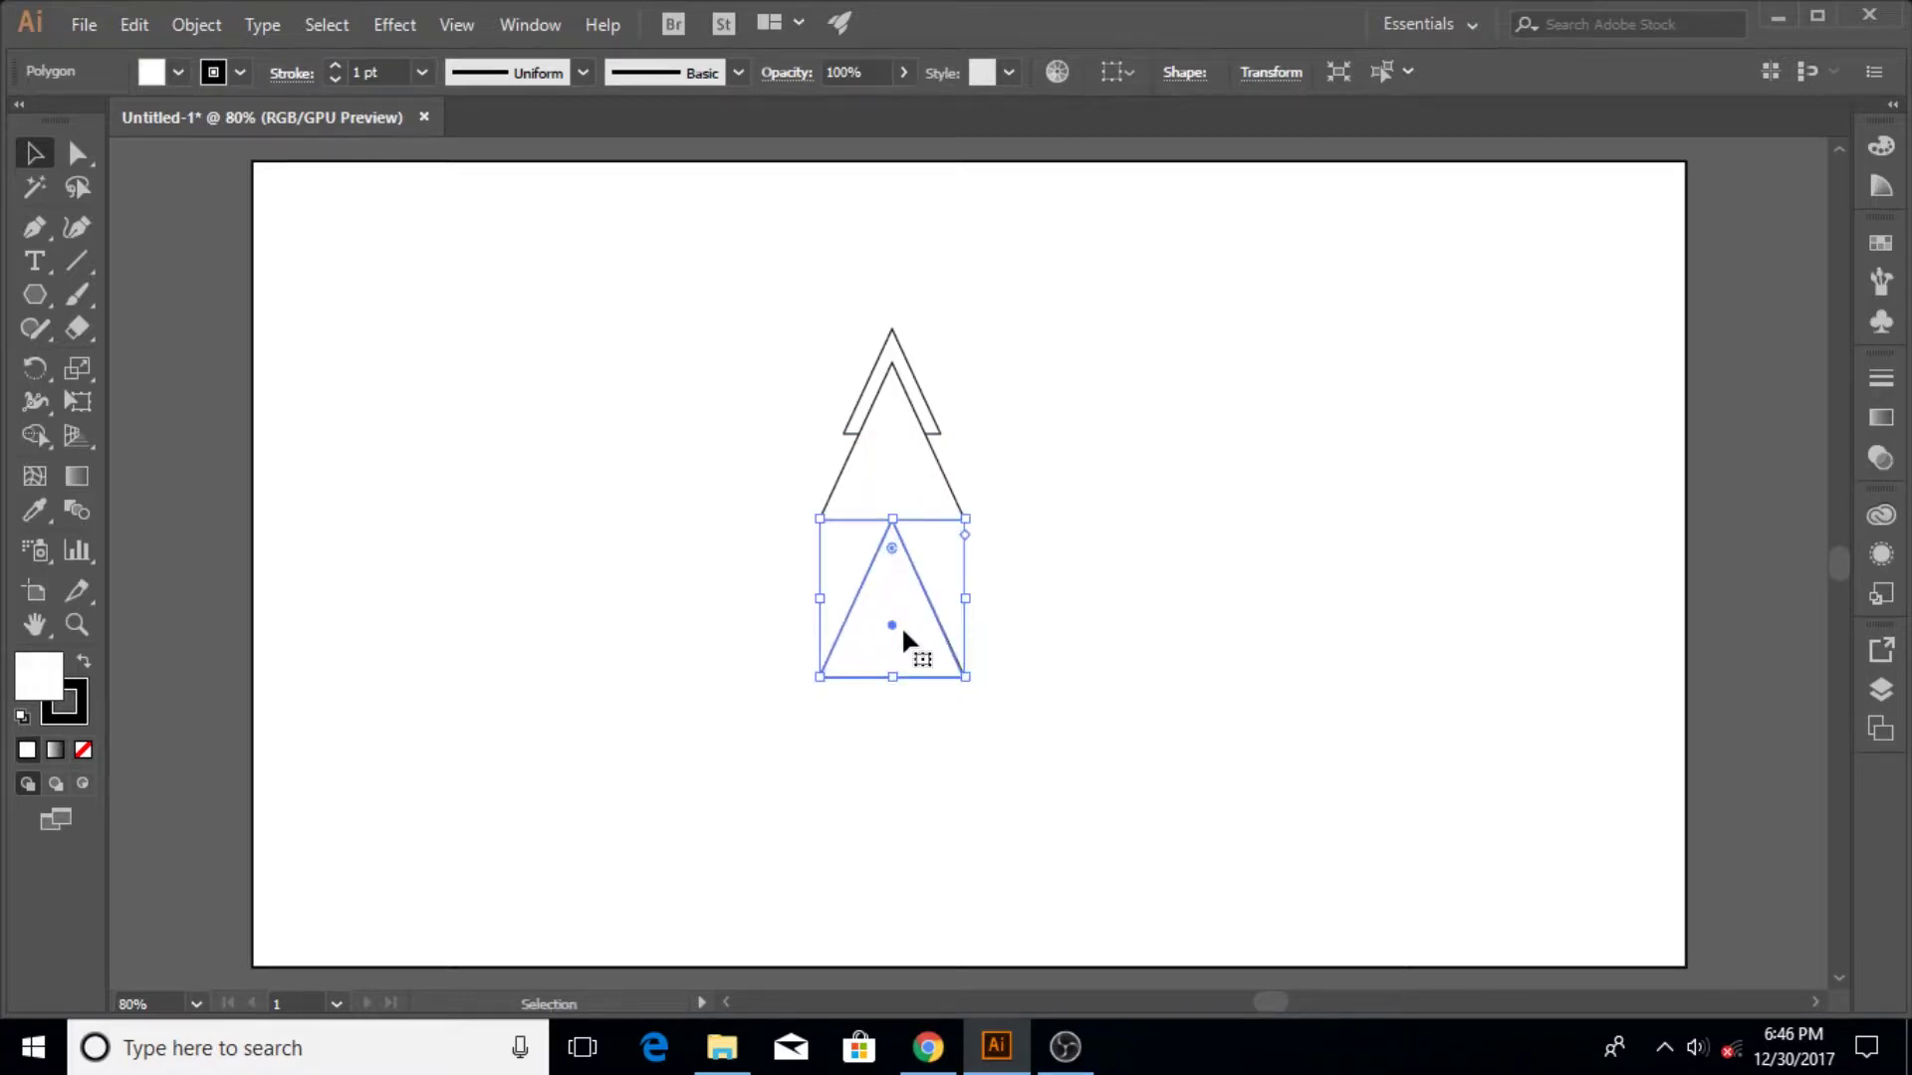
{"action": "left_click", "coordinate": [1270, 72]}
{"action": "left_click", "coordinate": [1231, 121]}
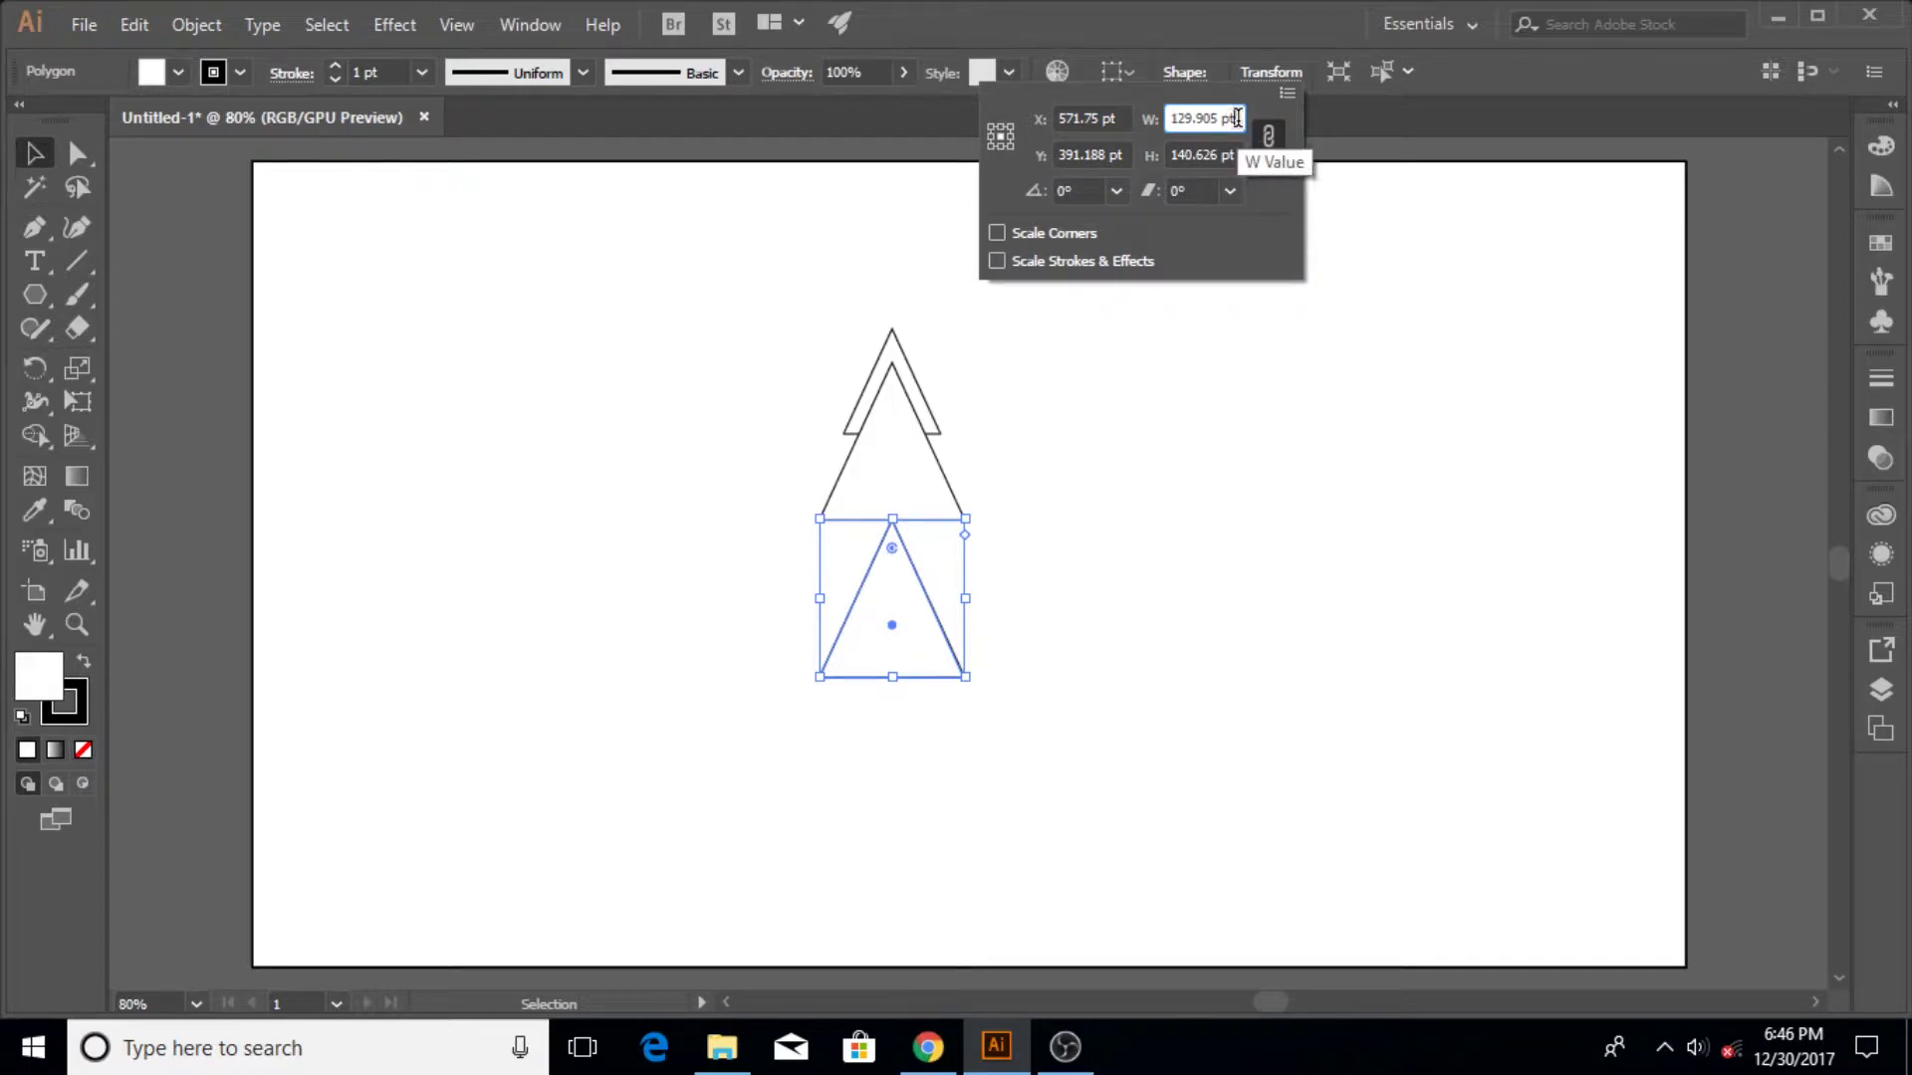
{"action": "type", "text": "*1.5"}
{"action": "key", "text": "Return"}
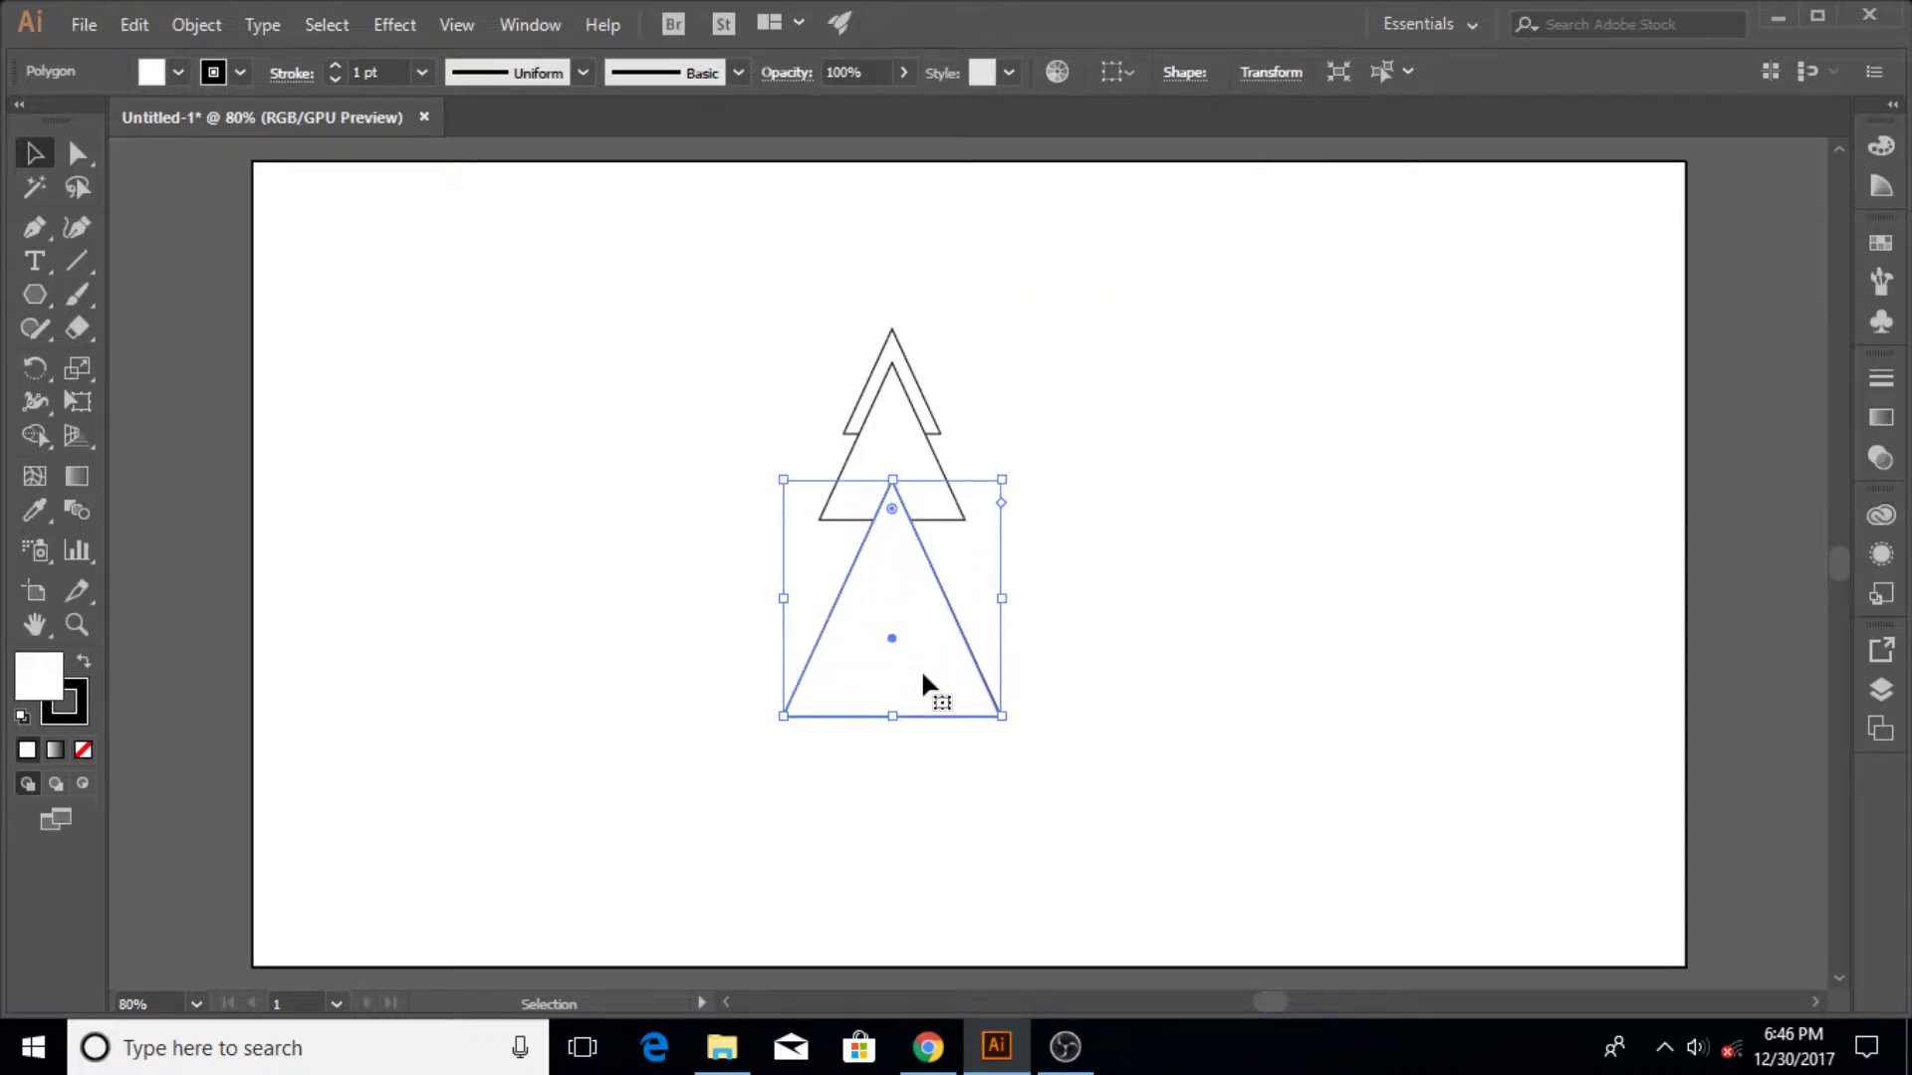
Step: Align the third triangle's apex with the second's, and nudge it straight down by the same spacing as between the upper two apexes
{"action": "left_click_drag", "start_coordinate": [922, 674], "coordinate": [918, 552]}
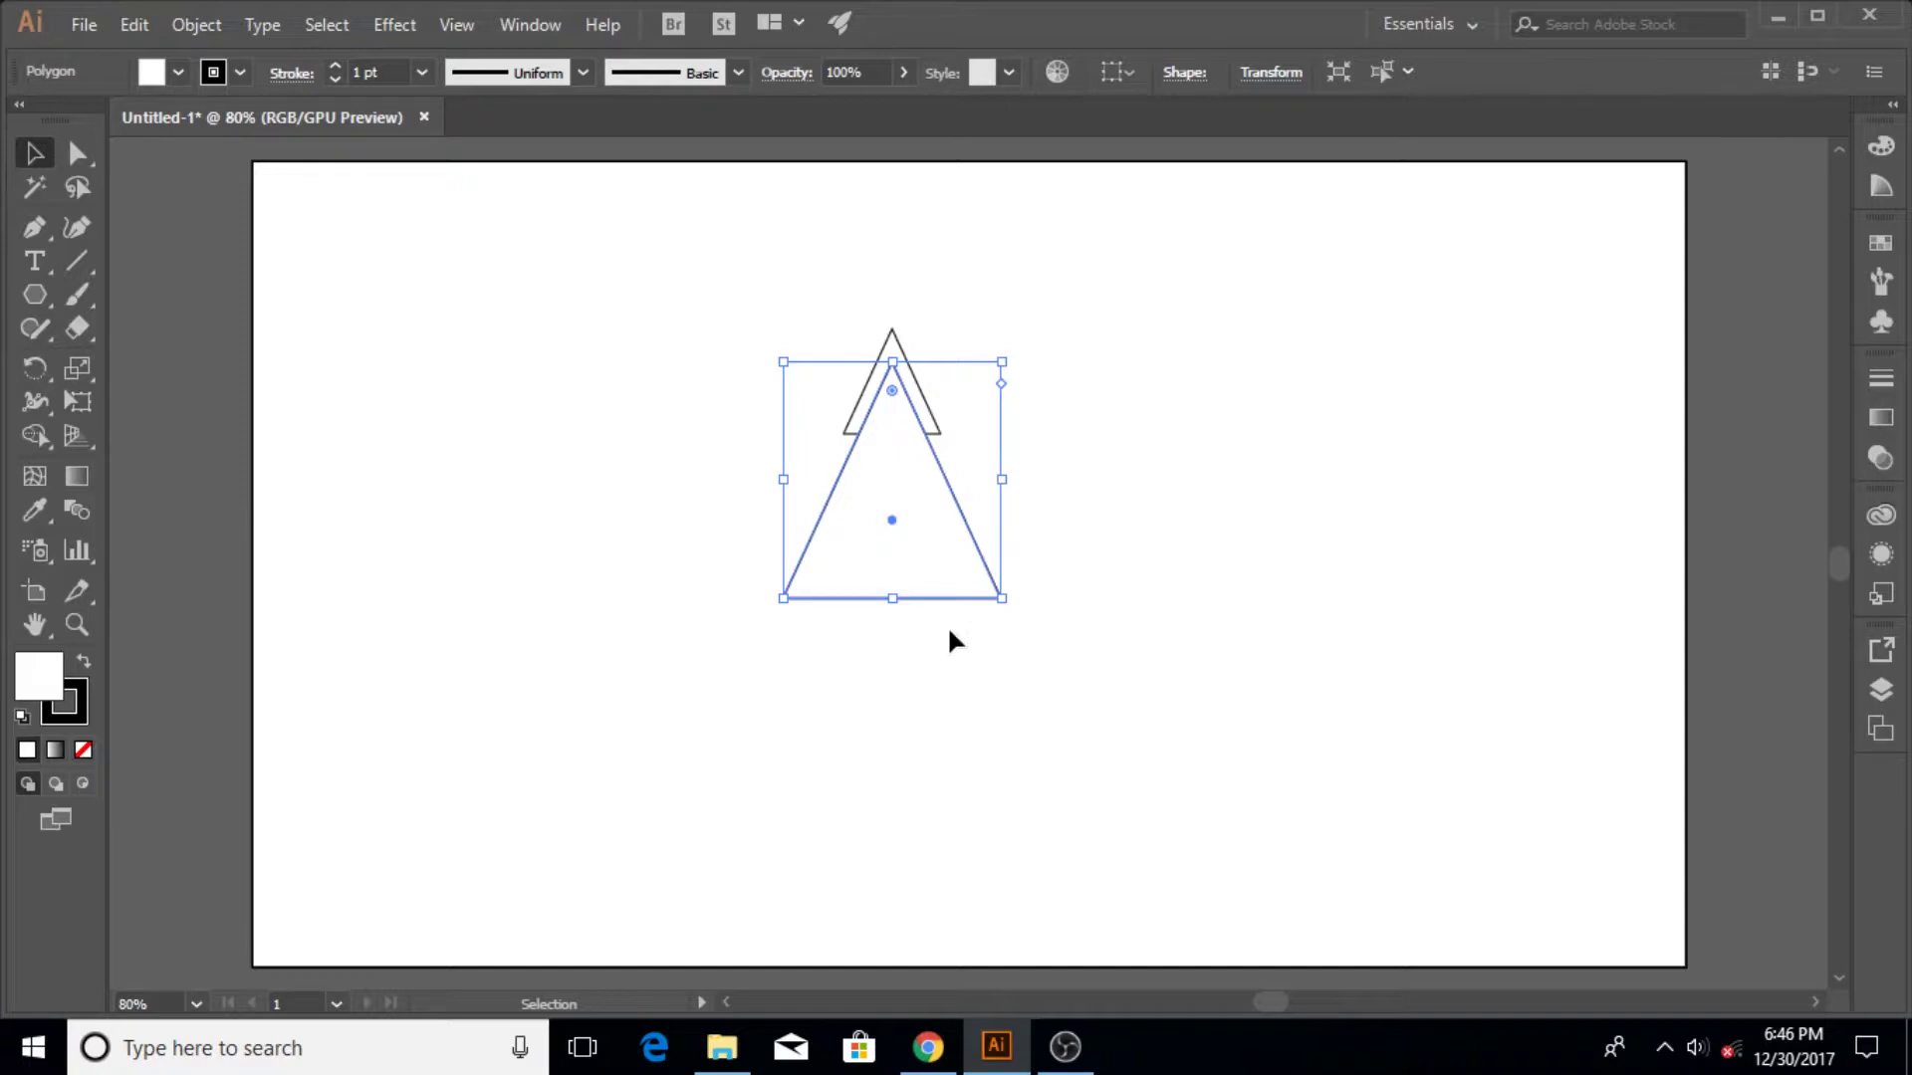
{"action": "key", "text": "shift"}
{"action": "key", "text": "shift+Down"}
{"action": "key", "text": "shift+Down"}
{"action": "key", "text": "shift+Down"}
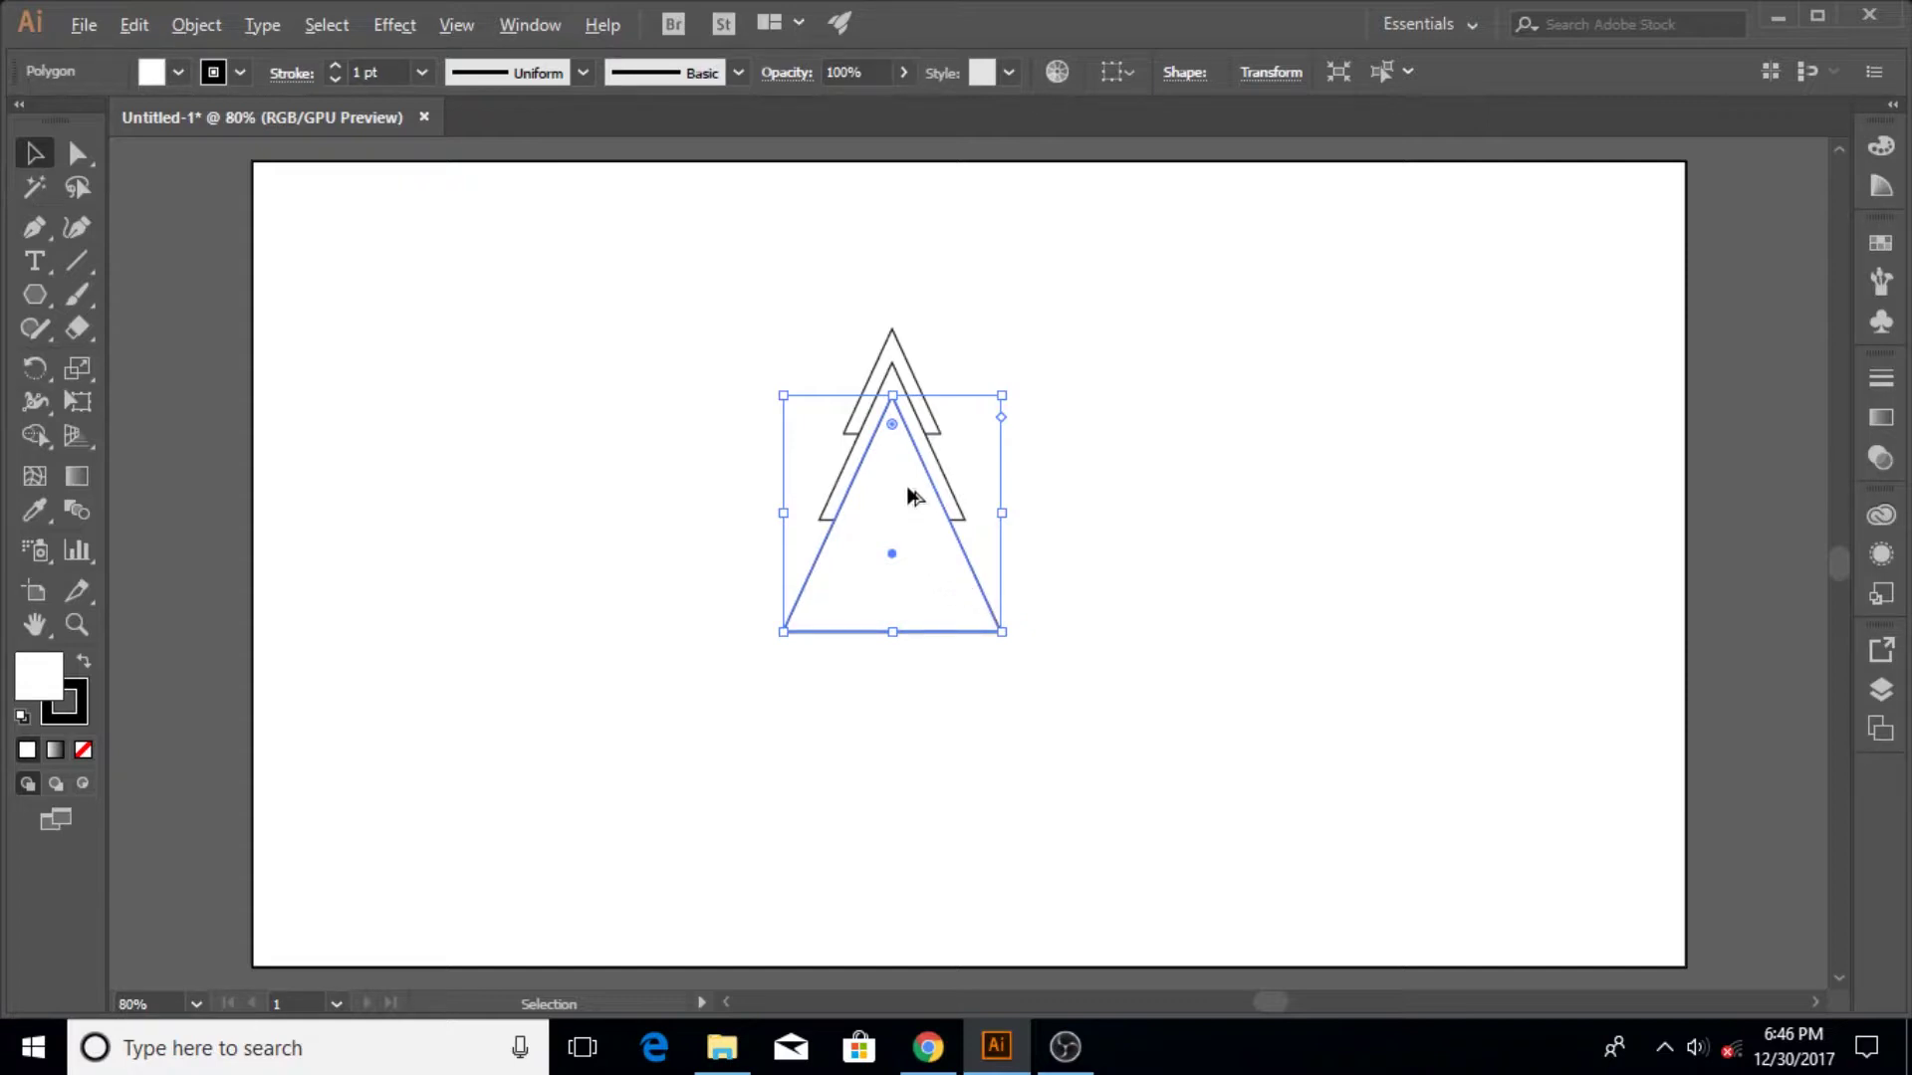
Step: Duplicate the third triangle straight down until its apex meets the original's base, and multiply the copy's width by 1.5 with constrained proportions
{"action": "left_click_drag", "start_coordinate": [905, 499], "coordinate": [905, 734]}
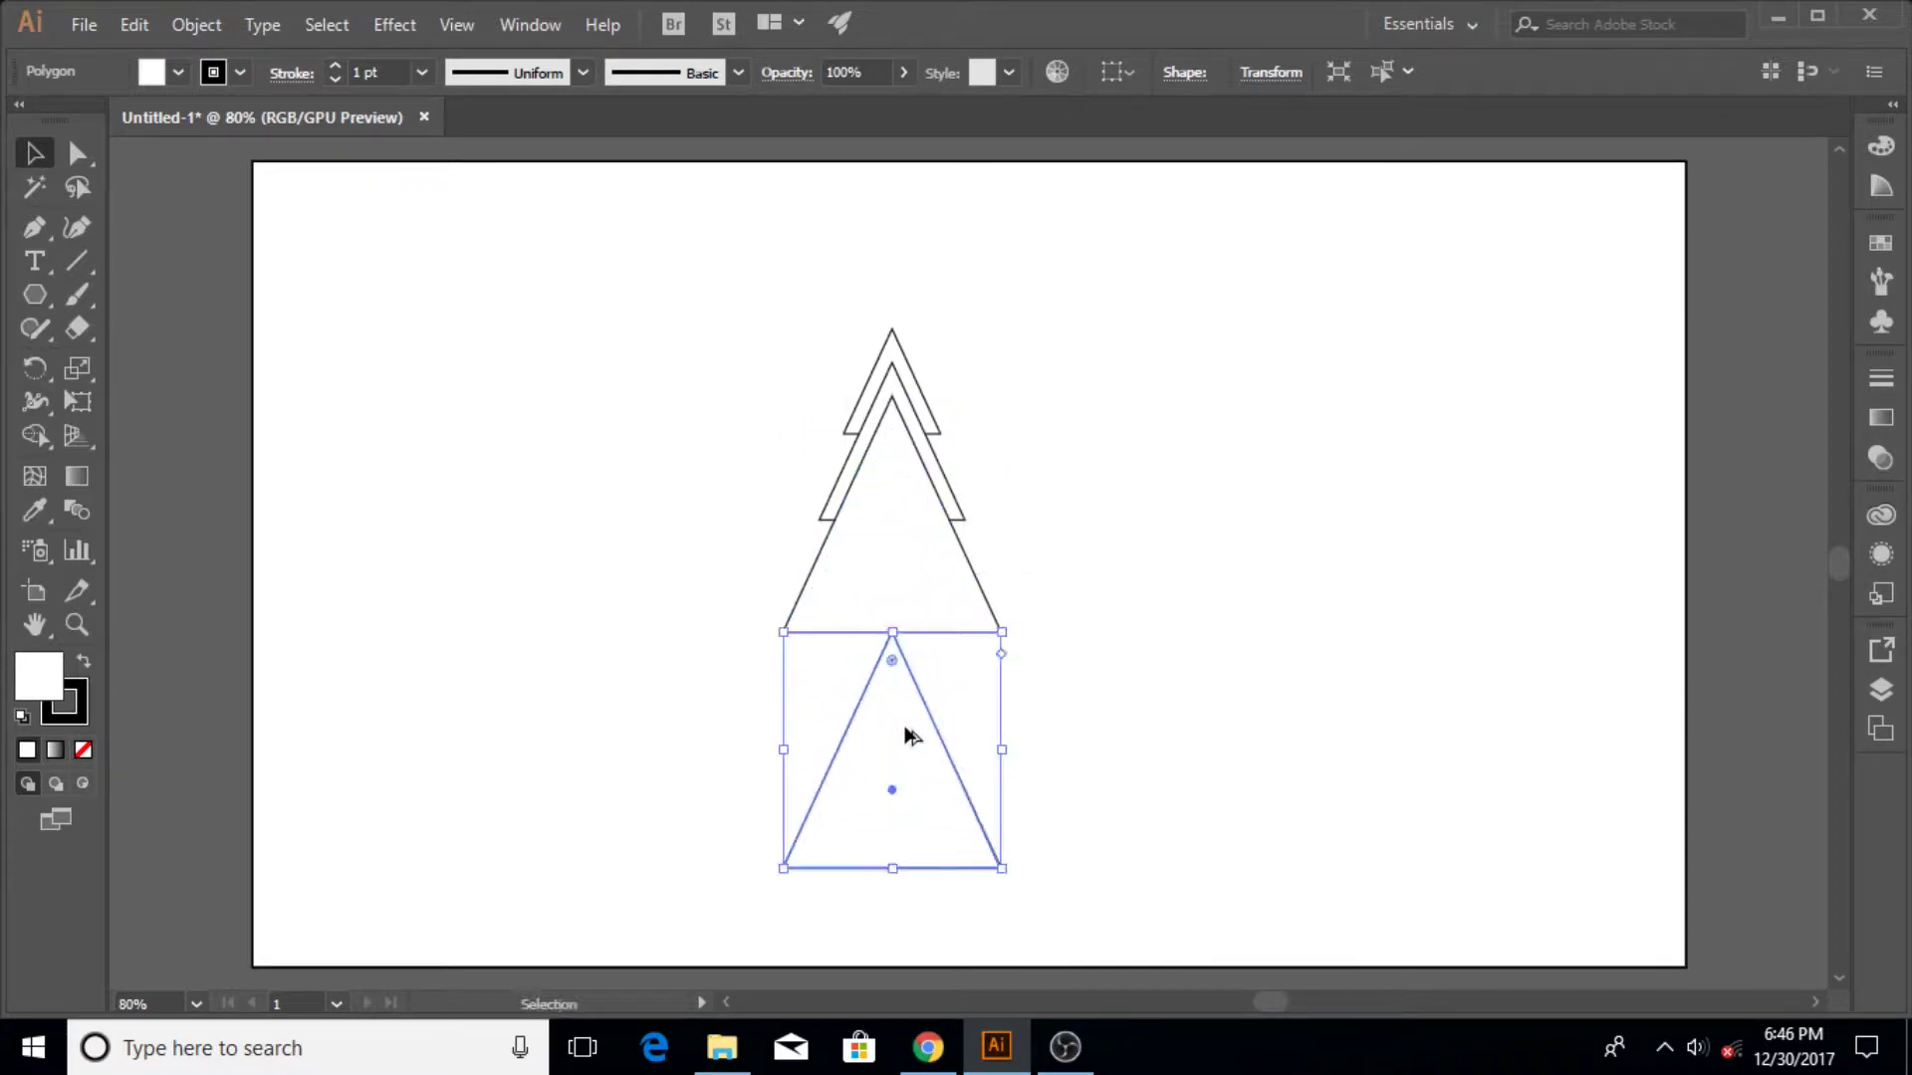
{"action": "left_click", "coordinate": [1271, 74]}
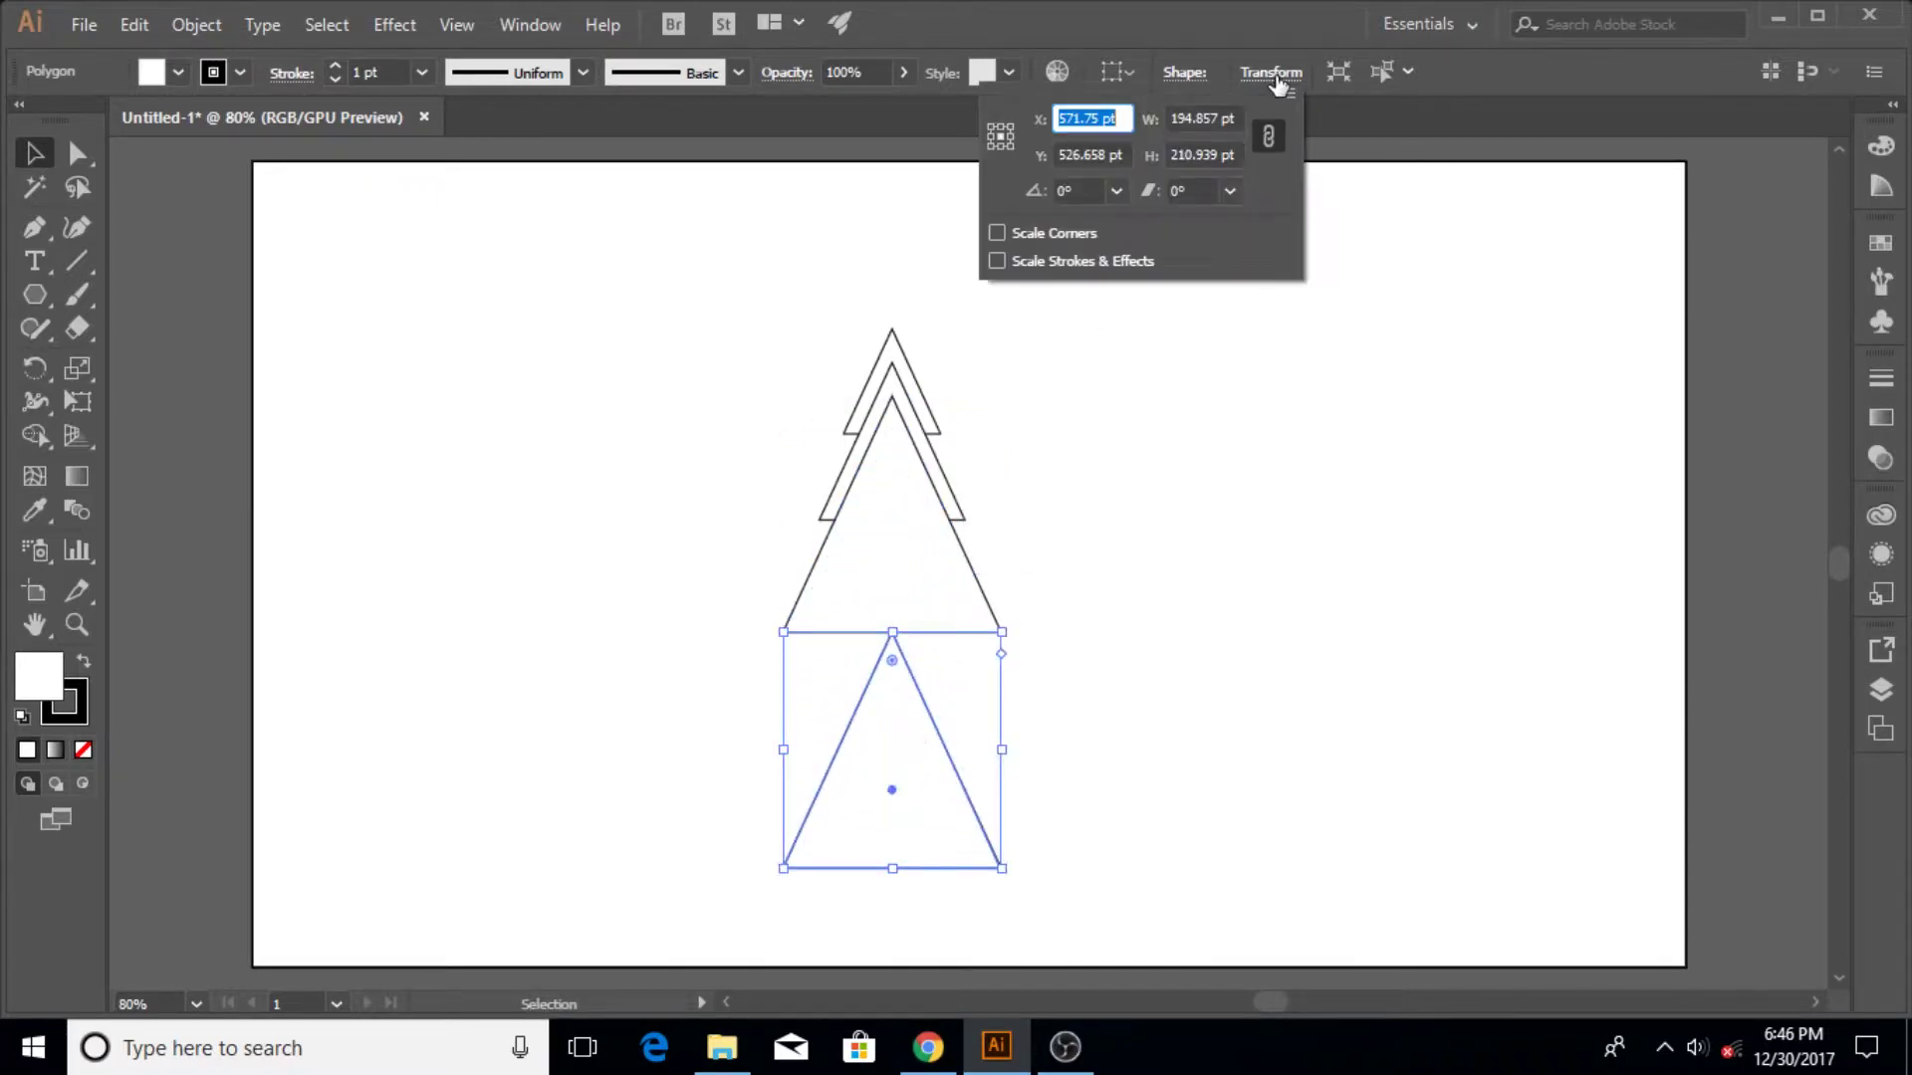
{"action": "left_click", "coordinate": [1239, 118]}
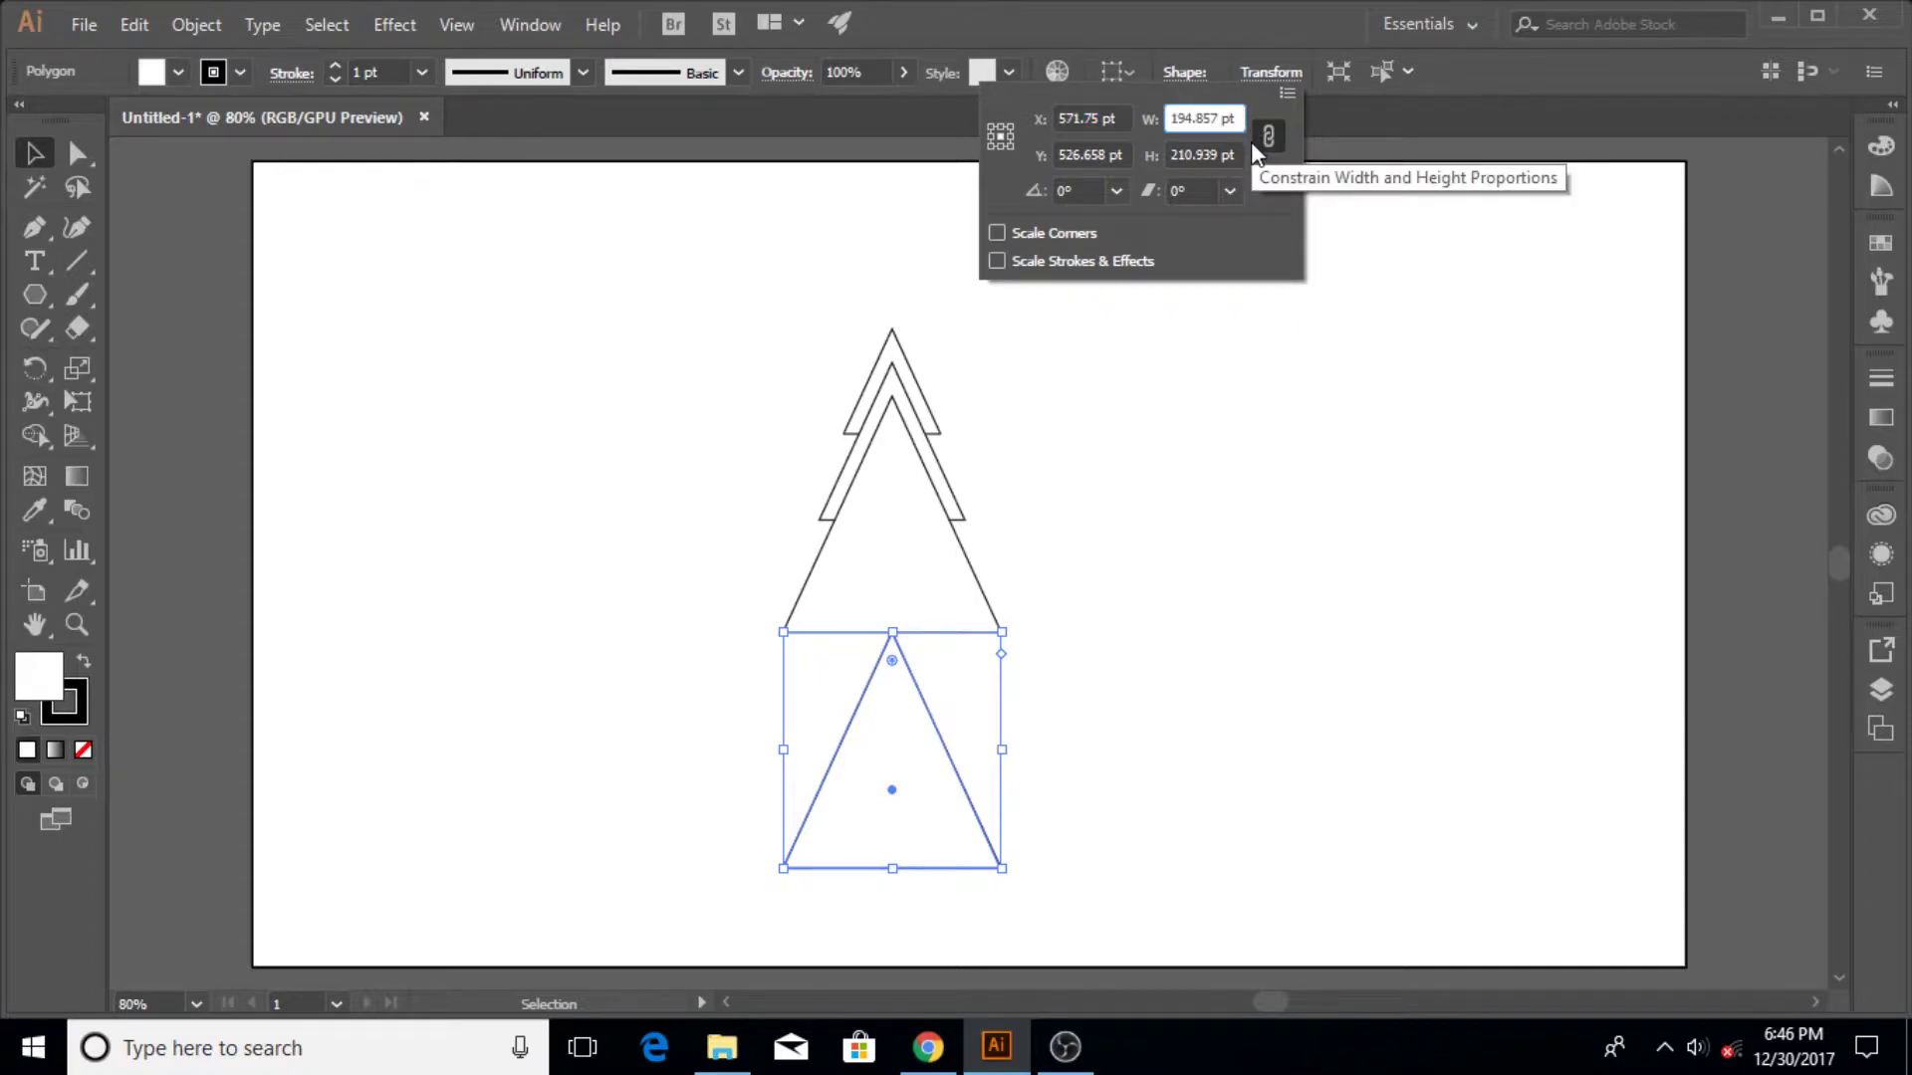
{"action": "type", "text": "*1.5"}
{"action": "key", "text": "Return"}
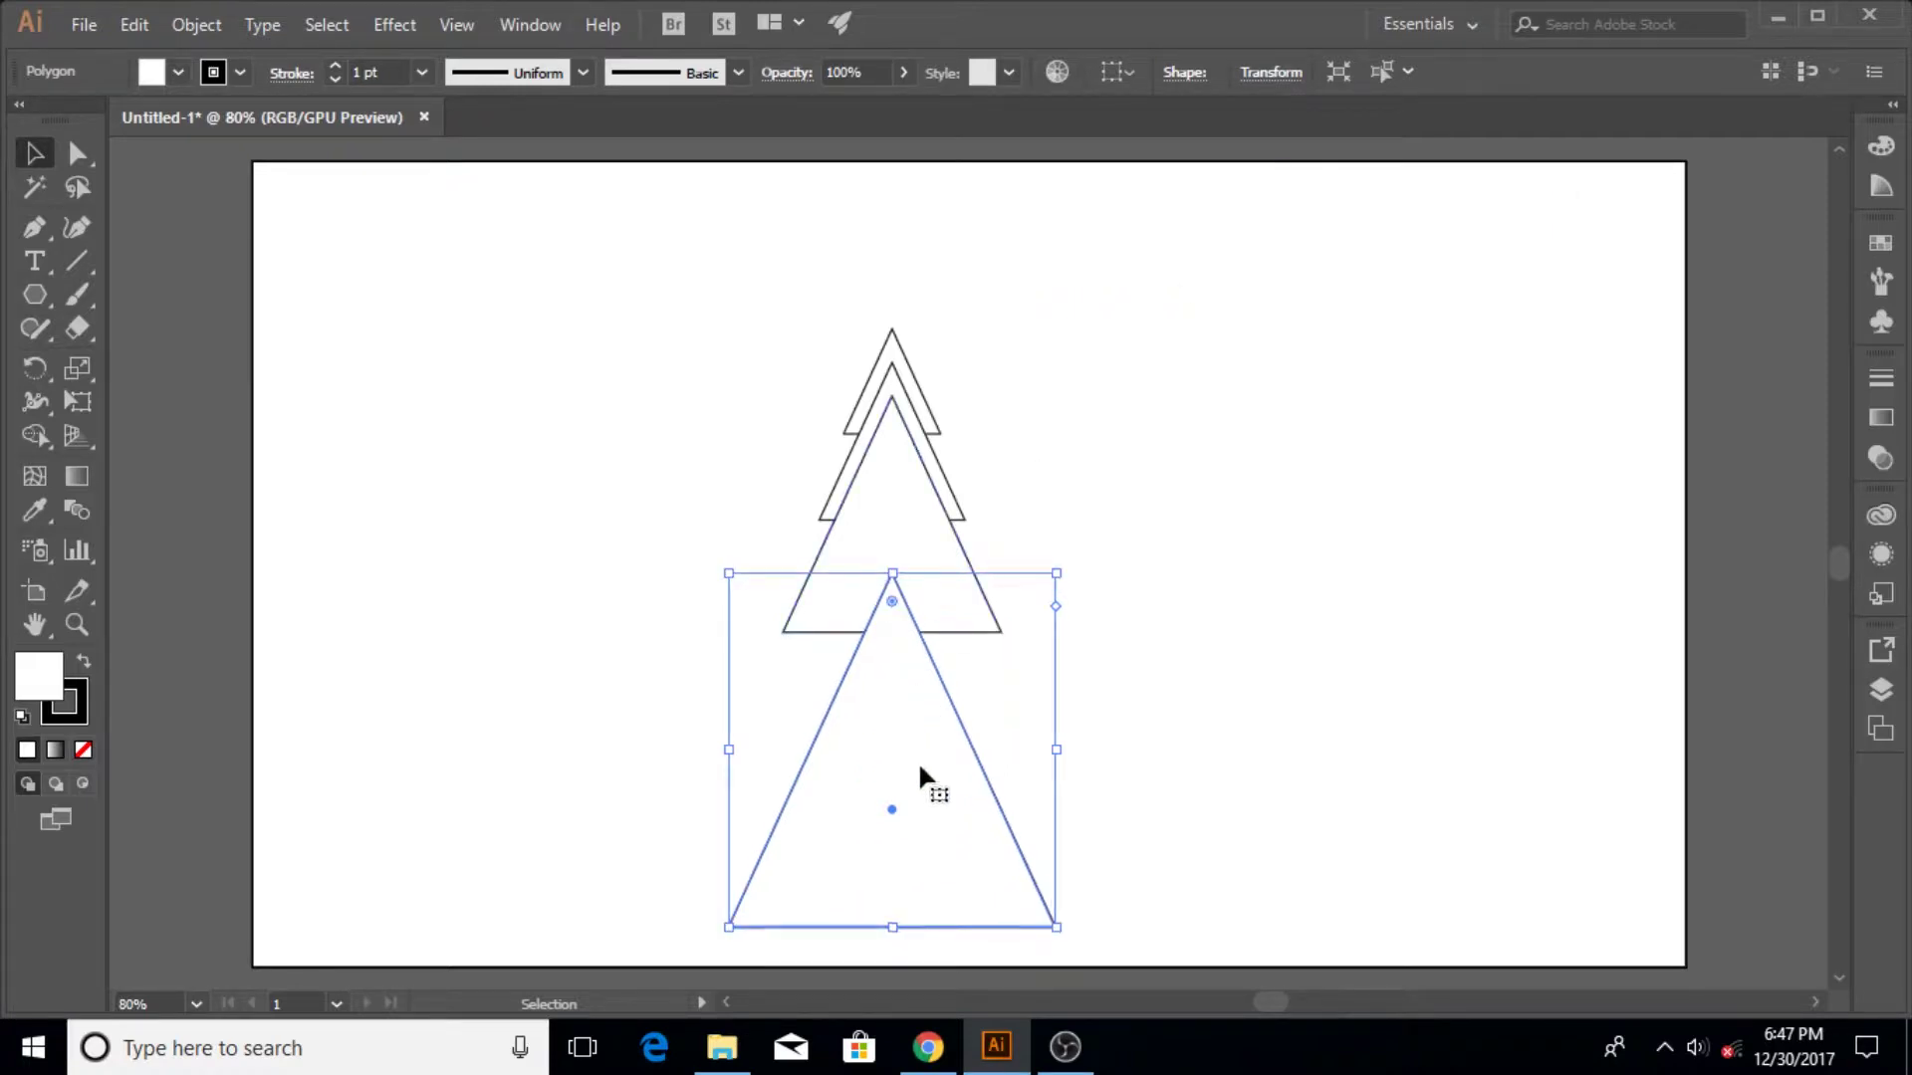
Step: Move the fourth triangle up so its apex meets the third's, nudge it down by the same tier spacing, and deselect it
{"action": "left_click_drag", "start_coordinate": [918, 761], "coordinate": [921, 593]}
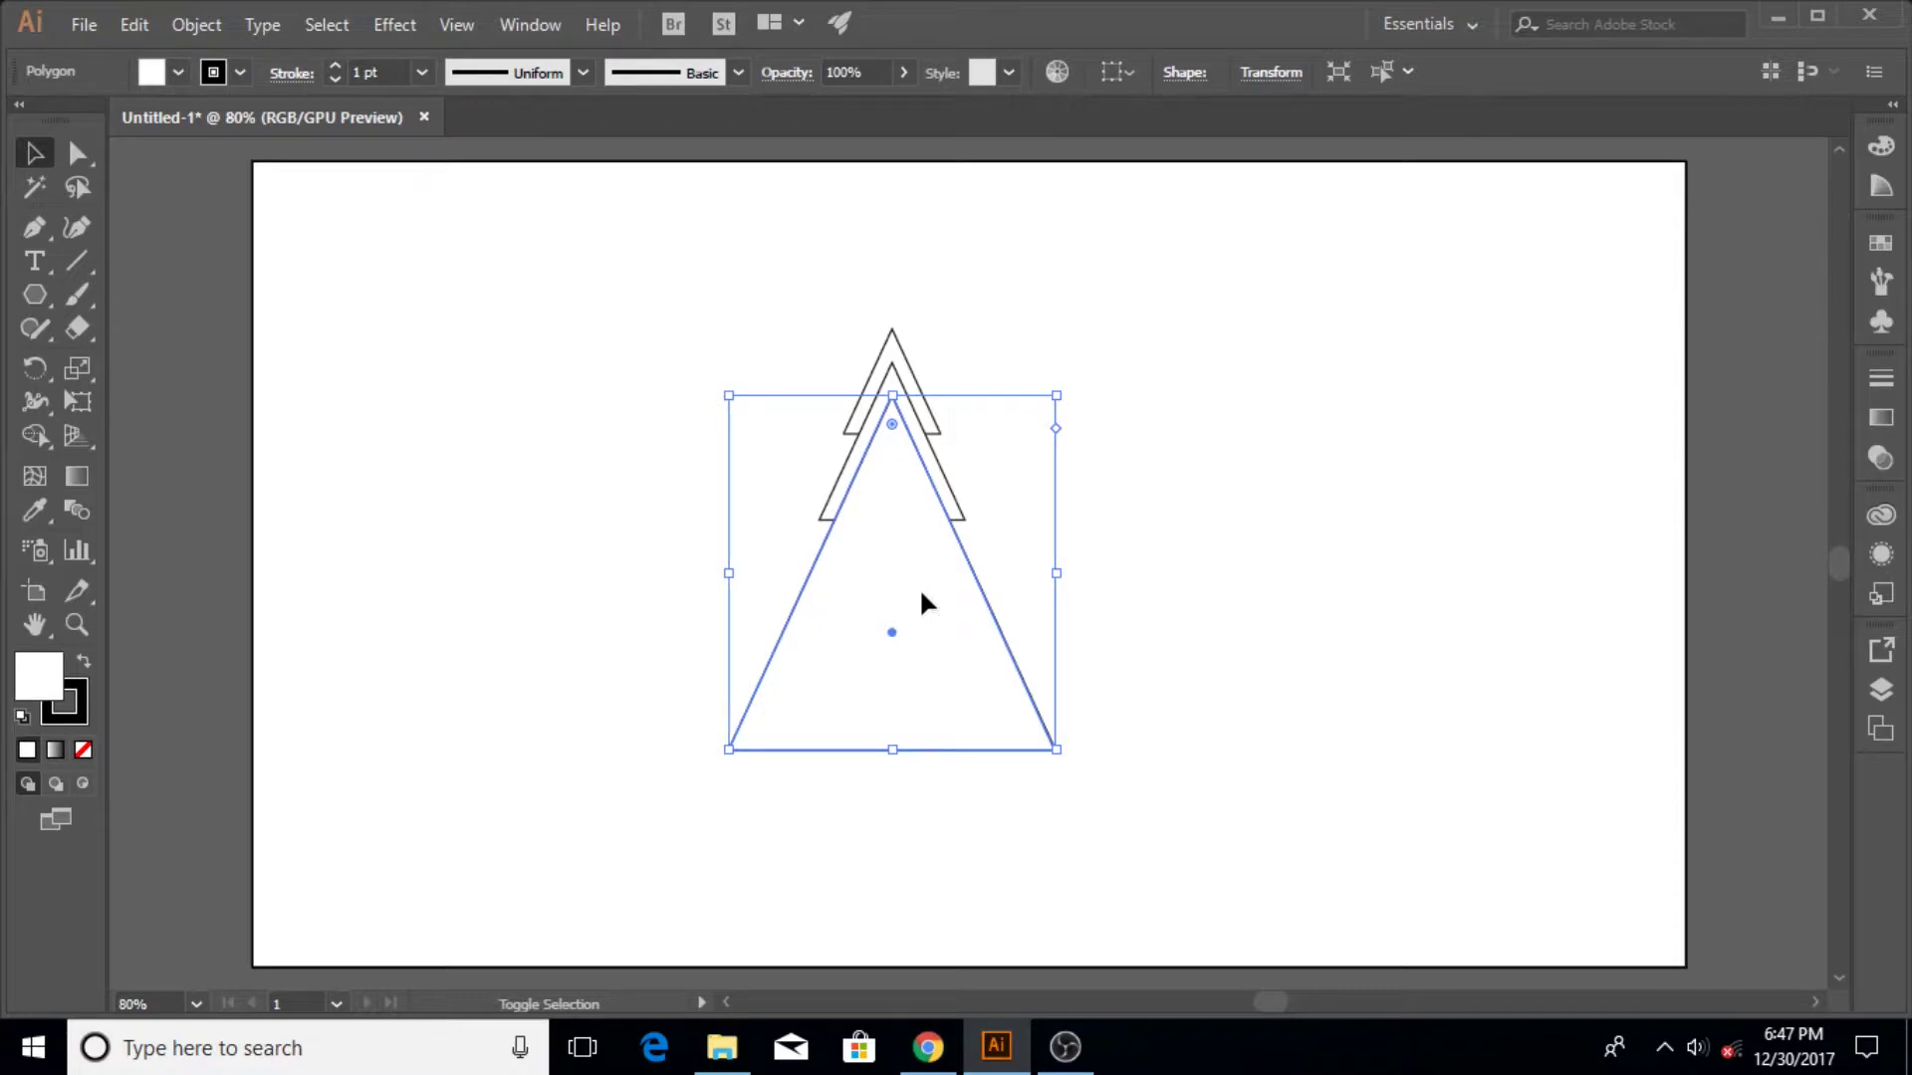
{"action": "key", "text": "shift+alt+Down"}
{"action": "key", "text": "shift+Down"}
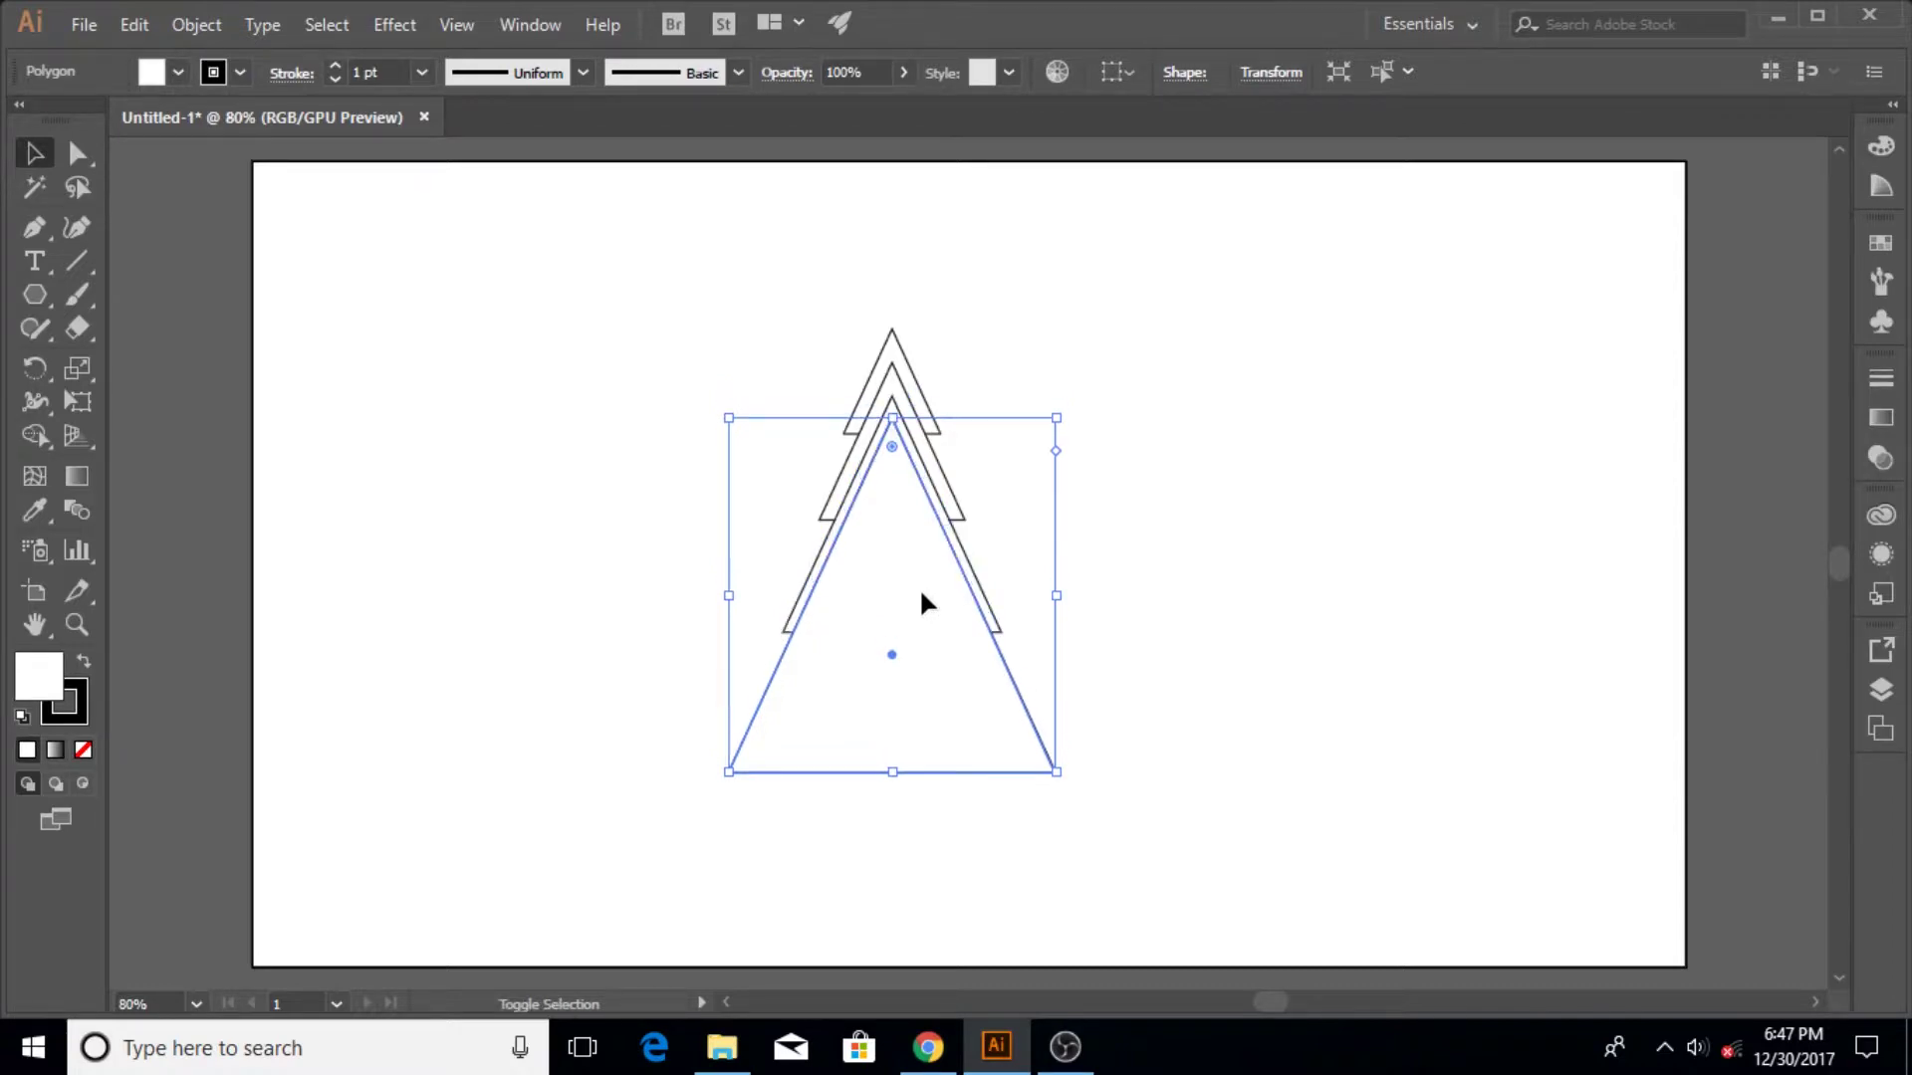
{"action": "key", "text": "shift+Down"}
{"action": "left_click", "coordinate": [1135, 488]}
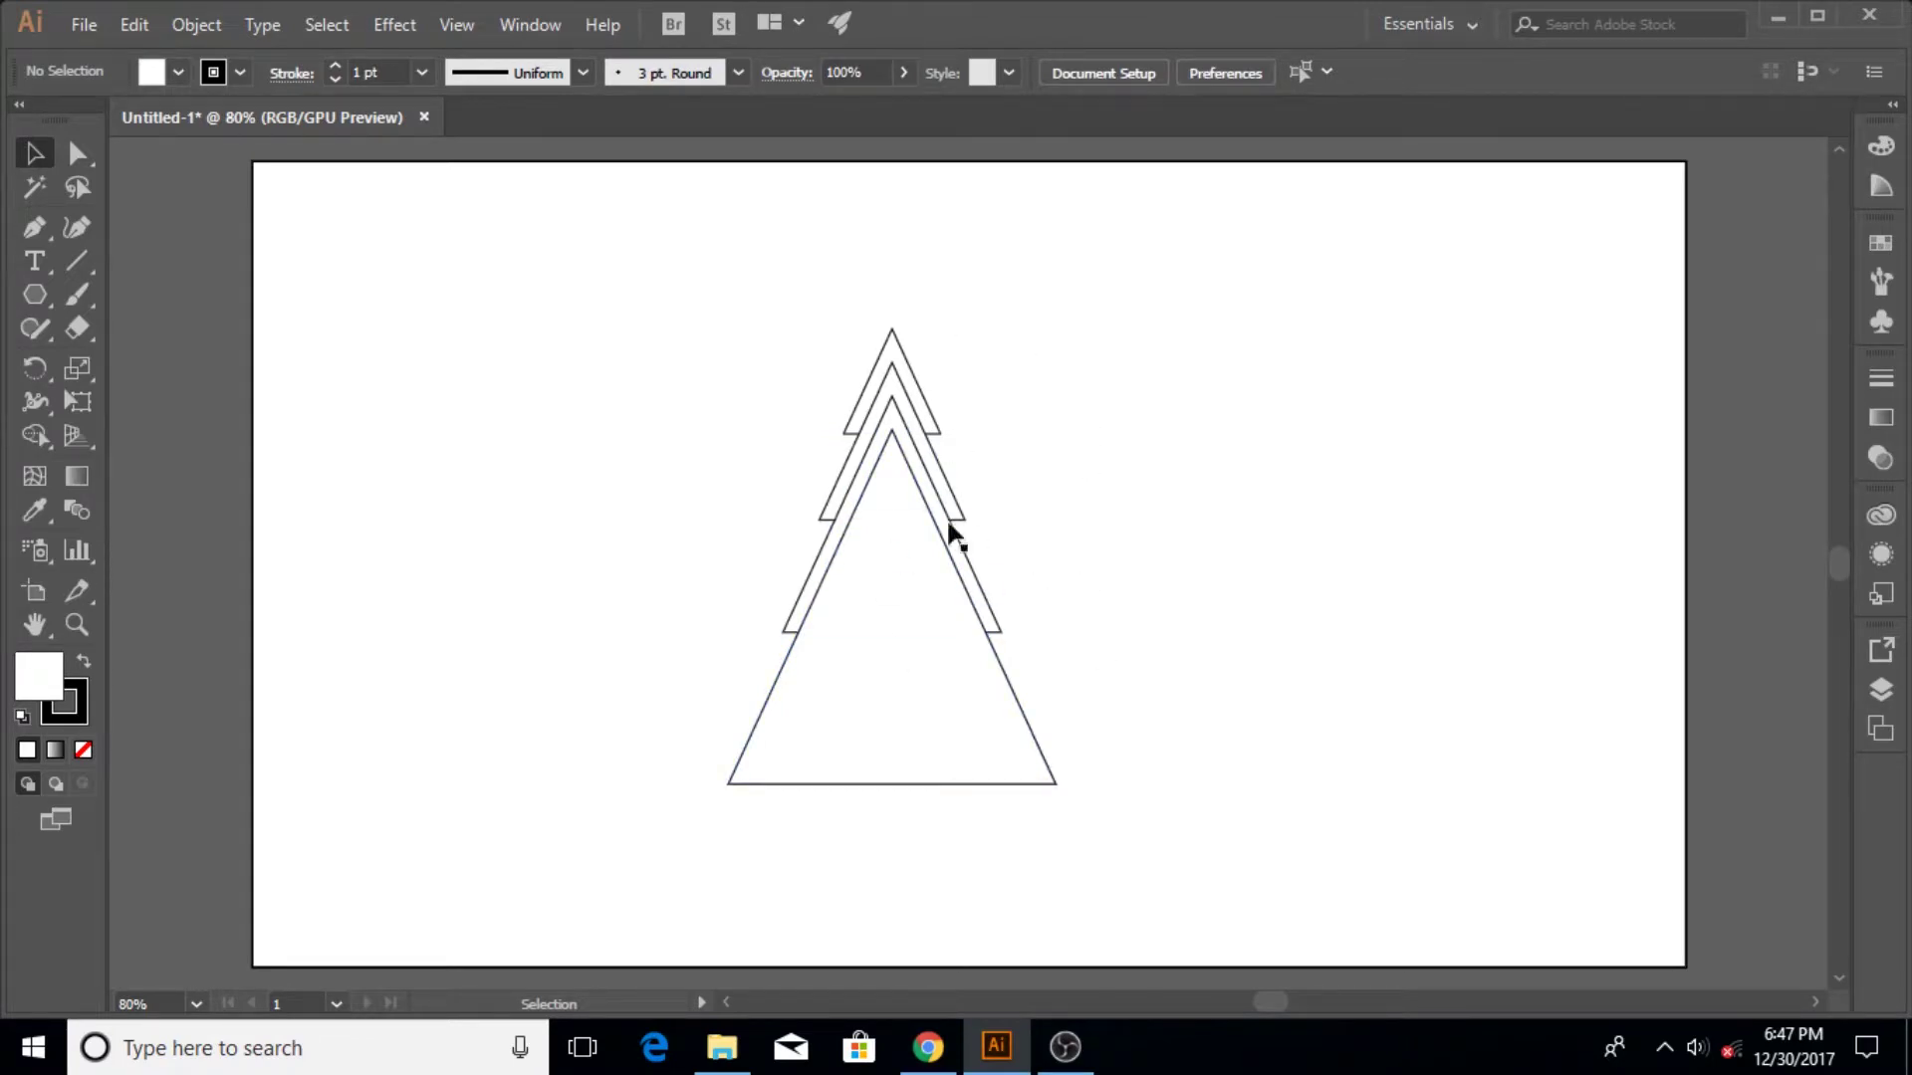
Step: Select all four stacked triangles and group them
{"action": "left_click_drag", "start_coordinate": [733, 281], "coordinate": [1119, 831]}
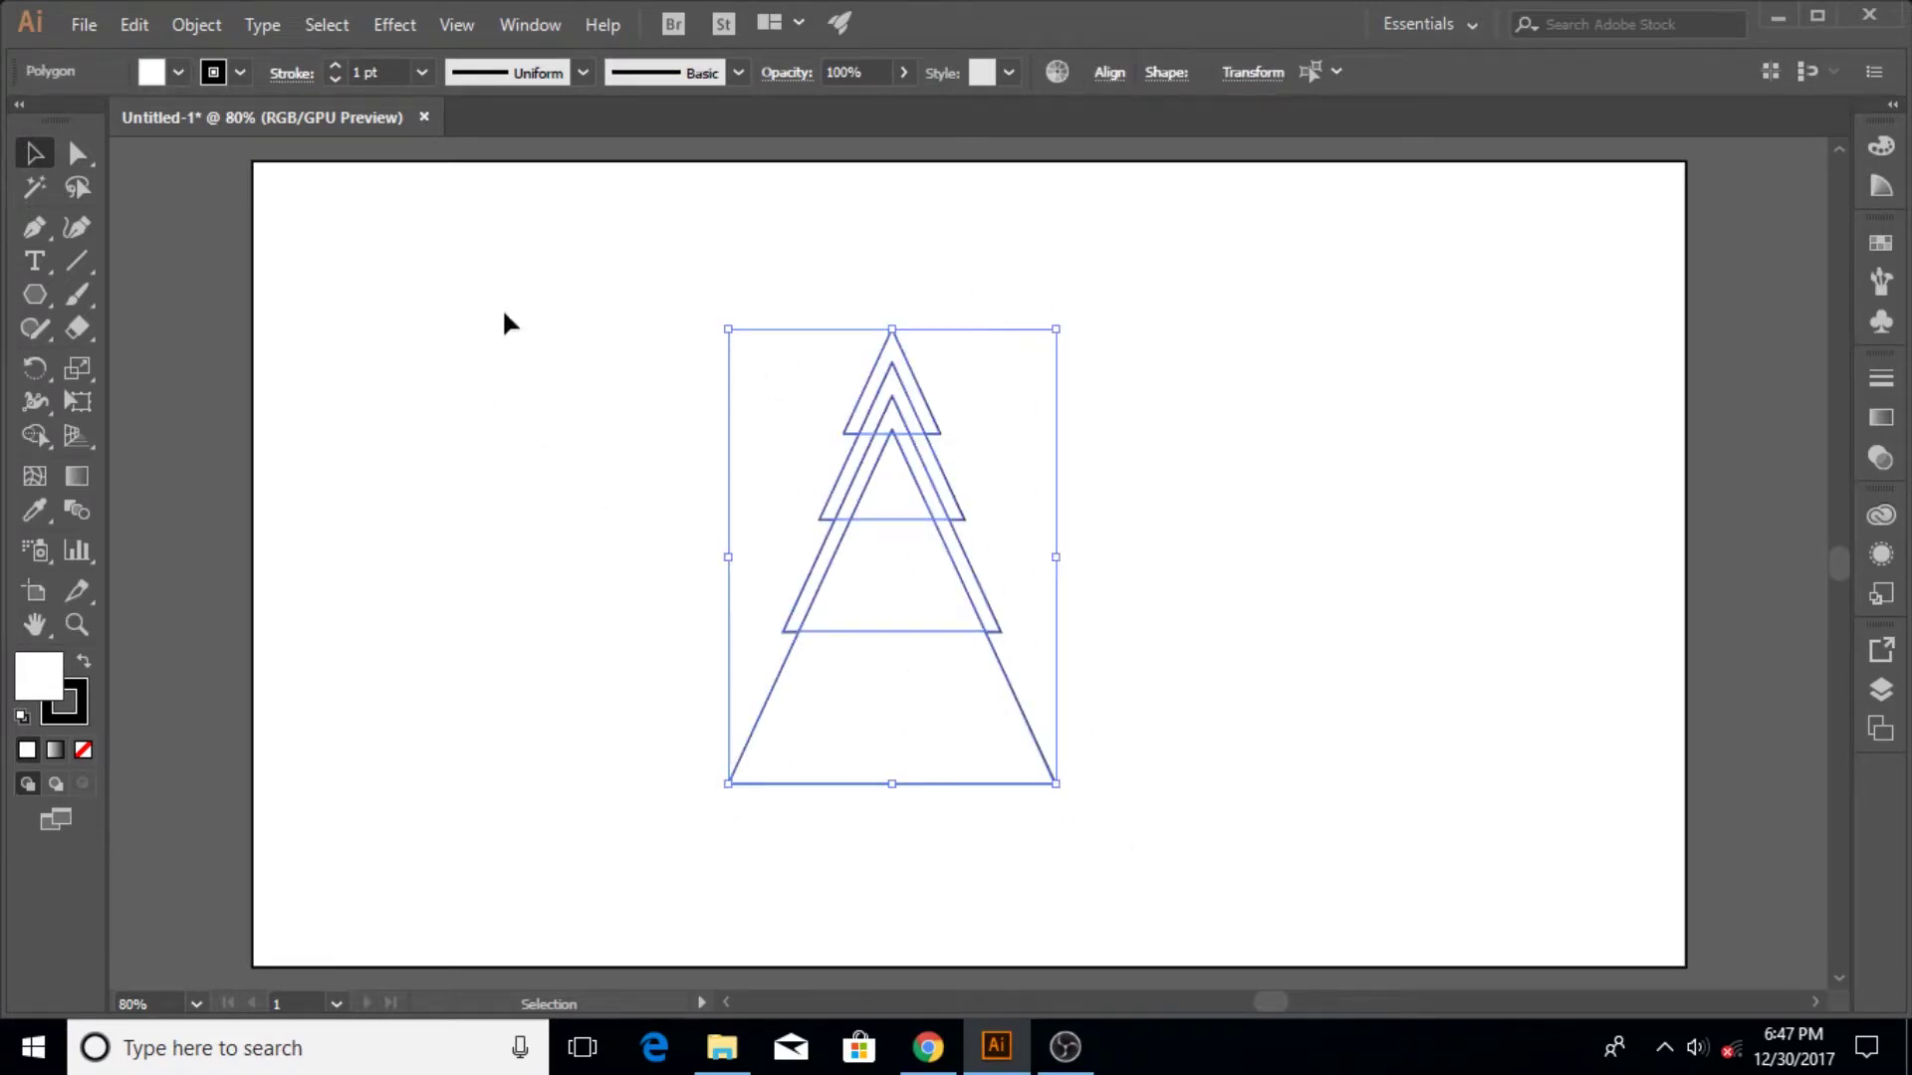
{"action": "left_click", "coordinate": [196, 26]}
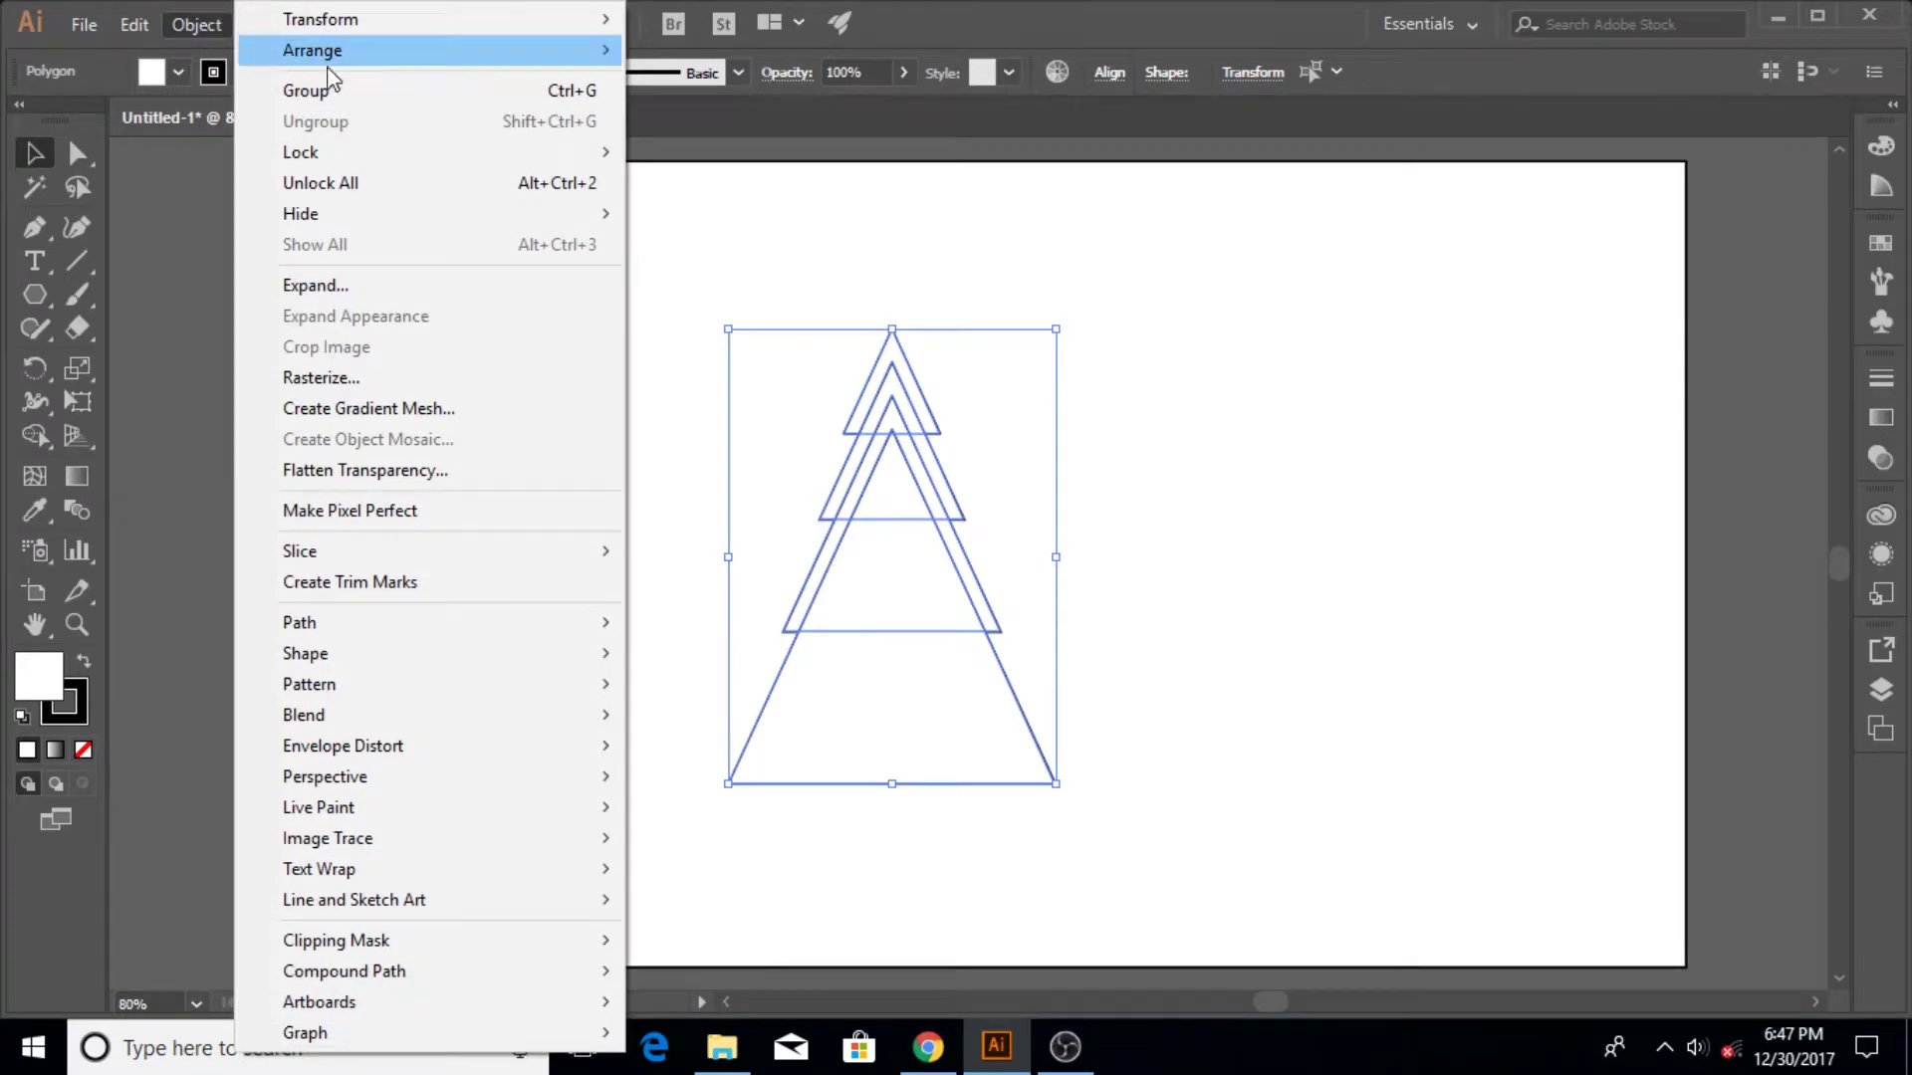
{"action": "left_click", "coordinate": [385, 91]}
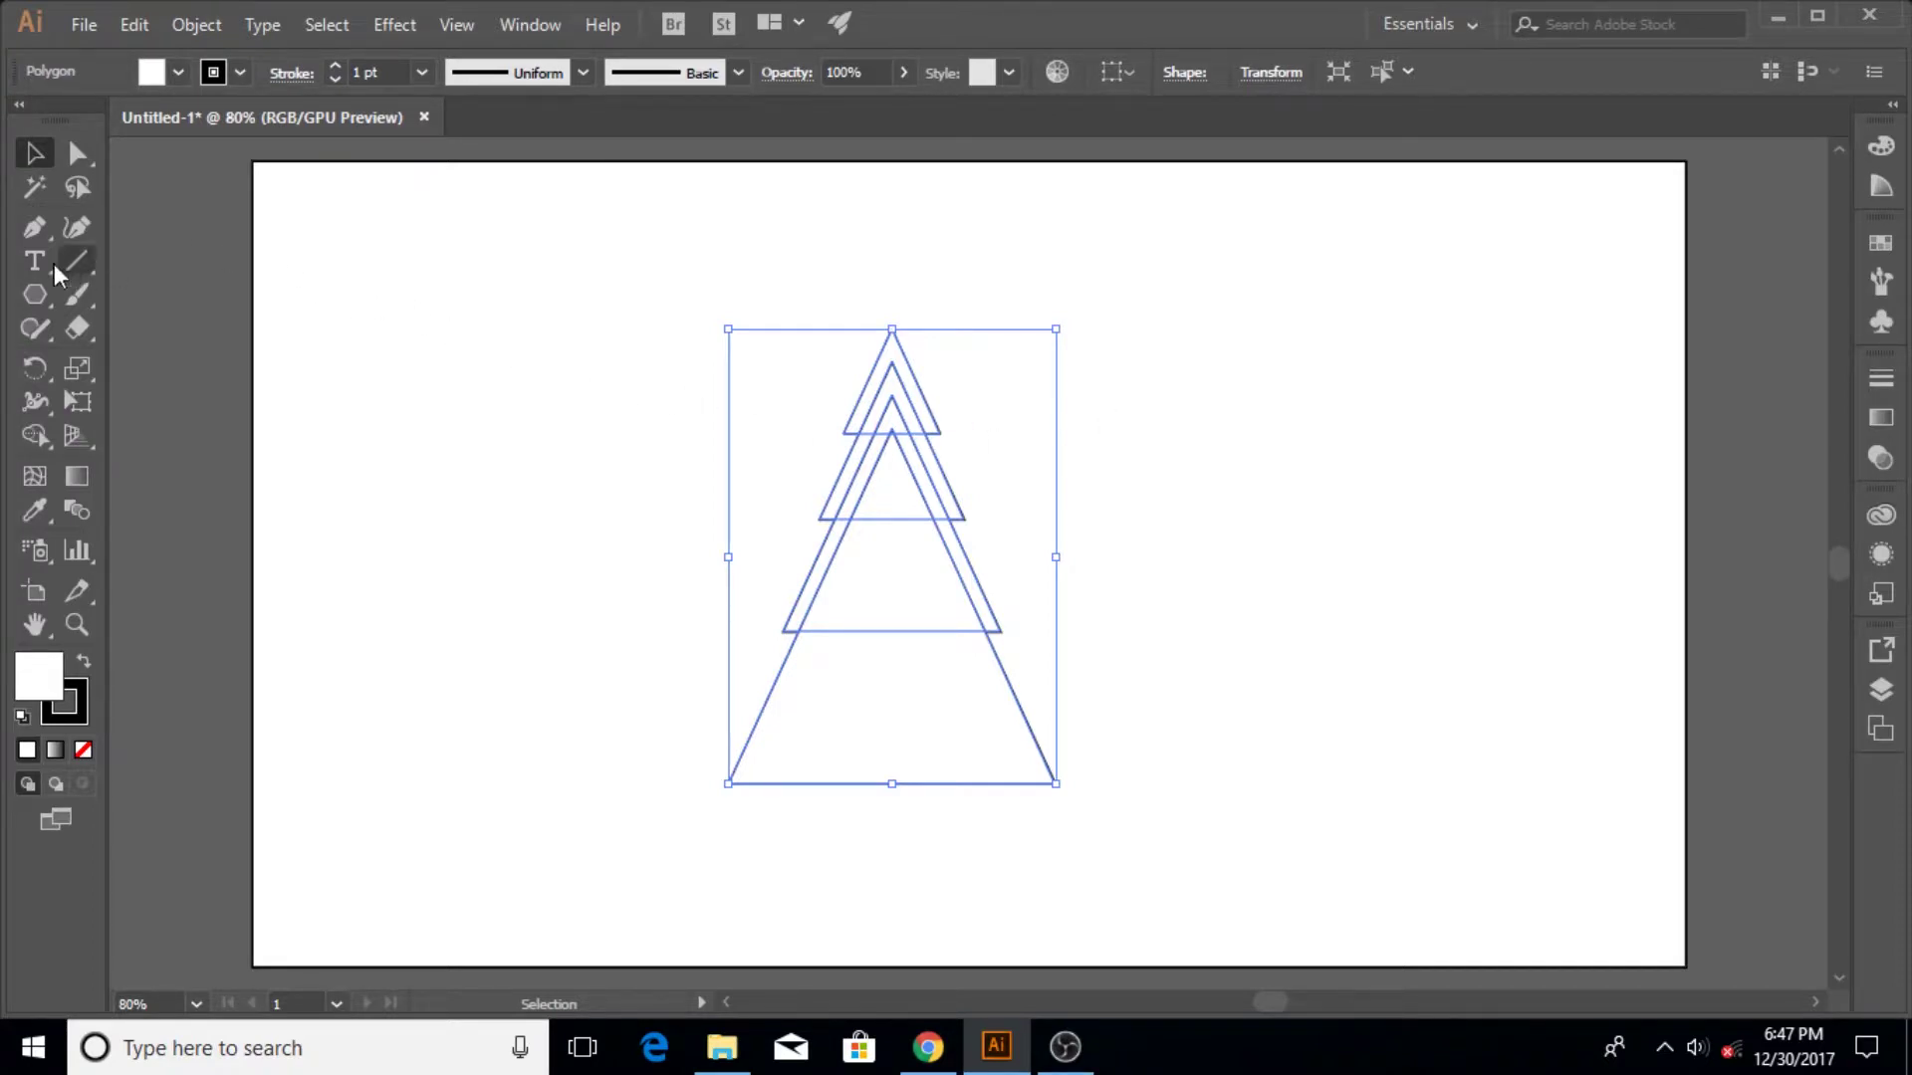
Step: Draw a tall, narrow rectangle as the trunk and place it centred directly beneath the base of the lowest triangle
{"action": "left_click_drag", "start_coordinate": [35, 294], "coordinate": [140, 290]}
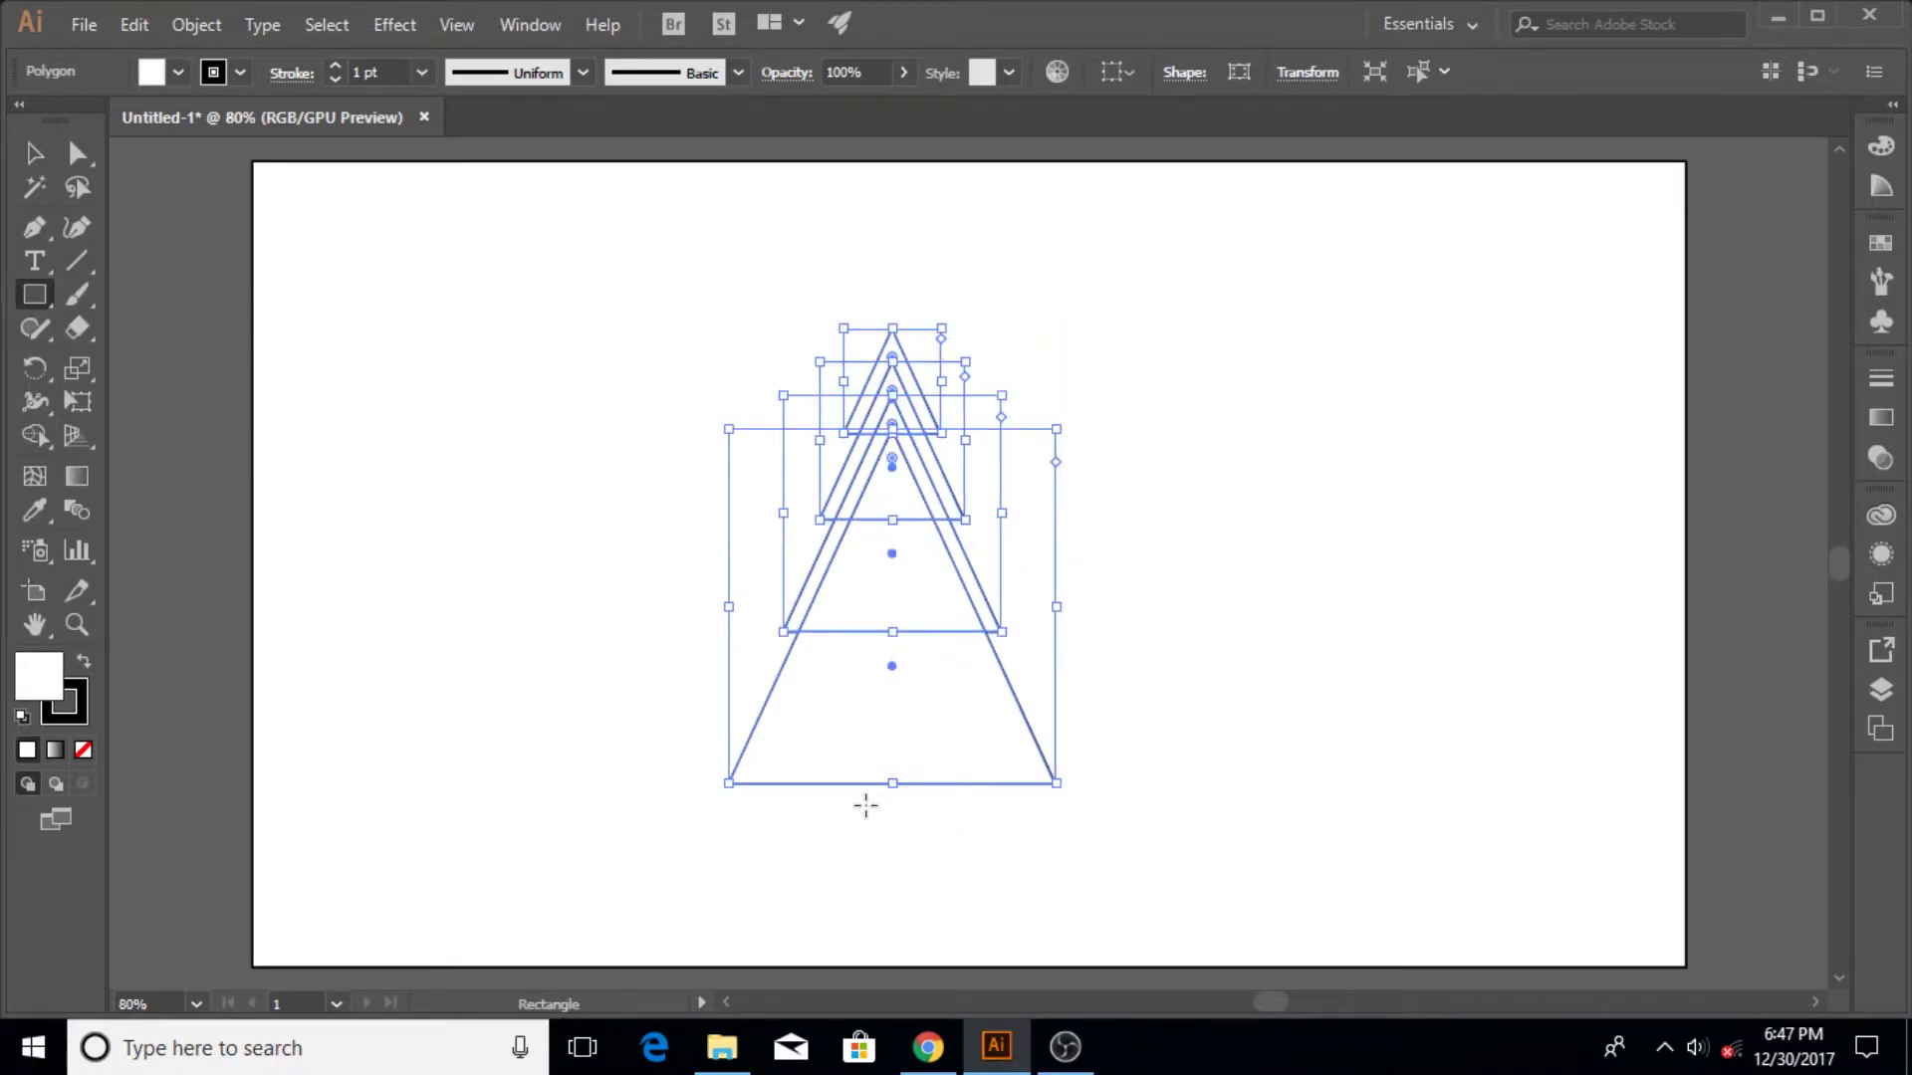
{"action": "left_click_drag", "start_coordinate": [877, 805], "coordinate": [923, 943]}
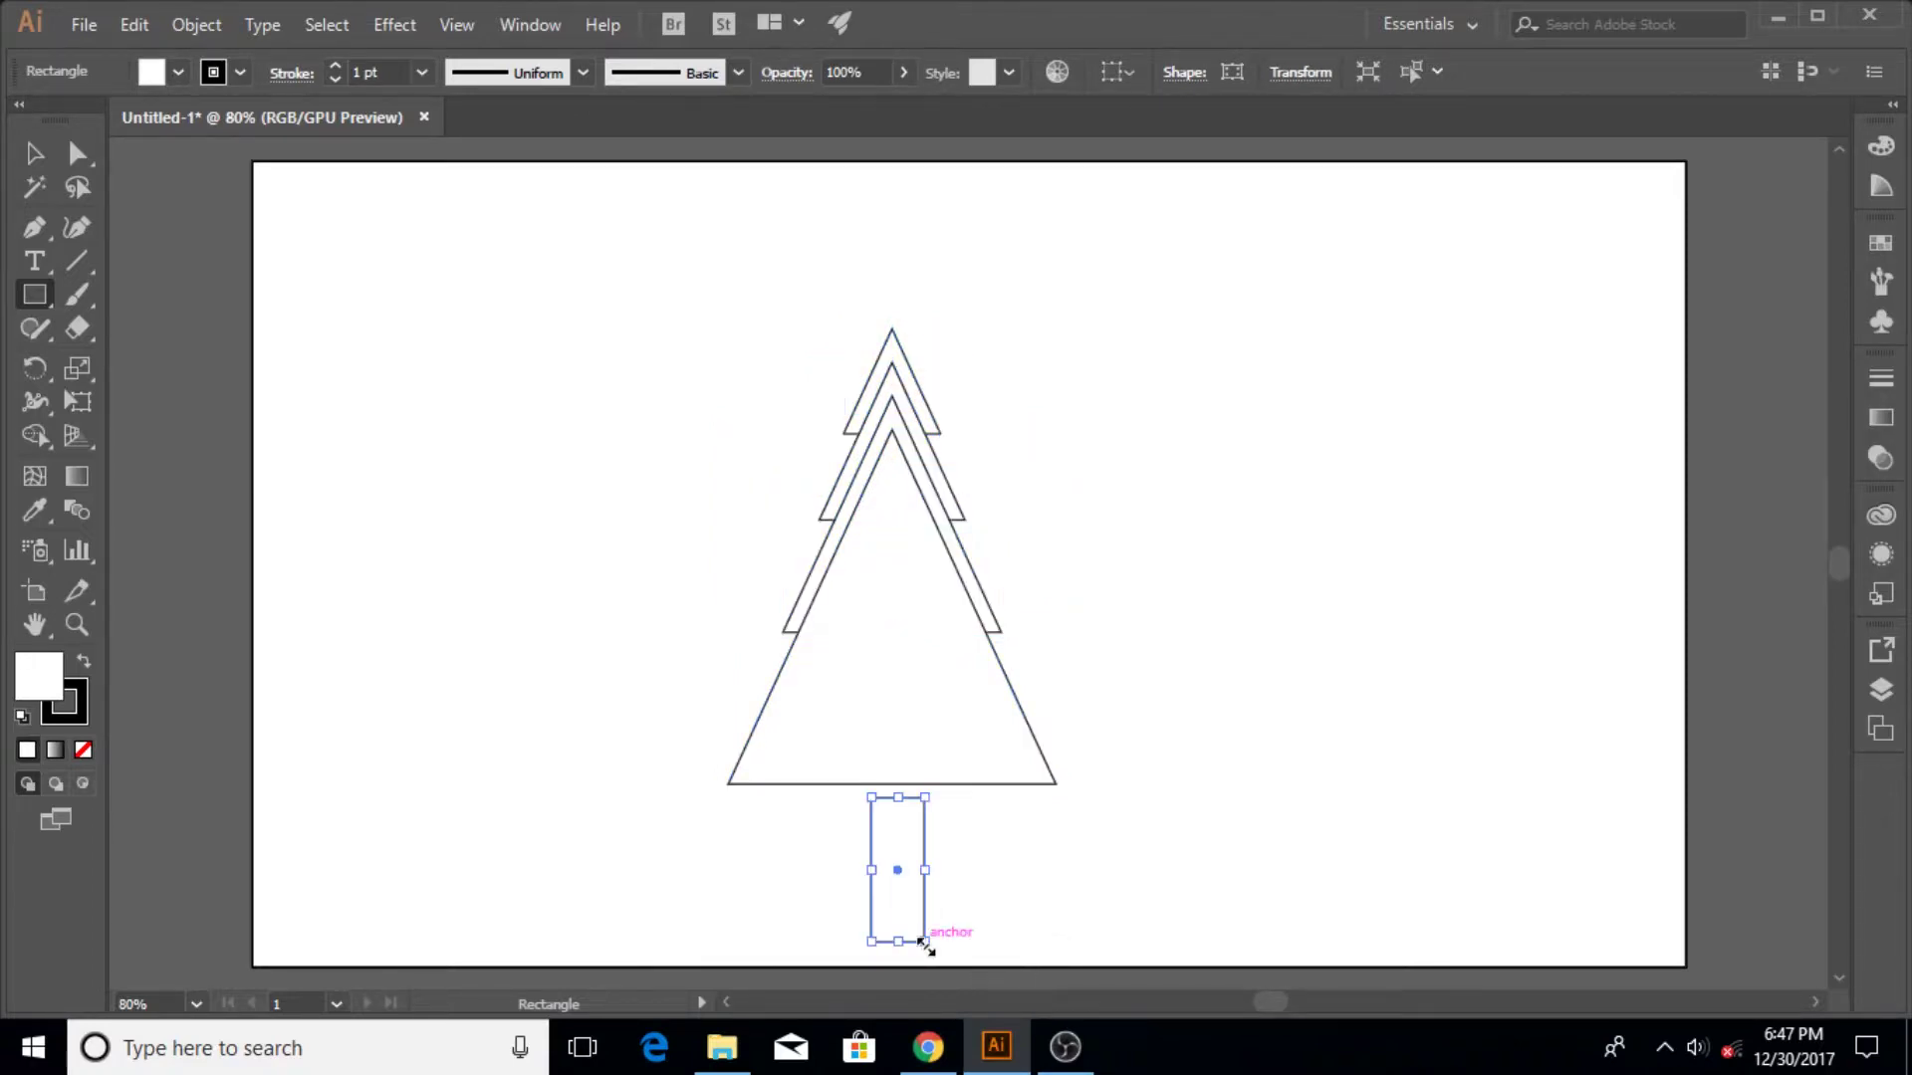
{"action": "left_click", "coordinate": [35, 155]}
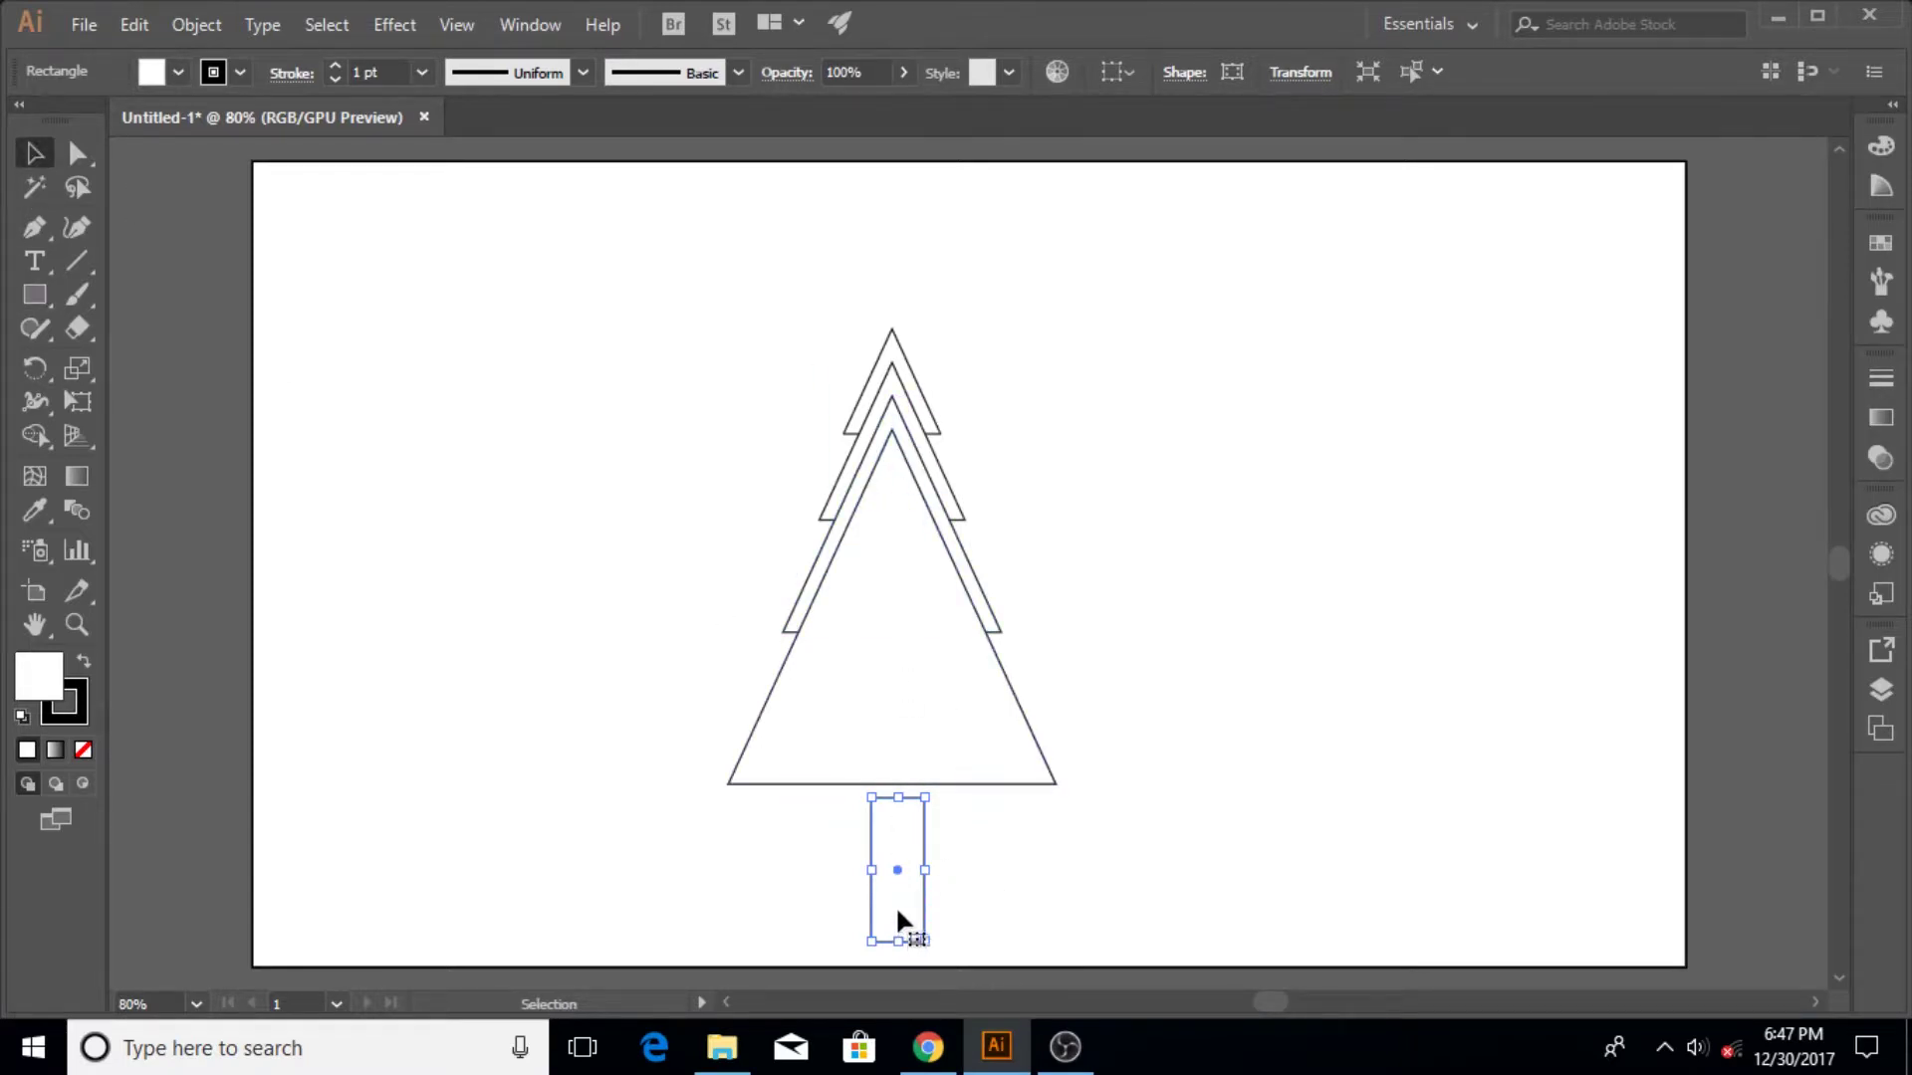
{"action": "left_click_drag", "start_coordinate": [898, 911], "coordinate": [891, 896]}
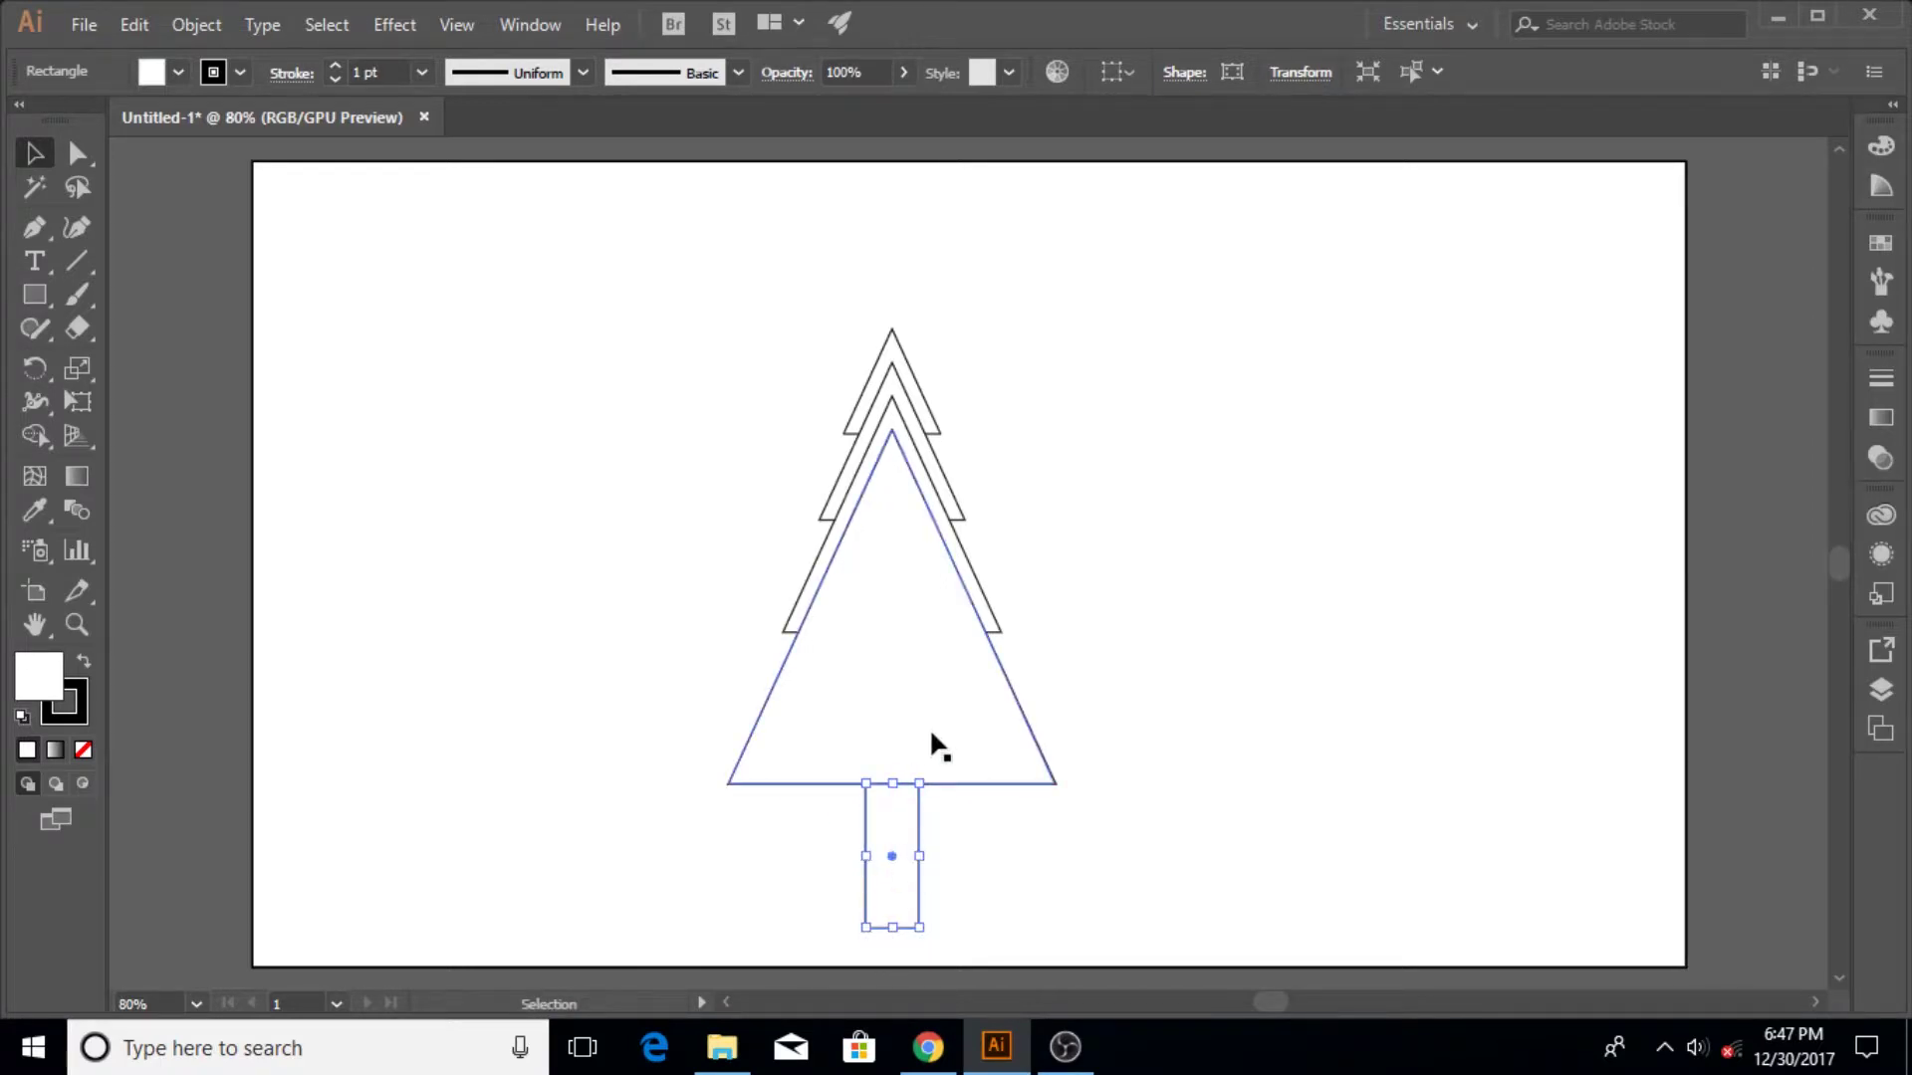
{"action": "left_click", "coordinate": [1101, 647]}
Step: Select the trunk and the grouped triangles, try Horizontal Align Left, and align them by their horizontal centres
{"action": "left_click", "coordinate": [902, 878]}
{"action": "key", "text": "ctrl+a"}
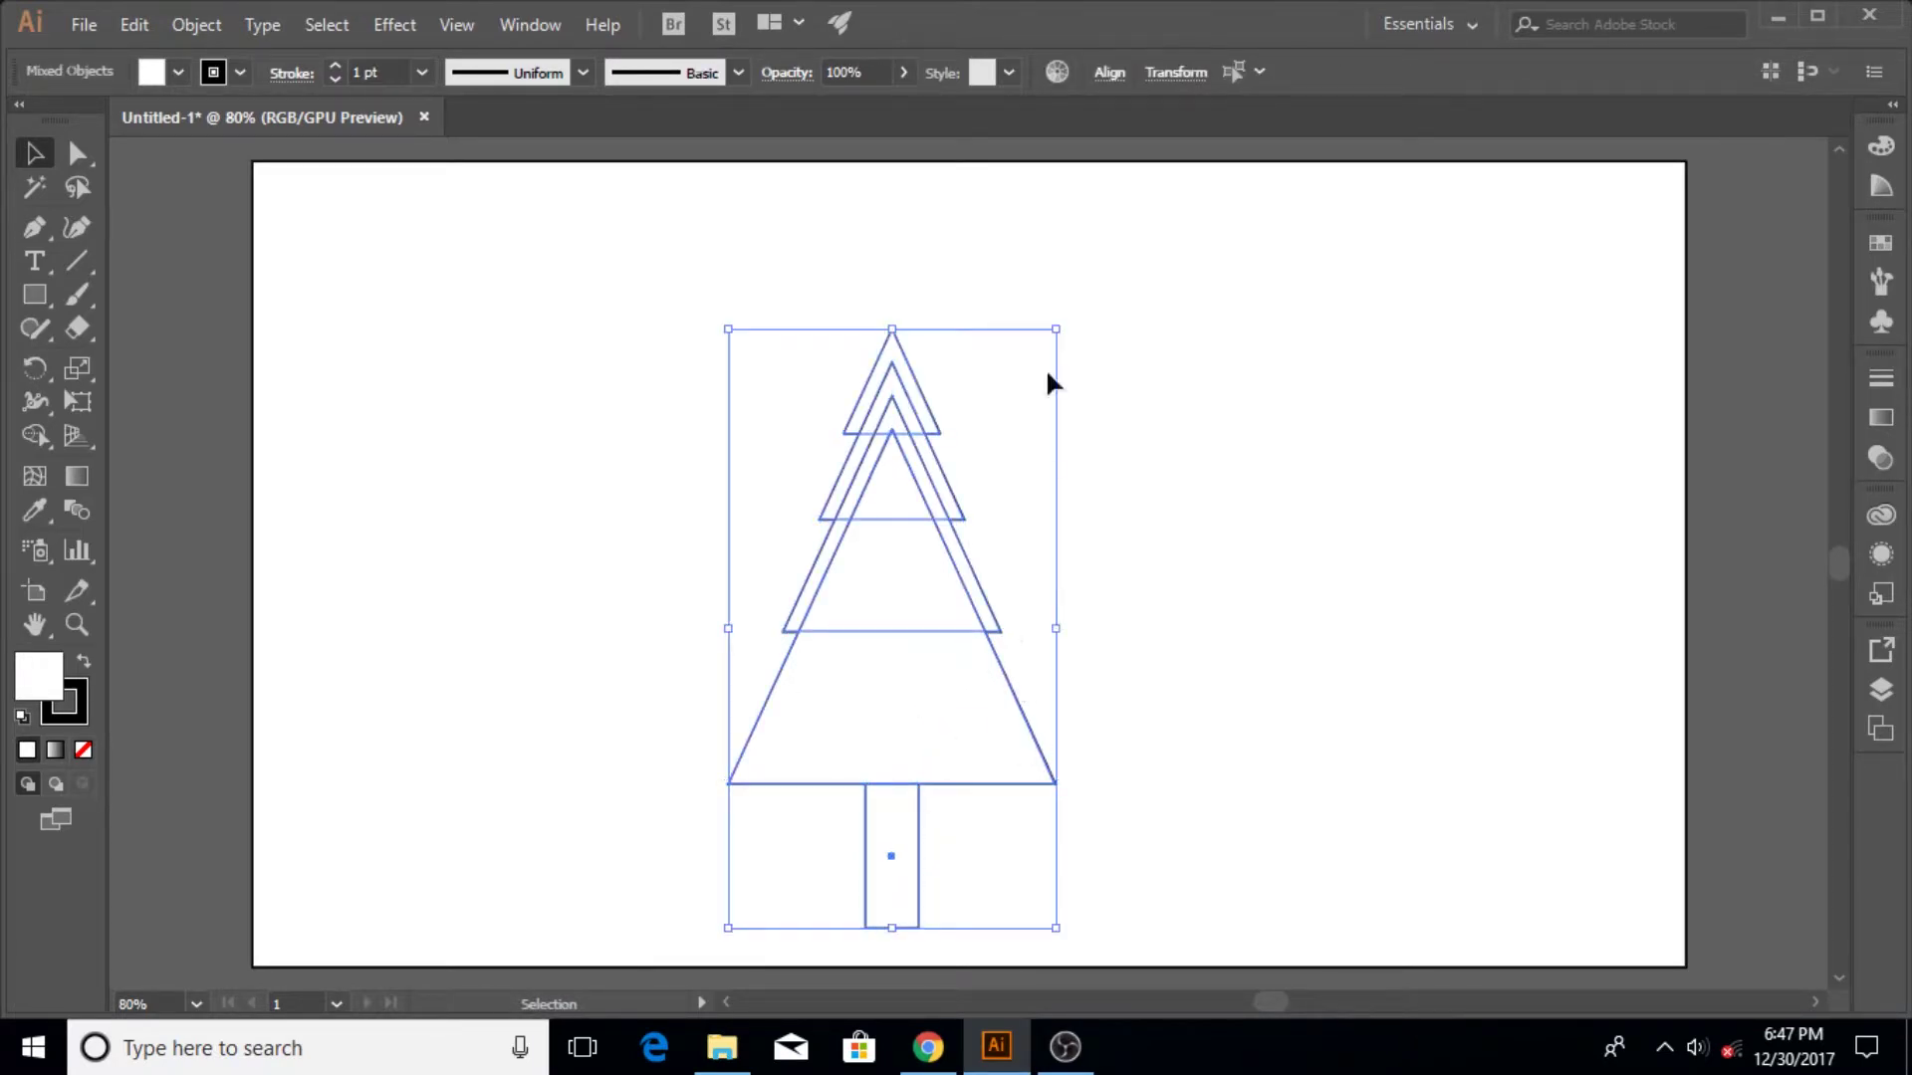
{"action": "left_click", "coordinate": [1107, 80]}
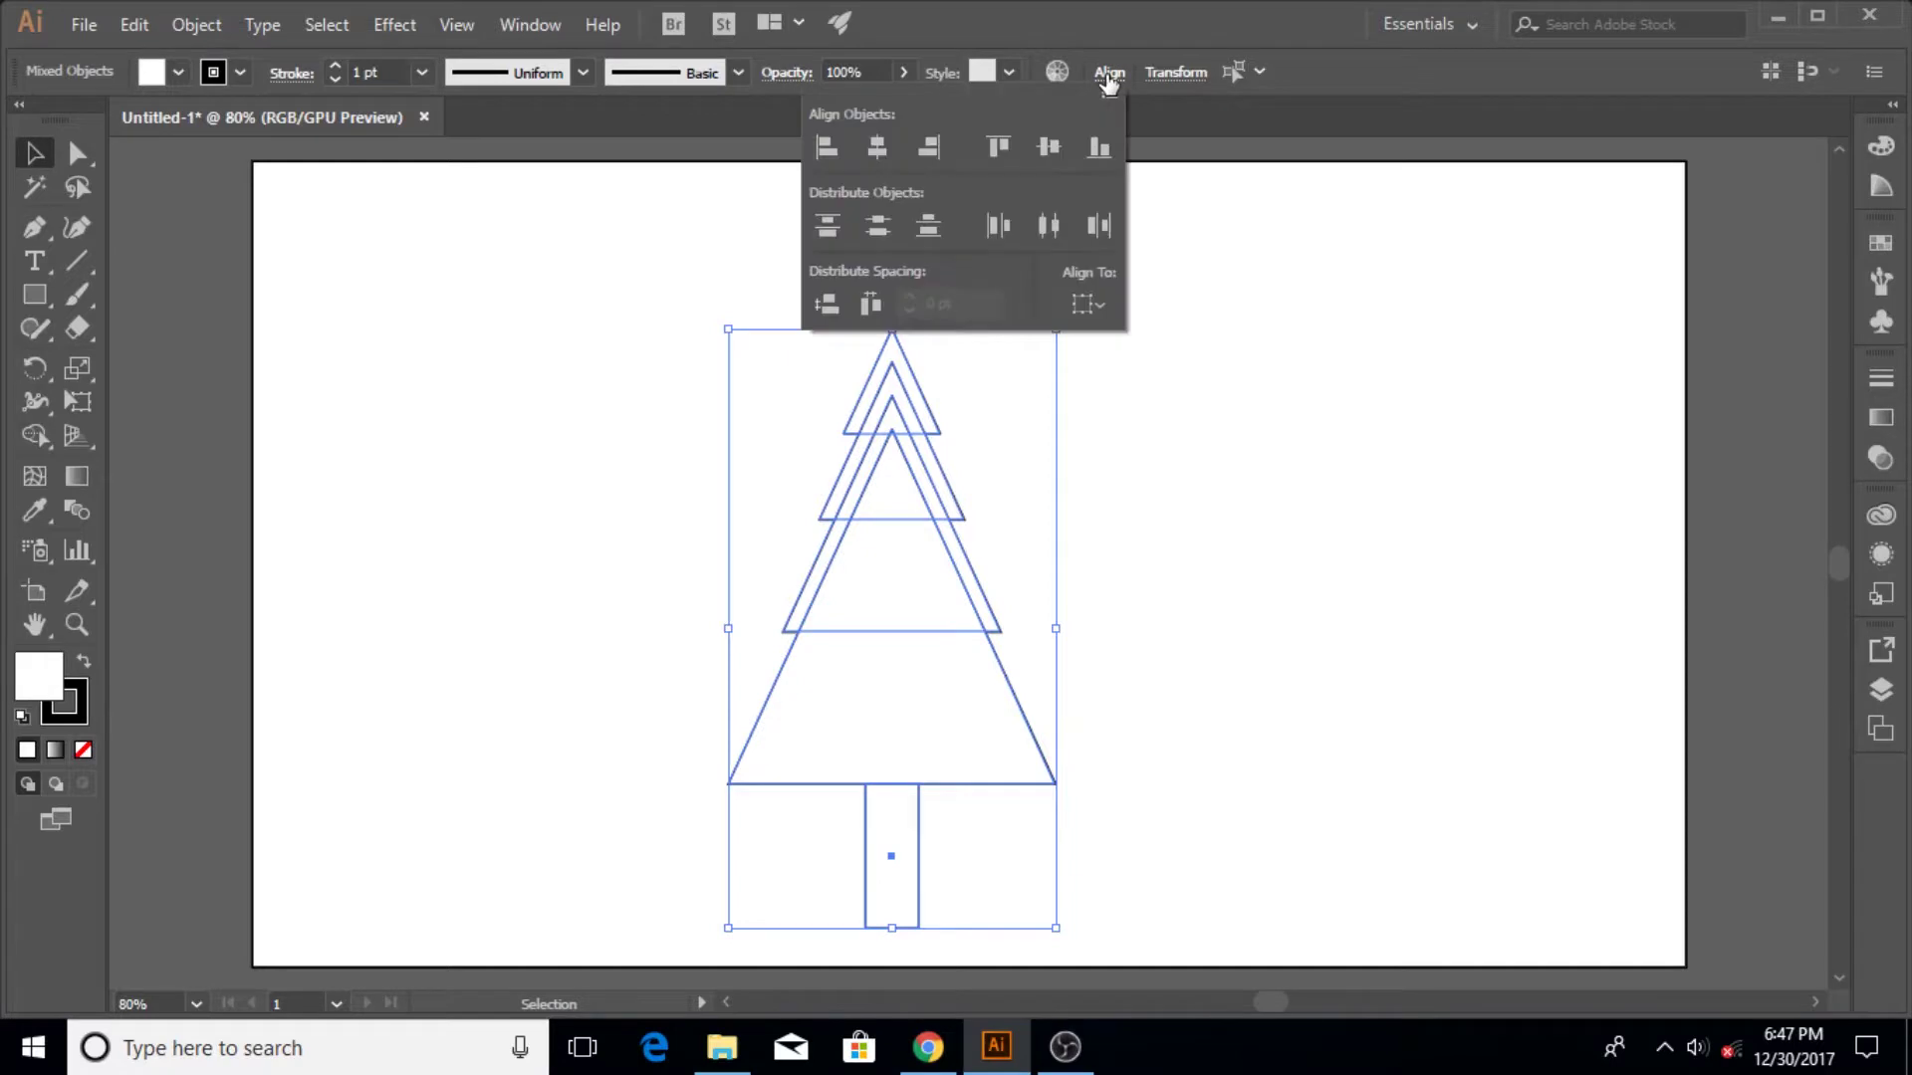
{"action": "left_click", "coordinate": [881, 151]}
{"action": "left_click", "coordinate": [835, 149]}
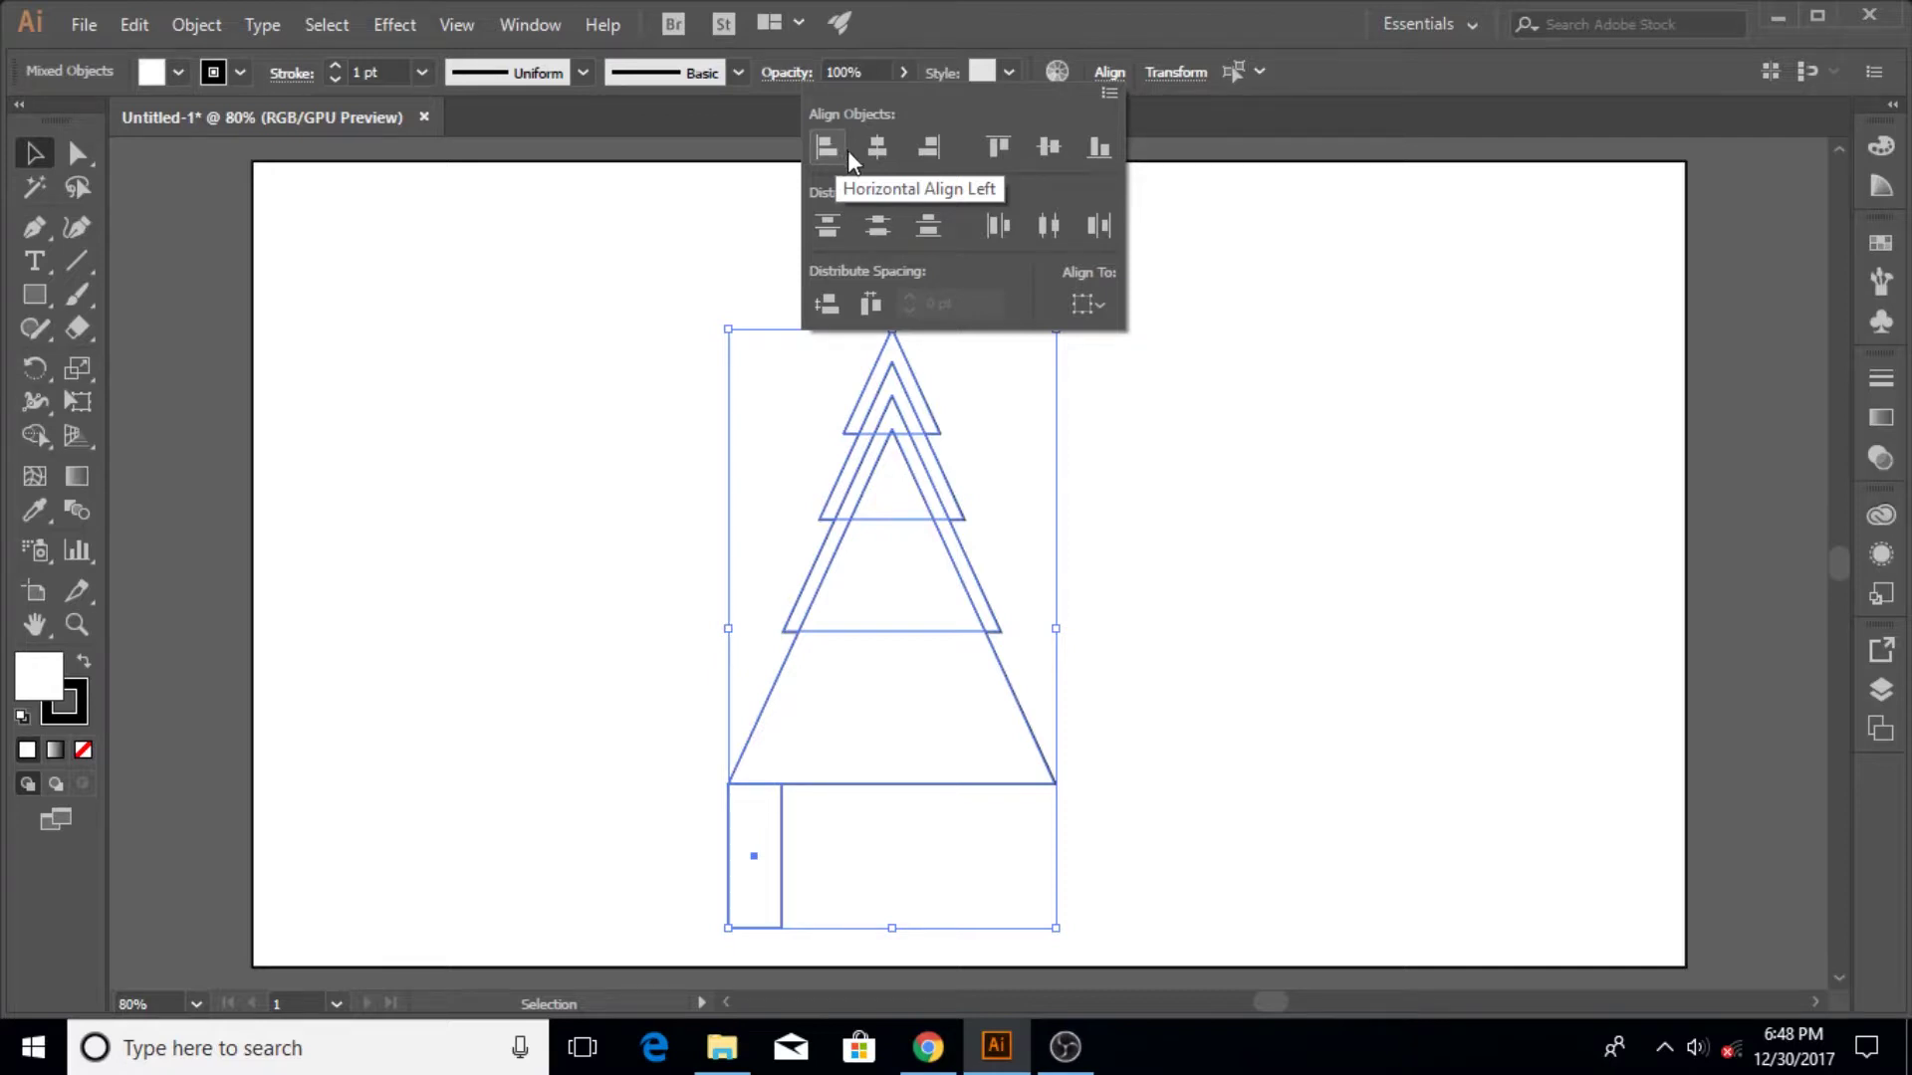
{"action": "left_click", "coordinate": [876, 148]}
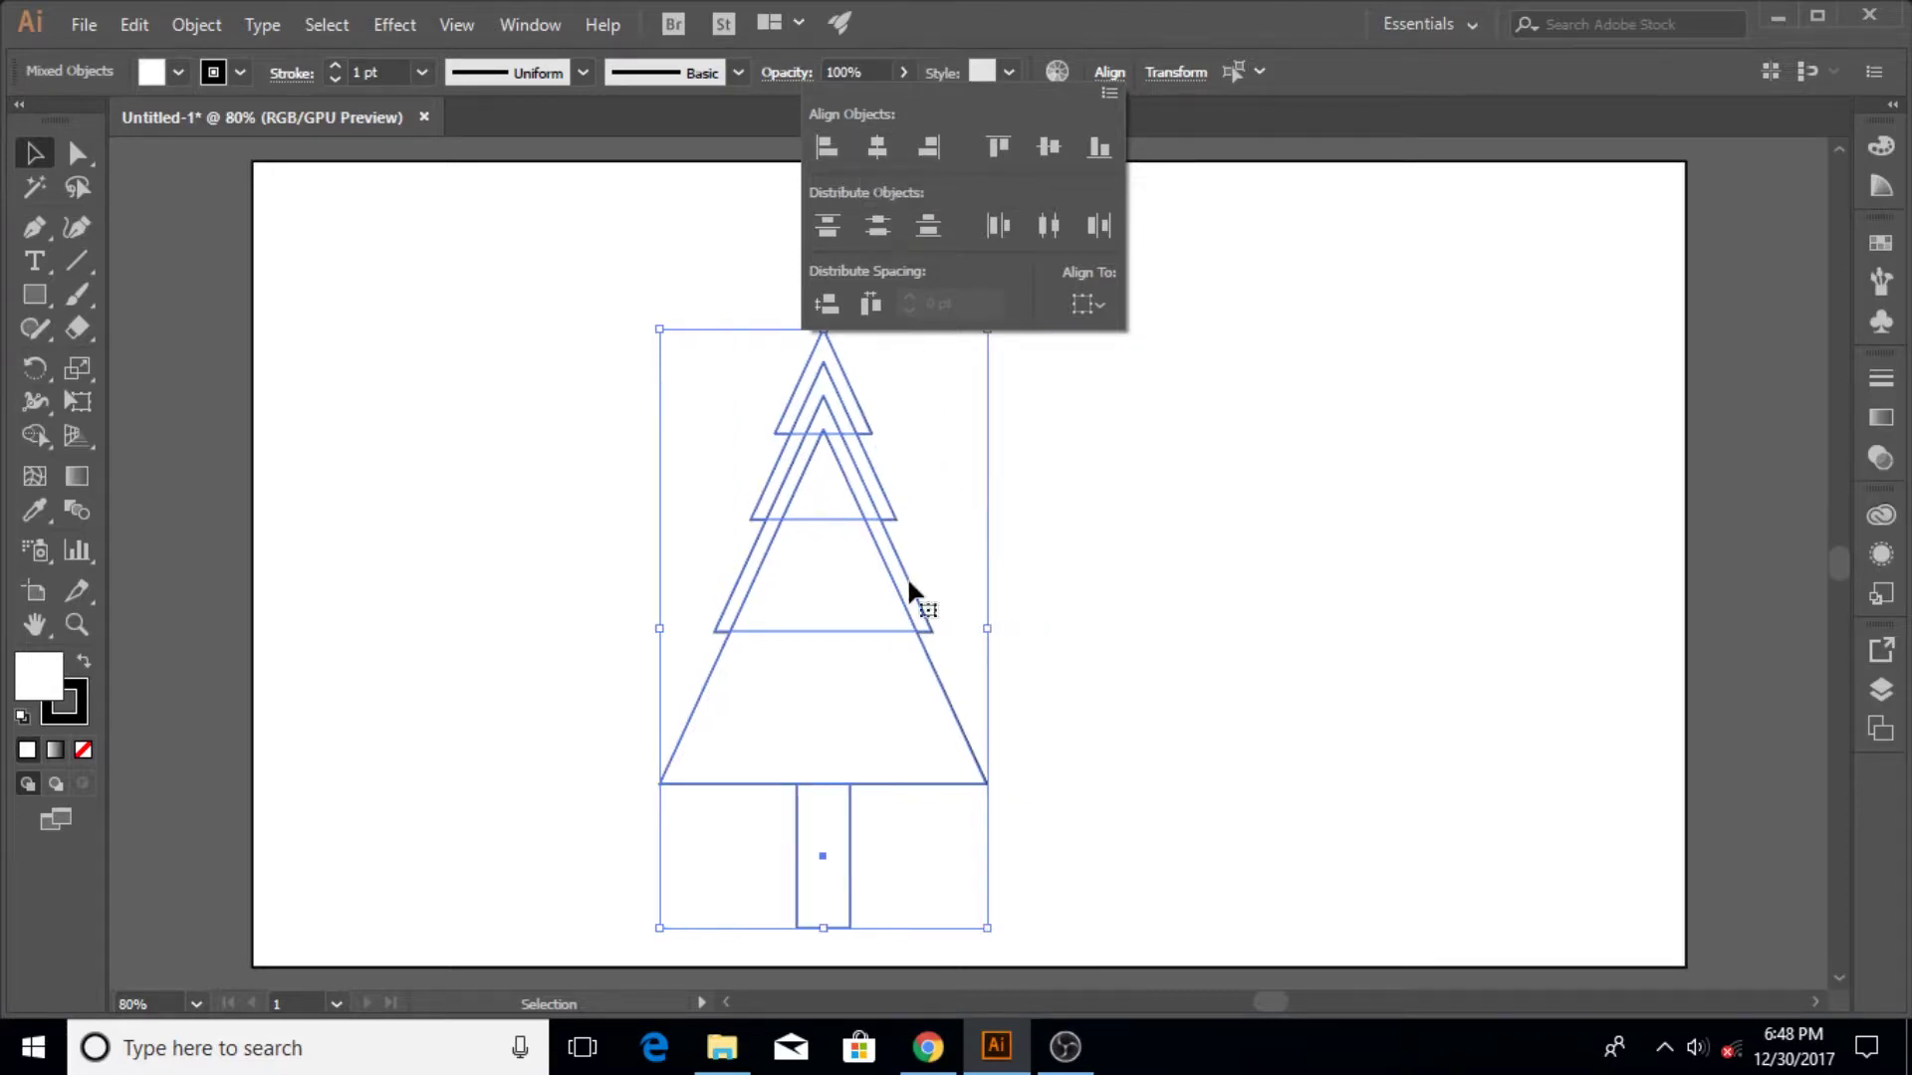
{"action": "left_click", "coordinate": [1134, 608]}
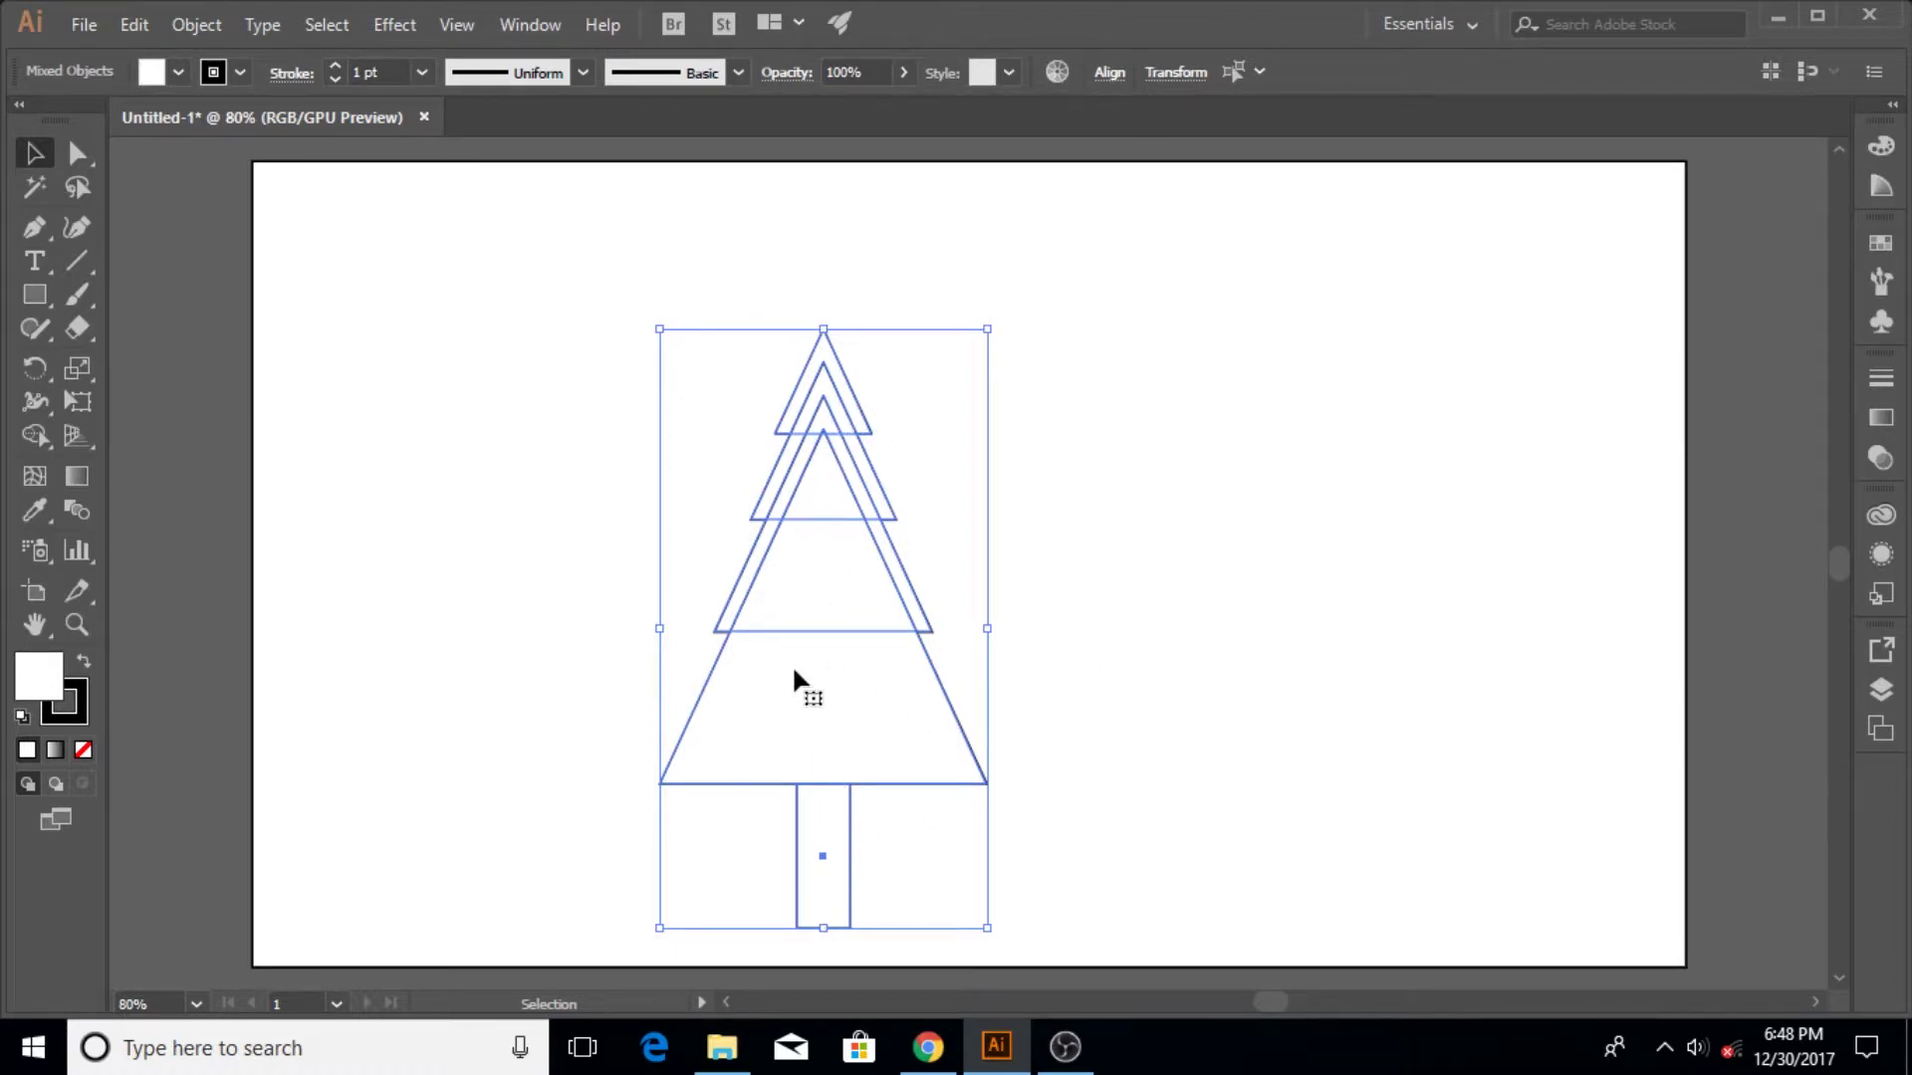
{"action": "left_click", "coordinate": [1102, 563]}
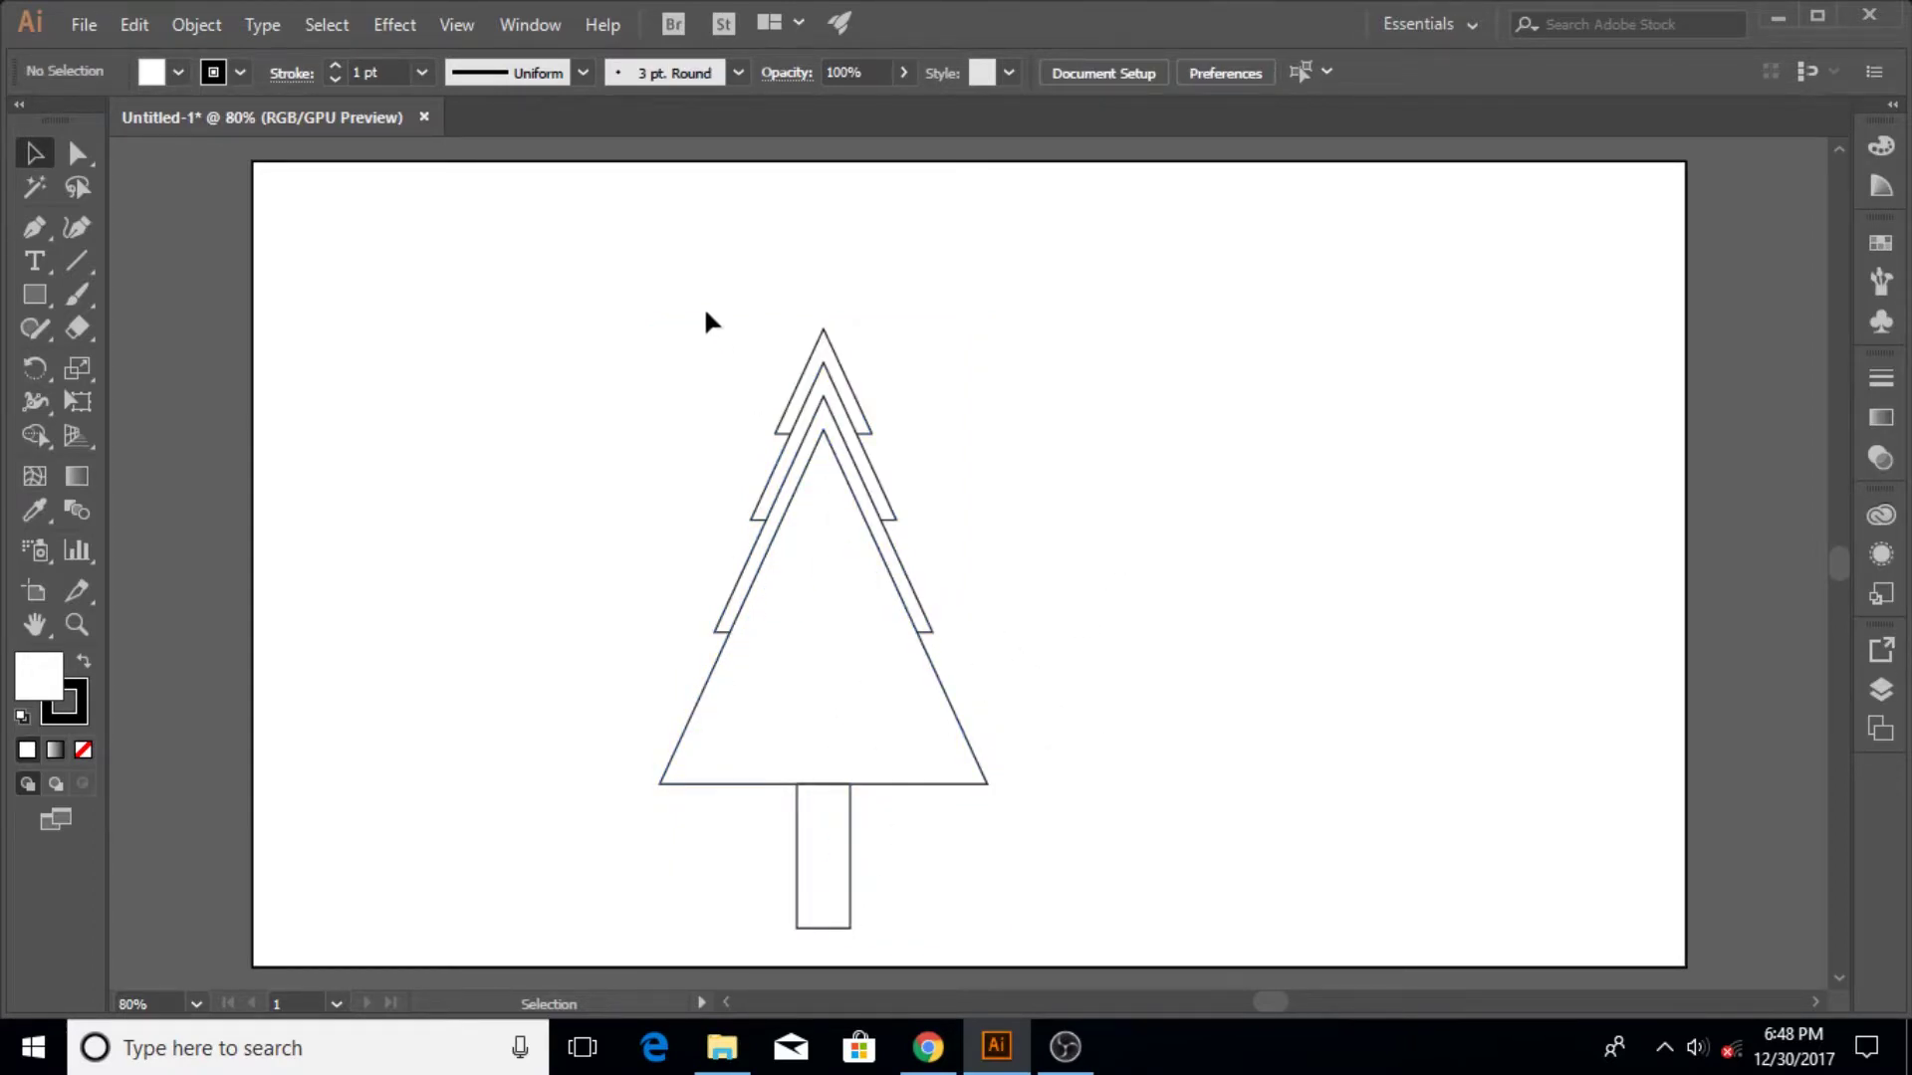
Step: Unite the four grouped triangles into a single foliage shape with the Pathfinder, and close the Pathfinder controls
{"action": "left_click_drag", "start_coordinate": [694, 400], "coordinate": [1026, 769]}
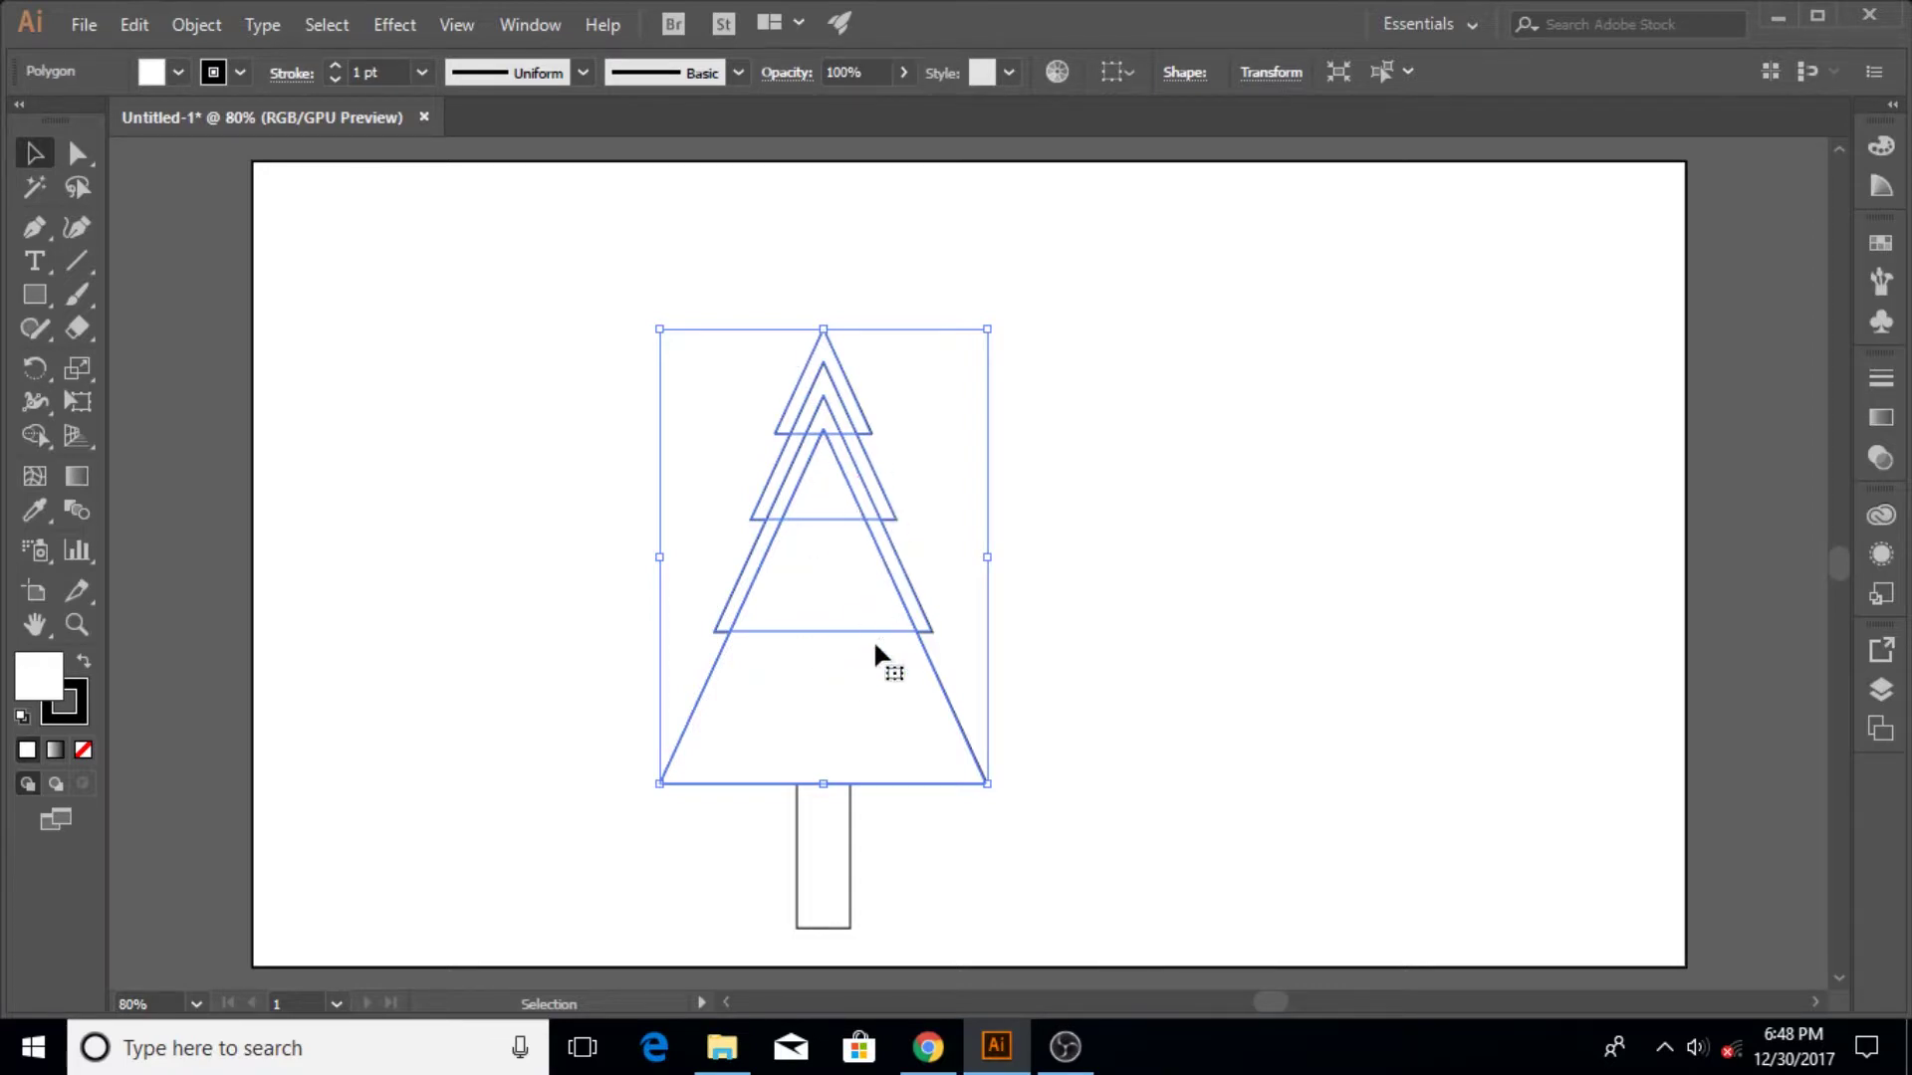
{"action": "left_click", "coordinate": [530, 32]}
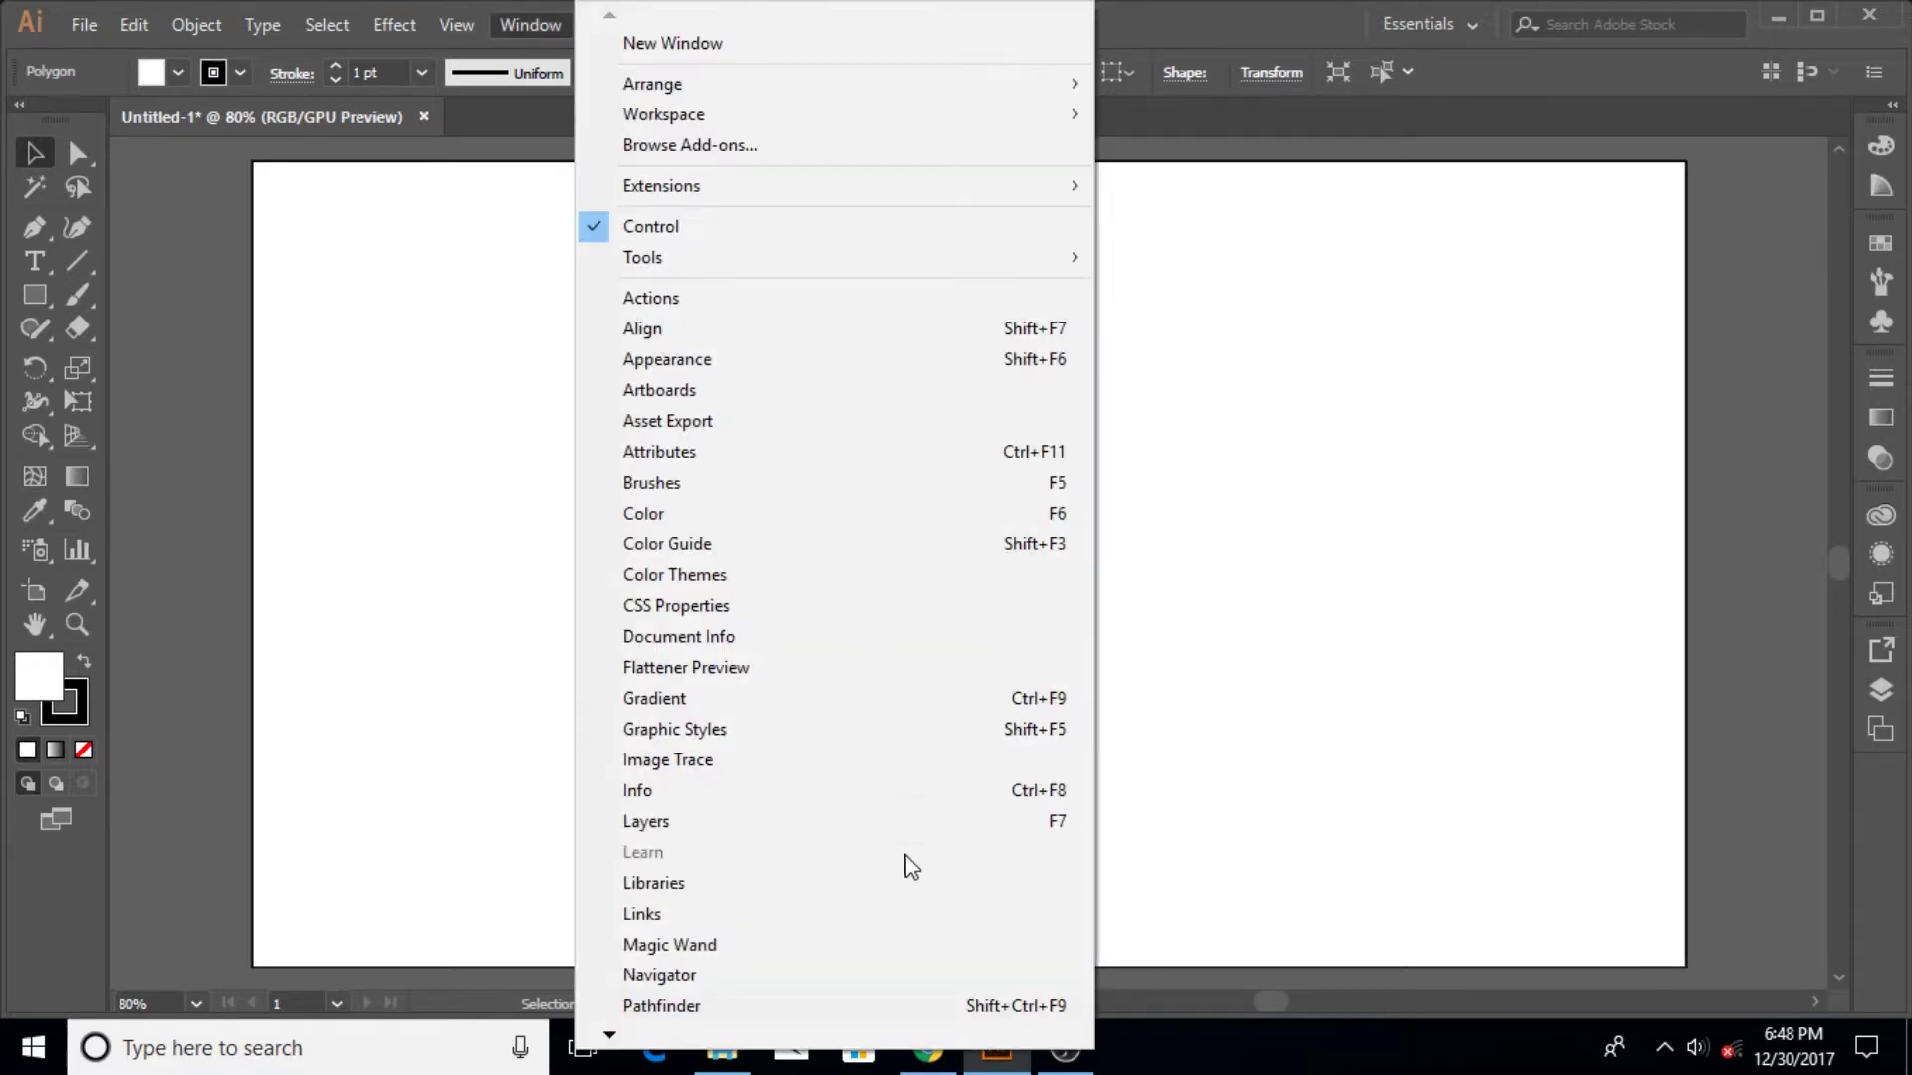
{"action": "left_click", "coordinate": [765, 1012]}
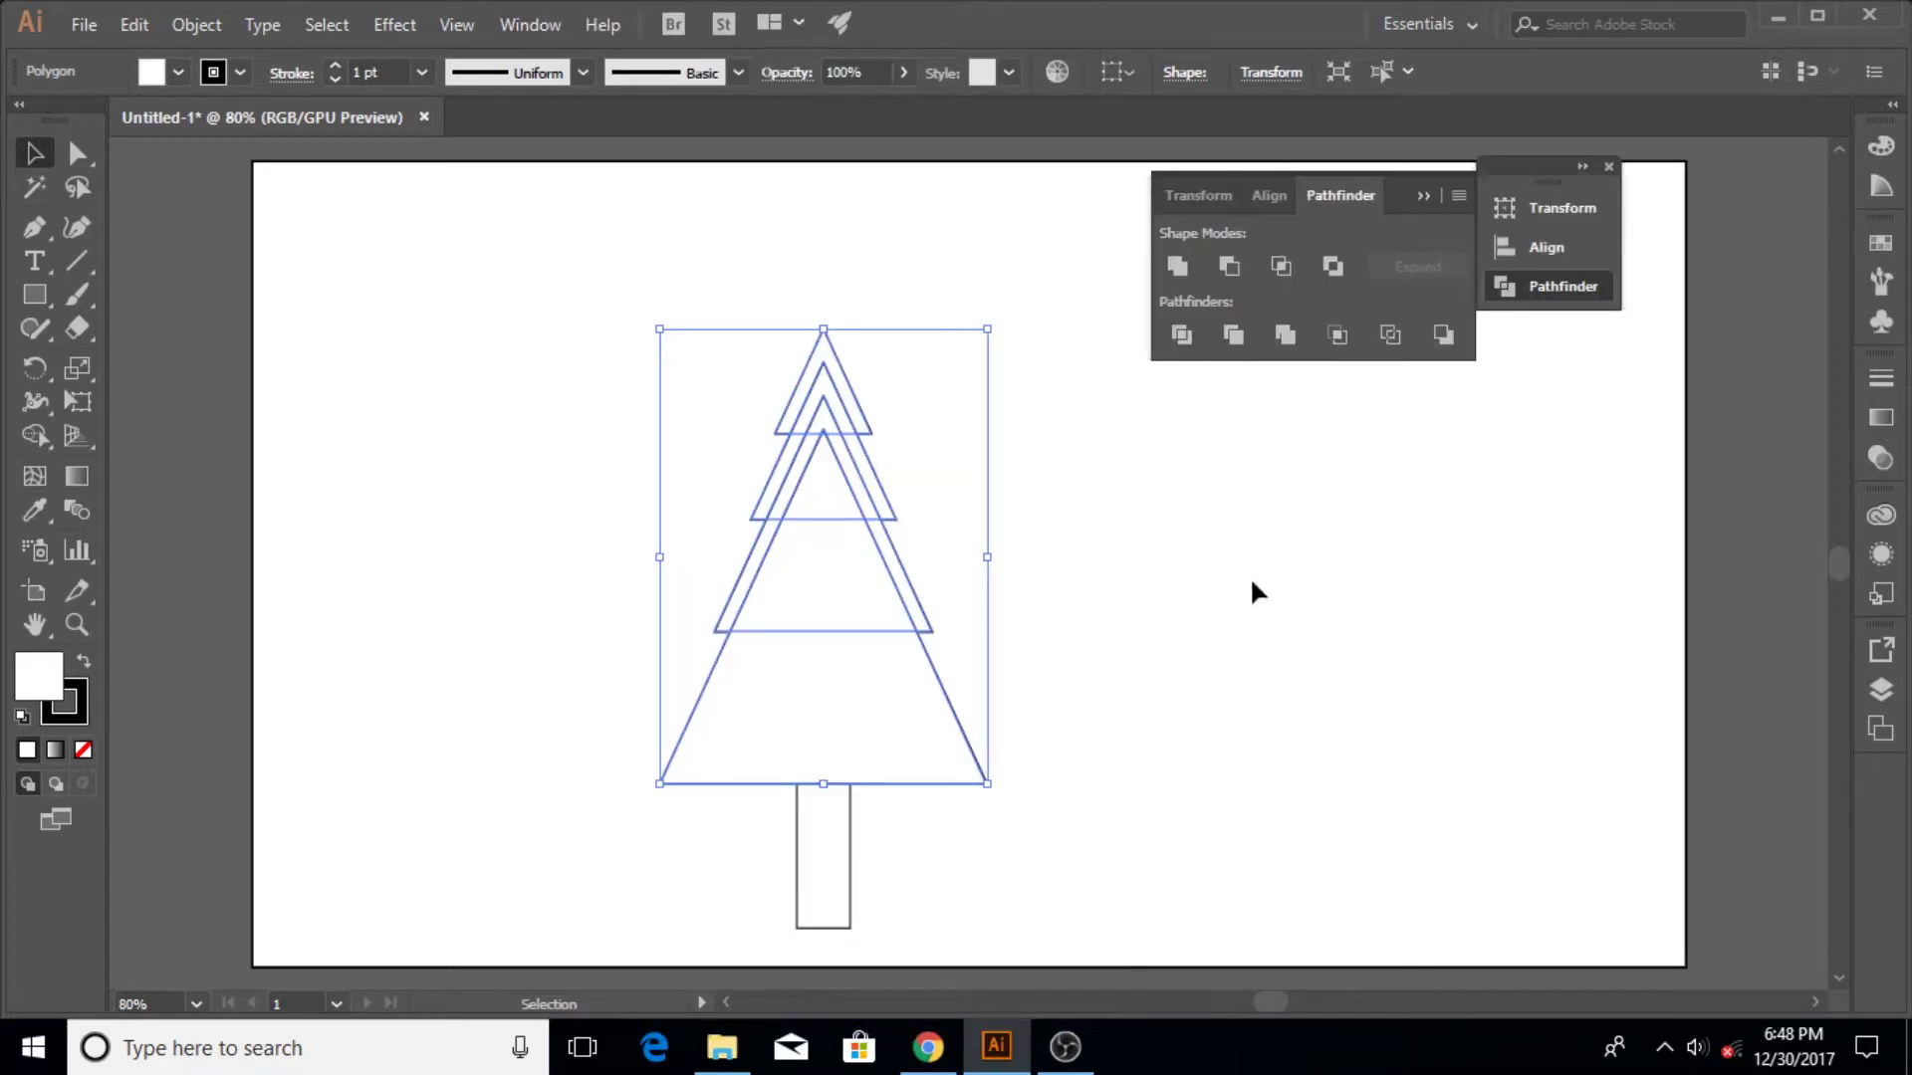
{"action": "left_click", "coordinate": [1177, 266]}
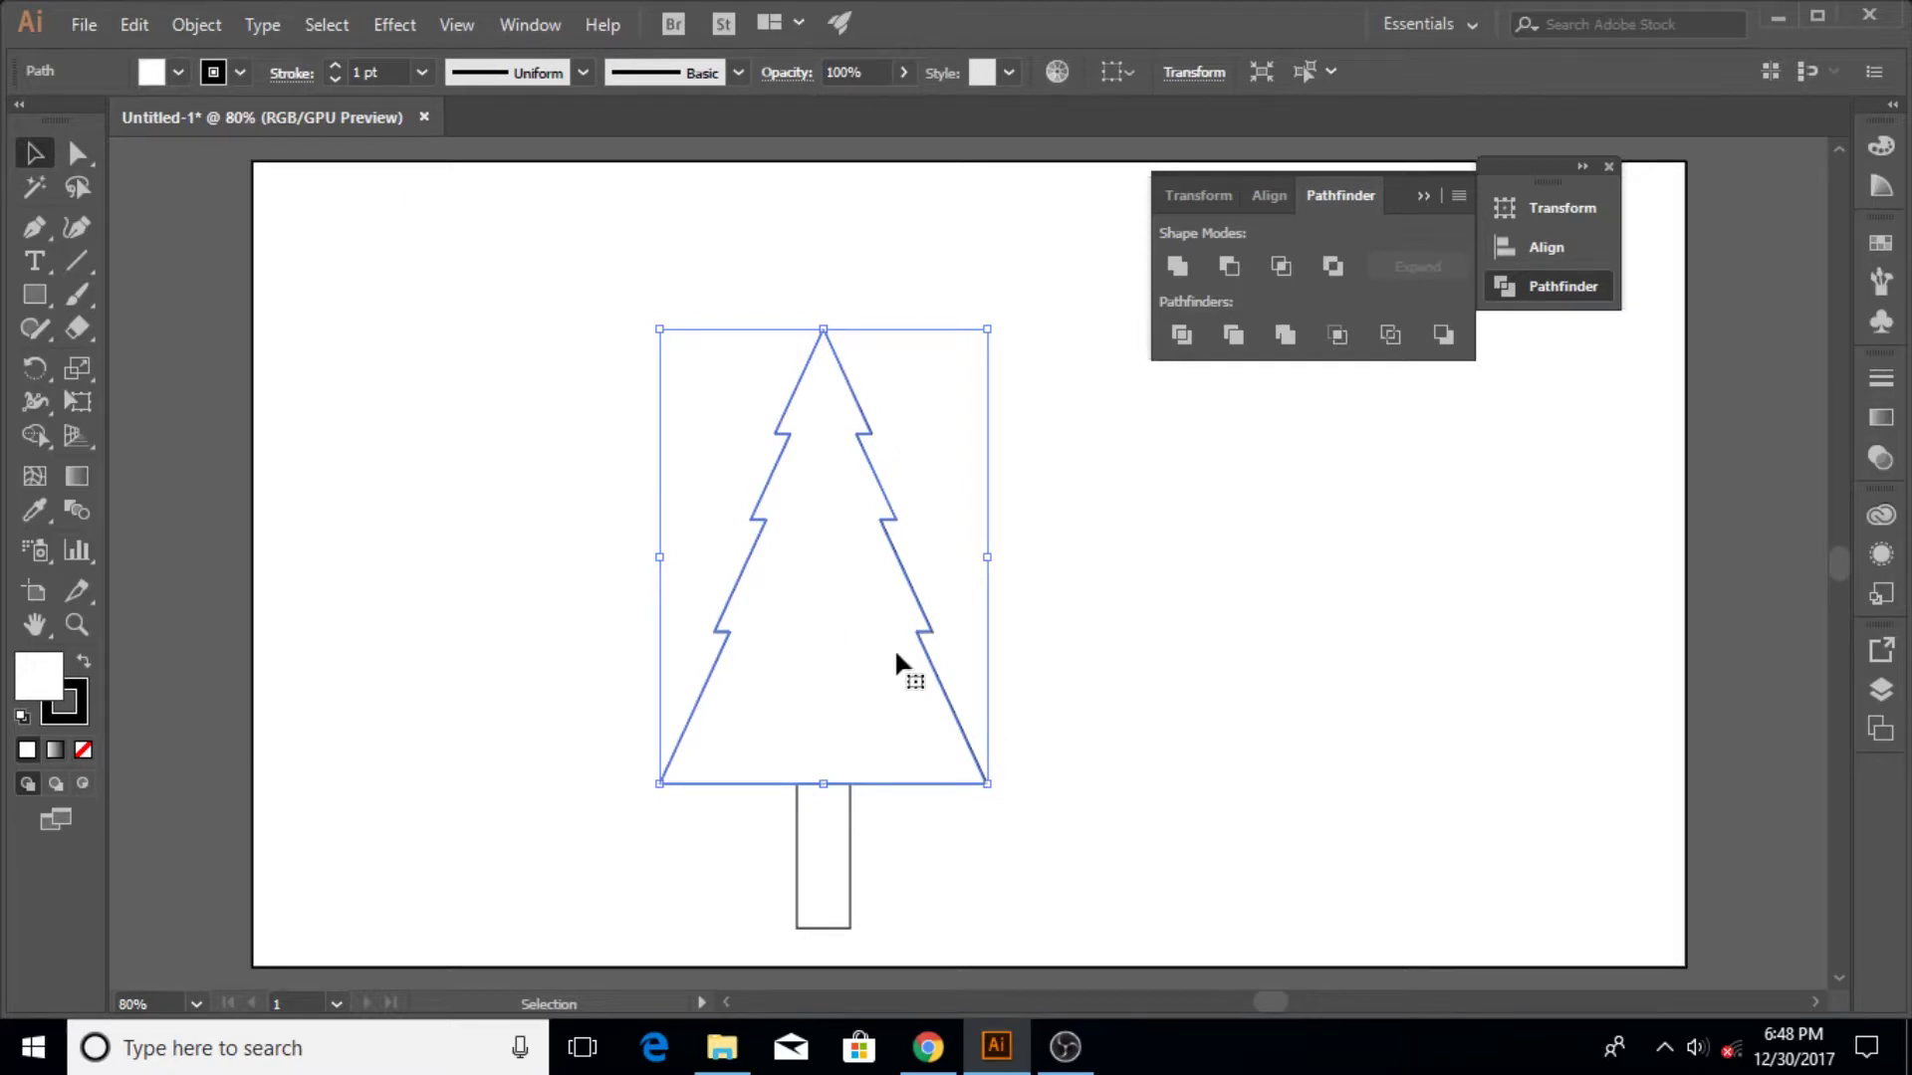
{"action": "left_click", "coordinate": [1423, 192]}
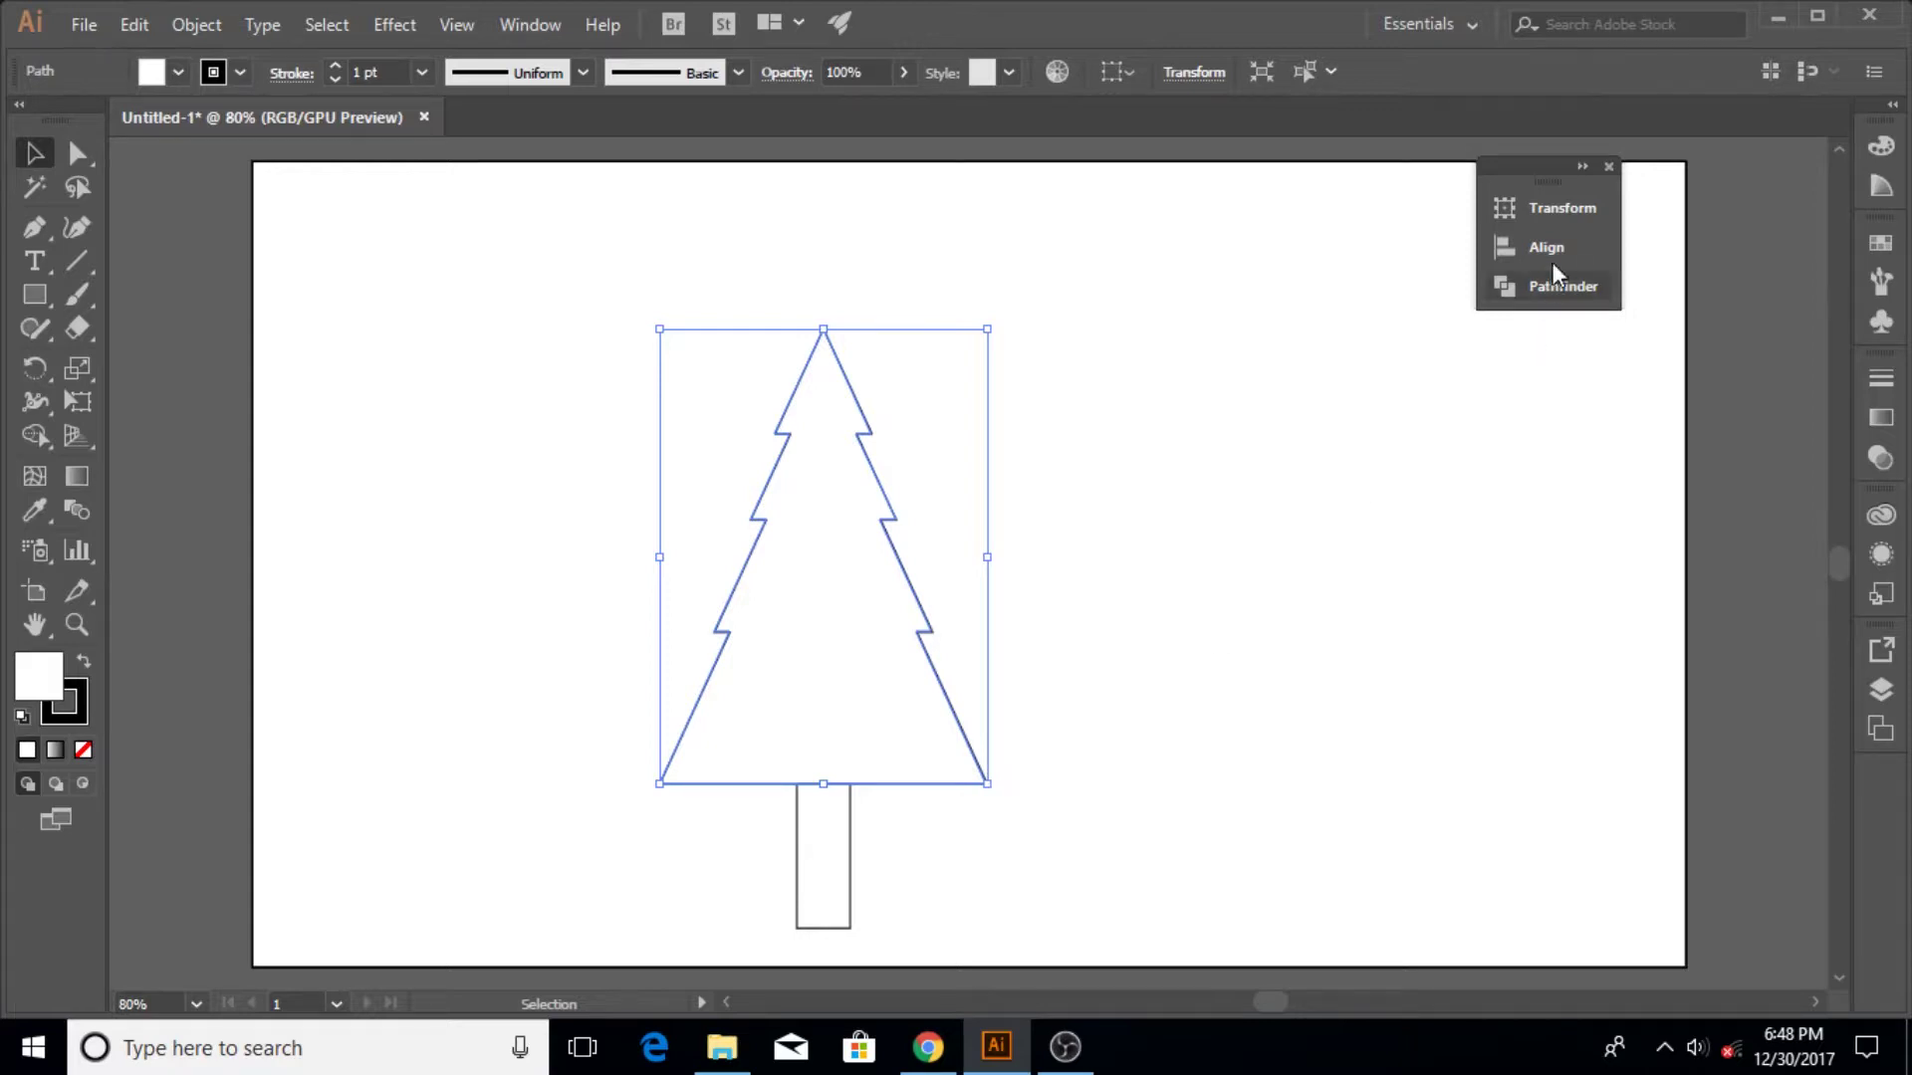
{"action": "left_click", "coordinate": [1606, 168]}
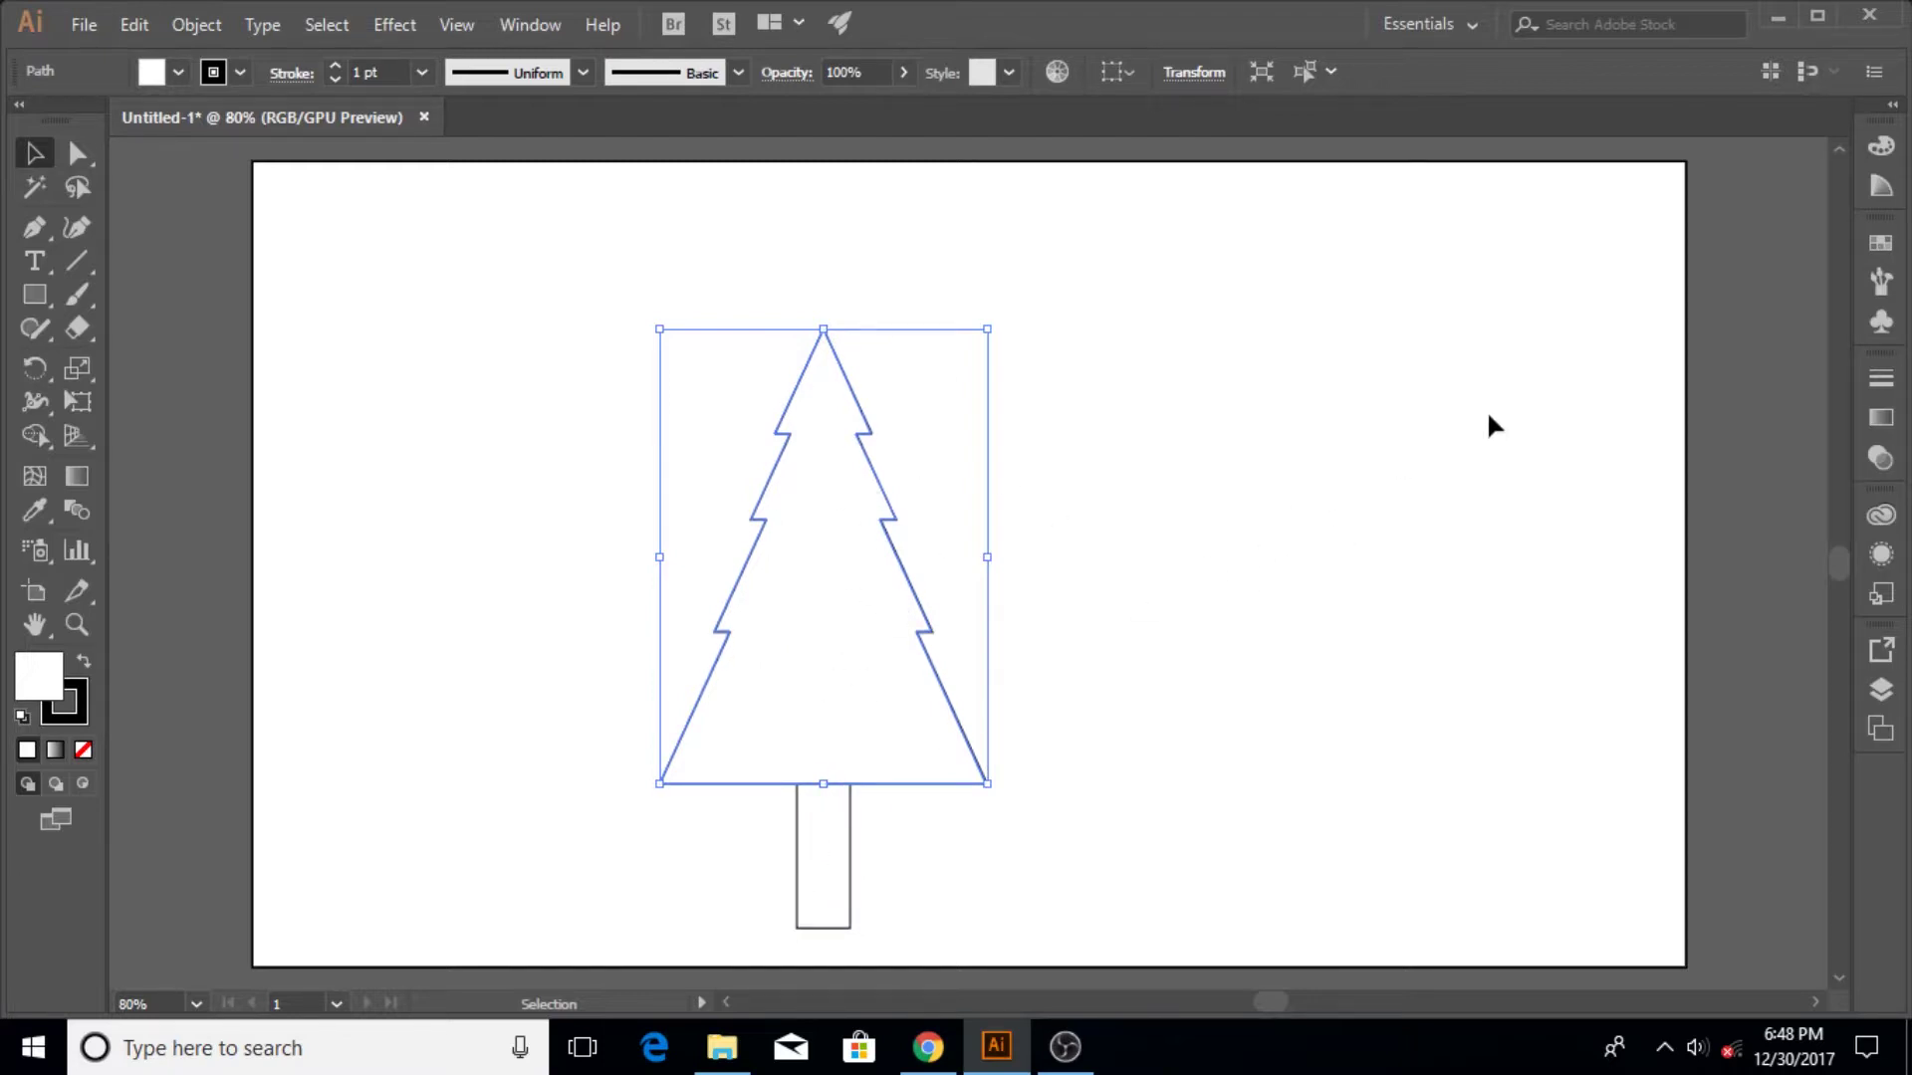
Step: Select the foliage and trunk together and move the tree up and to the right, near the middle of the artboard
{"action": "left_click_drag", "start_coordinate": [602, 316], "coordinate": [1066, 947]}
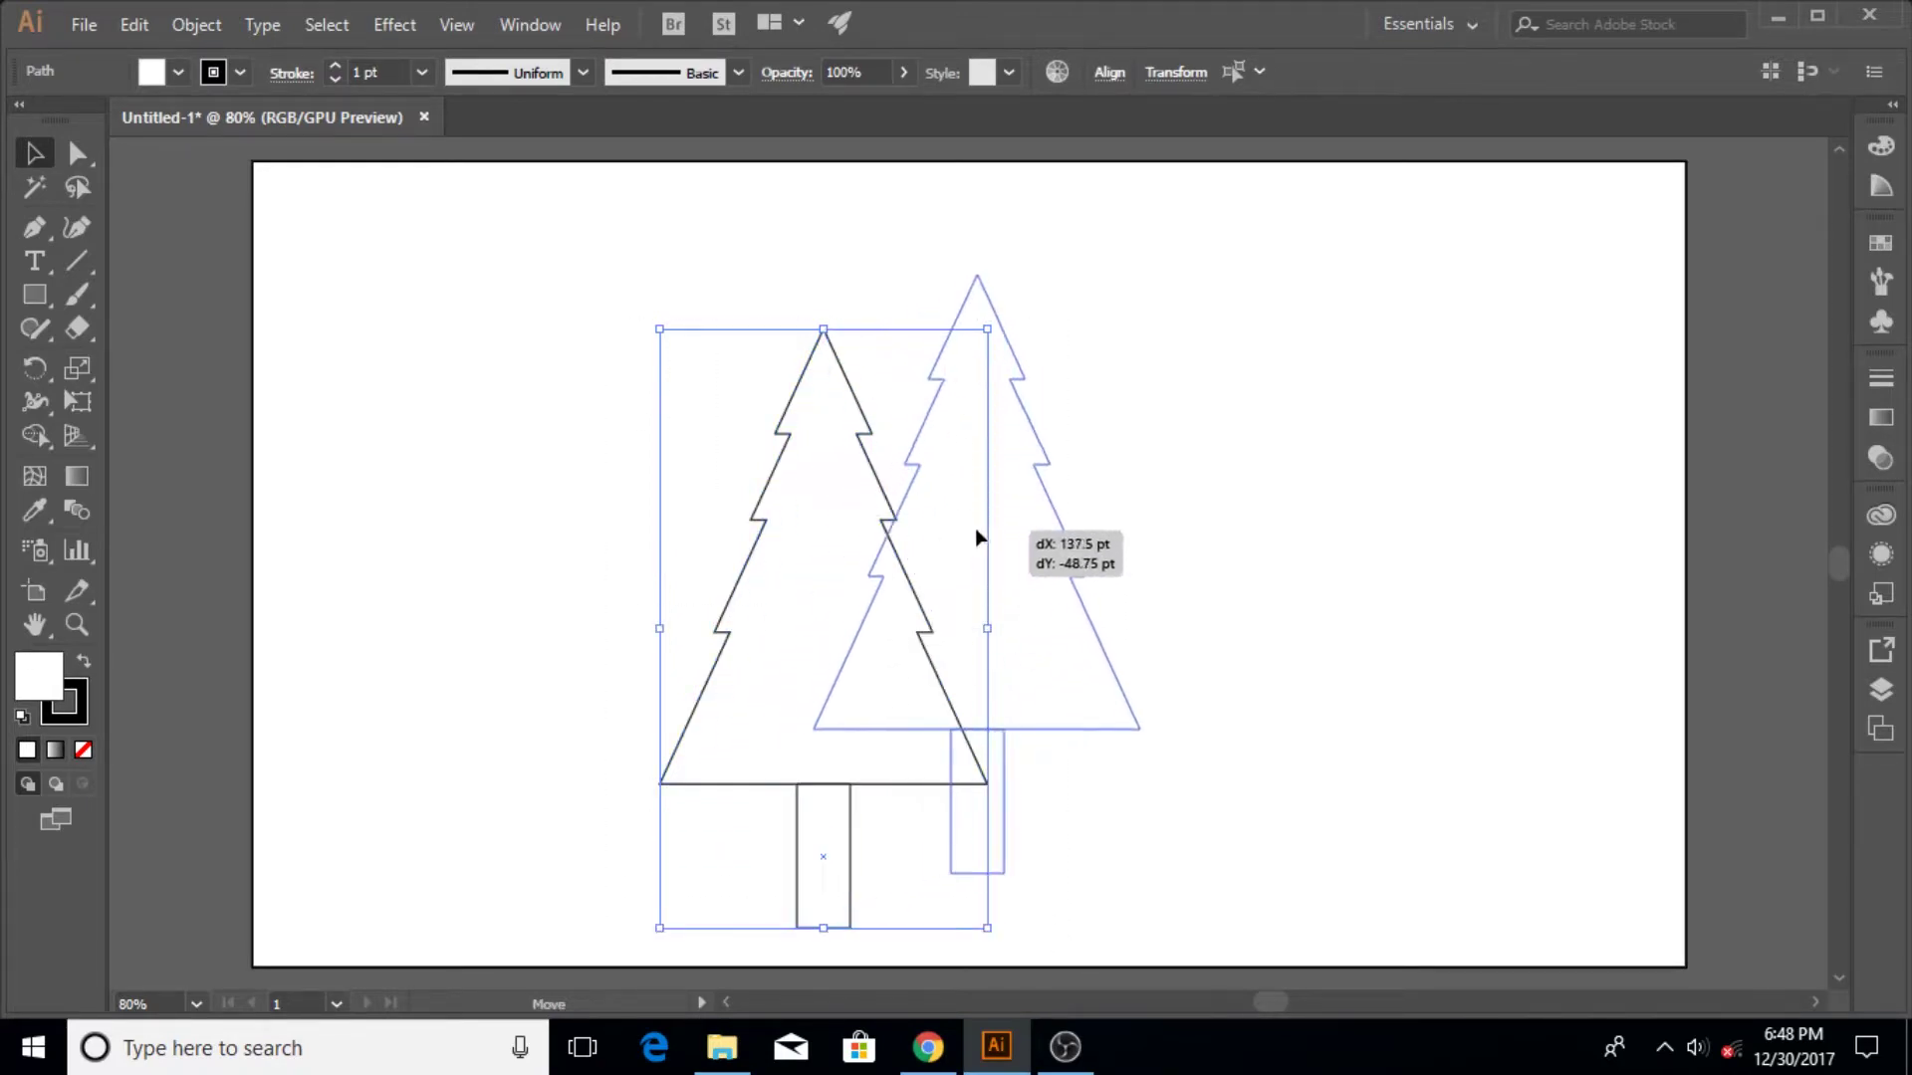
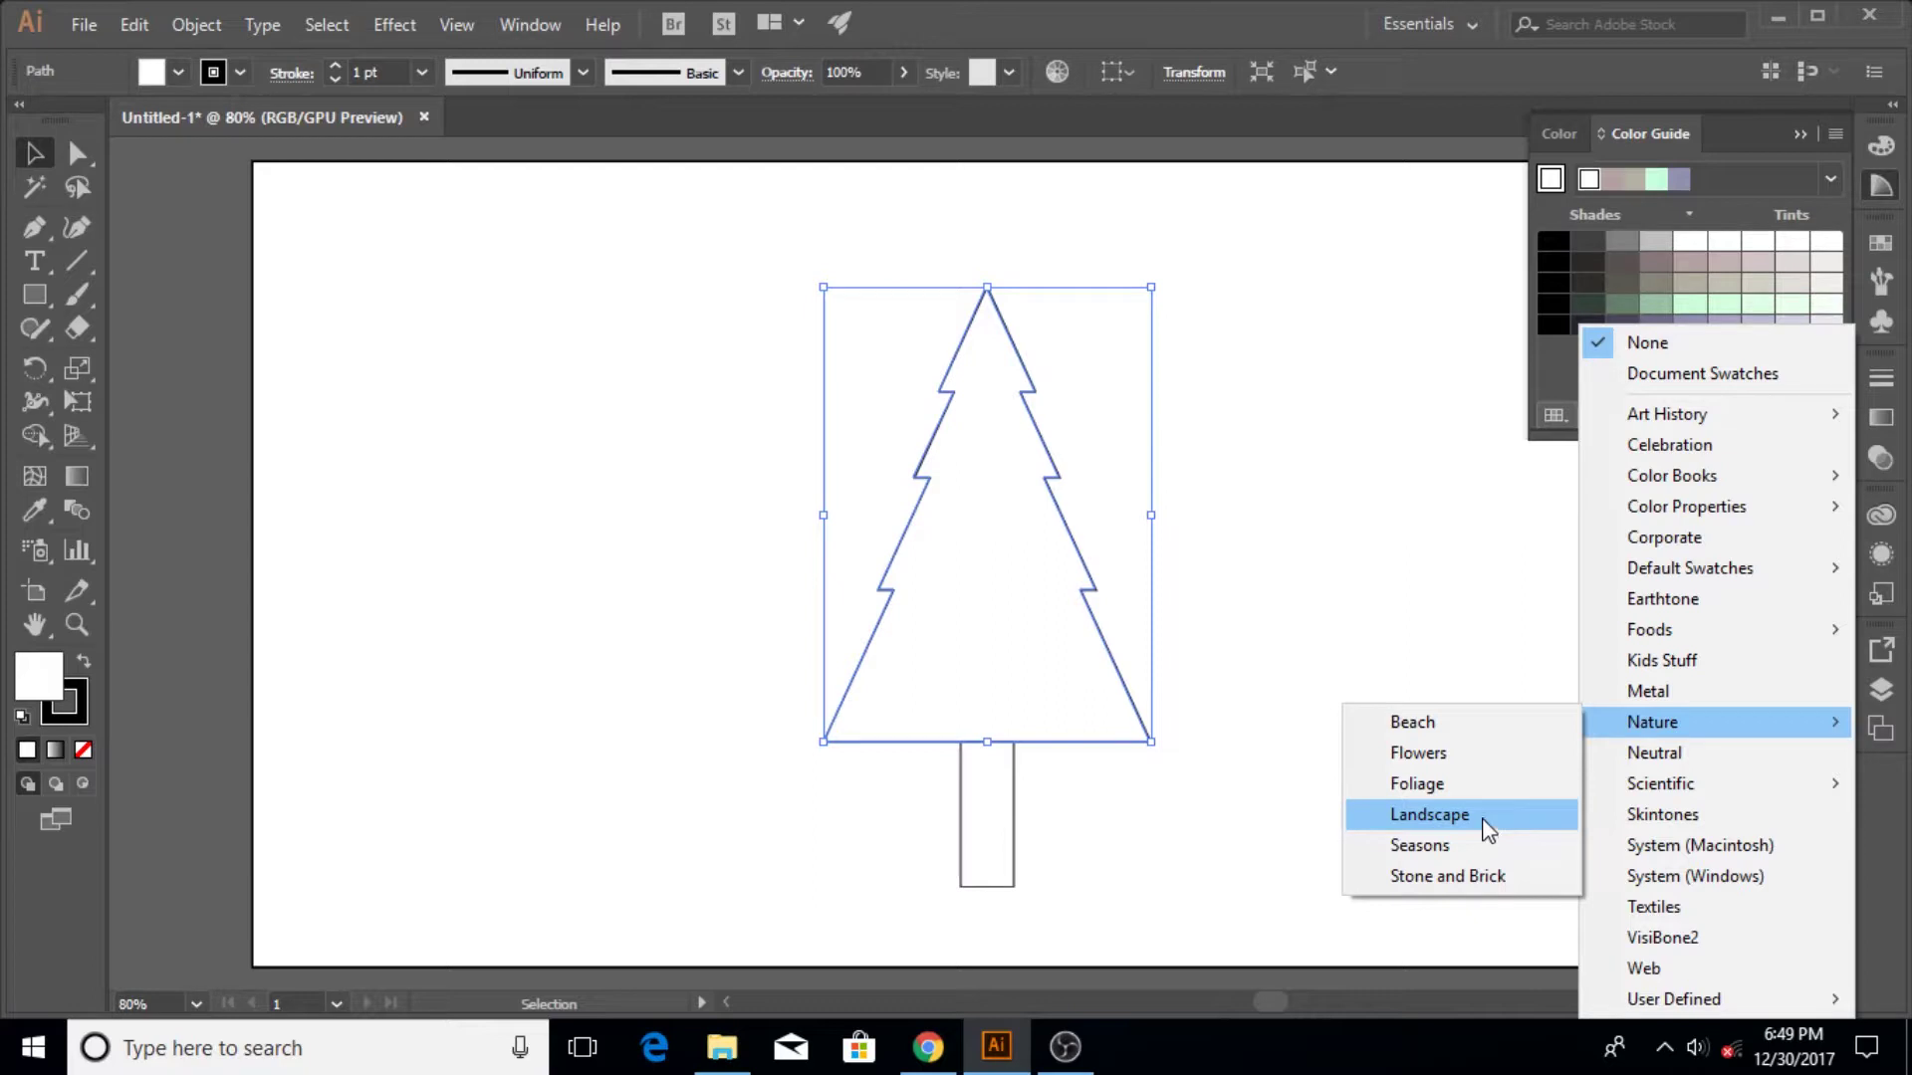
Step: Limit the Color Guide to the Landscape colour library and fill the foliage with its darkest green swatch
{"action": "left_click", "coordinate": [1483, 823]}
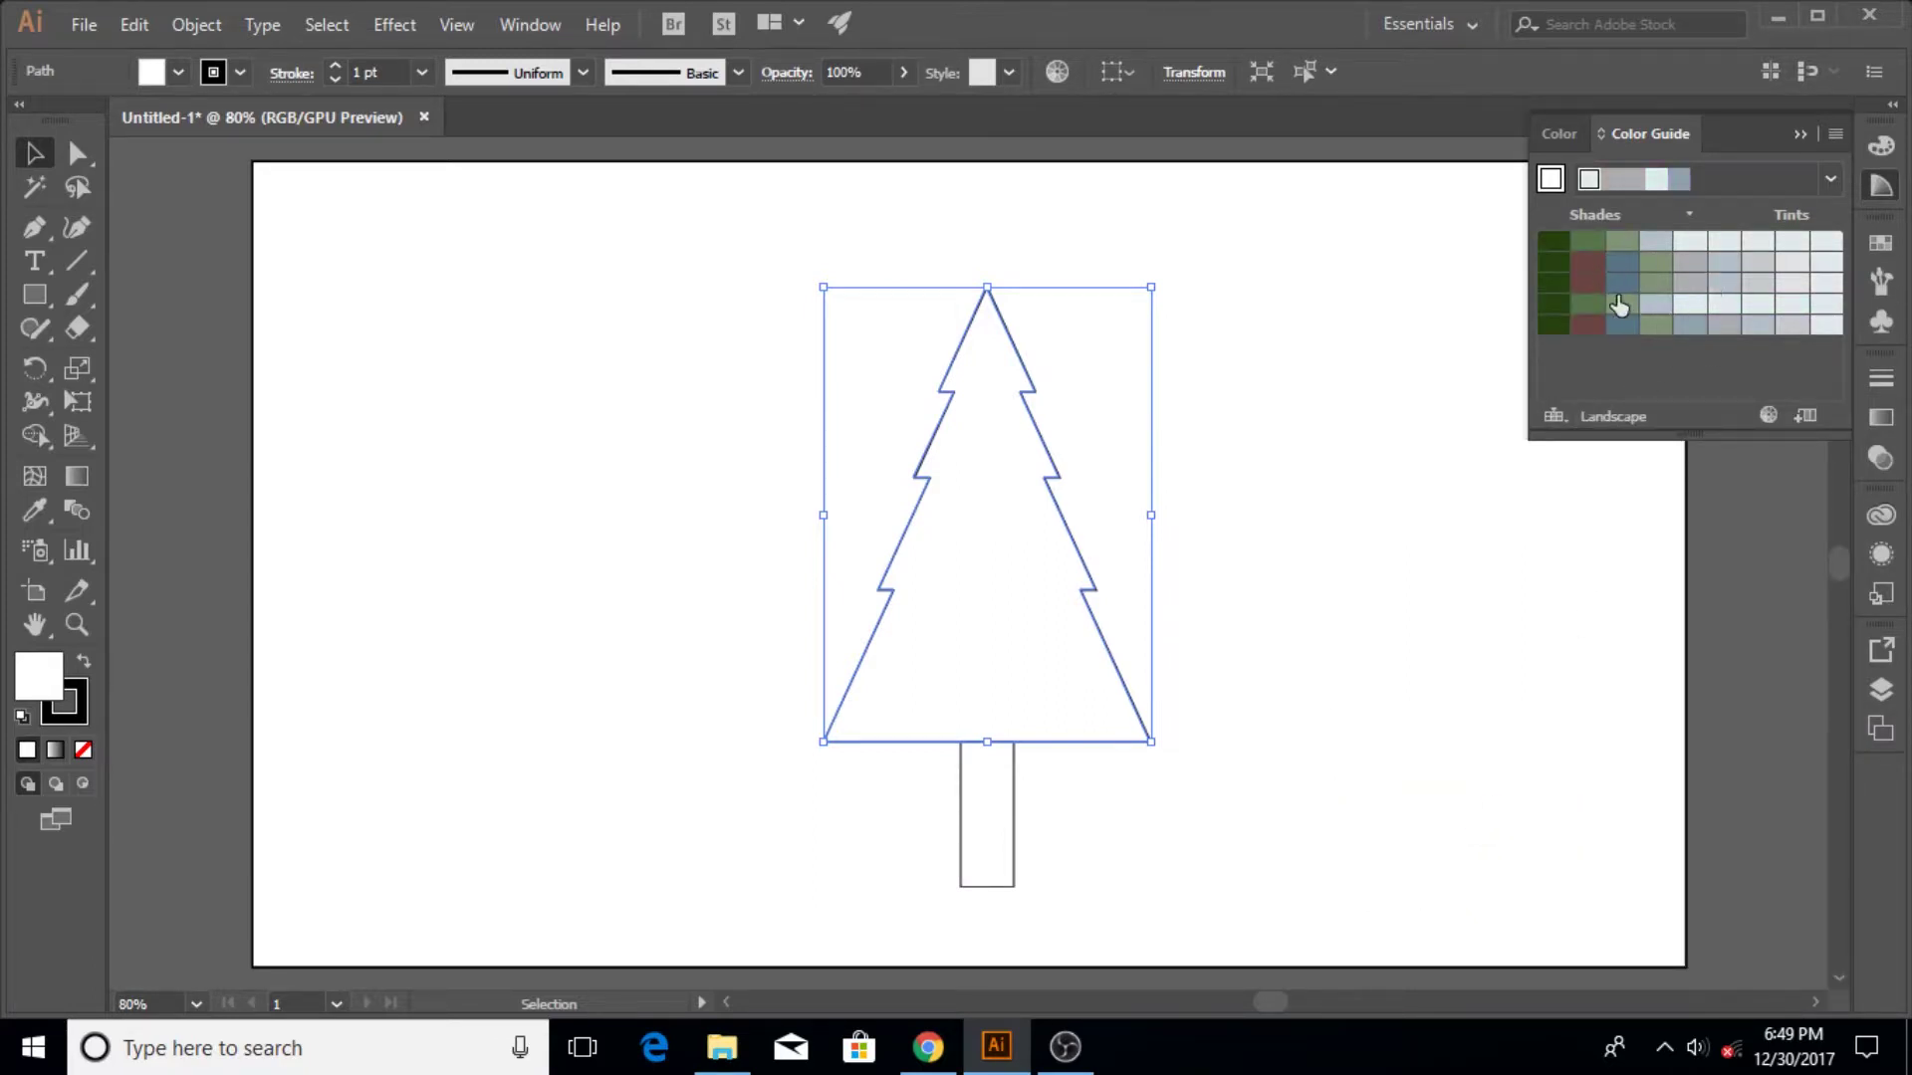
{"action": "left_click", "coordinate": [1831, 178]}
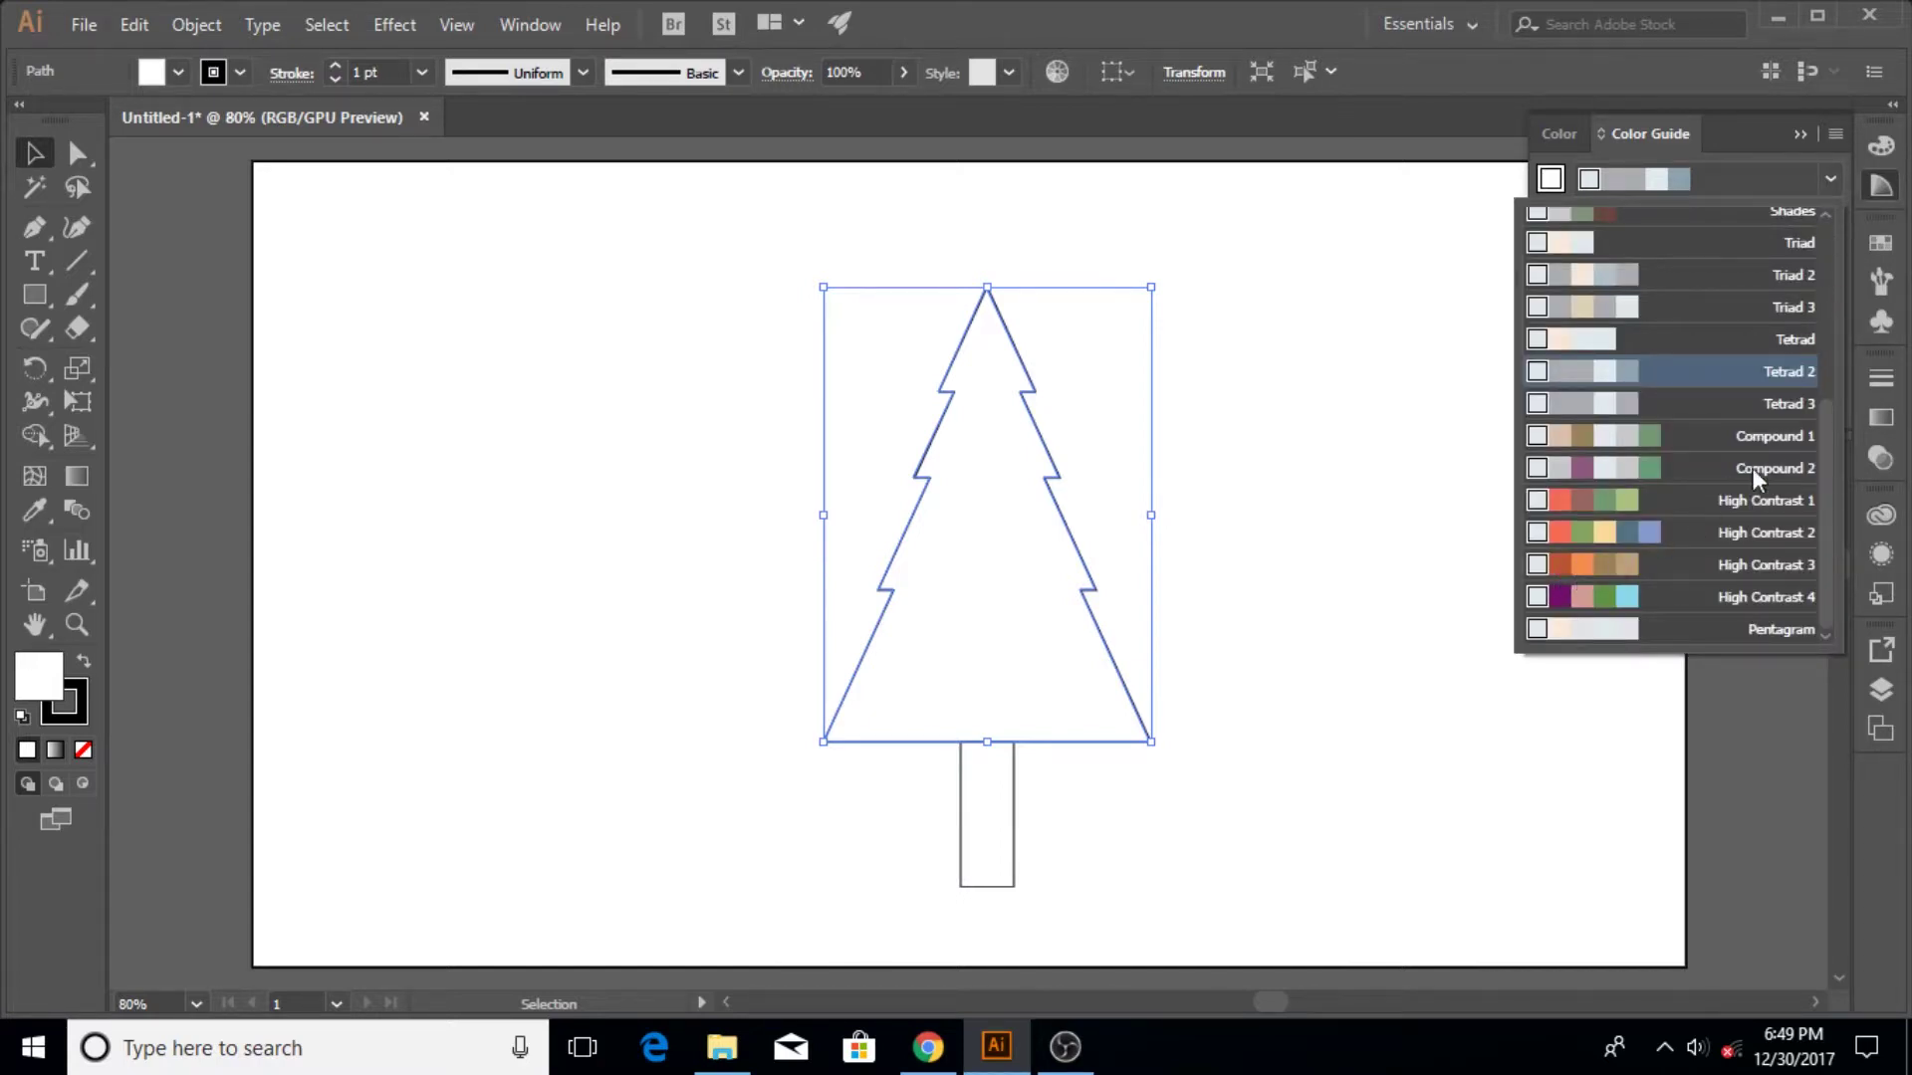
{"action": "left_click", "coordinate": [1829, 179]}
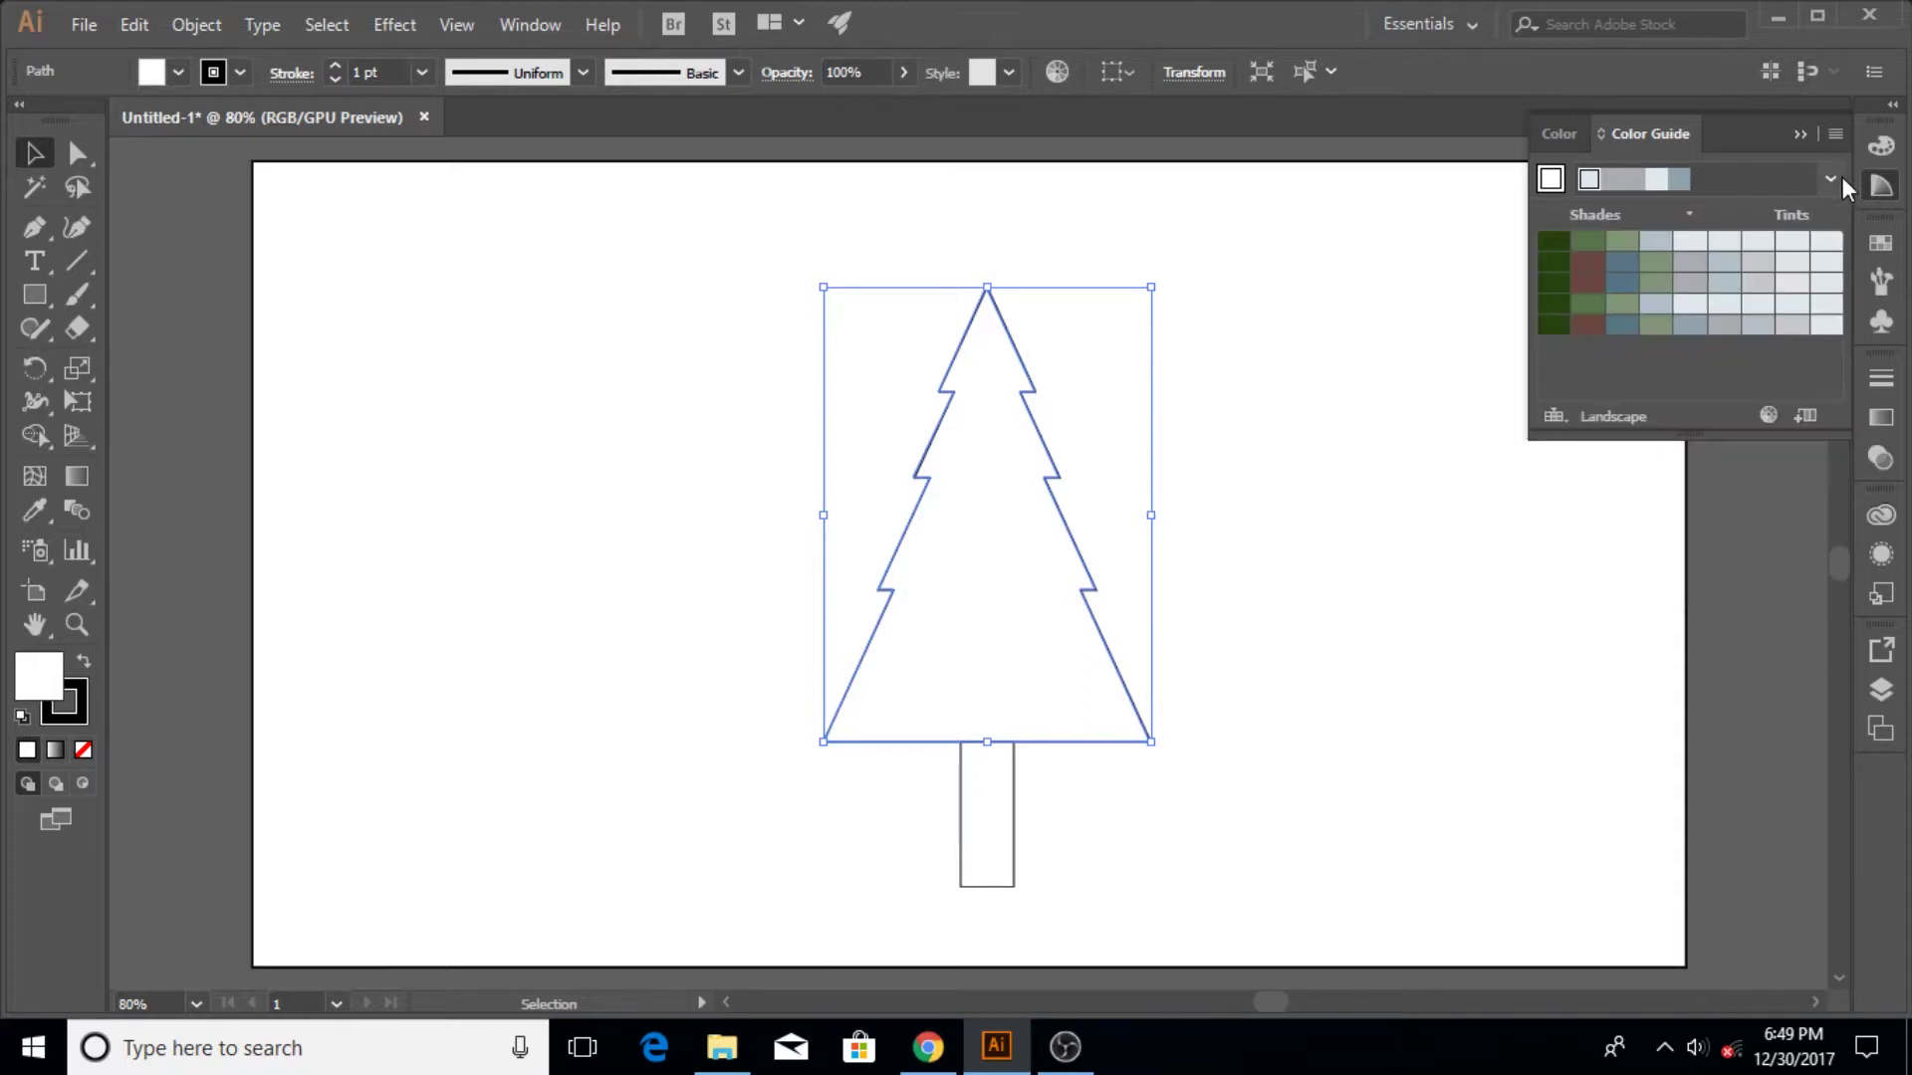
{"action": "left_click", "coordinate": [1554, 325]}
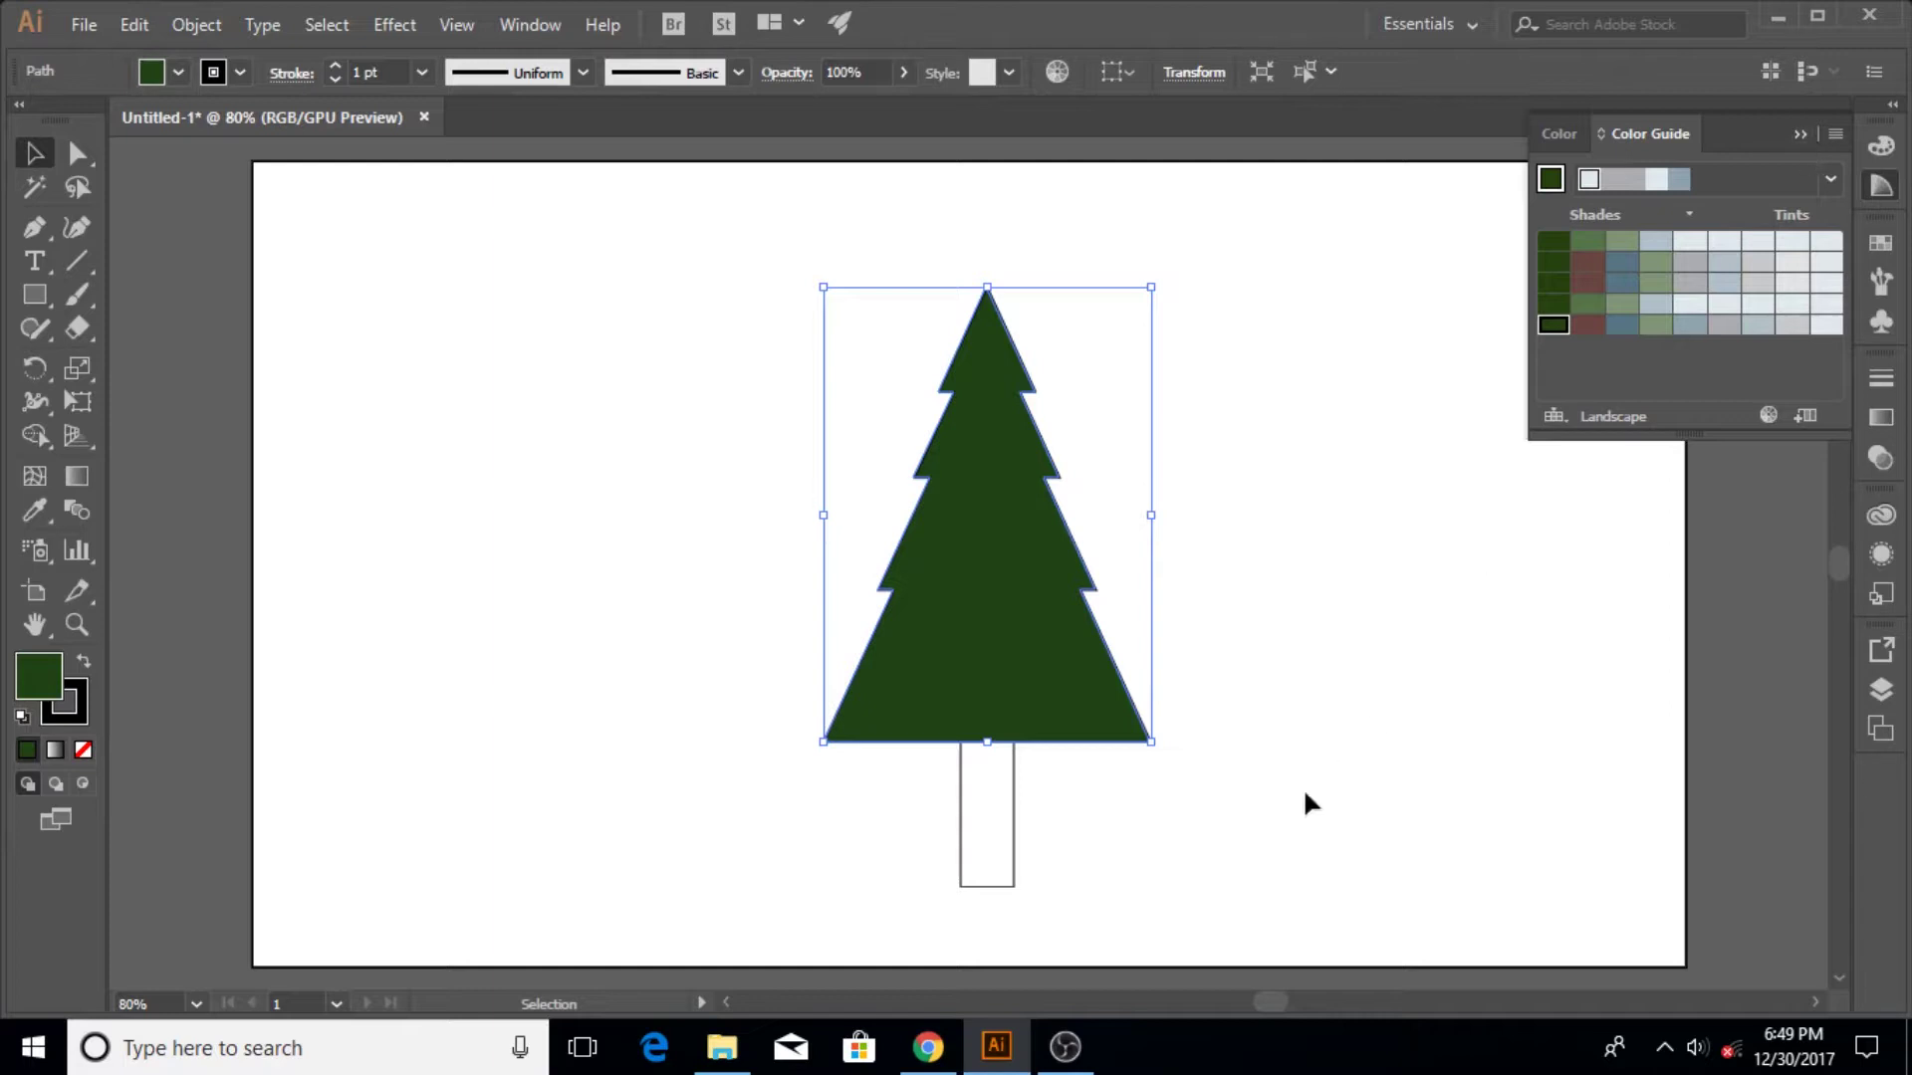
Step: Fill the trunk with a dark reddish-brown guide swatch, adjust it to brown 84552A in the Color Picker, and deselect it
{"action": "left_click", "coordinate": [997, 832]}
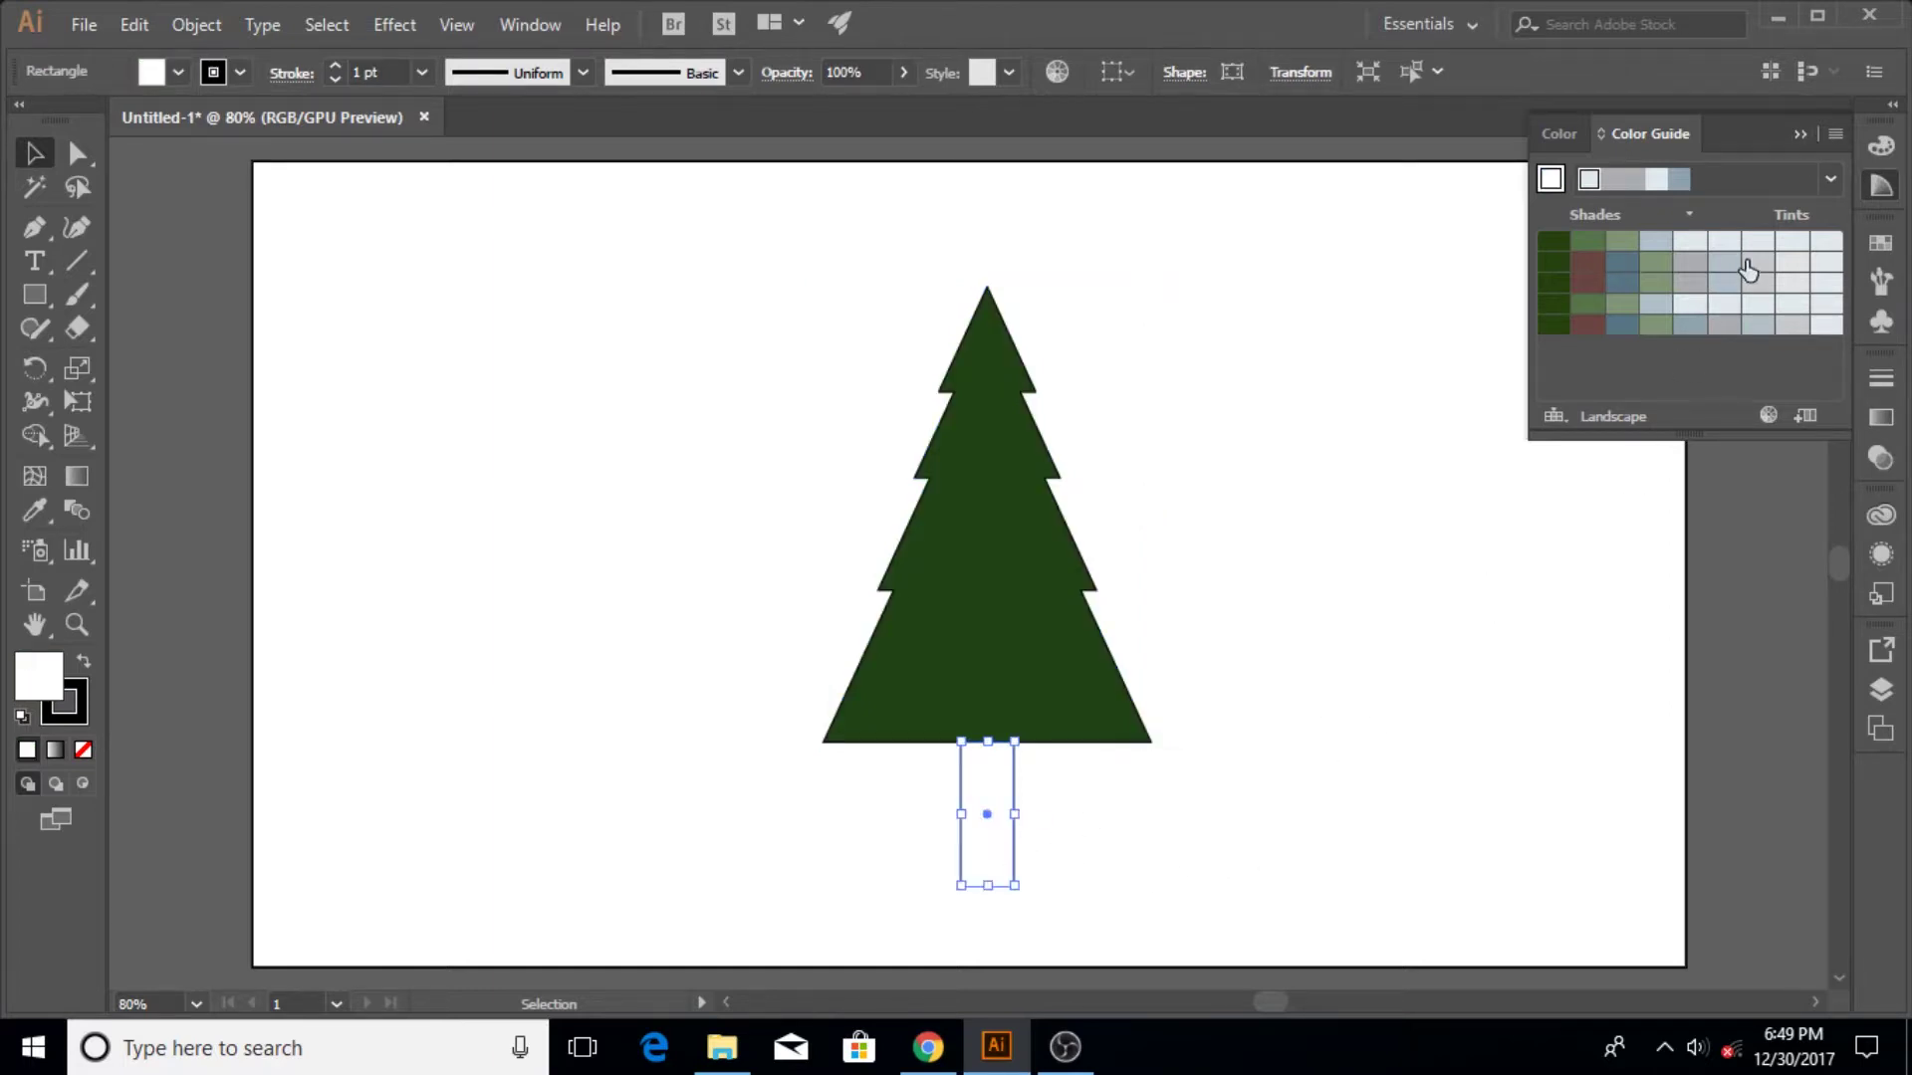
{"action": "left_click", "coordinate": [1590, 326]}
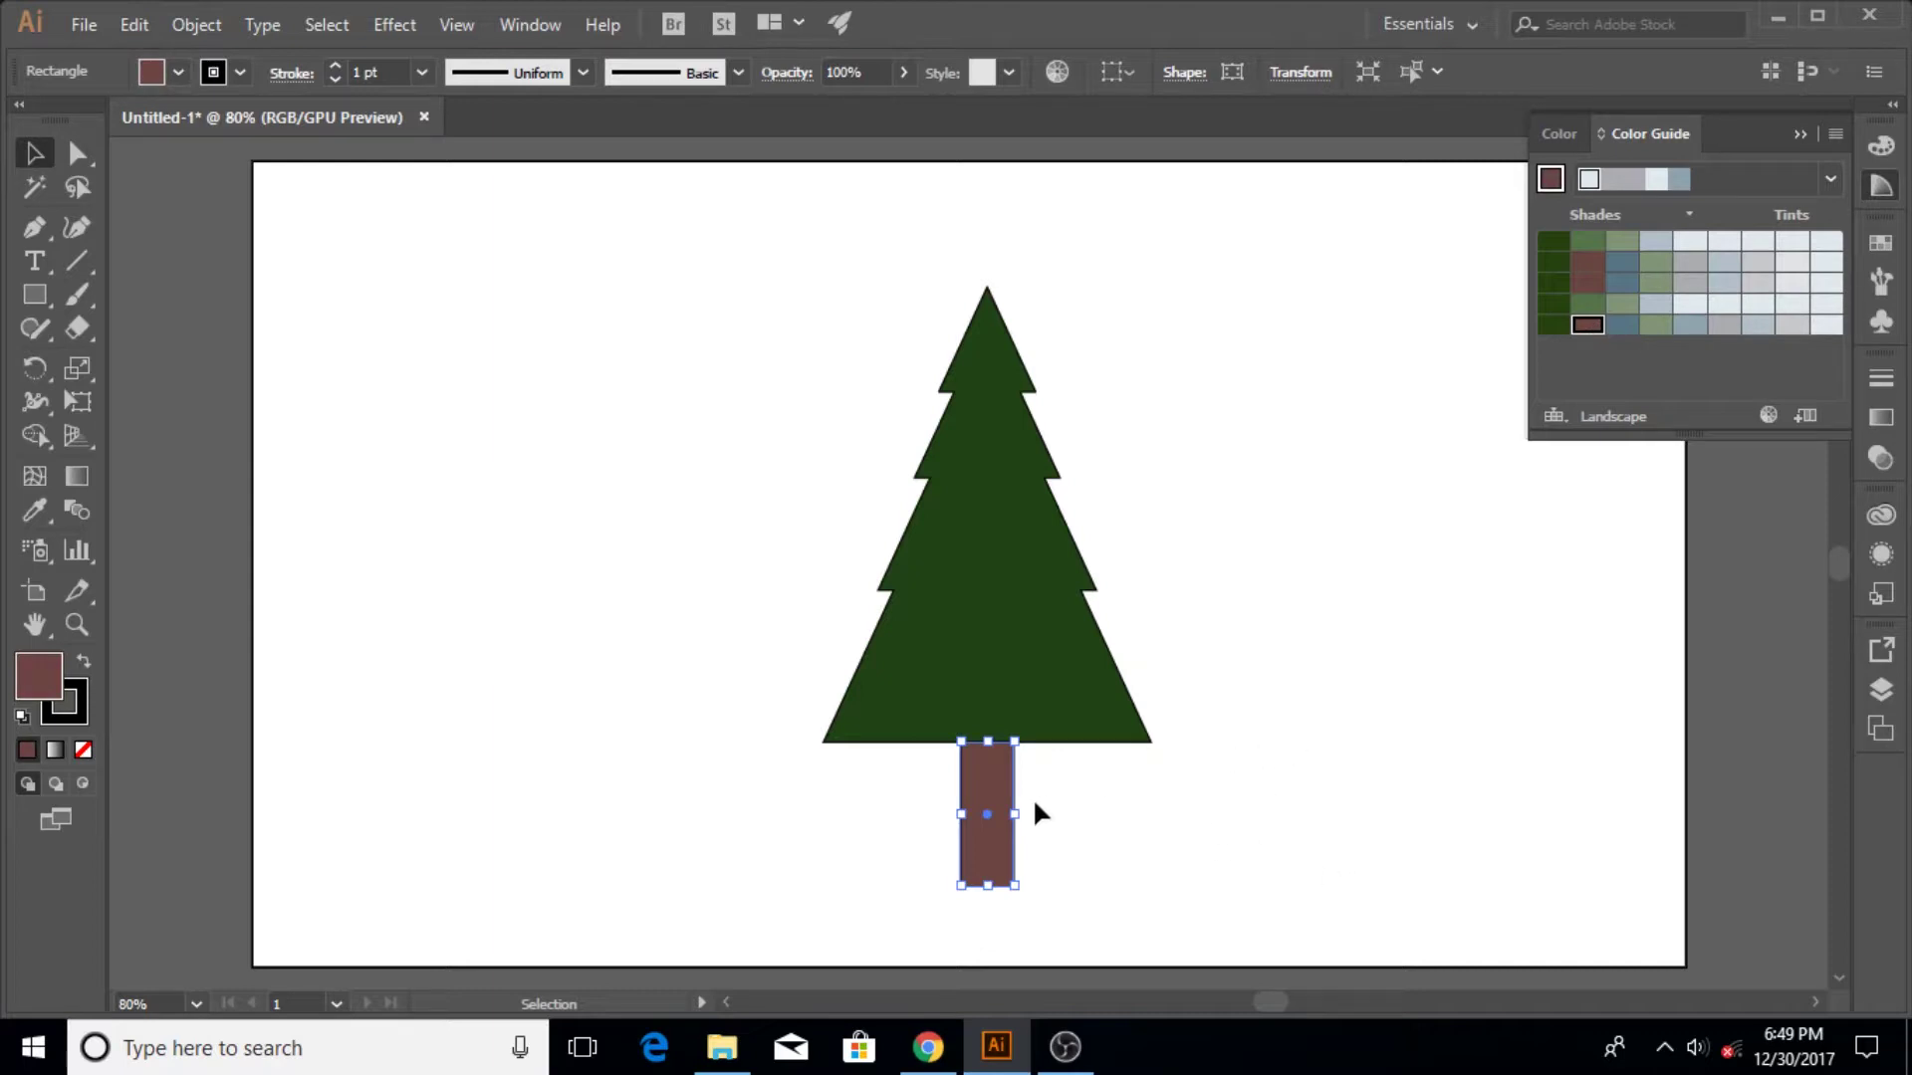
{"action": "double_click", "coordinate": [32, 681]}
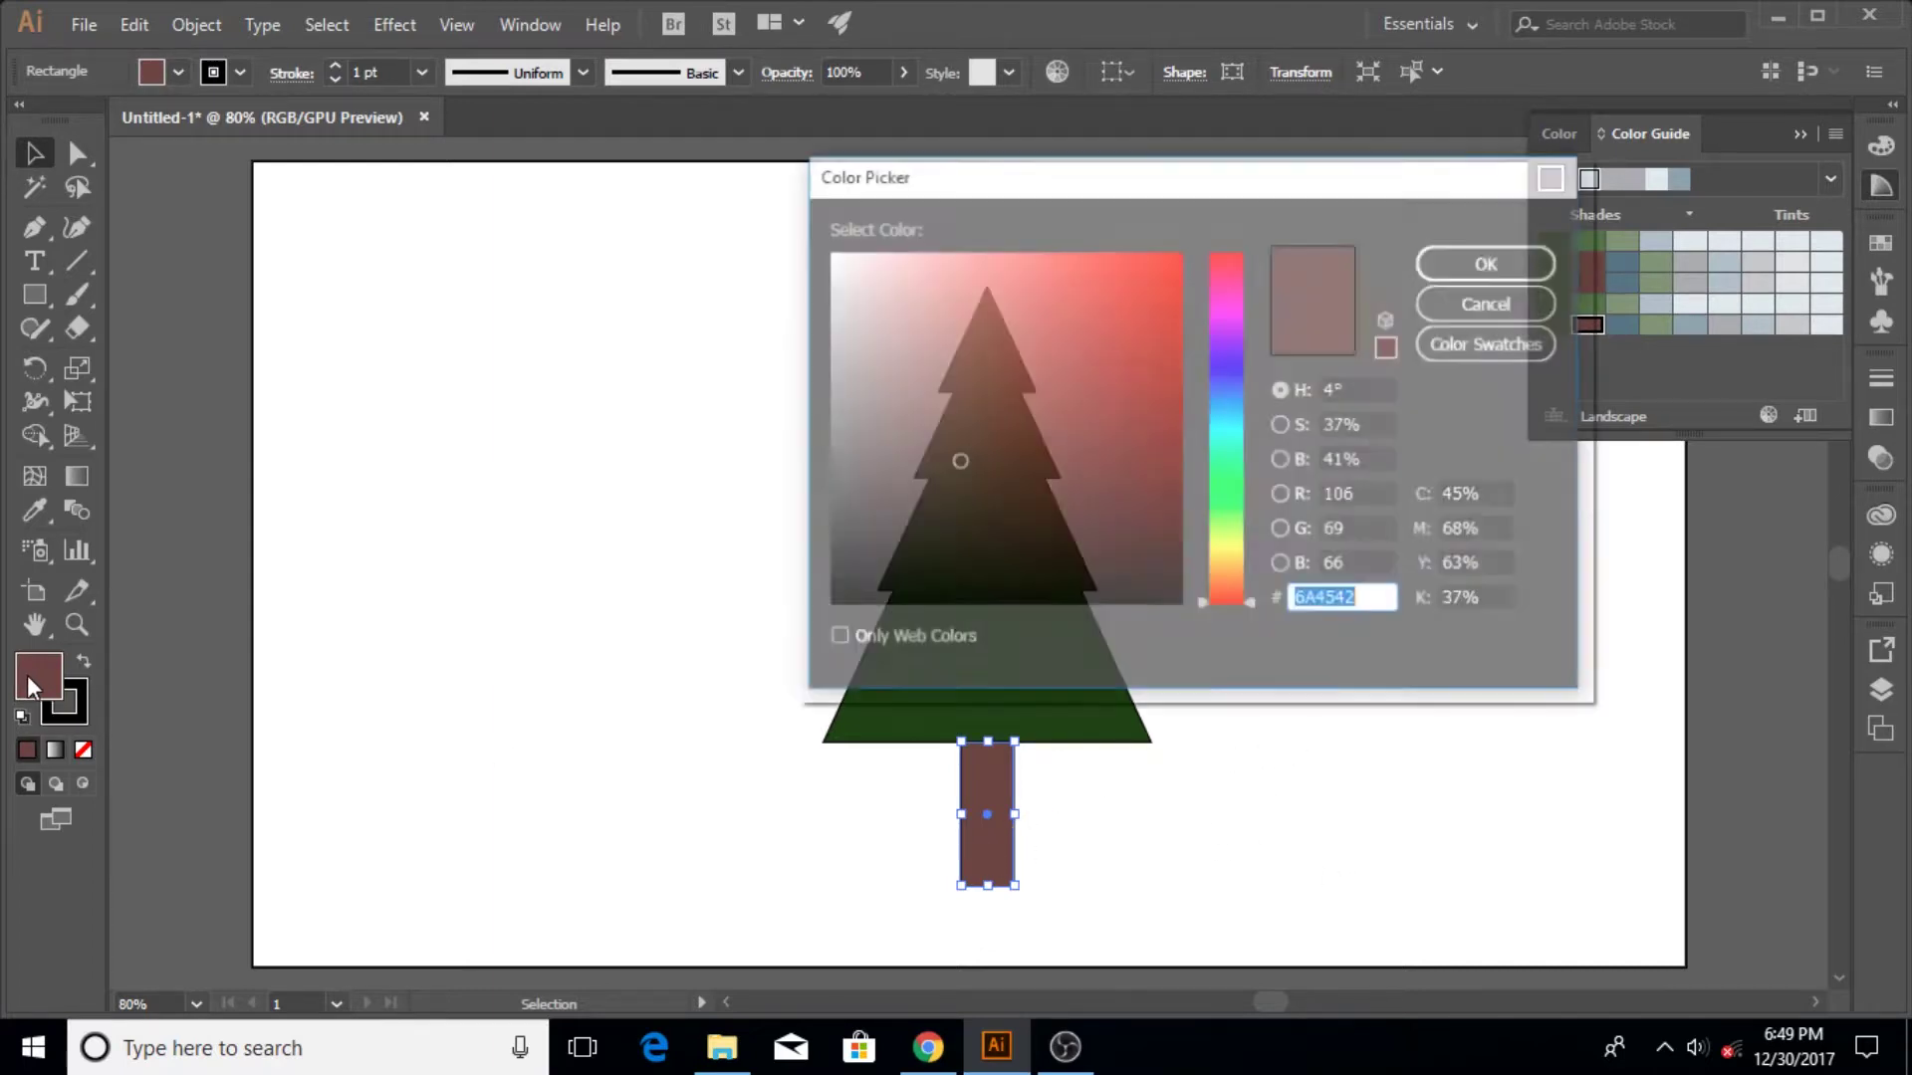
{"action": "left_click", "coordinate": [1229, 599]}
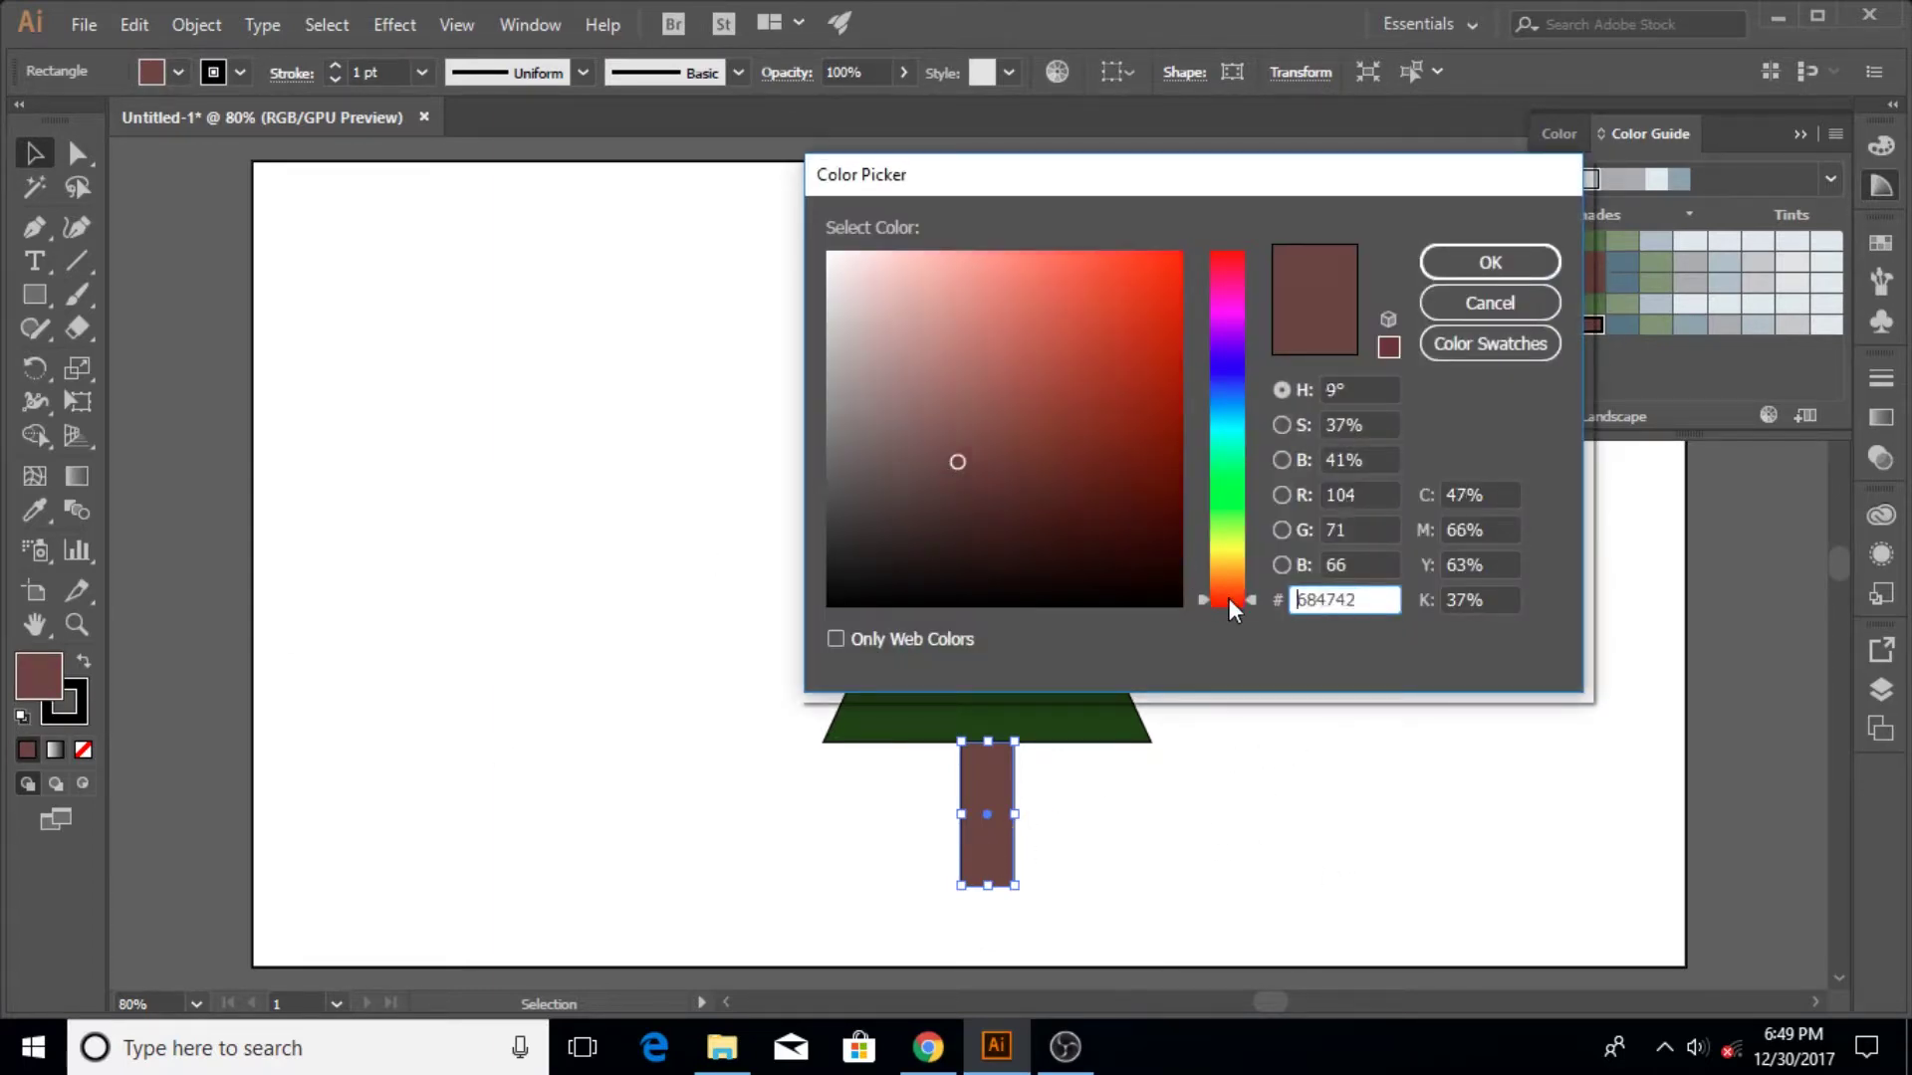
{"action": "left_click_drag", "start_coordinate": [1229, 599], "coordinate": [1242, 578]}
{"action": "left_click_drag", "start_coordinate": [981, 461], "coordinate": [1067, 419]}
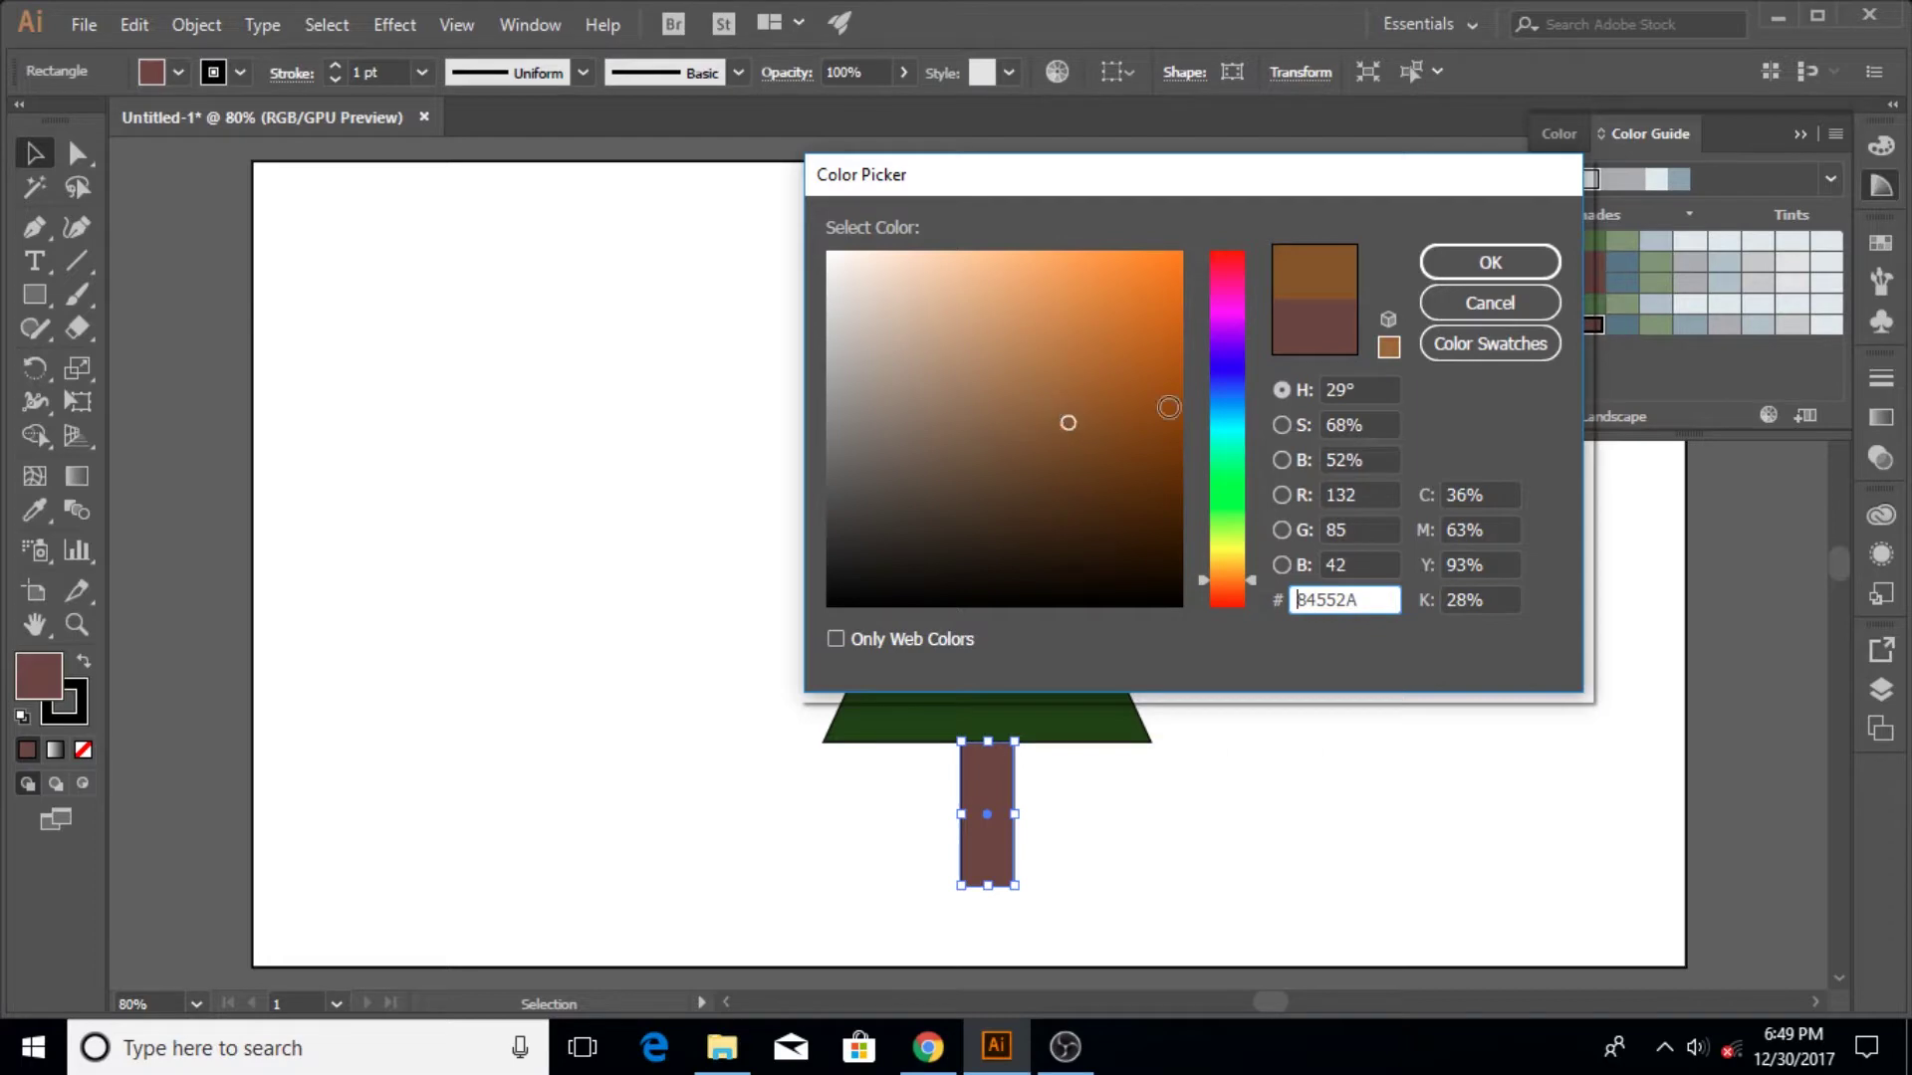
{"action": "left_click", "coordinate": [1451, 267]}
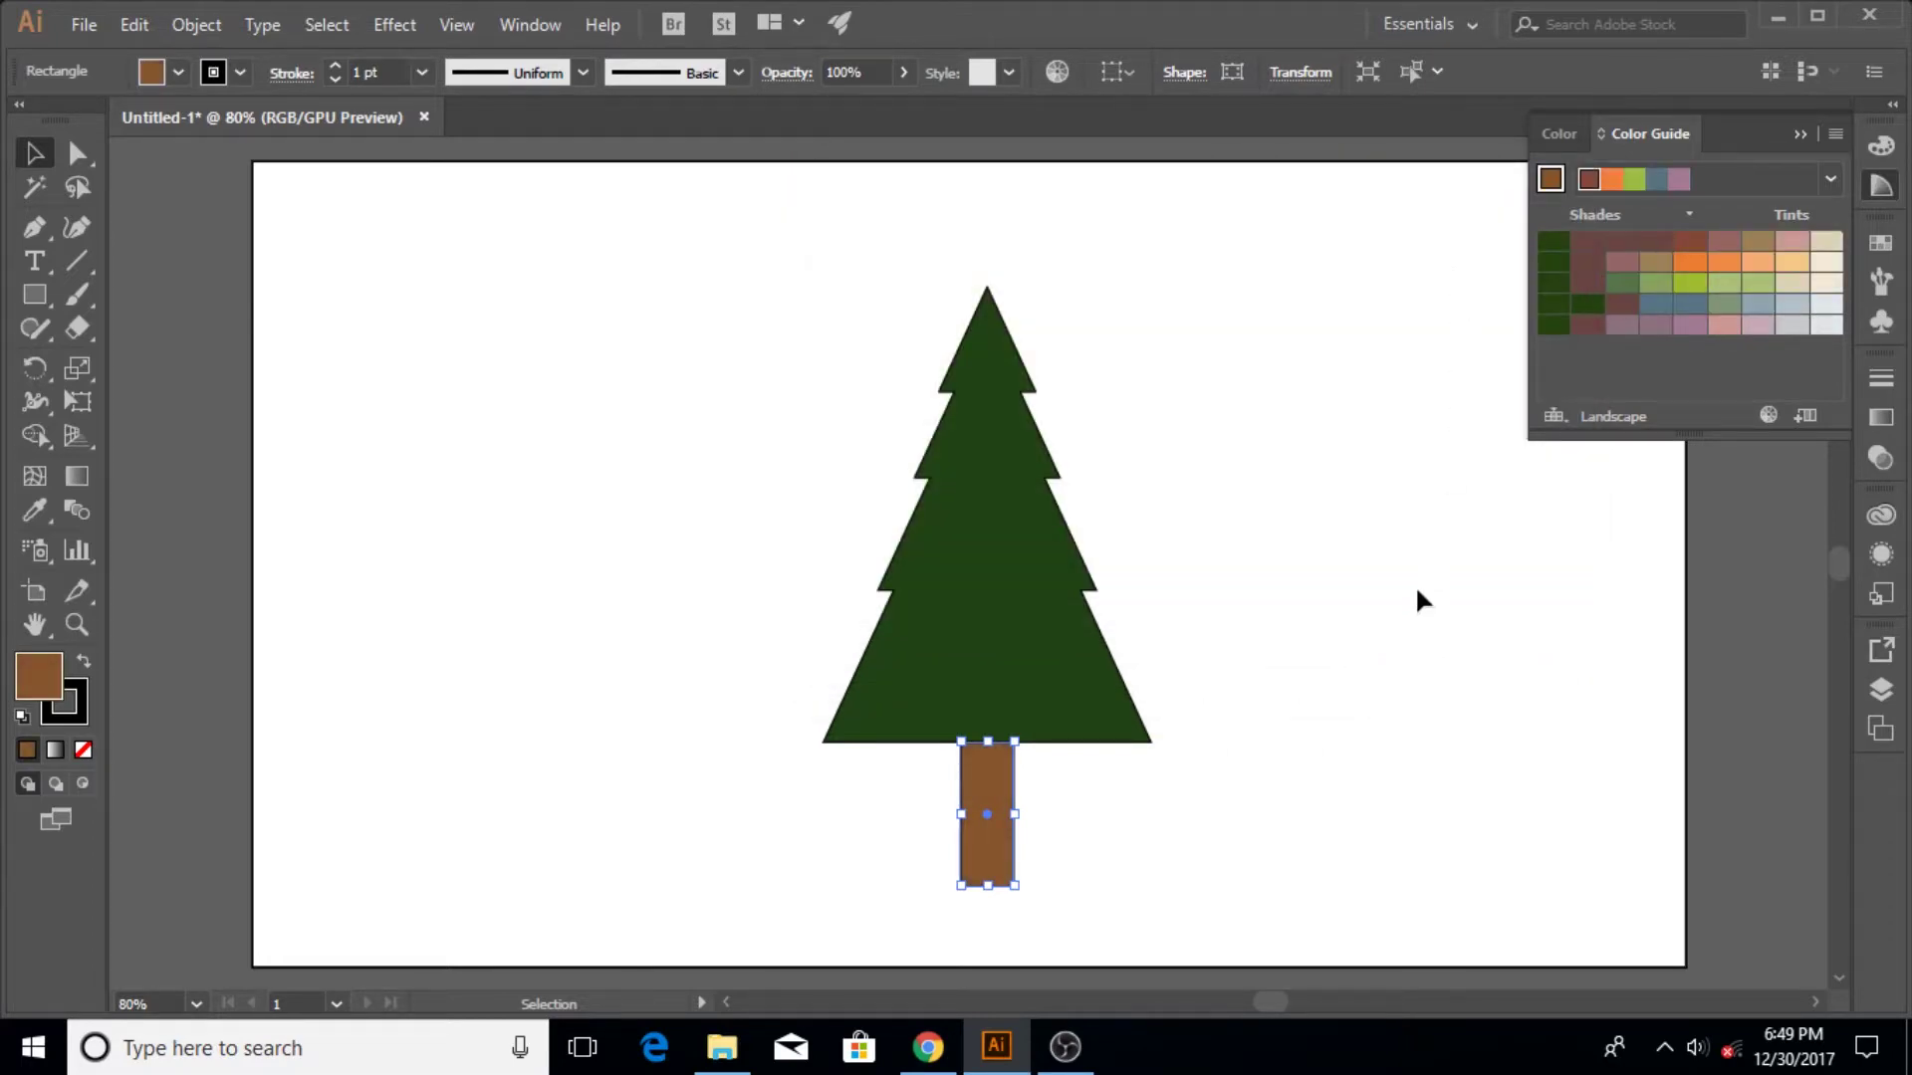
{"action": "left_click", "coordinate": [1418, 592]}
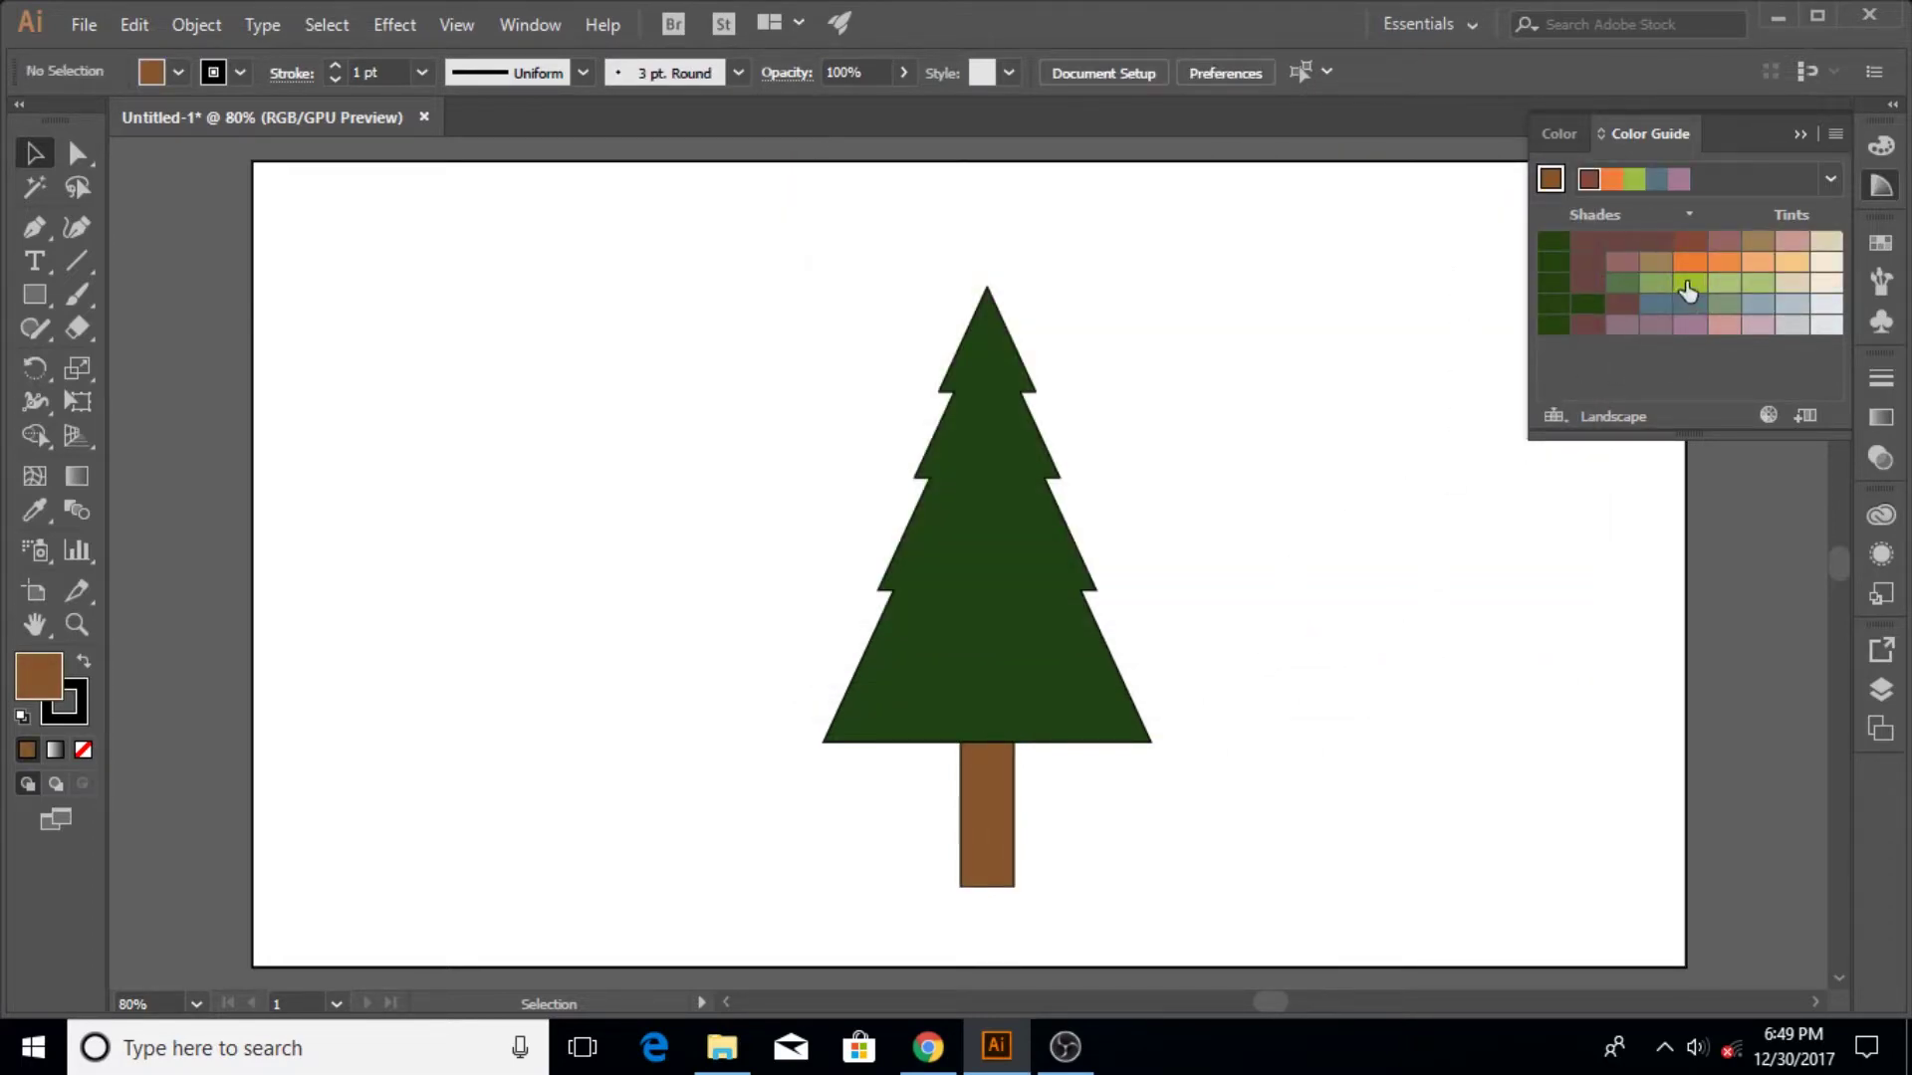
Step: Try an orange guide swatch on the trunk, replace it with the reddish-brown swatch in the first row, and deselect
{"action": "left_click", "coordinate": [990, 794]}
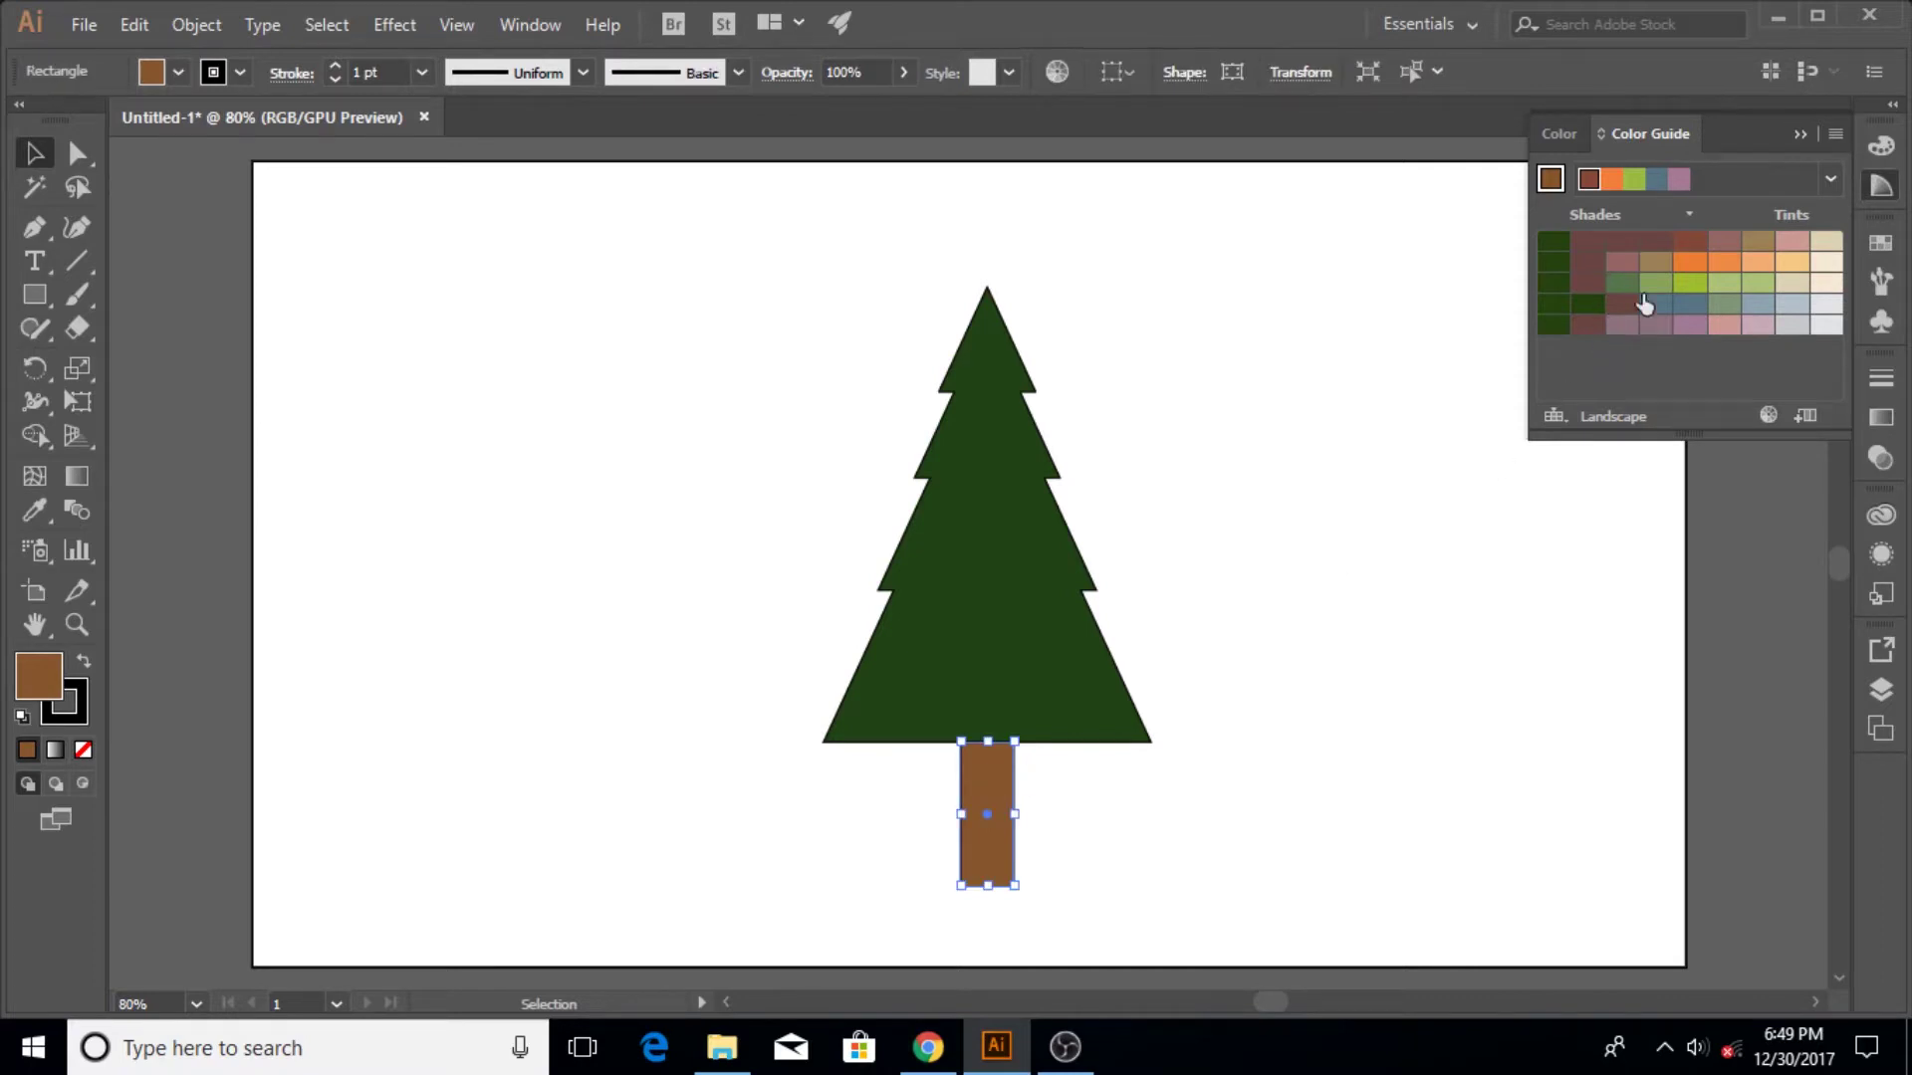
{"action": "left_click", "coordinate": [1689, 264]}
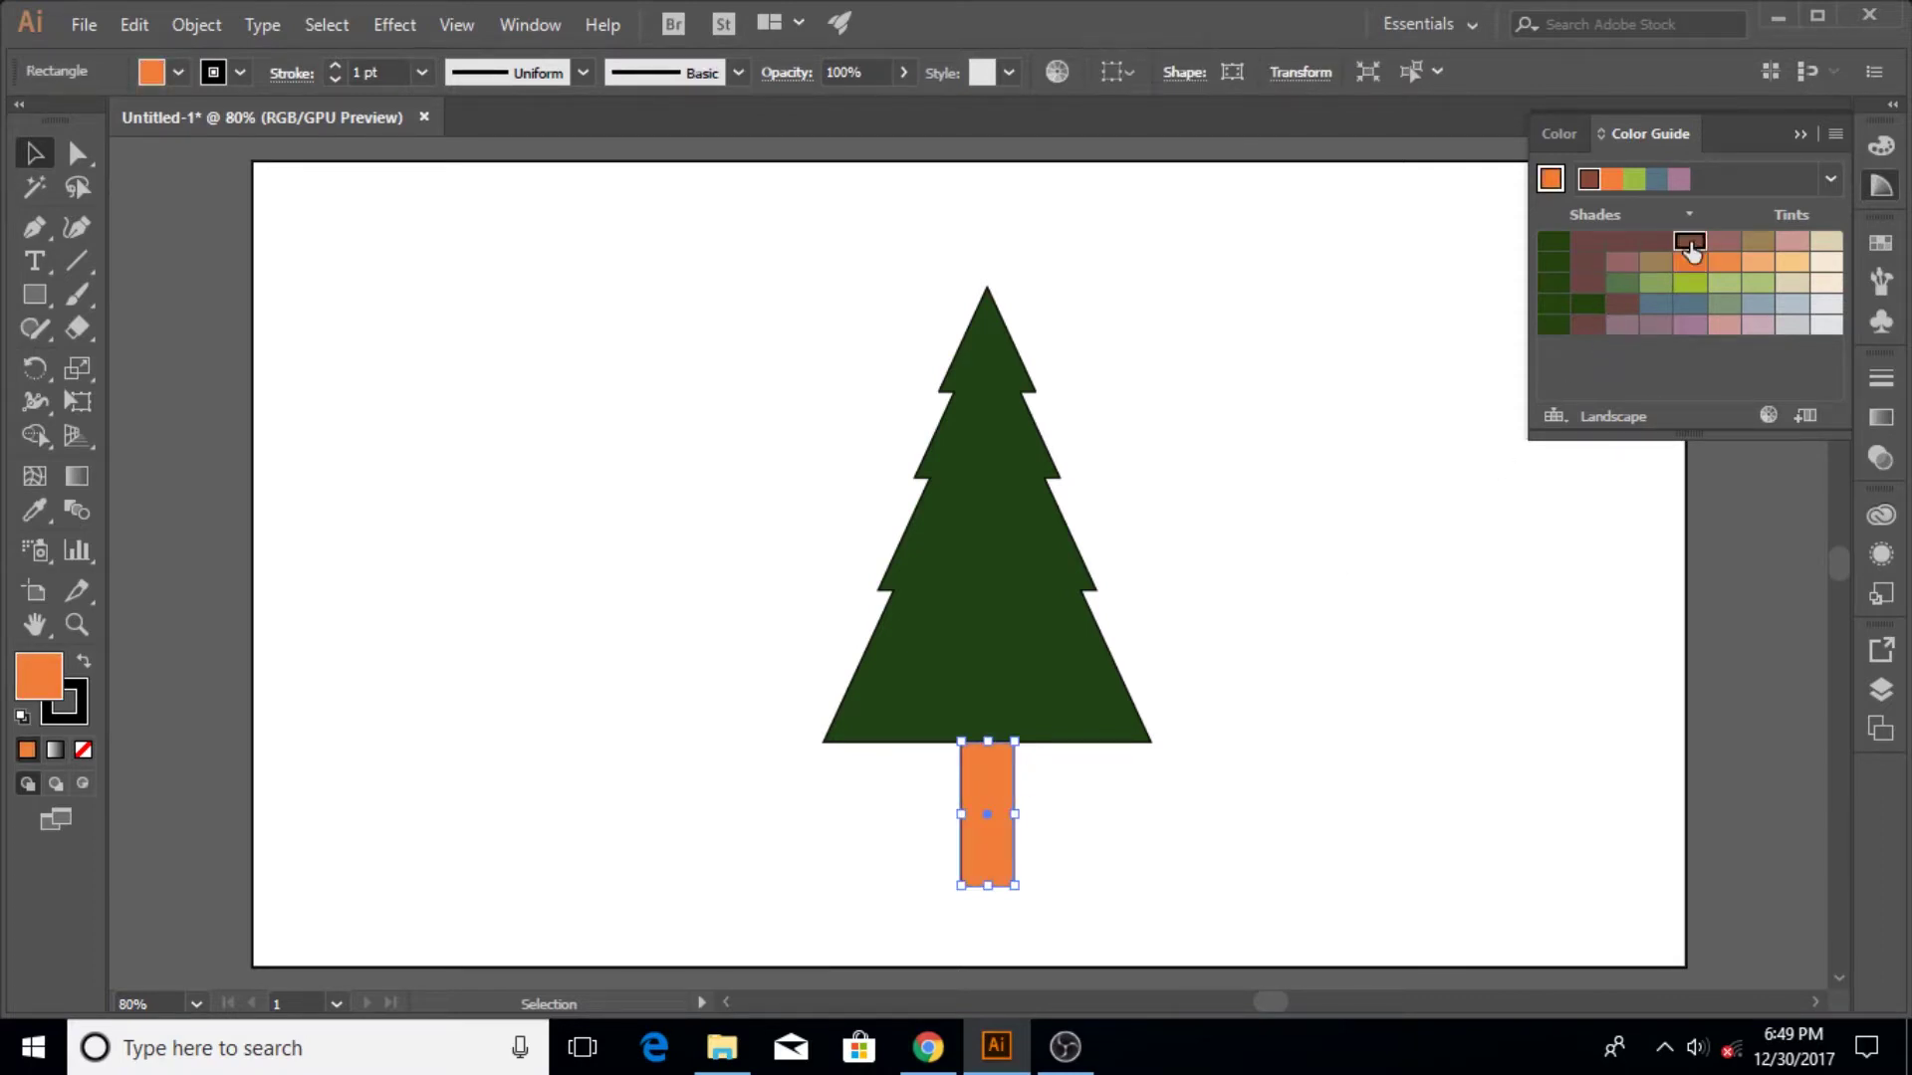
{"action": "left_click", "coordinate": [1525, 480]}
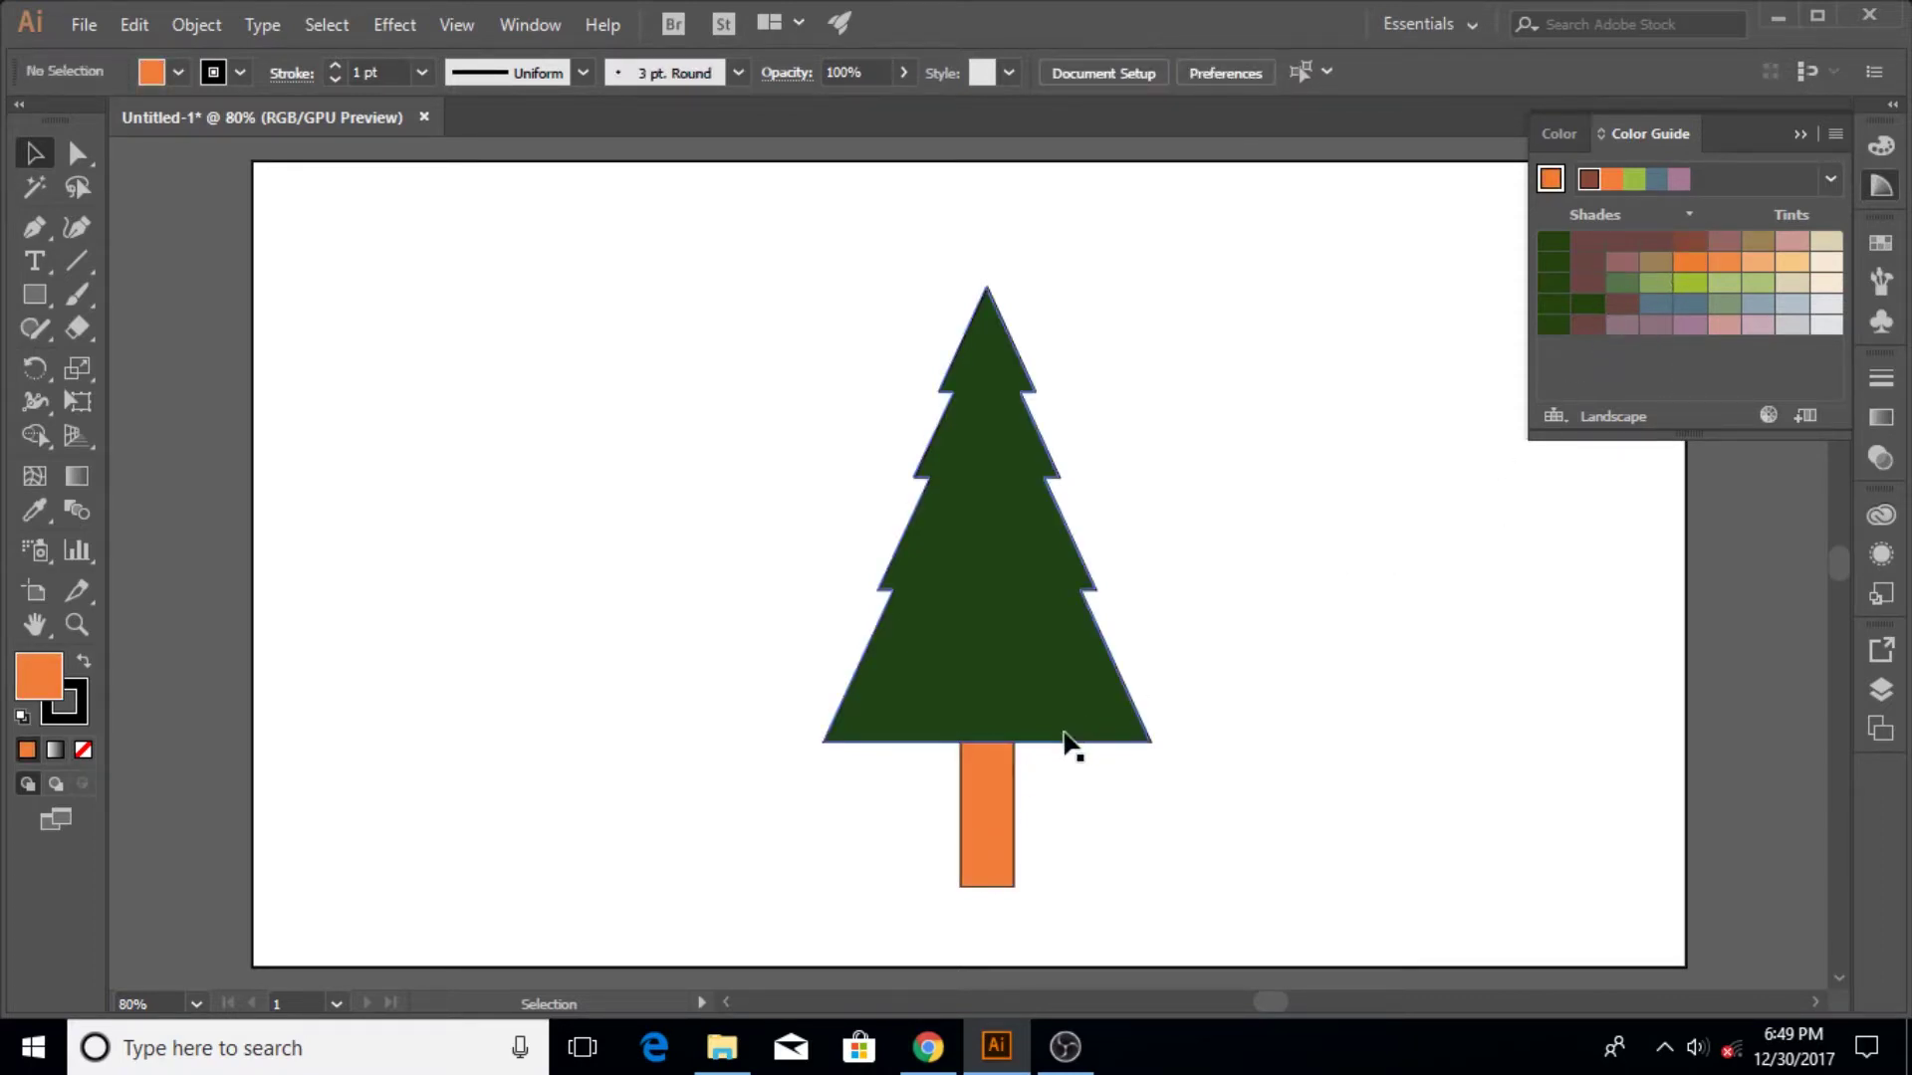
{"action": "left_click", "coordinate": [992, 808]}
{"action": "left_click", "coordinate": [1690, 241]}
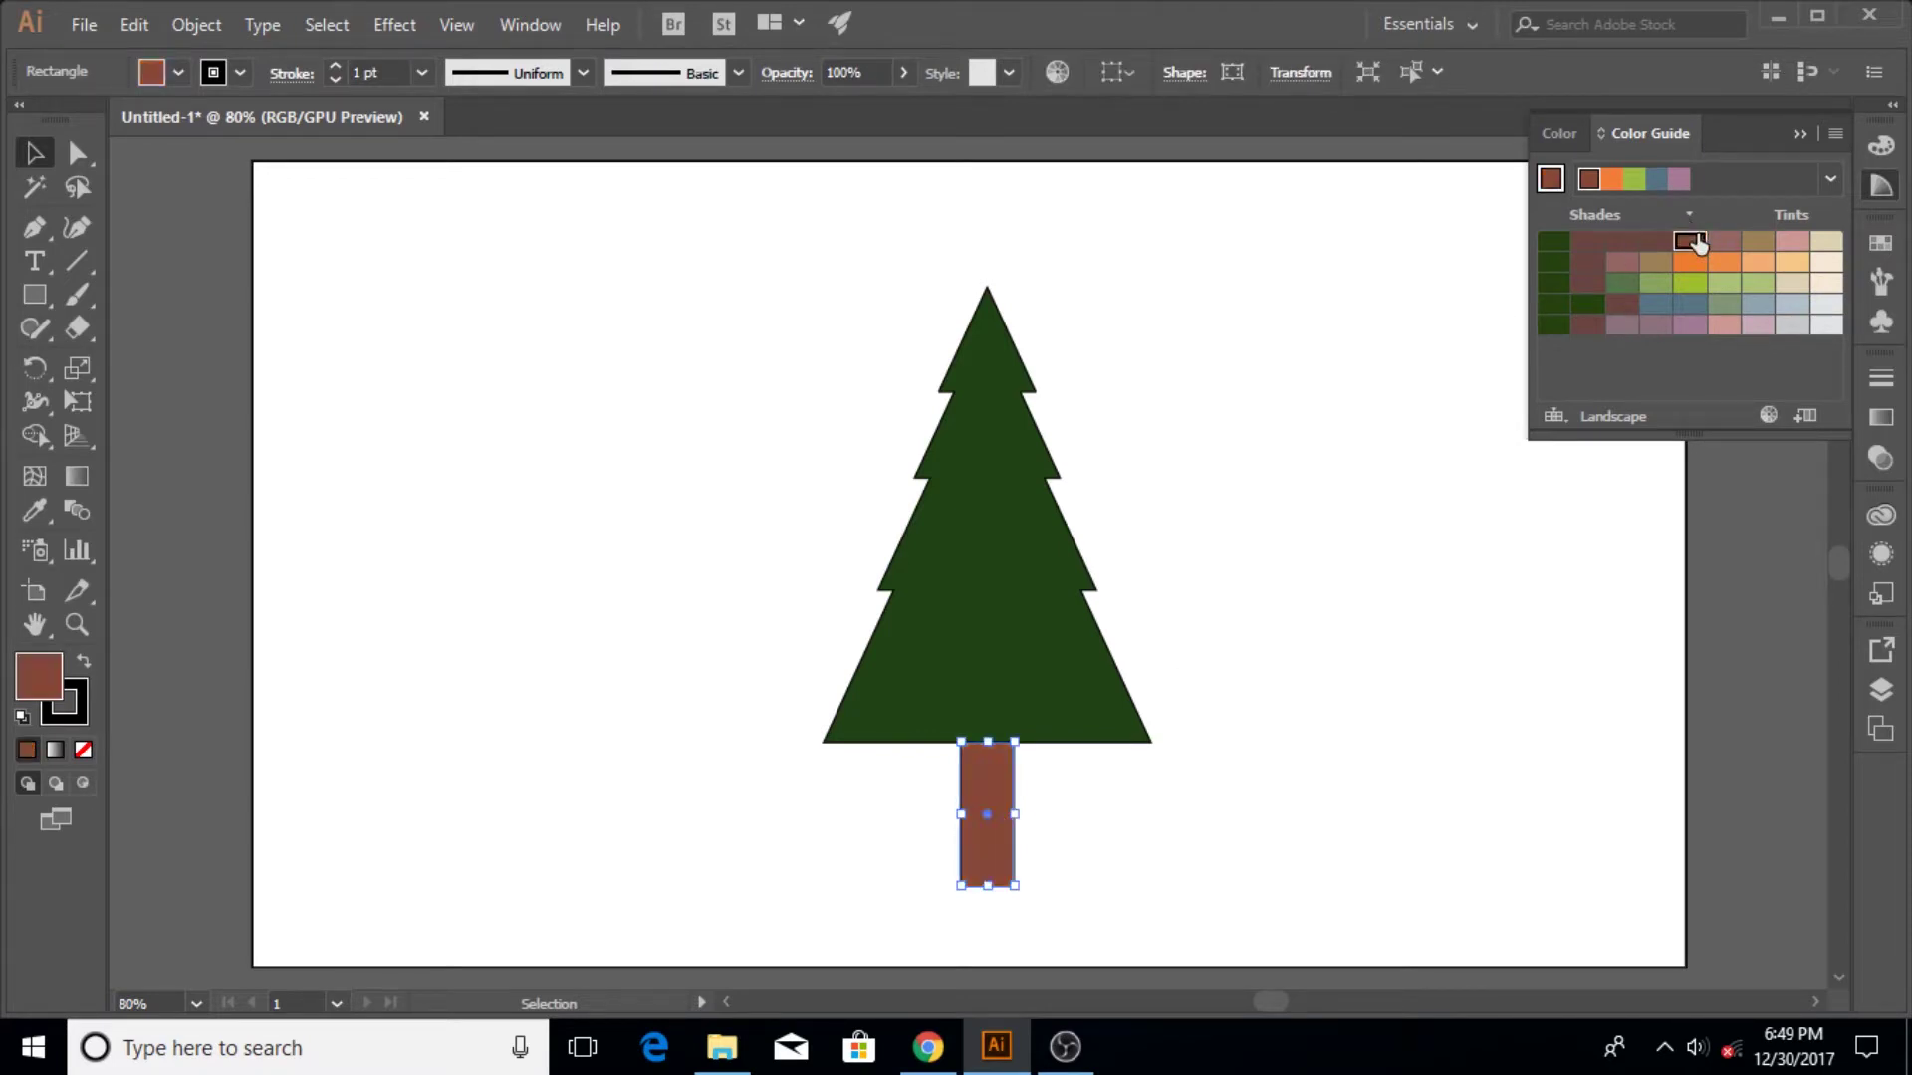
{"action": "left_click", "coordinate": [1479, 486]}
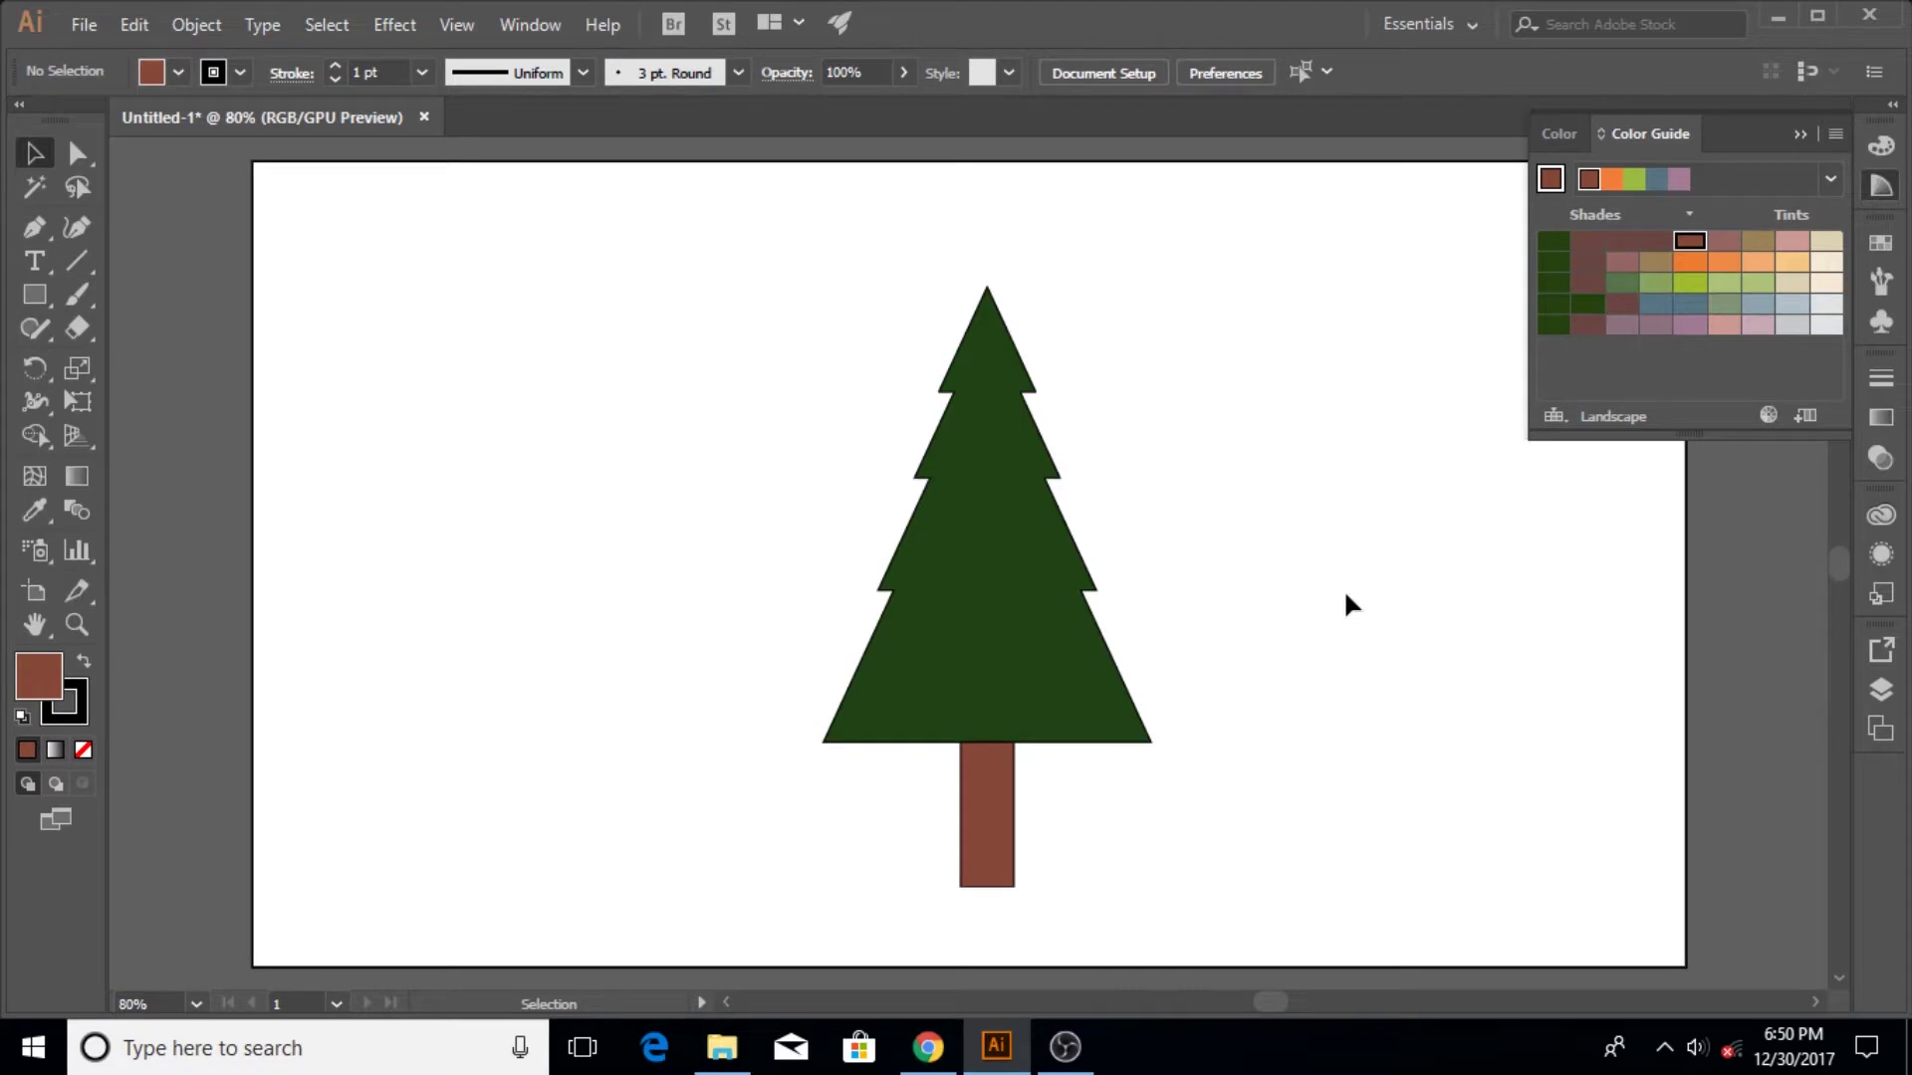
Step: Brighten the foliage fill to green 3C661B in the Color Picker, deselect it, and collapse the Color Guide
{"action": "left_click", "coordinate": [1009, 681]}
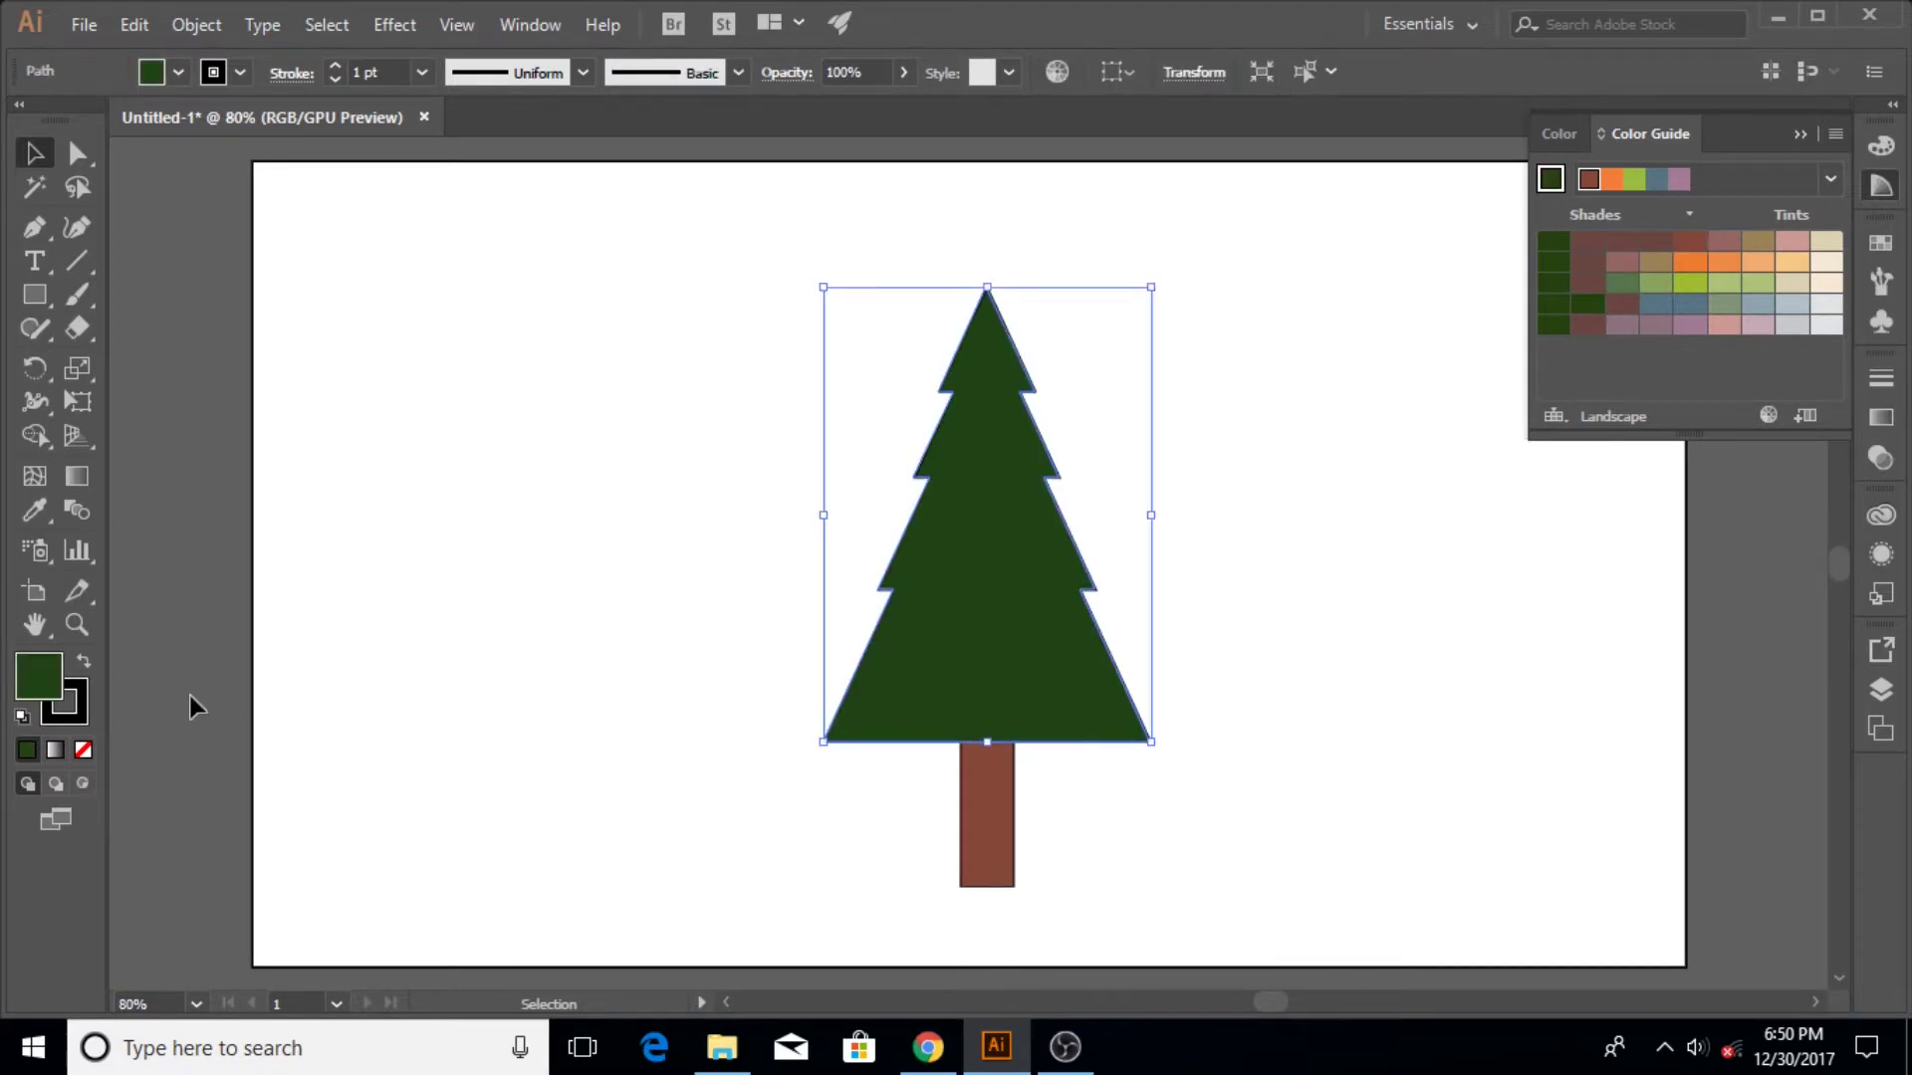
{"action": "double_click", "coordinate": [39, 677]}
{"action": "left_click", "coordinate": [1102, 515]}
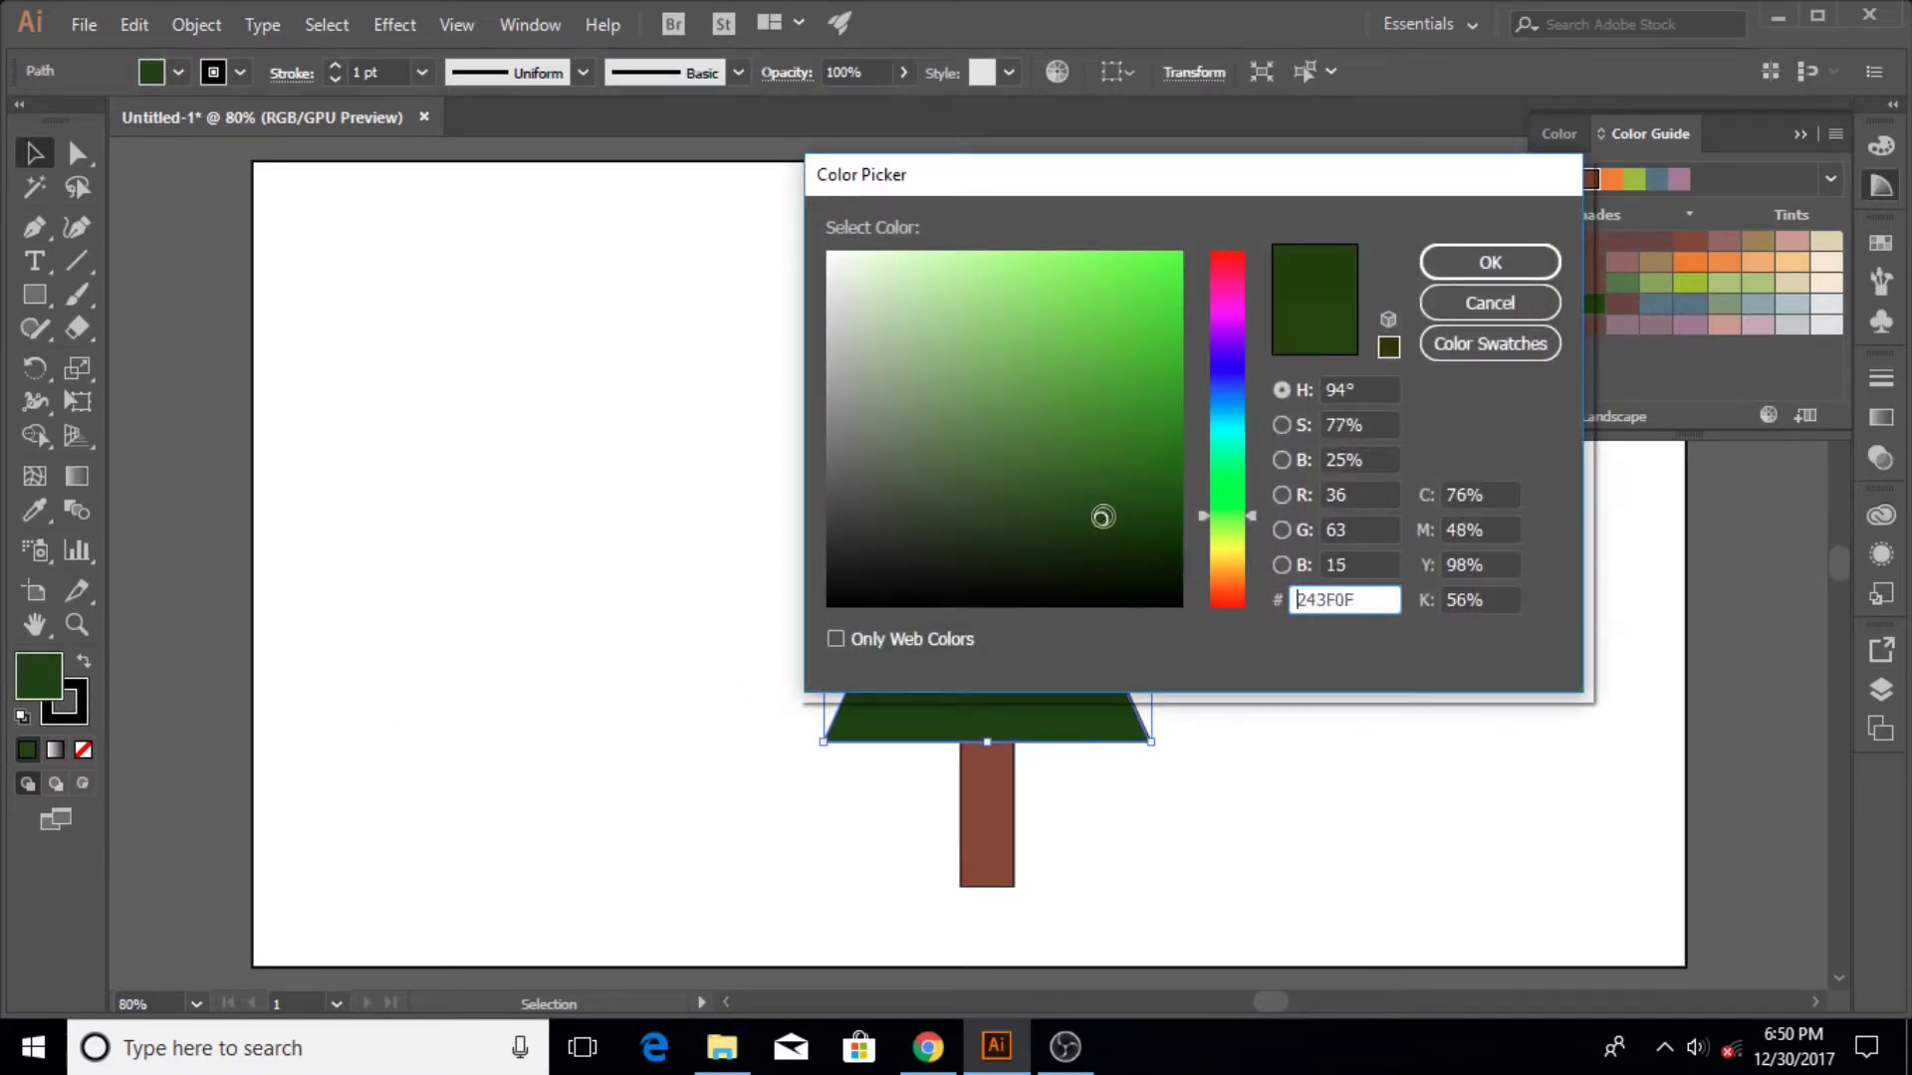
{"action": "left_click_drag", "start_coordinate": [1103, 516], "coordinate": [1089, 465]}
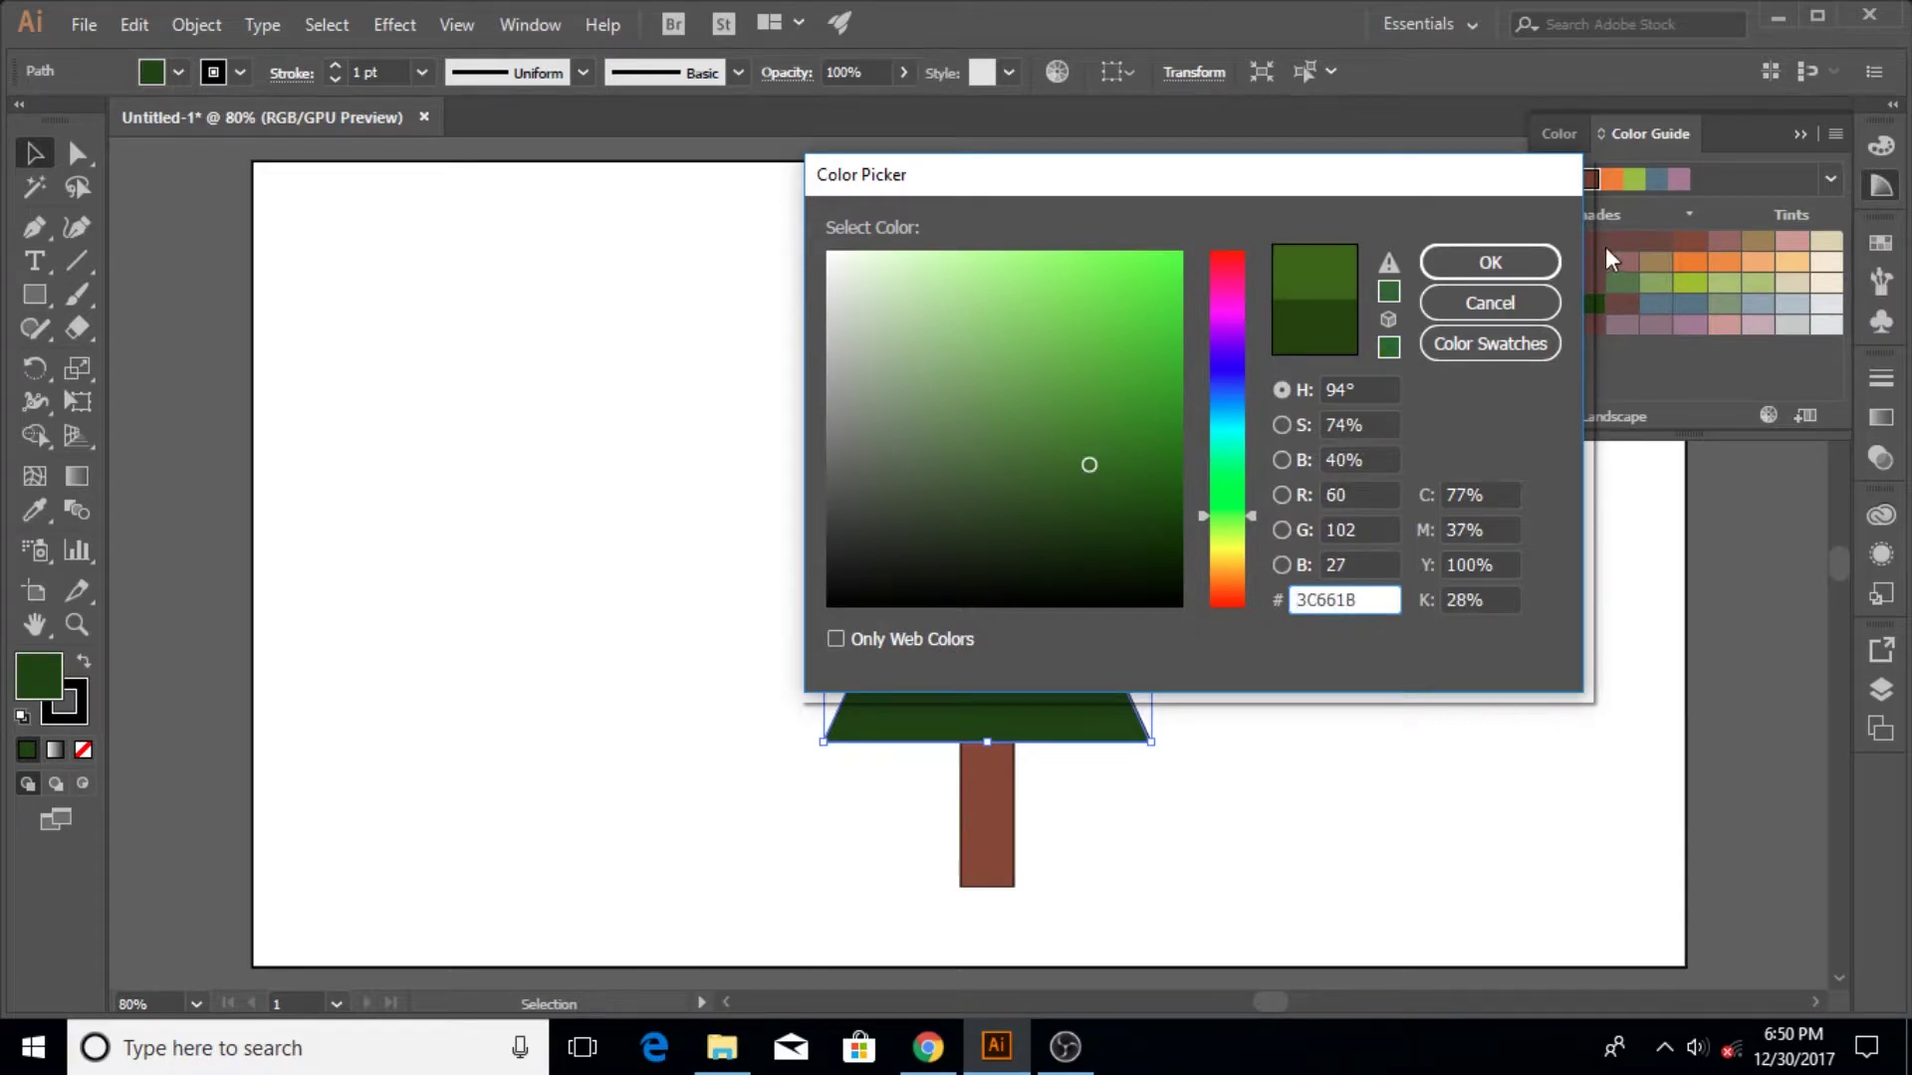
{"action": "left_click", "coordinate": [1532, 249]}
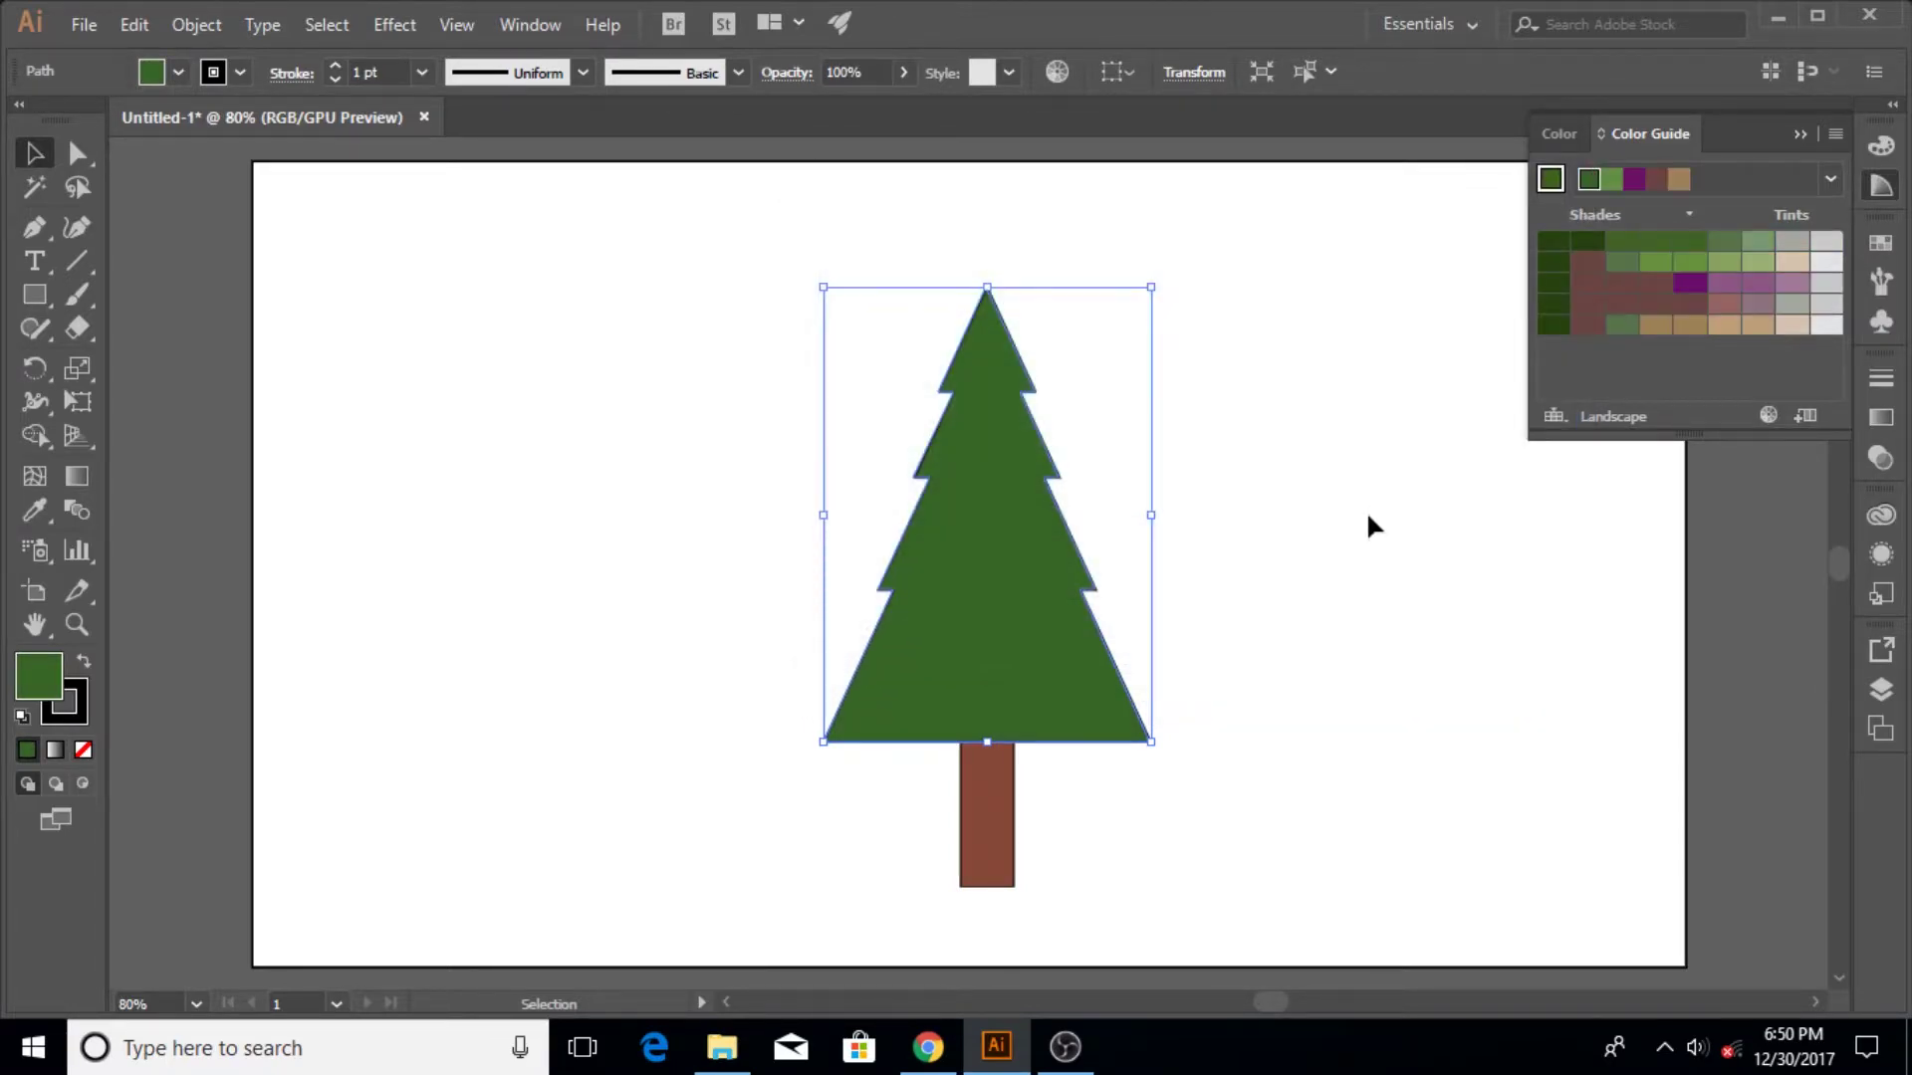
{"action": "left_click", "coordinate": [1418, 469]}
{"action": "left_click", "coordinate": [1800, 133]}
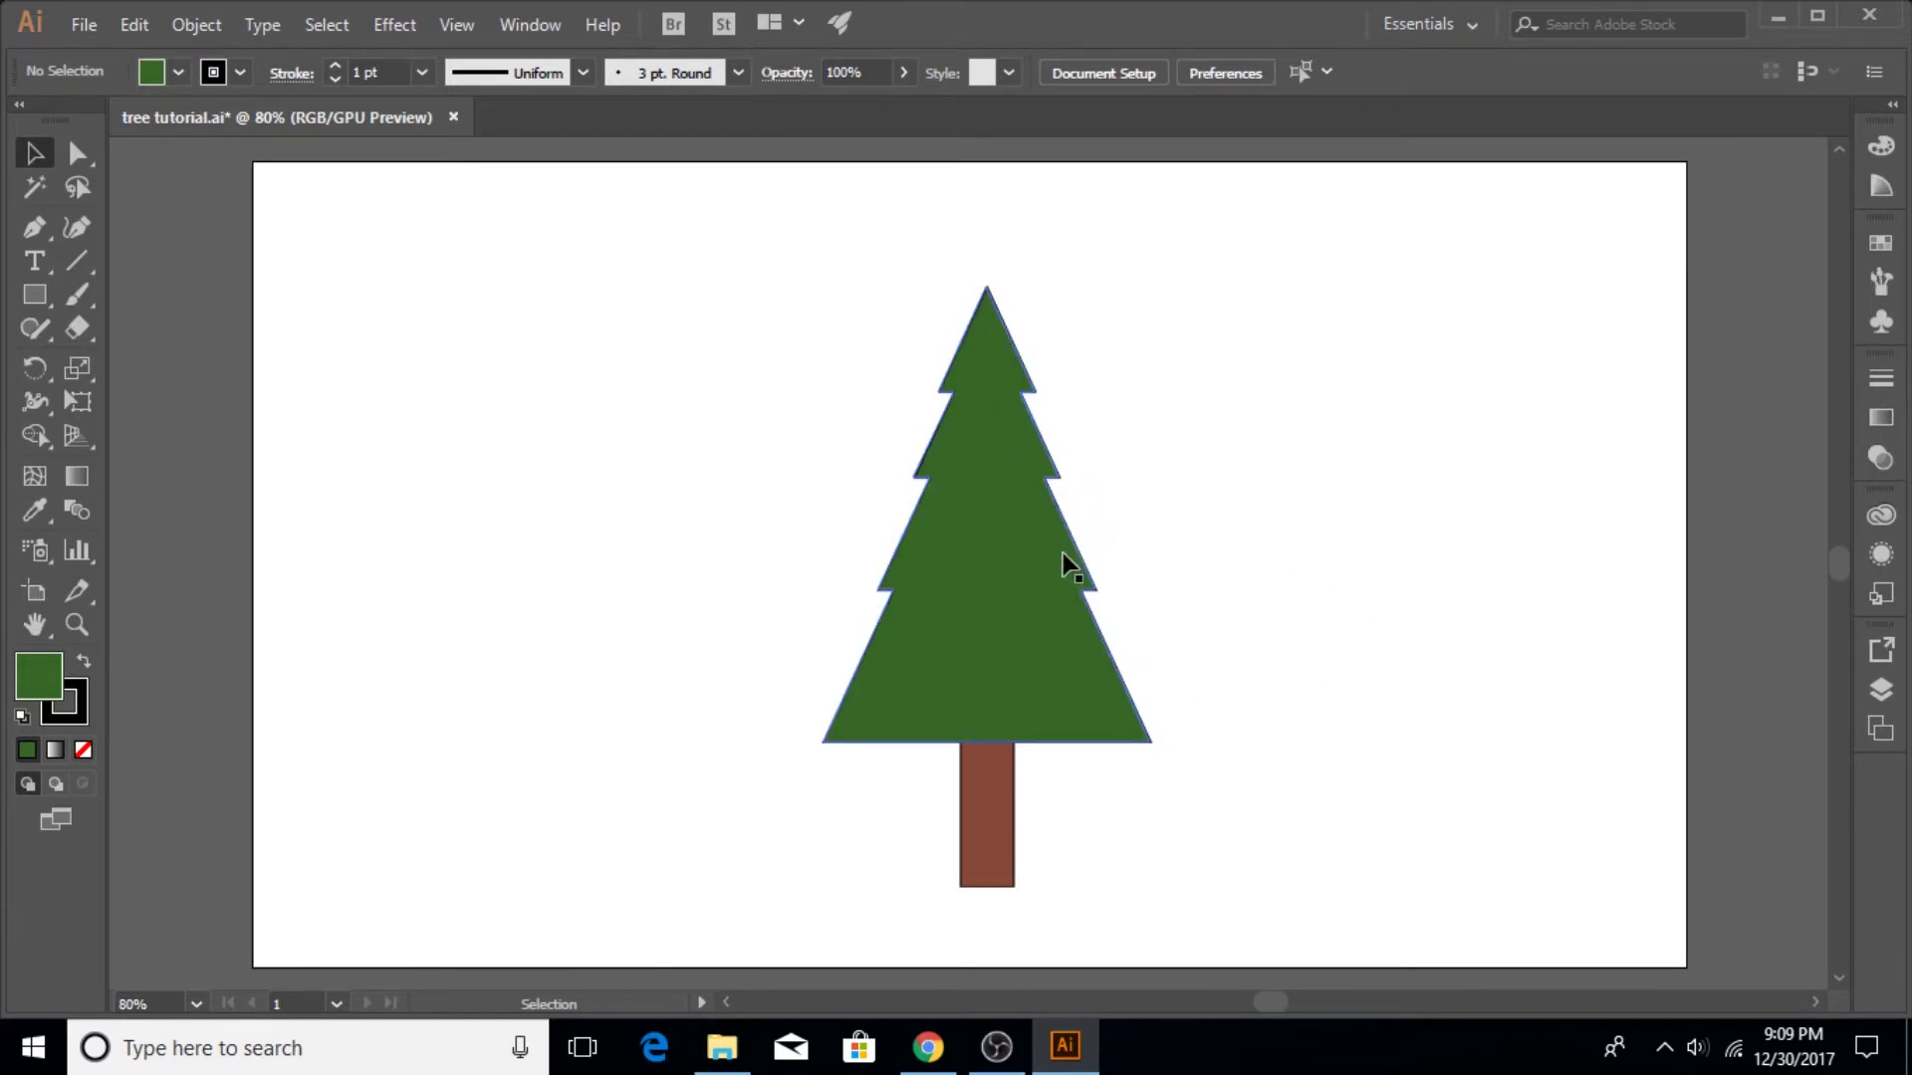
Step: Select the foliage shape and arrange it in front of the trunk
{"action": "left_click", "coordinate": [40, 230]}
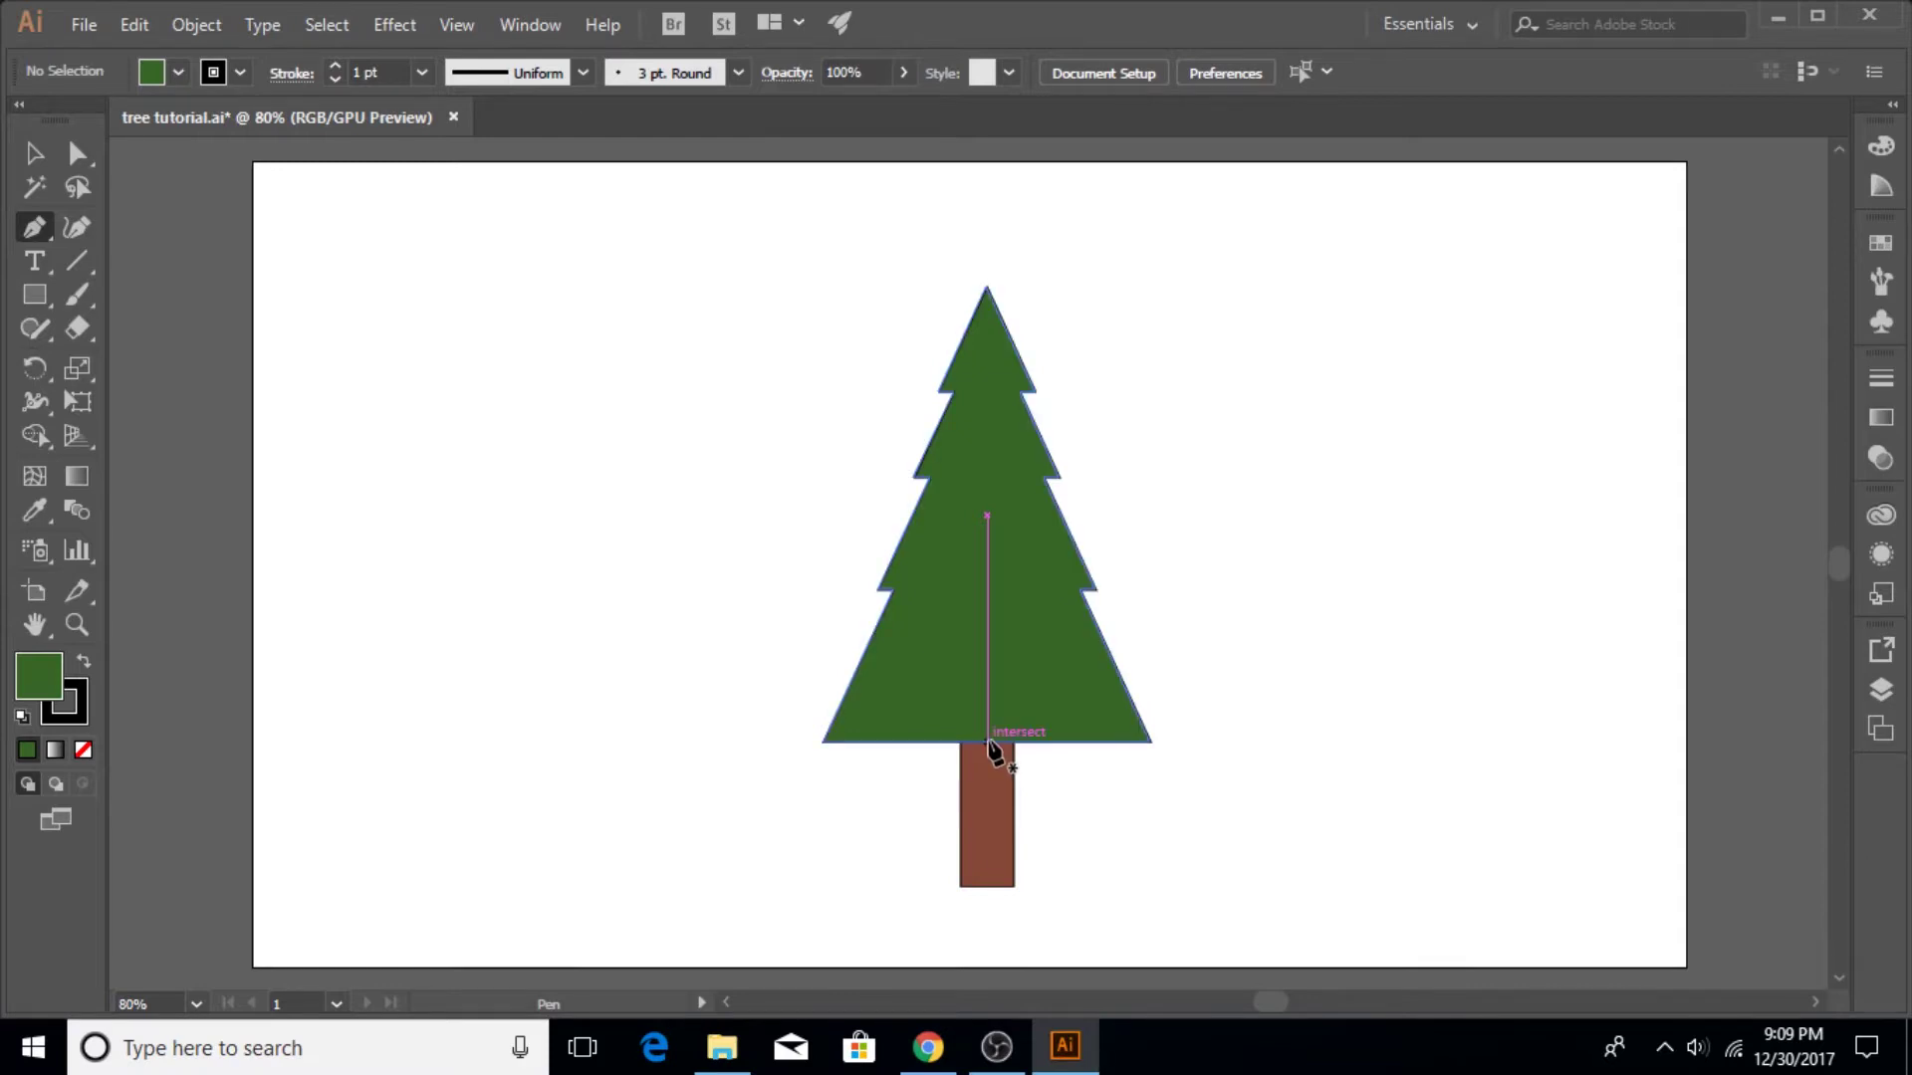
{"action": "left_click", "coordinate": [34, 152]}
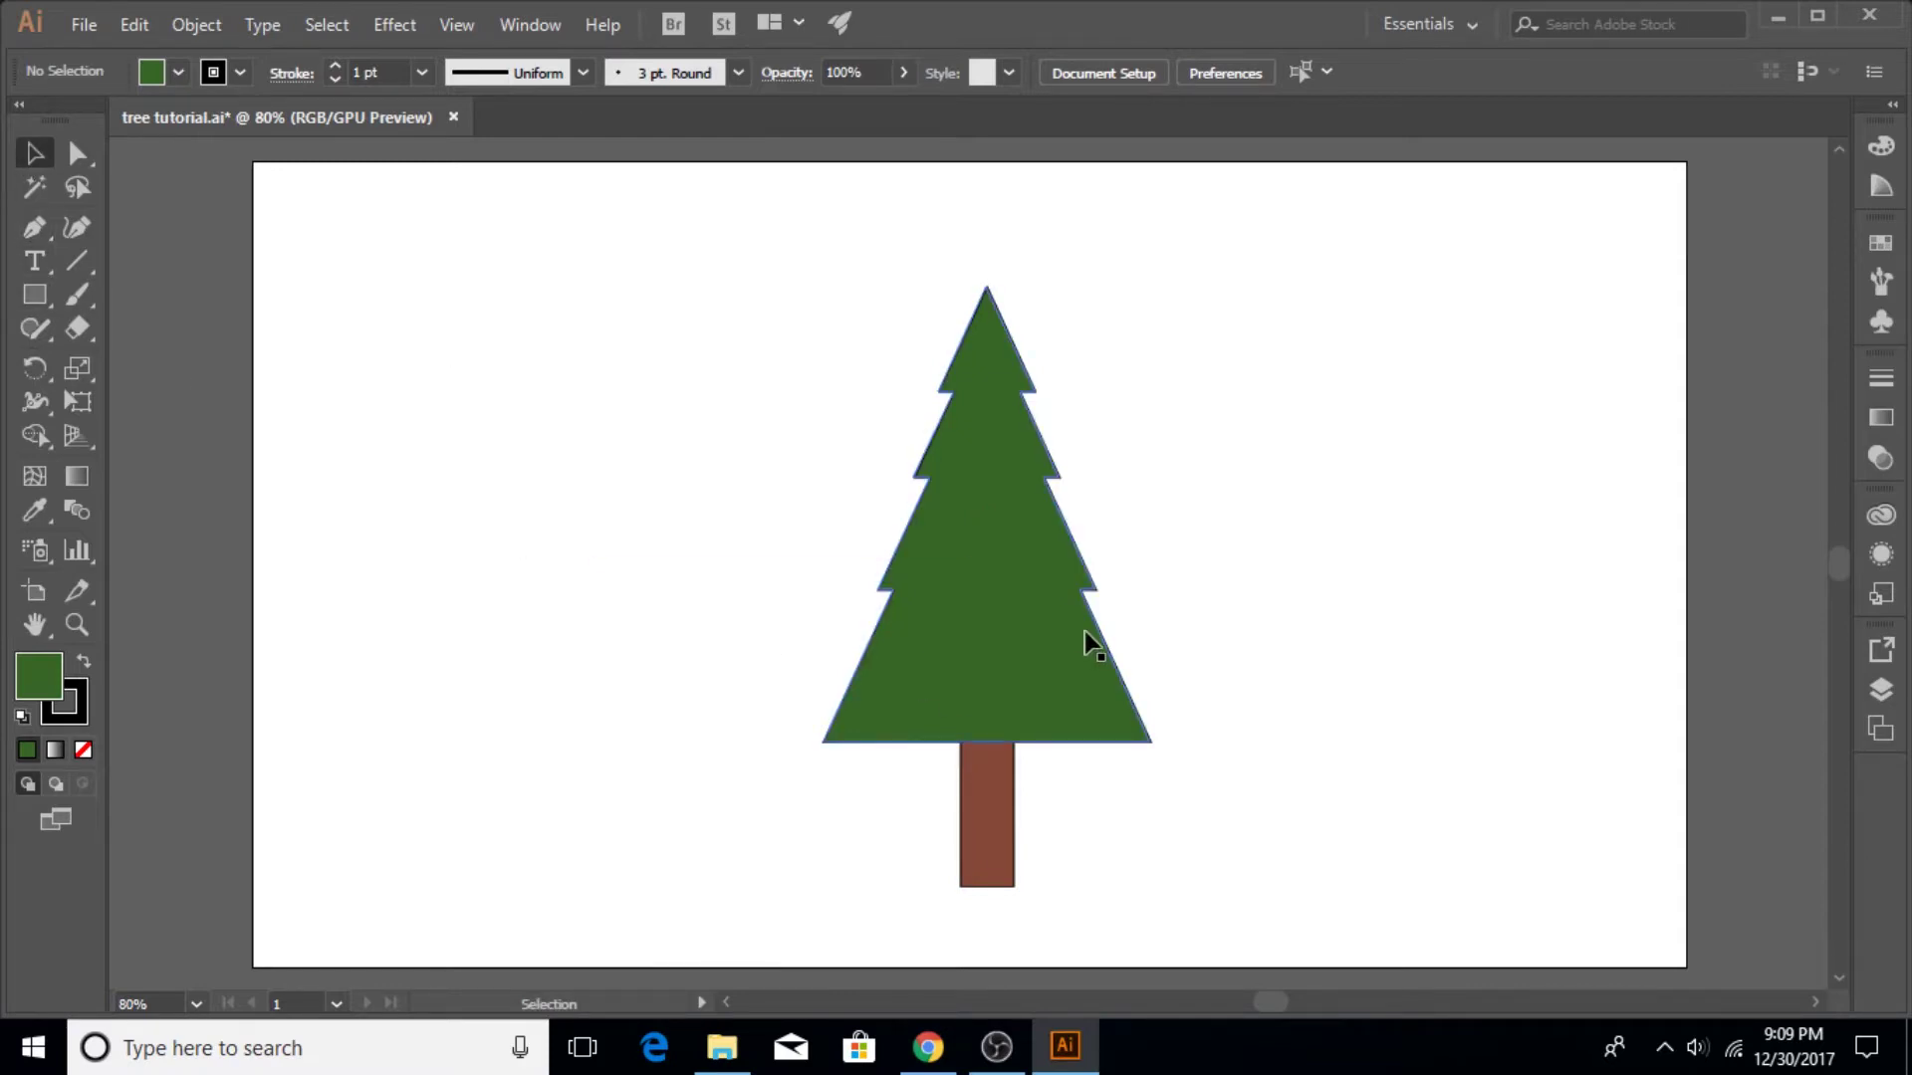
{"action": "left_click", "coordinate": [1049, 639]}
{"action": "right_click", "coordinate": [1049, 640]}
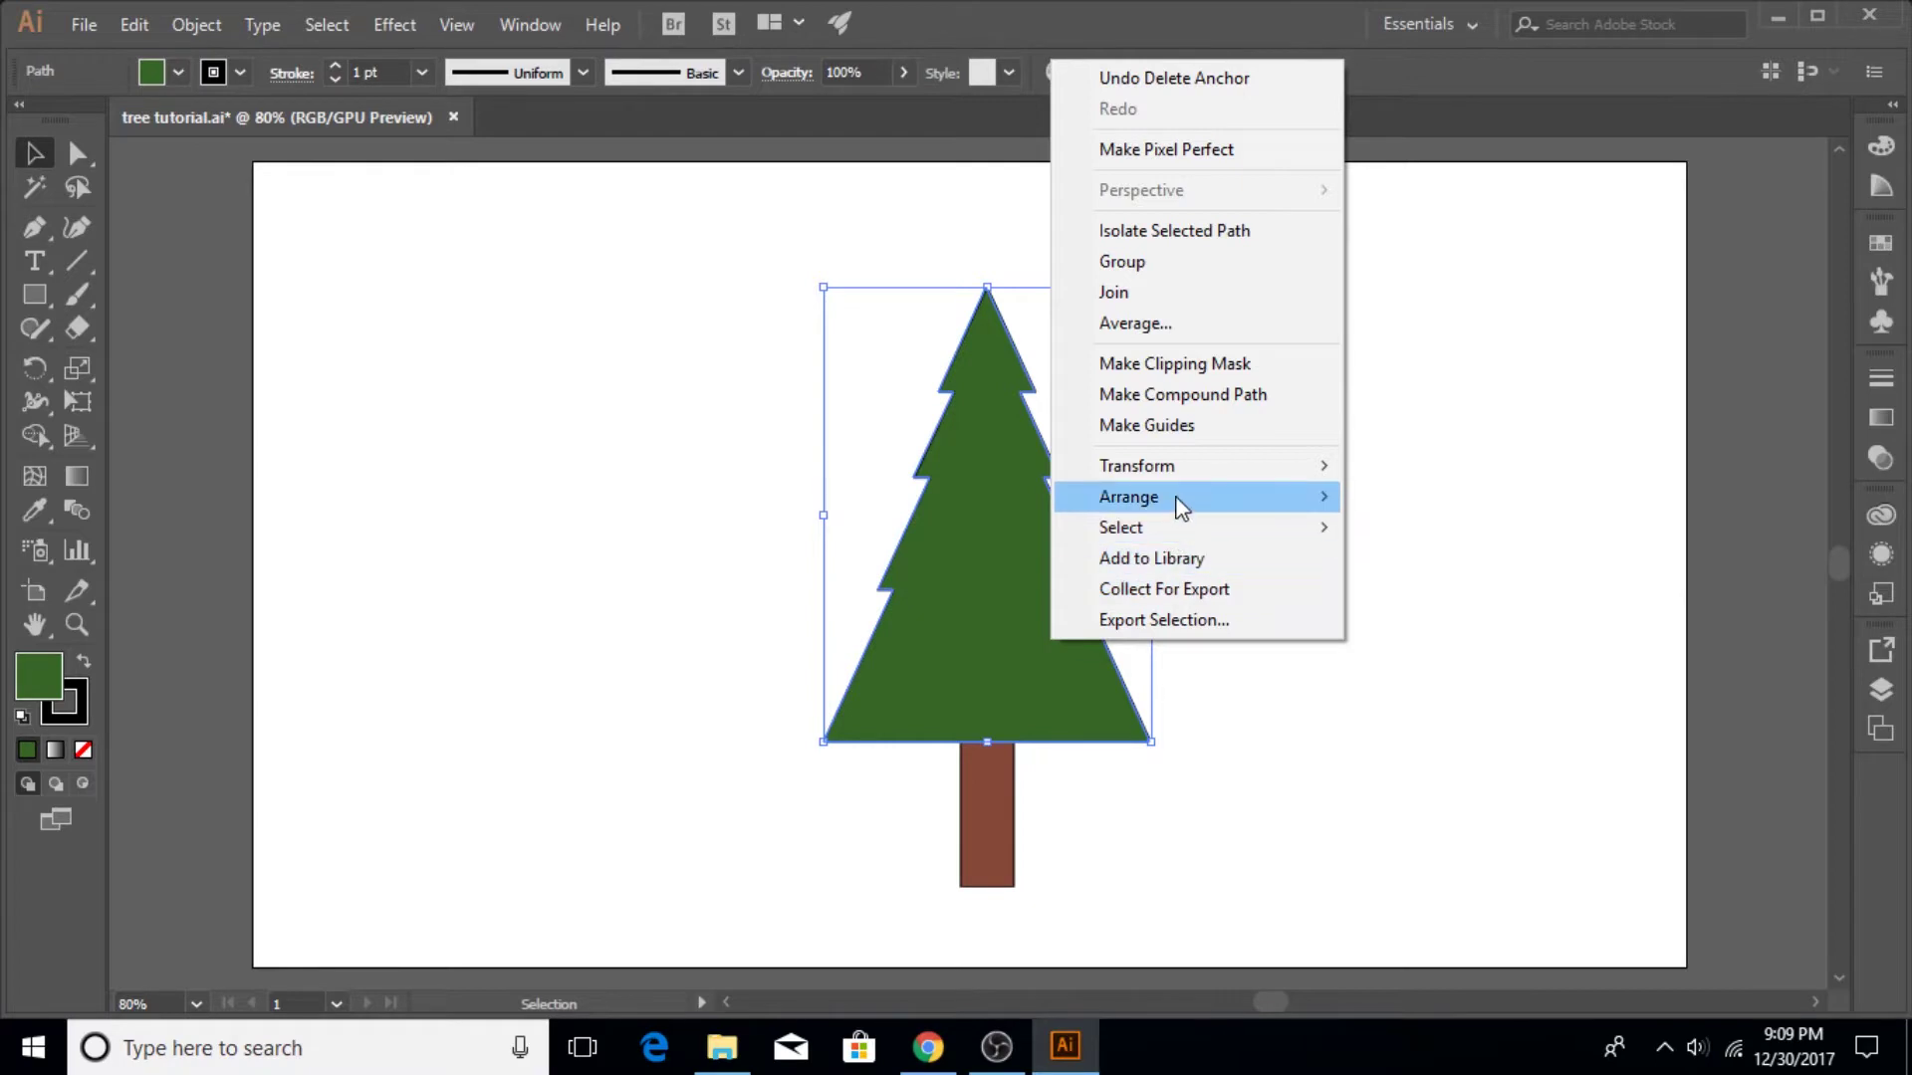
{"action": "mouse_move", "coordinate": [1181, 506]}
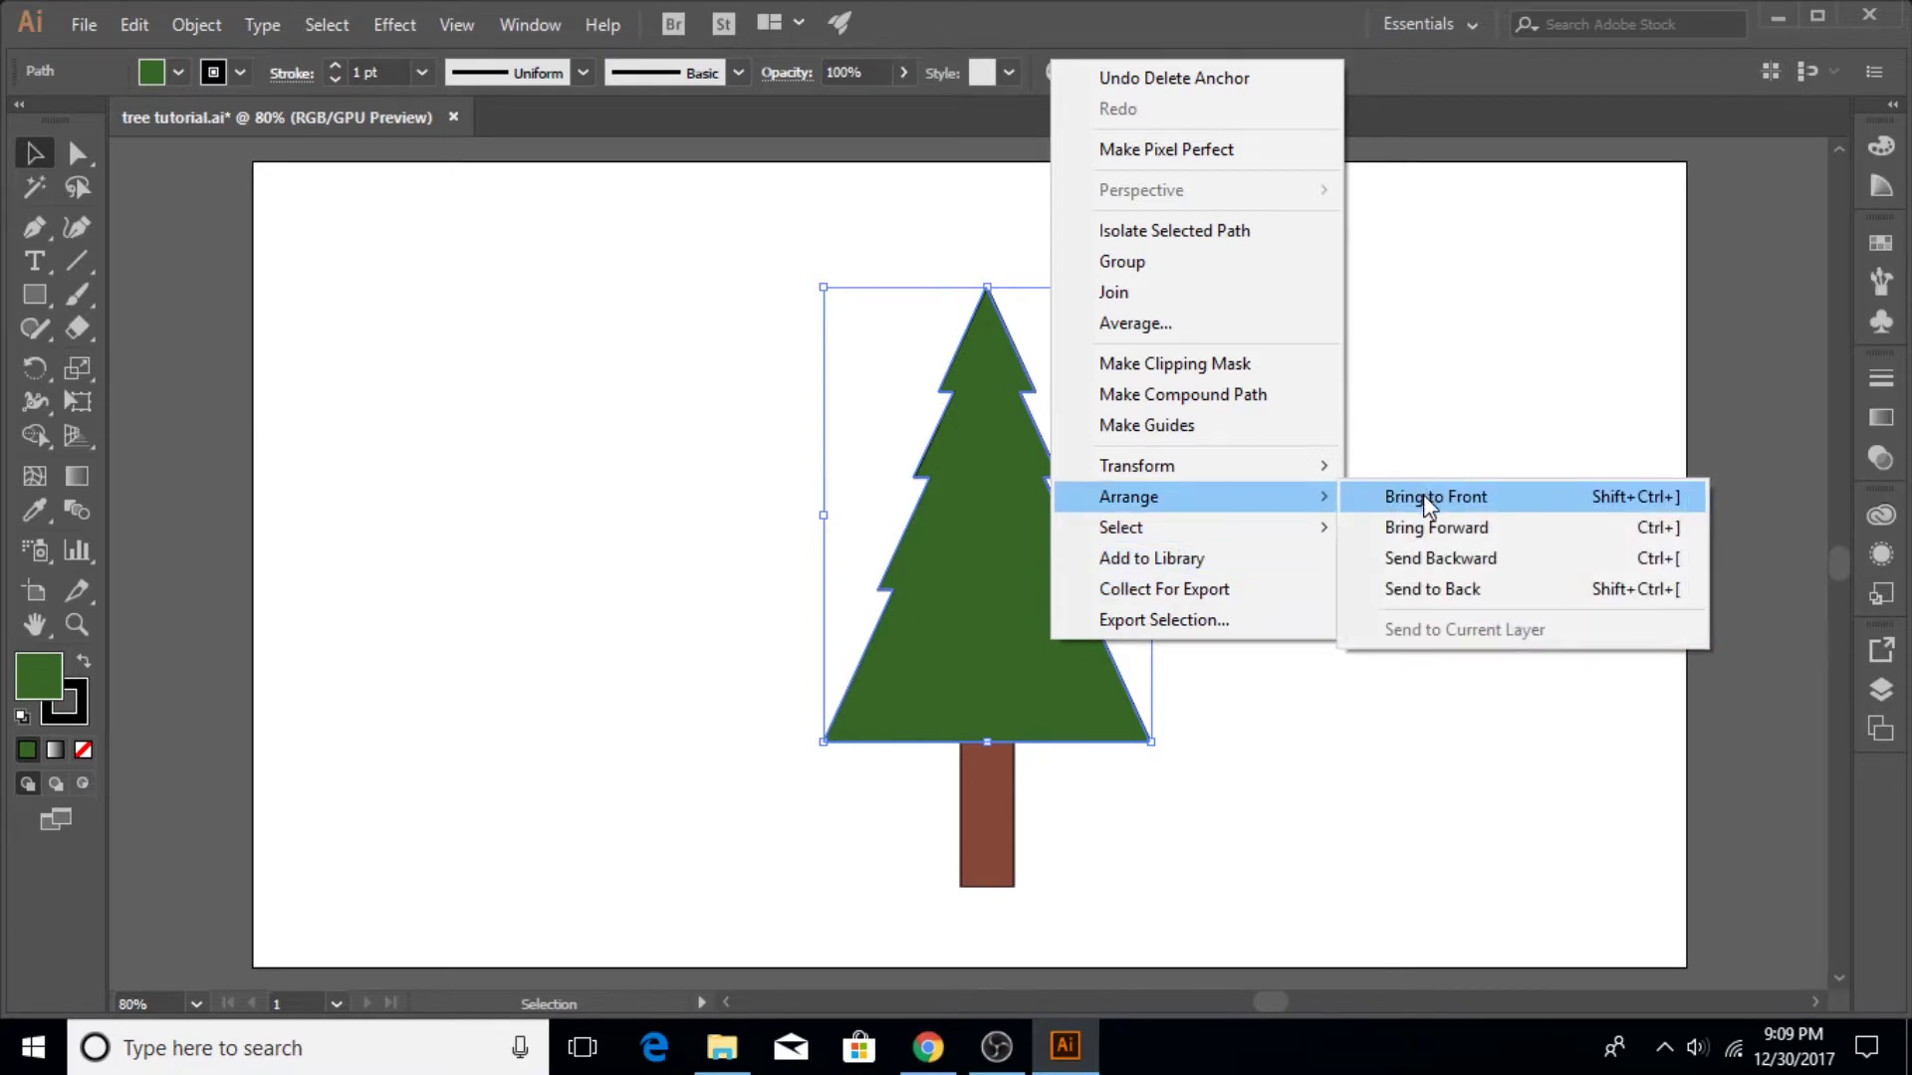
{"action": "left_click", "coordinate": [1374, 526]}
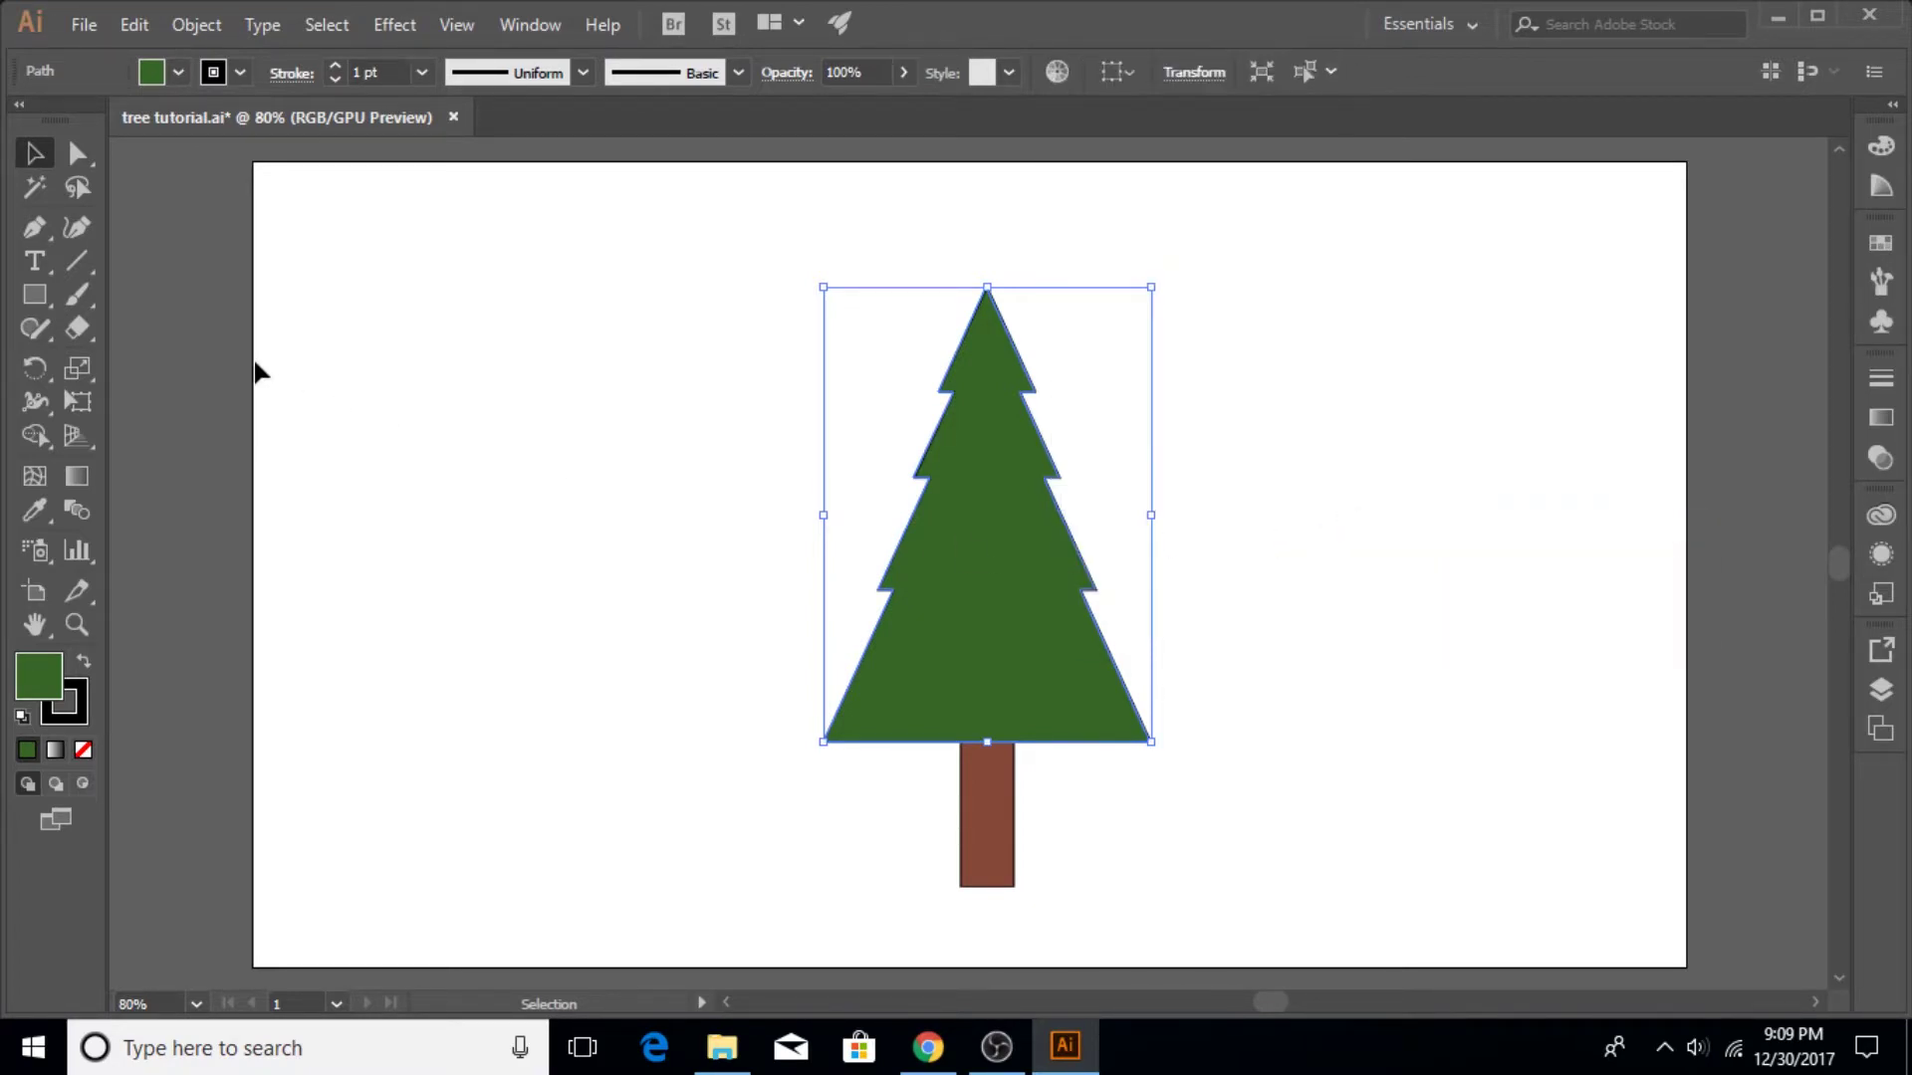
Step: Add an anchor point at the middle of the foliage's base and delete all anchor points of its right half
{"action": "left_click", "coordinate": [31, 225]}
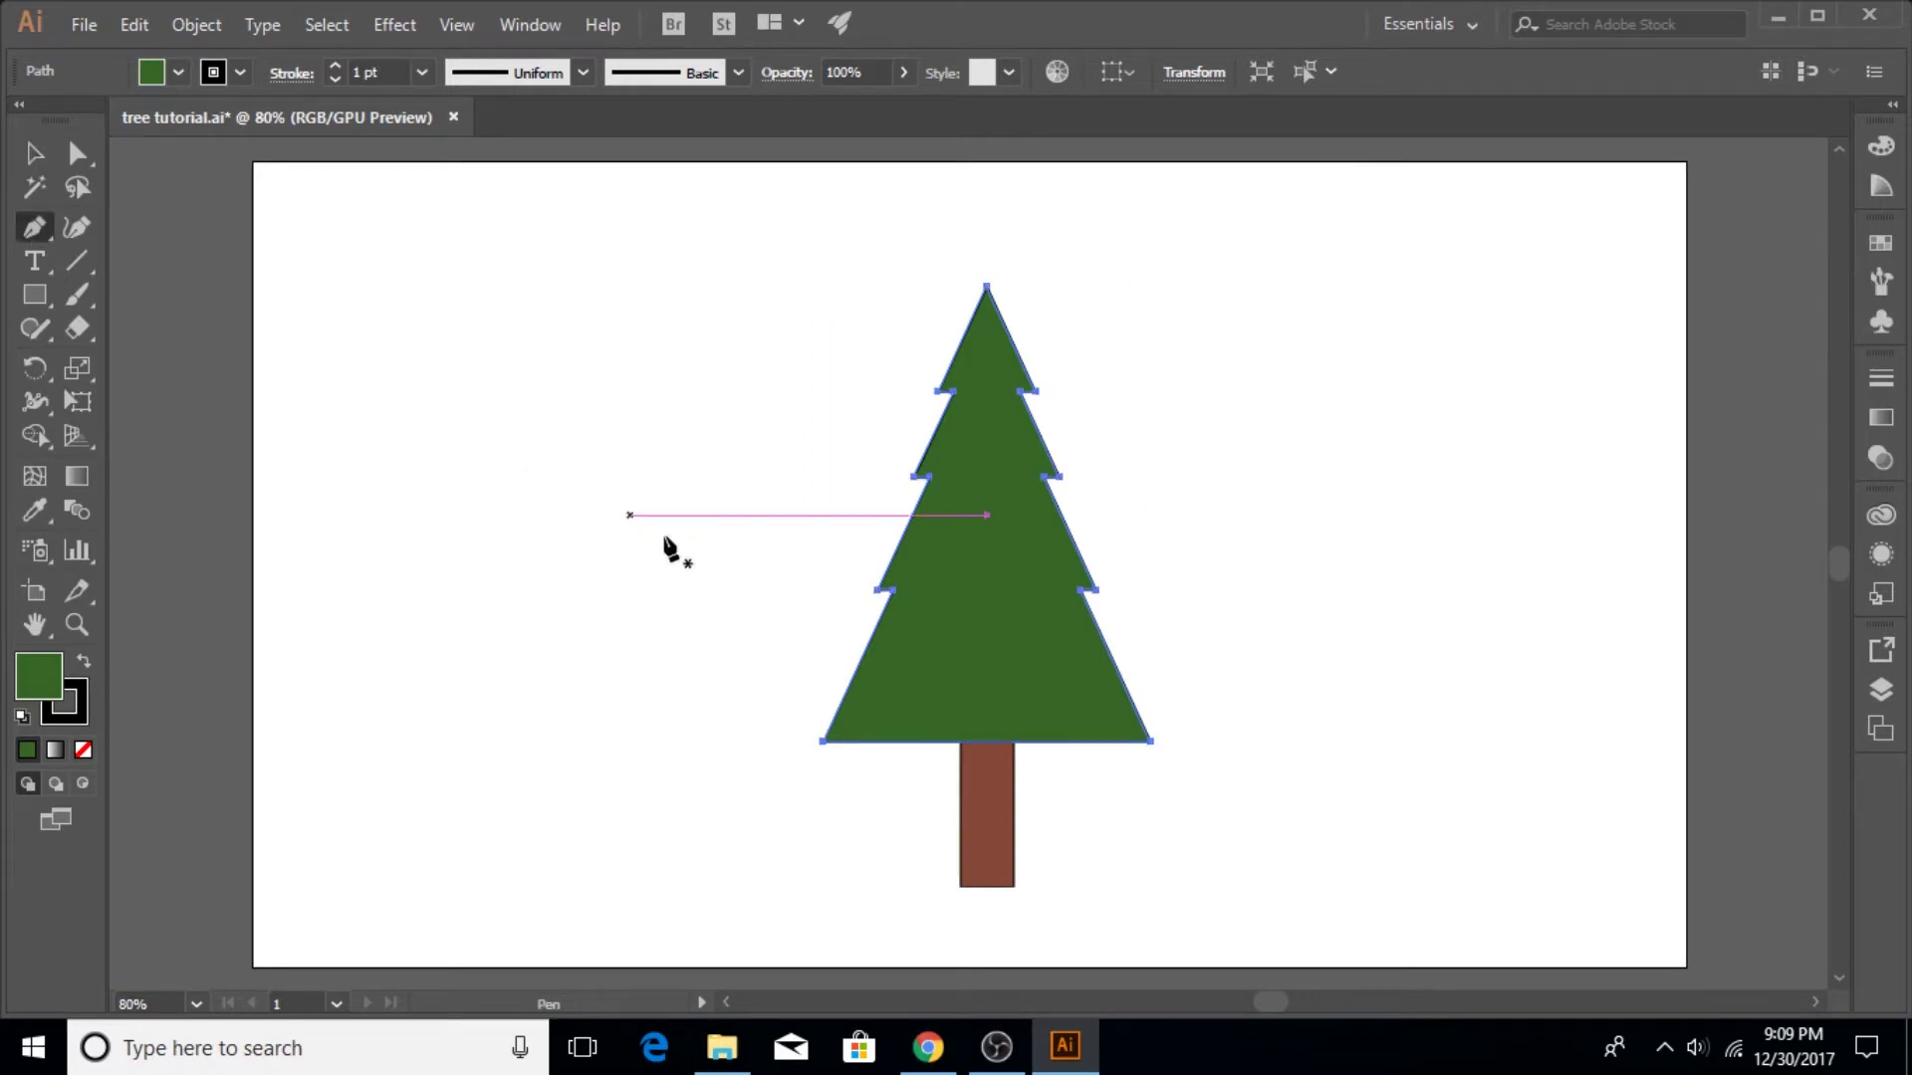
{"action": "left_click", "coordinate": [988, 742]}
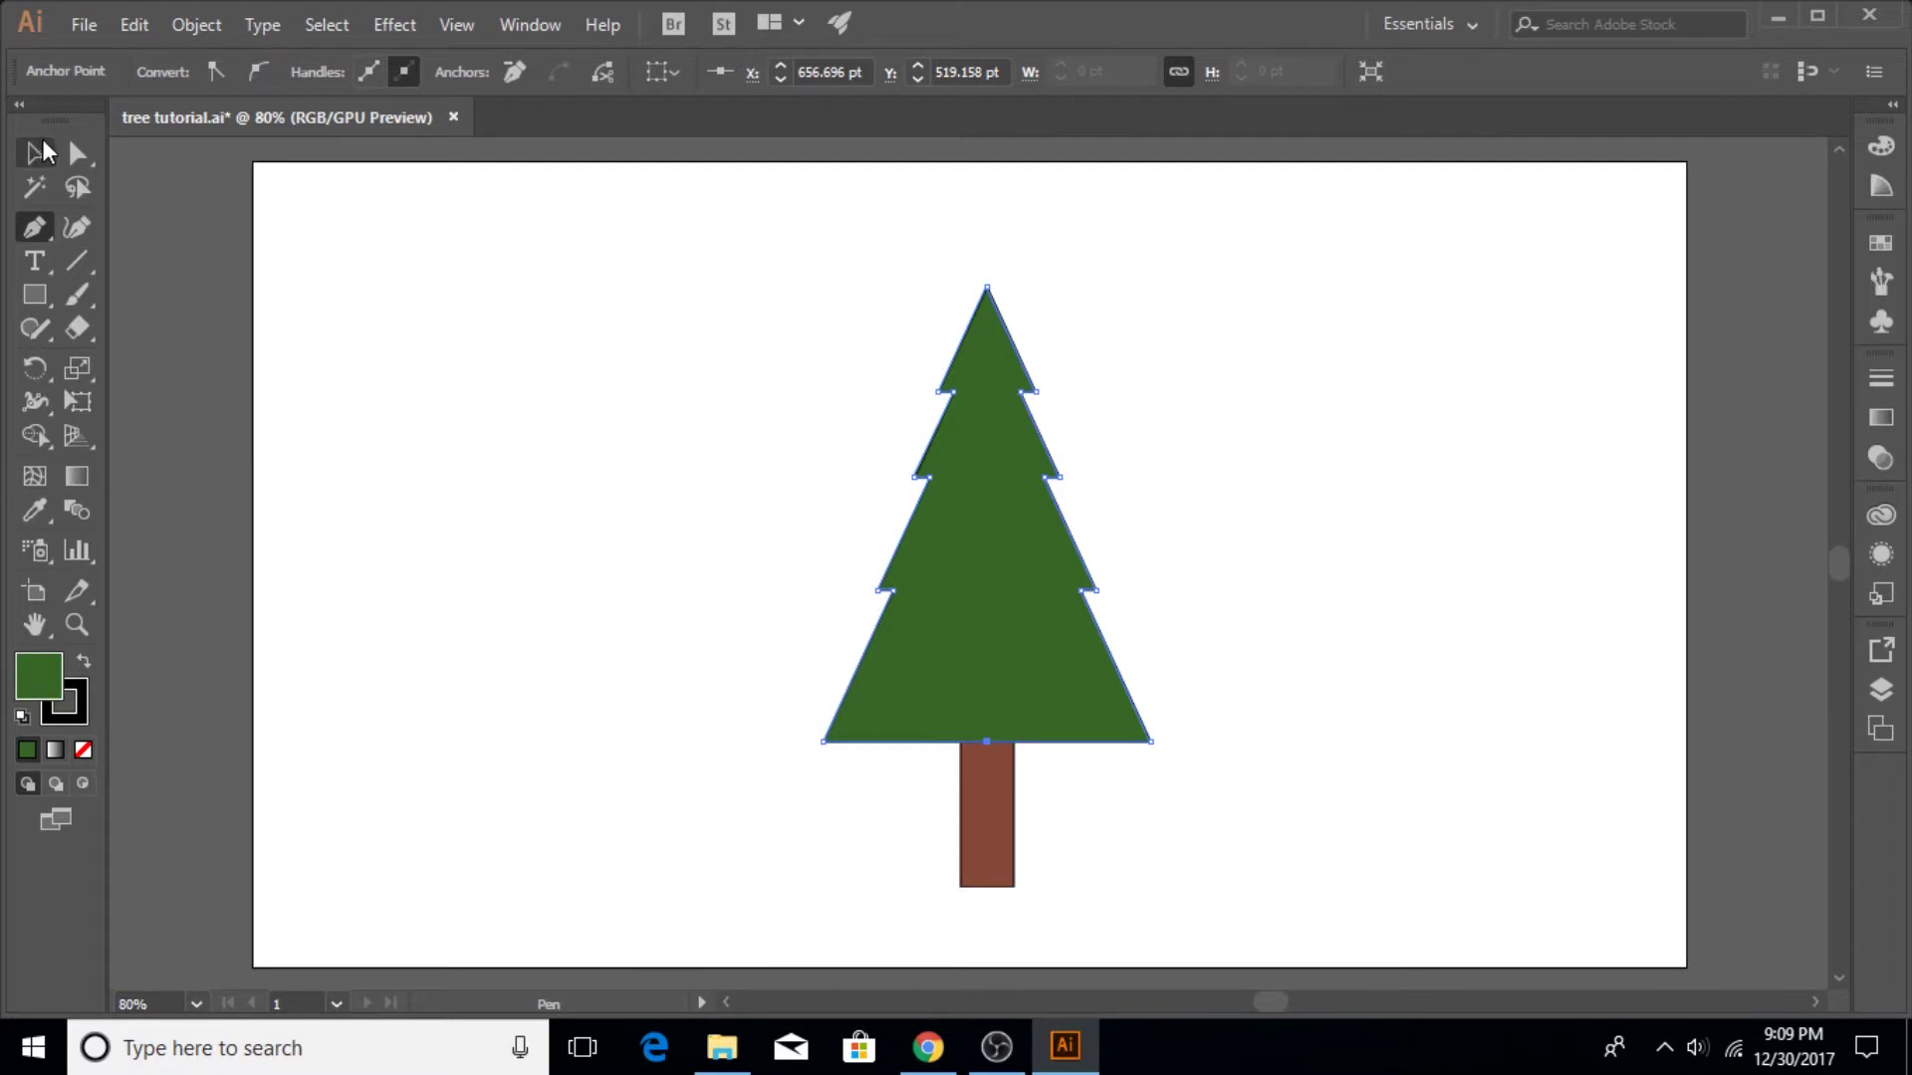
{"action": "left_click", "coordinate": [78, 152]}
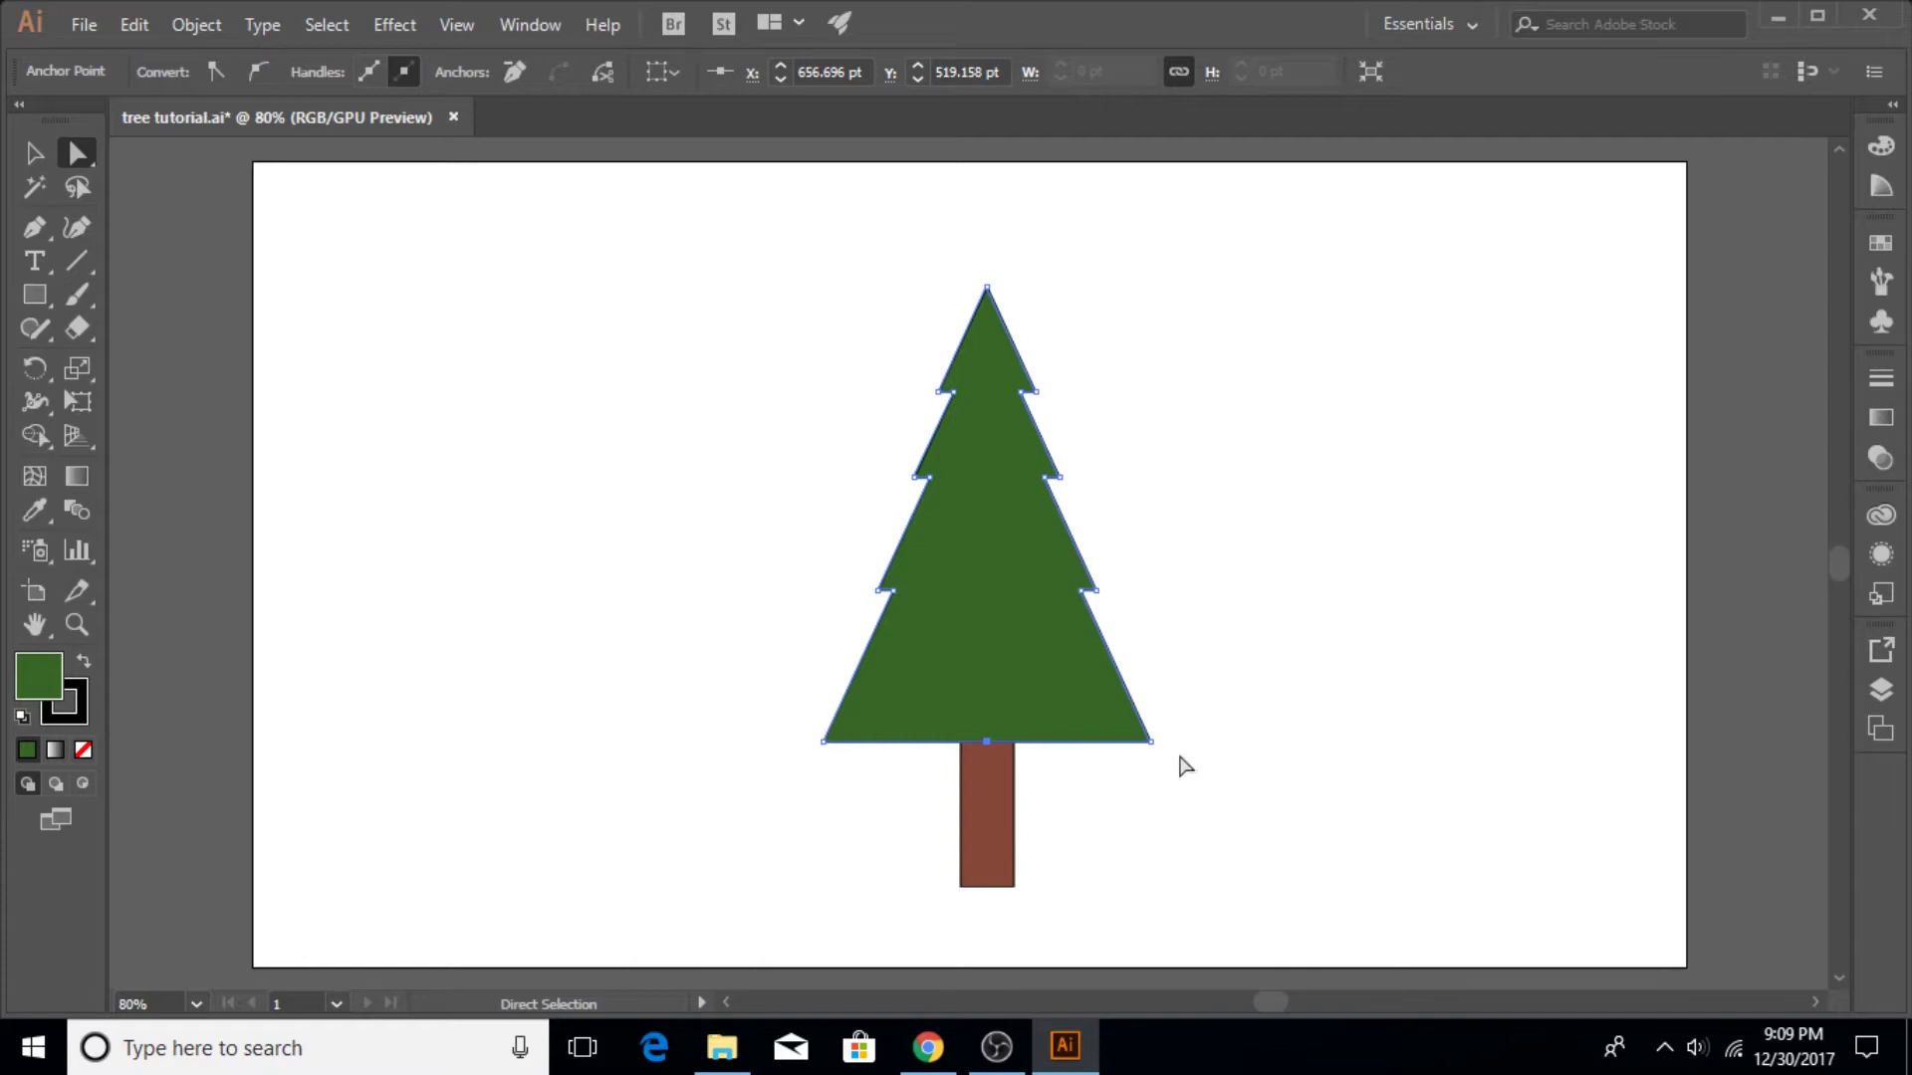
{"action": "left_click_drag", "start_coordinate": [1177, 754], "coordinate": [1018, 368]}
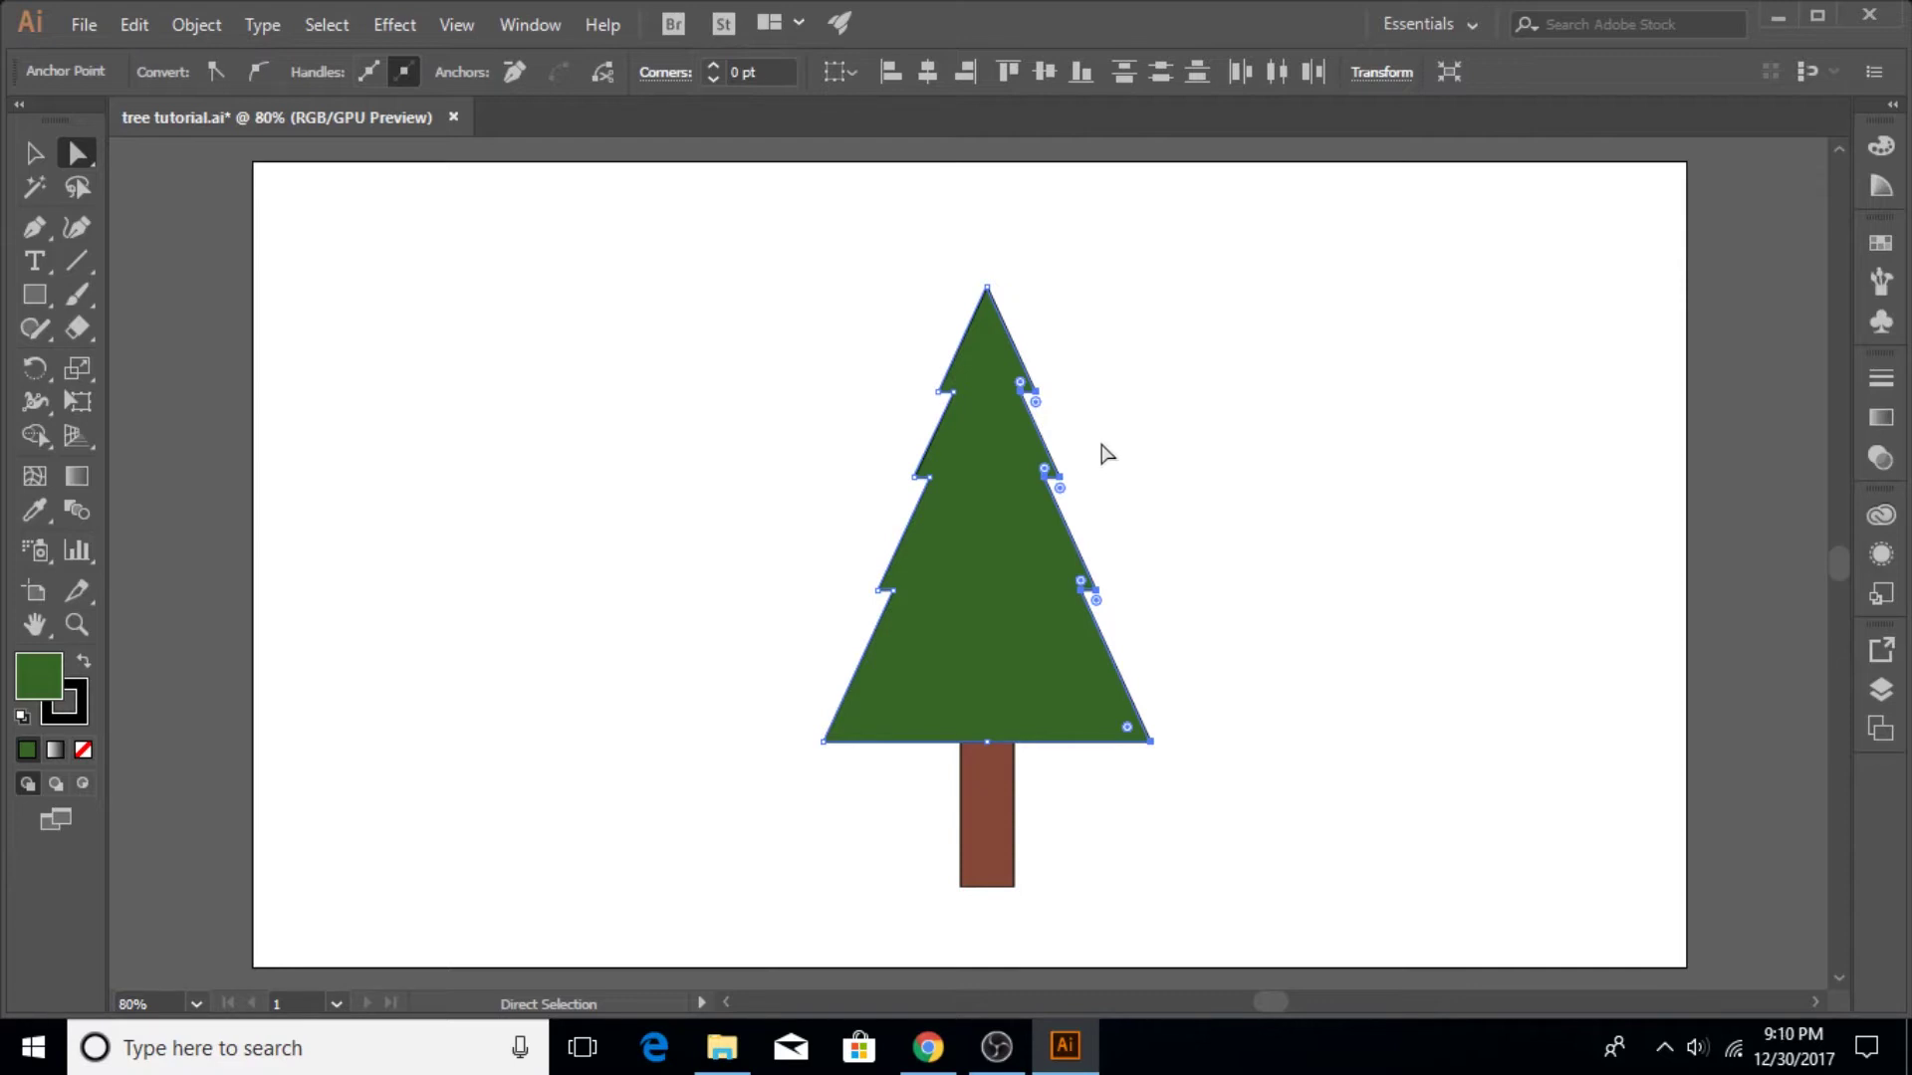
{"action": "key", "text": "Delete"}
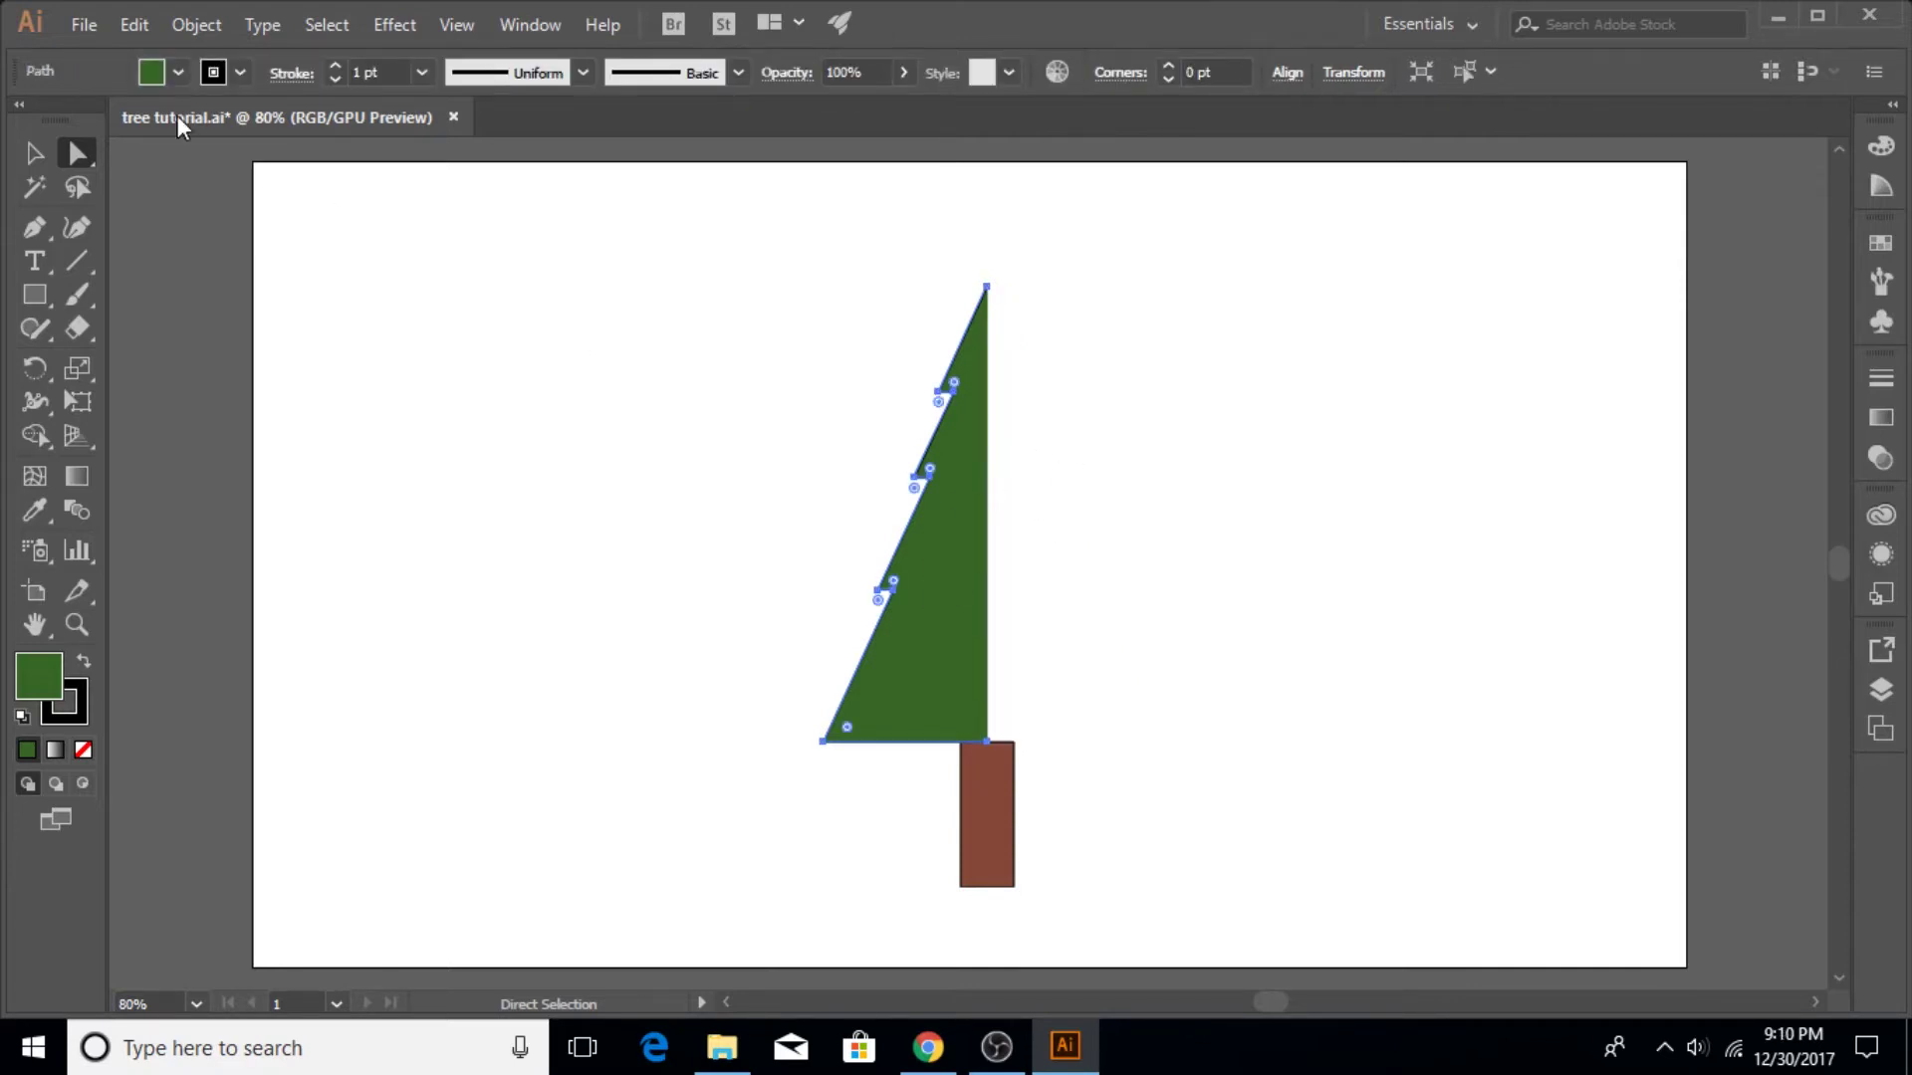
Step: Create a mirrored copy of the left foliage half with Reflect across the vertical axis, previewing the reflection first
{"action": "left_click", "coordinate": [35, 156]}
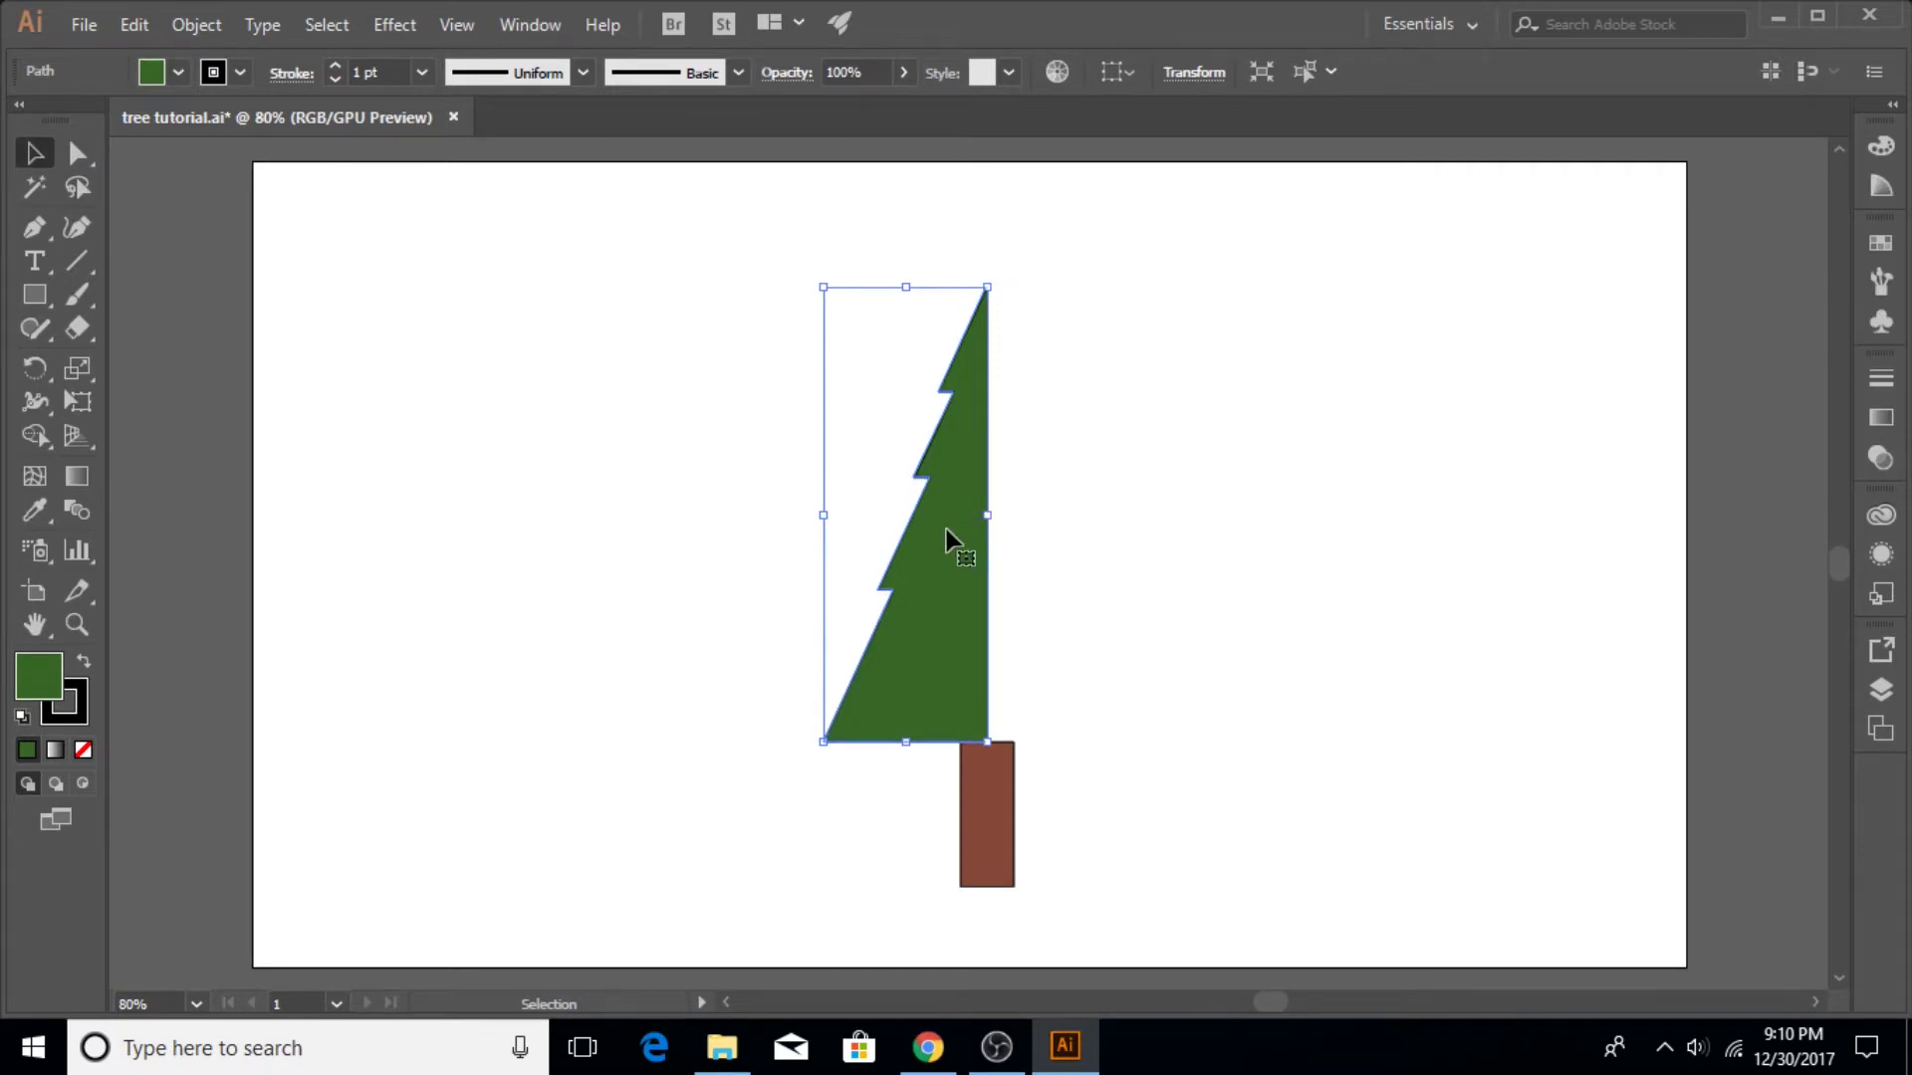
{"action": "left_click", "coordinate": [174, 33]}
{"action": "mouse_move", "coordinate": [375, 17]}
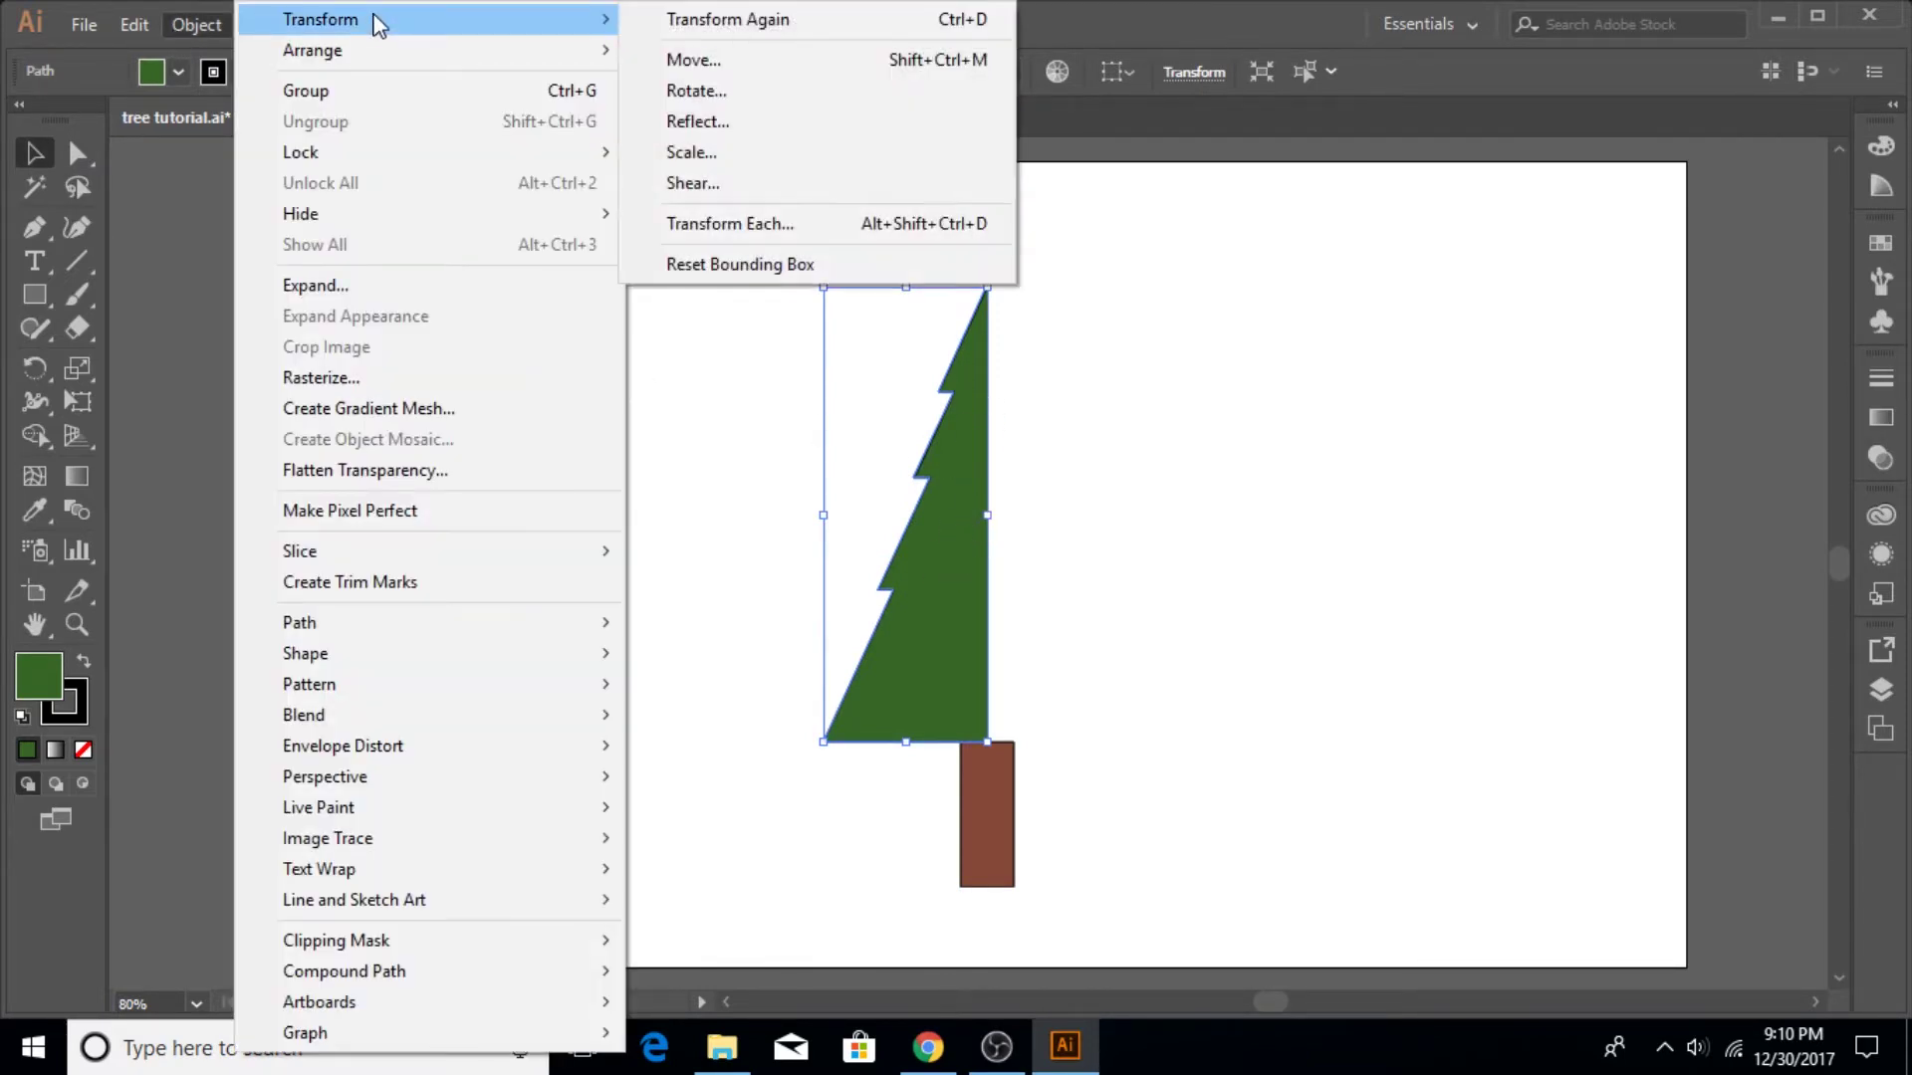
{"action": "left_click", "coordinate": [739, 122]}
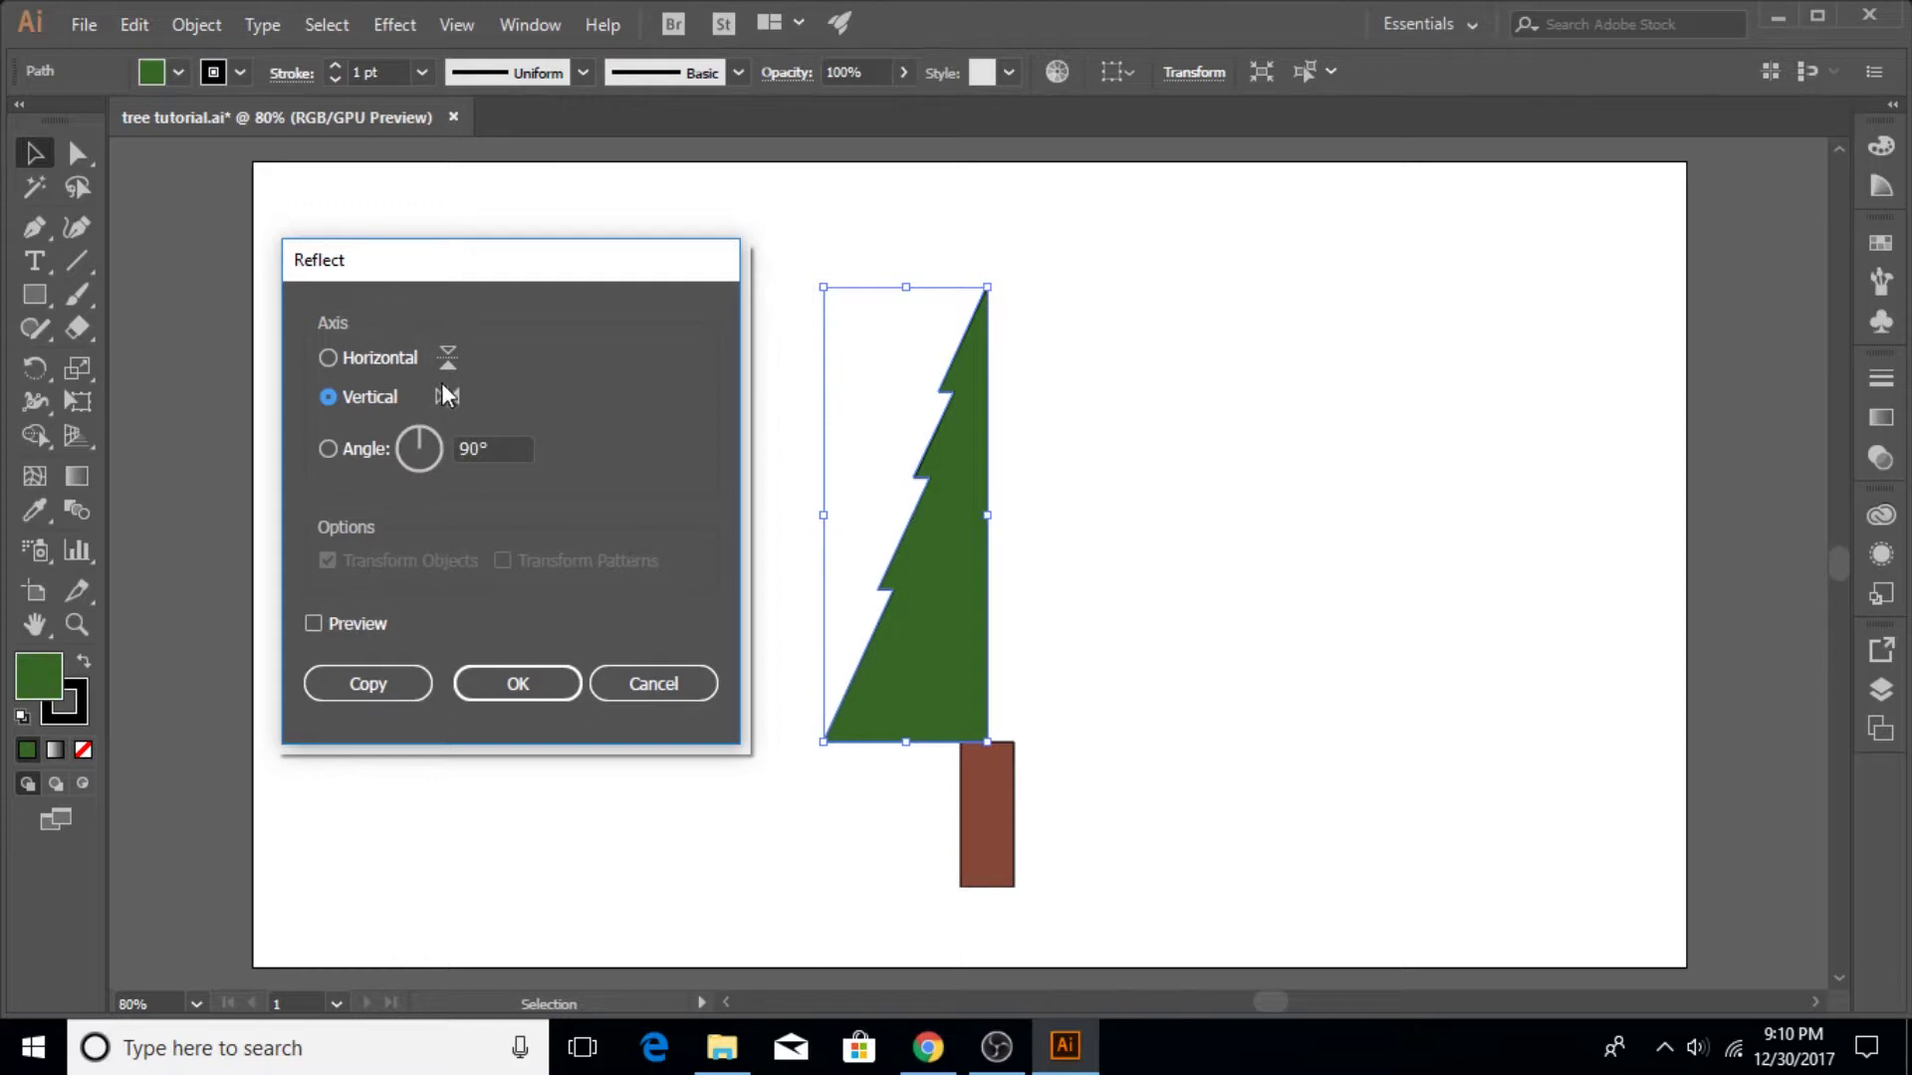
{"action": "left_click", "coordinate": [316, 626]}
{"action": "left_click", "coordinate": [317, 625]}
{"action": "left_click", "coordinate": [317, 626]}
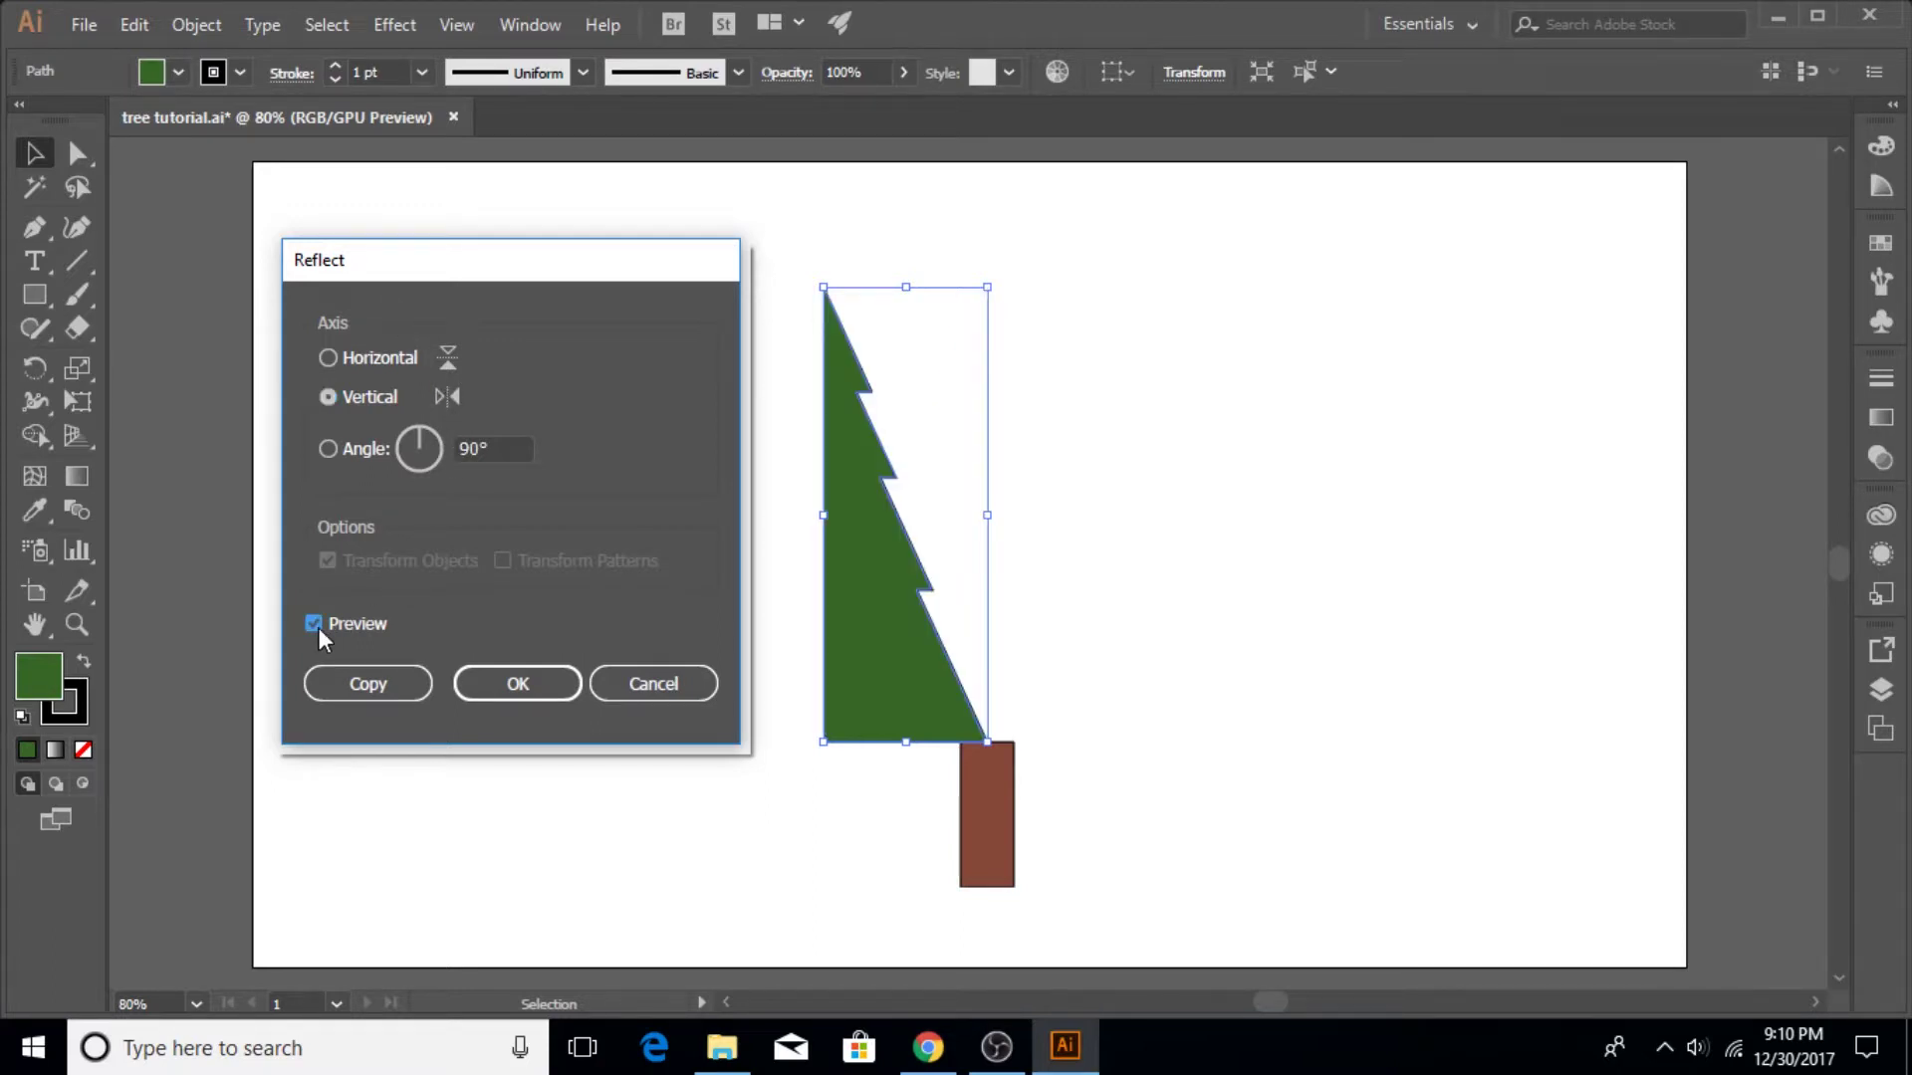
{"action": "left_click", "coordinate": [317, 625]}
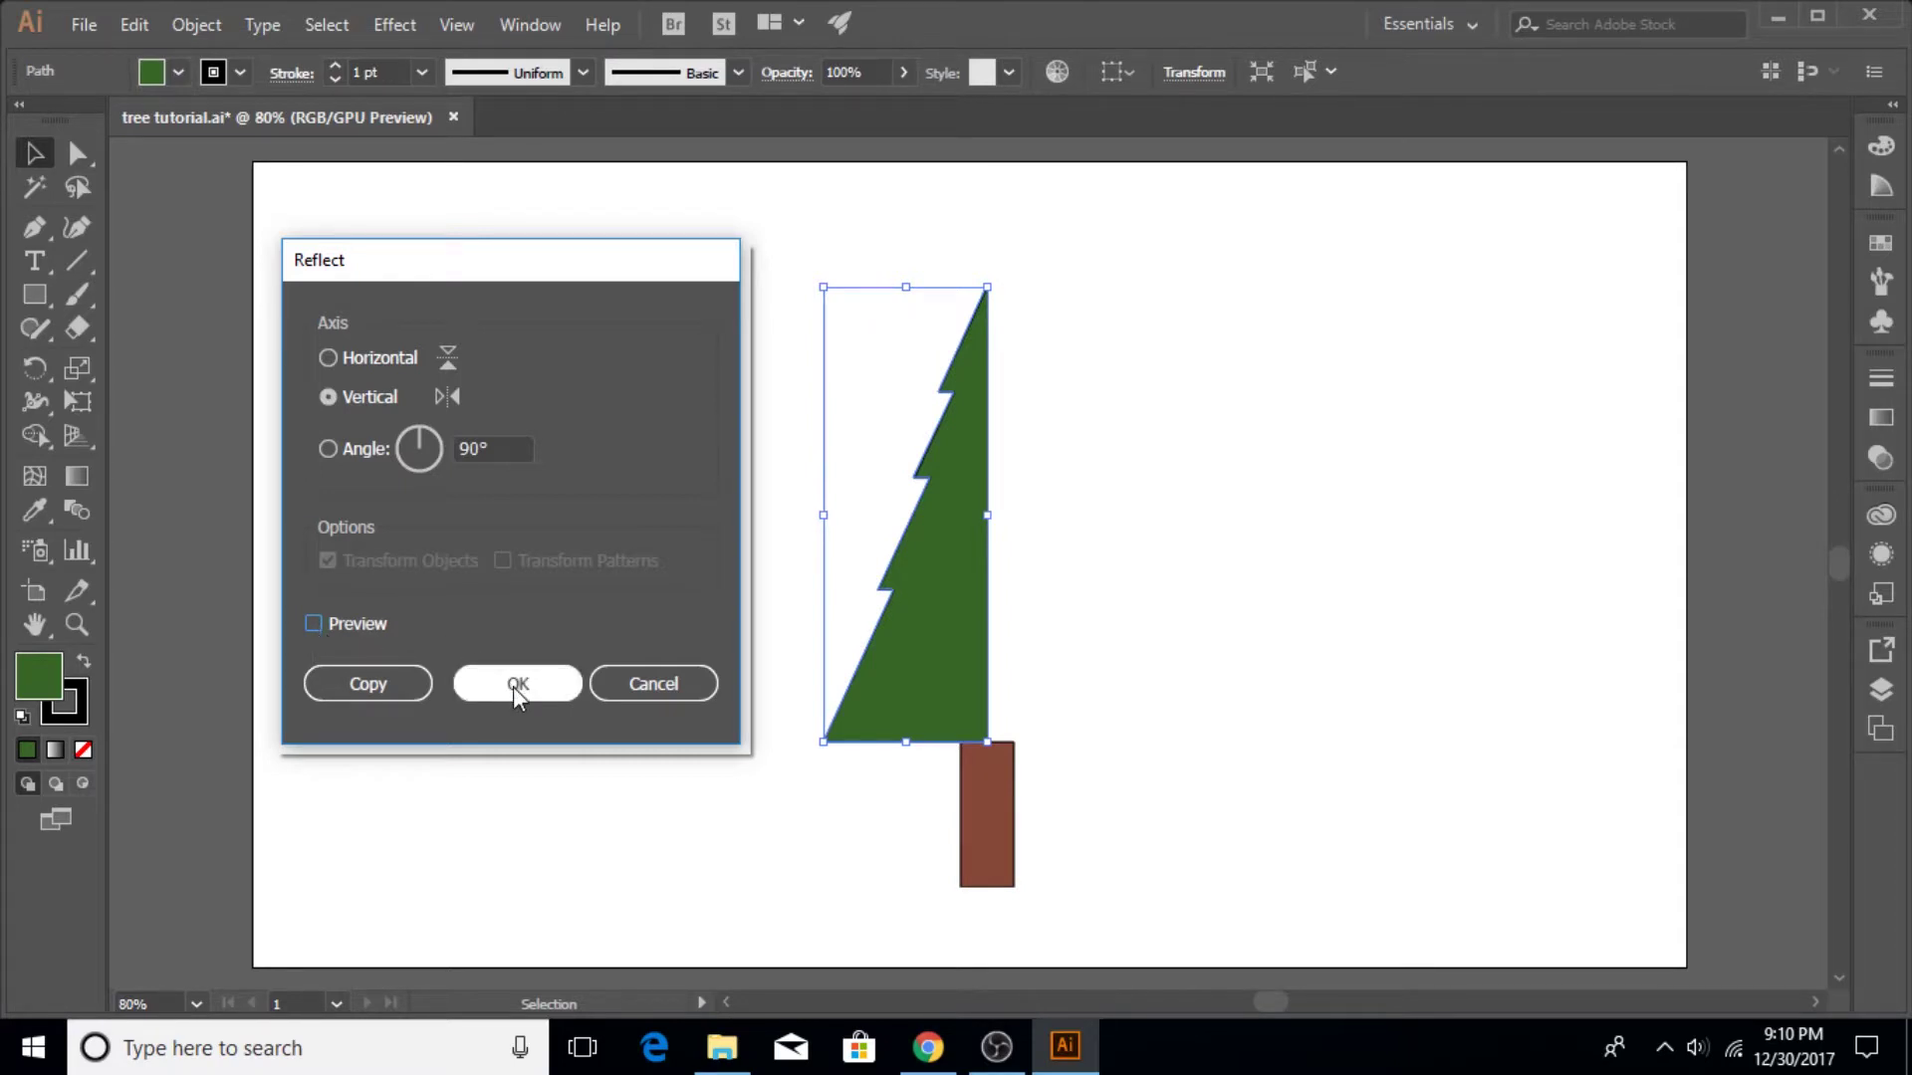
{"action": "left_click", "coordinate": [387, 687]}
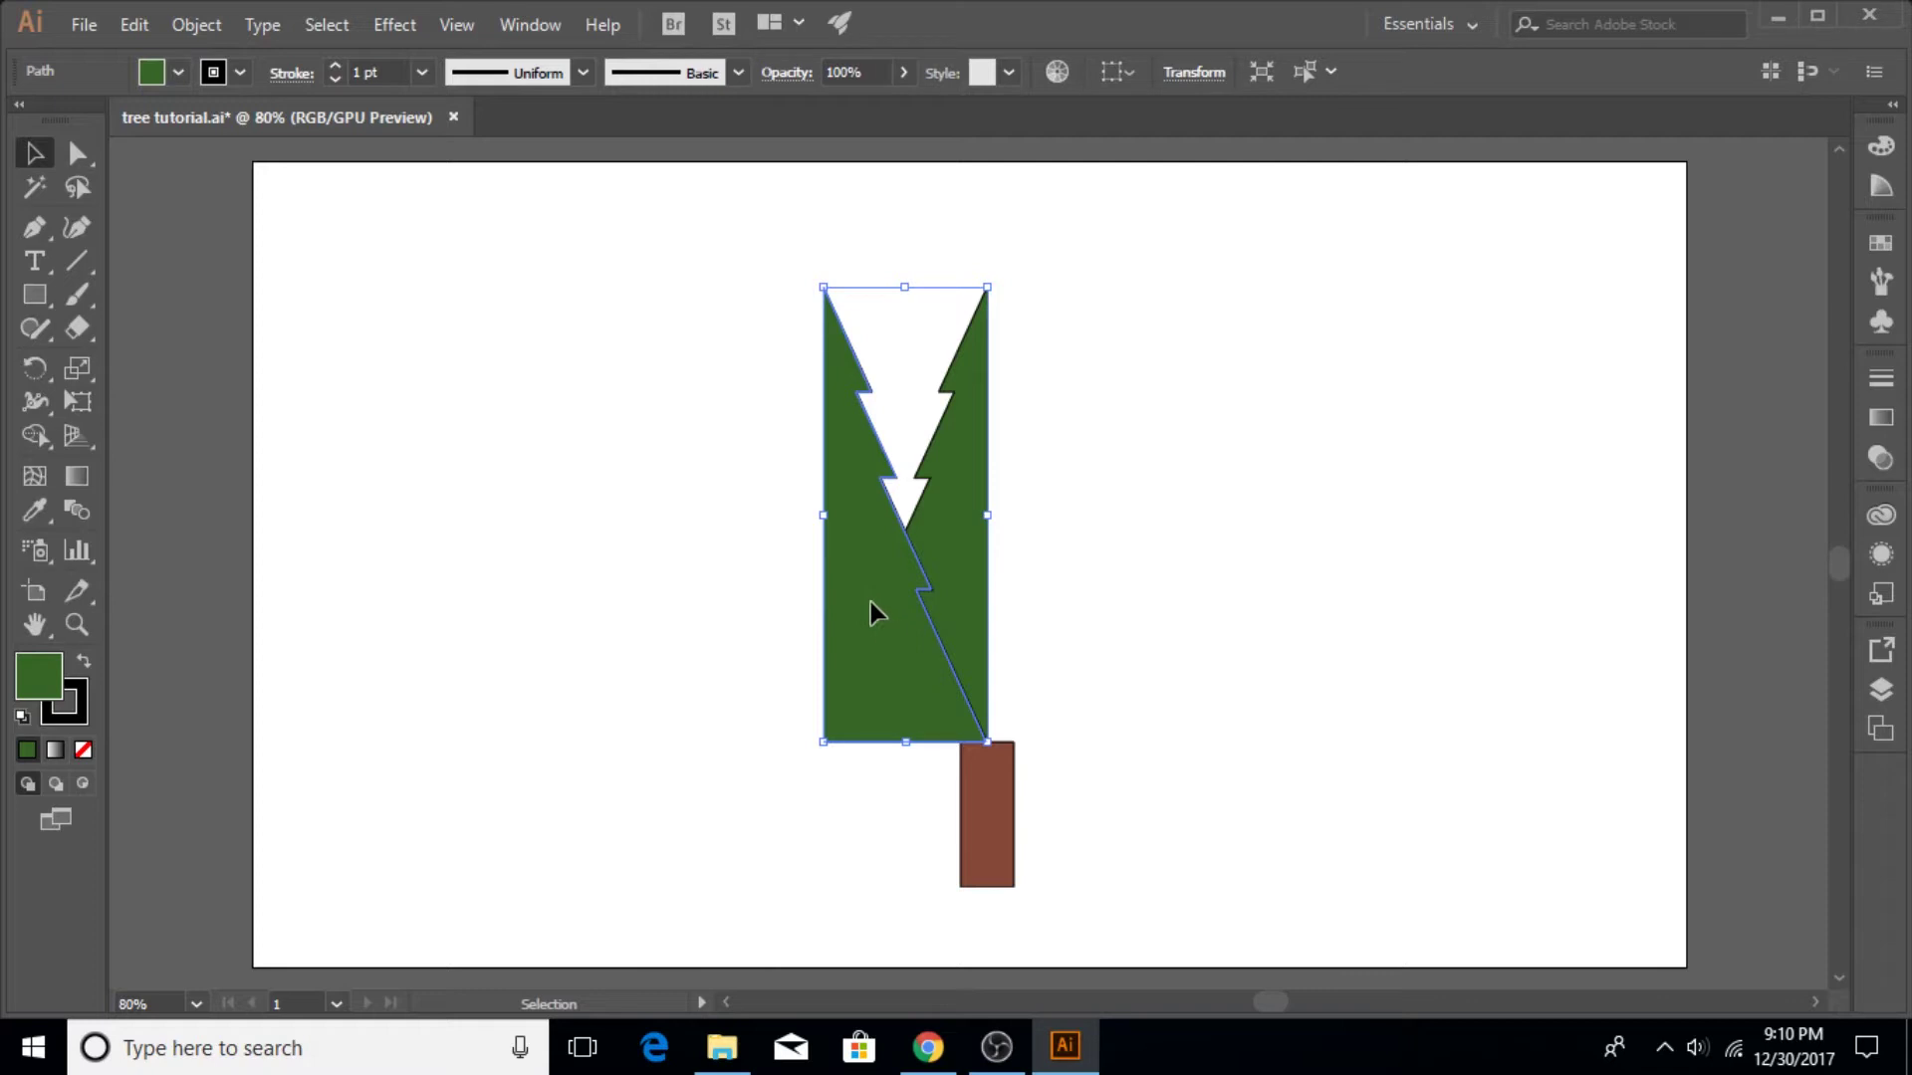
Step: Move the mirrored copy until its straight edge meets the original foliage half, and check that each half selects separately
{"action": "left_click_drag", "start_coordinate": [870, 601], "coordinate": [1036, 617]}
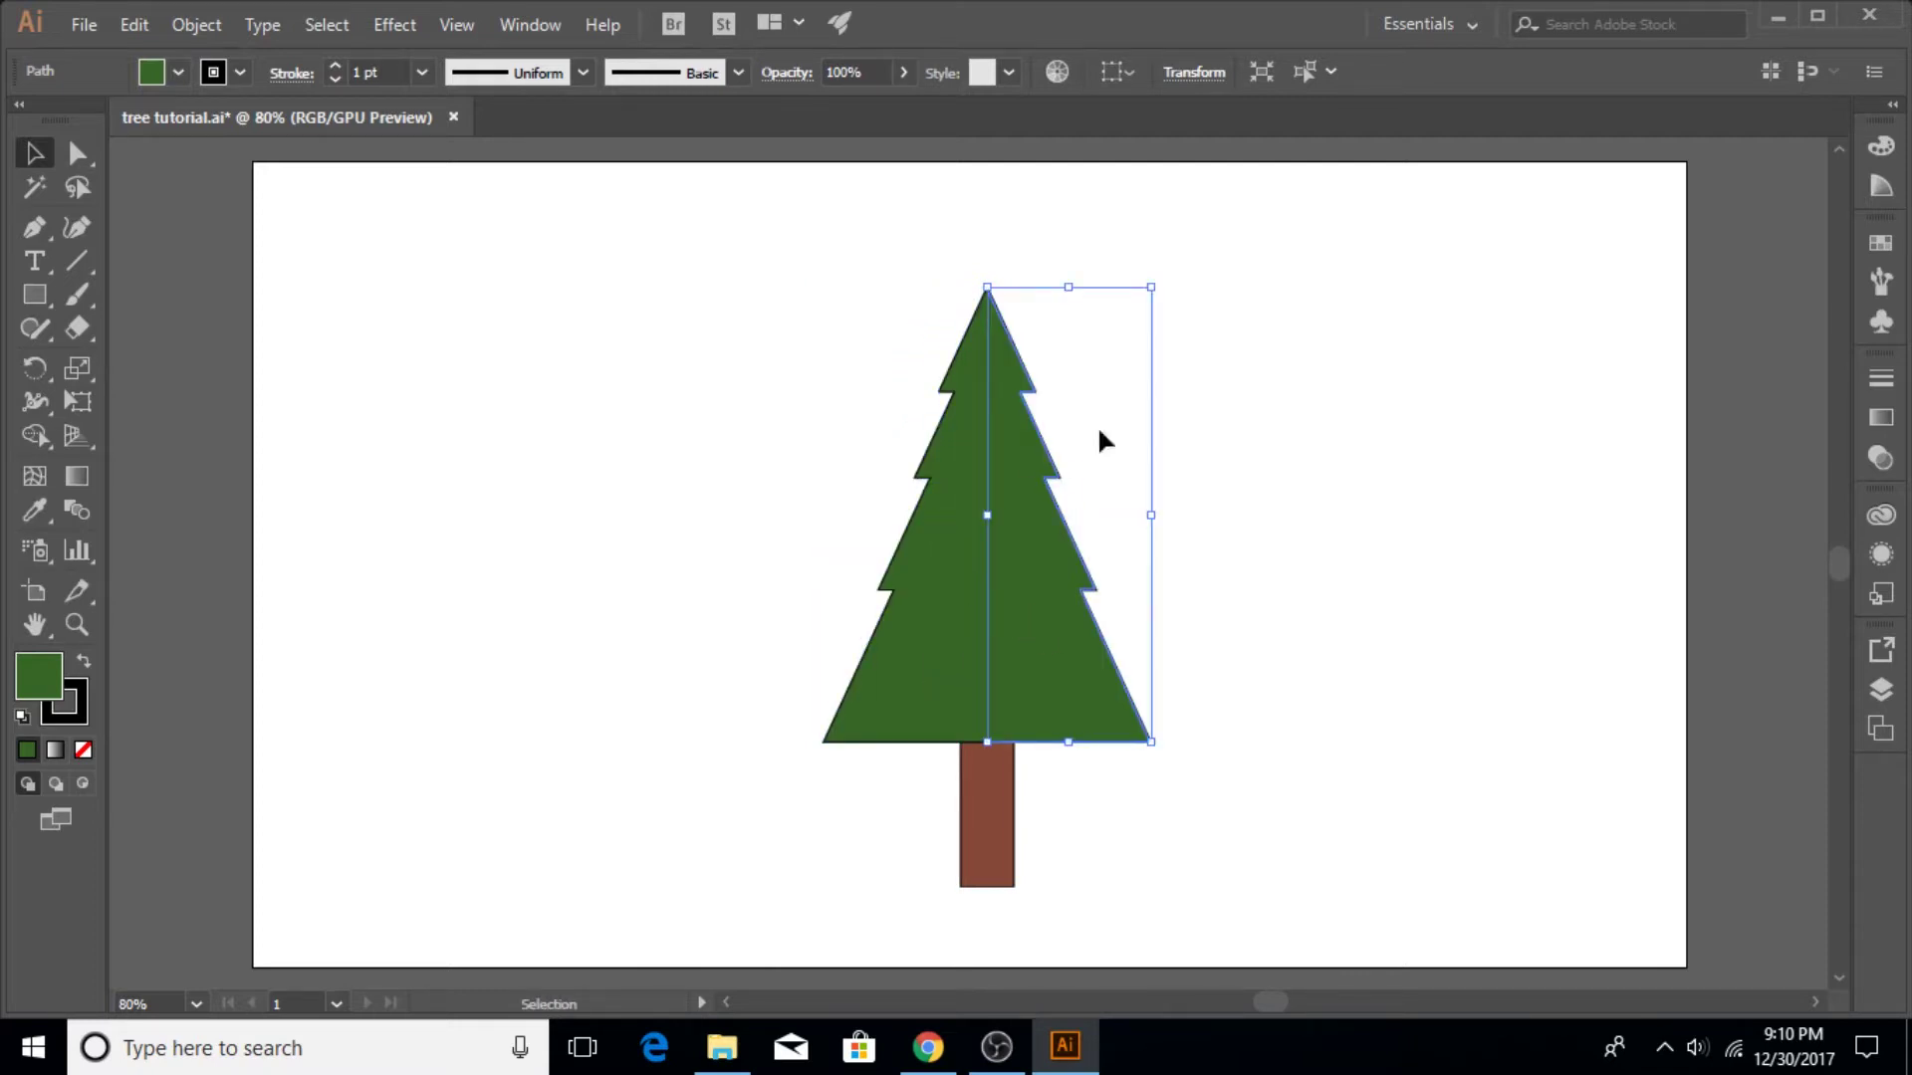
{"action": "left_click", "coordinate": [1228, 461]}
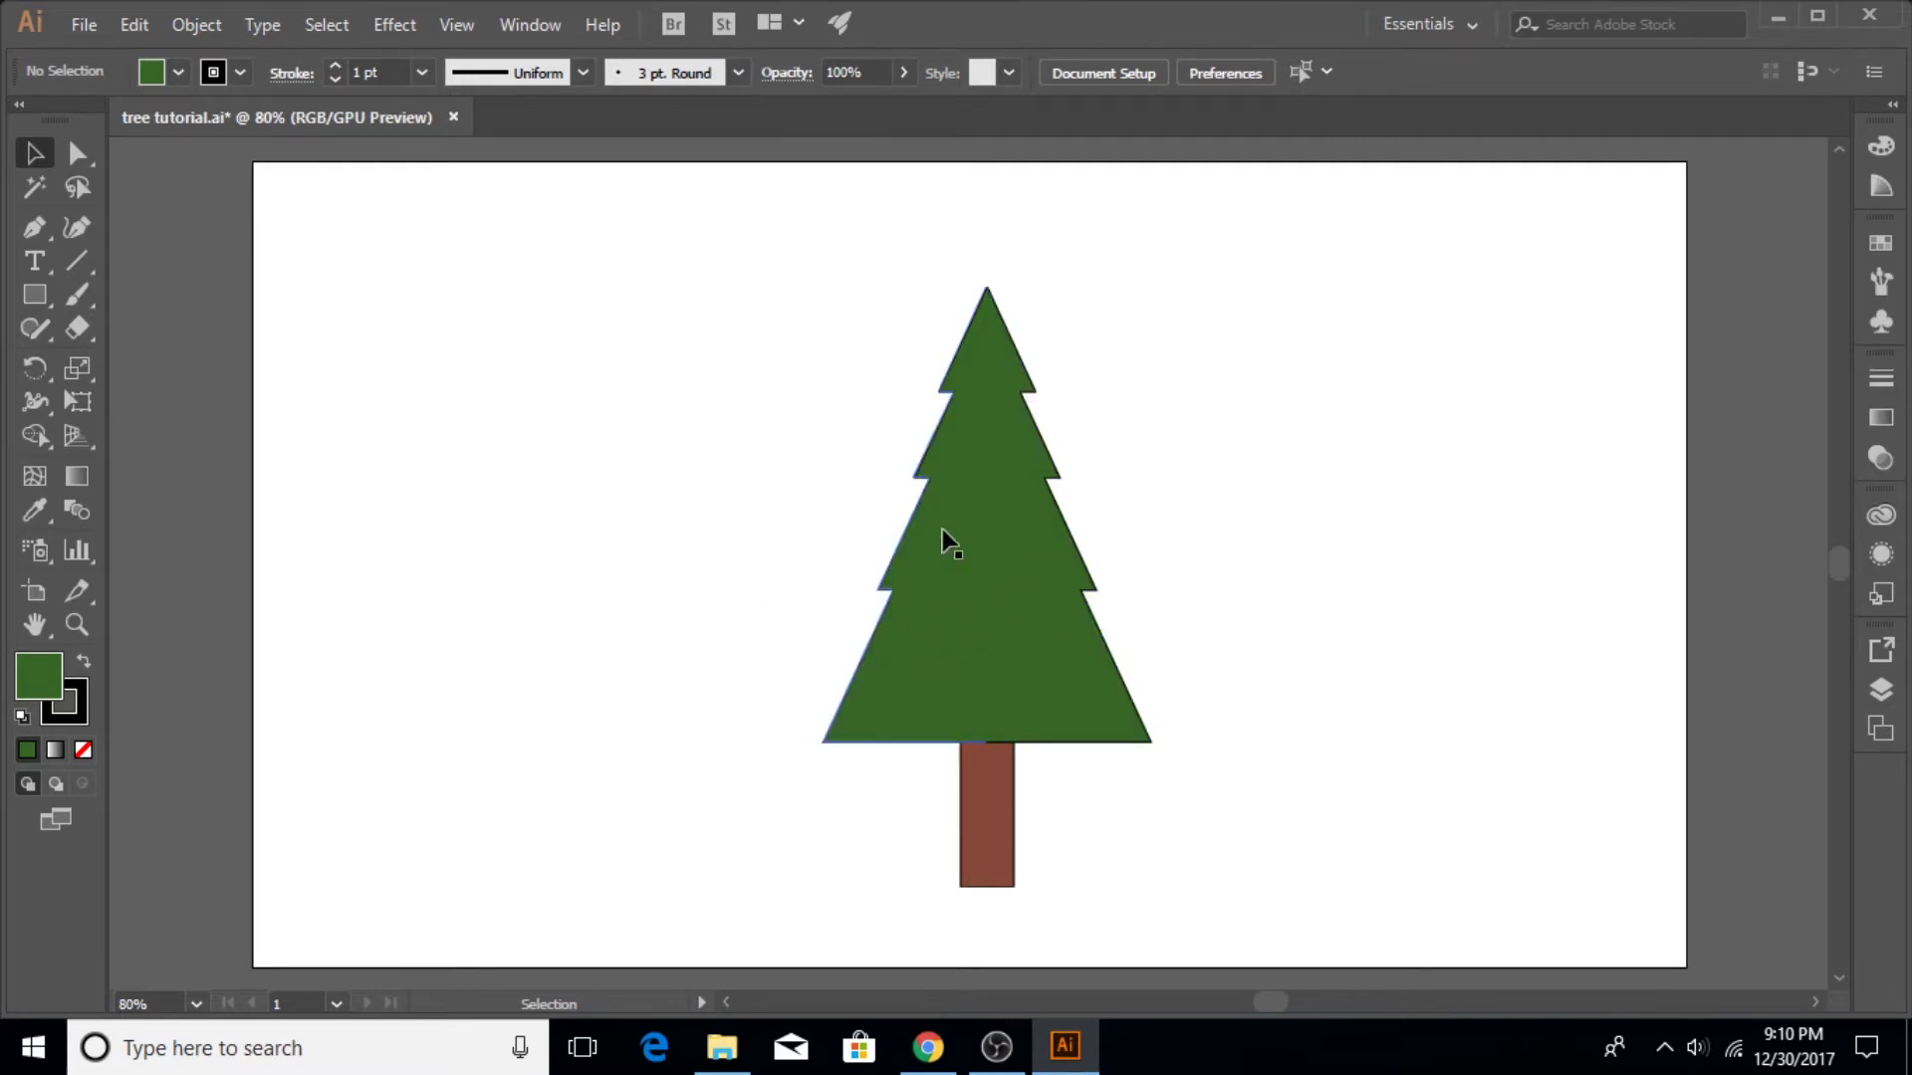
{"action": "left_click", "coordinate": [1040, 627]}
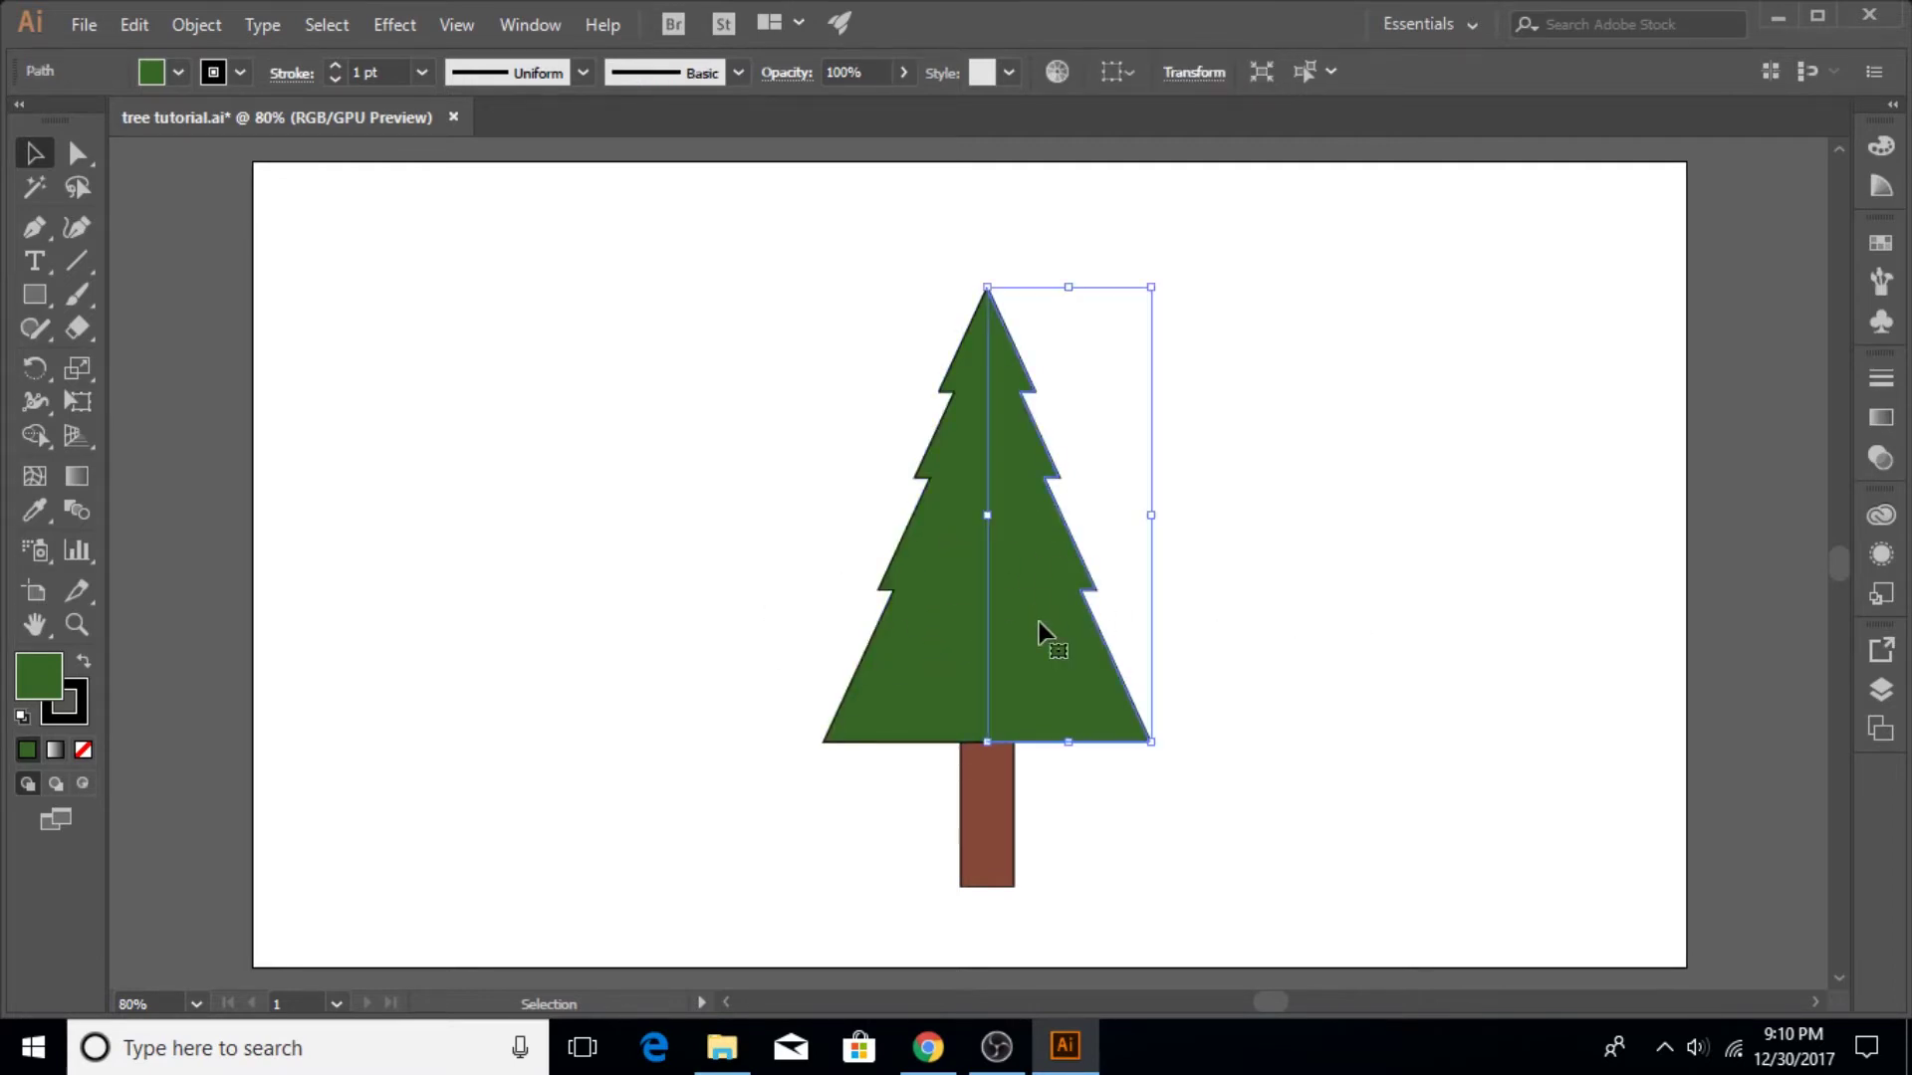
{"action": "left_click", "coordinate": [928, 642]}
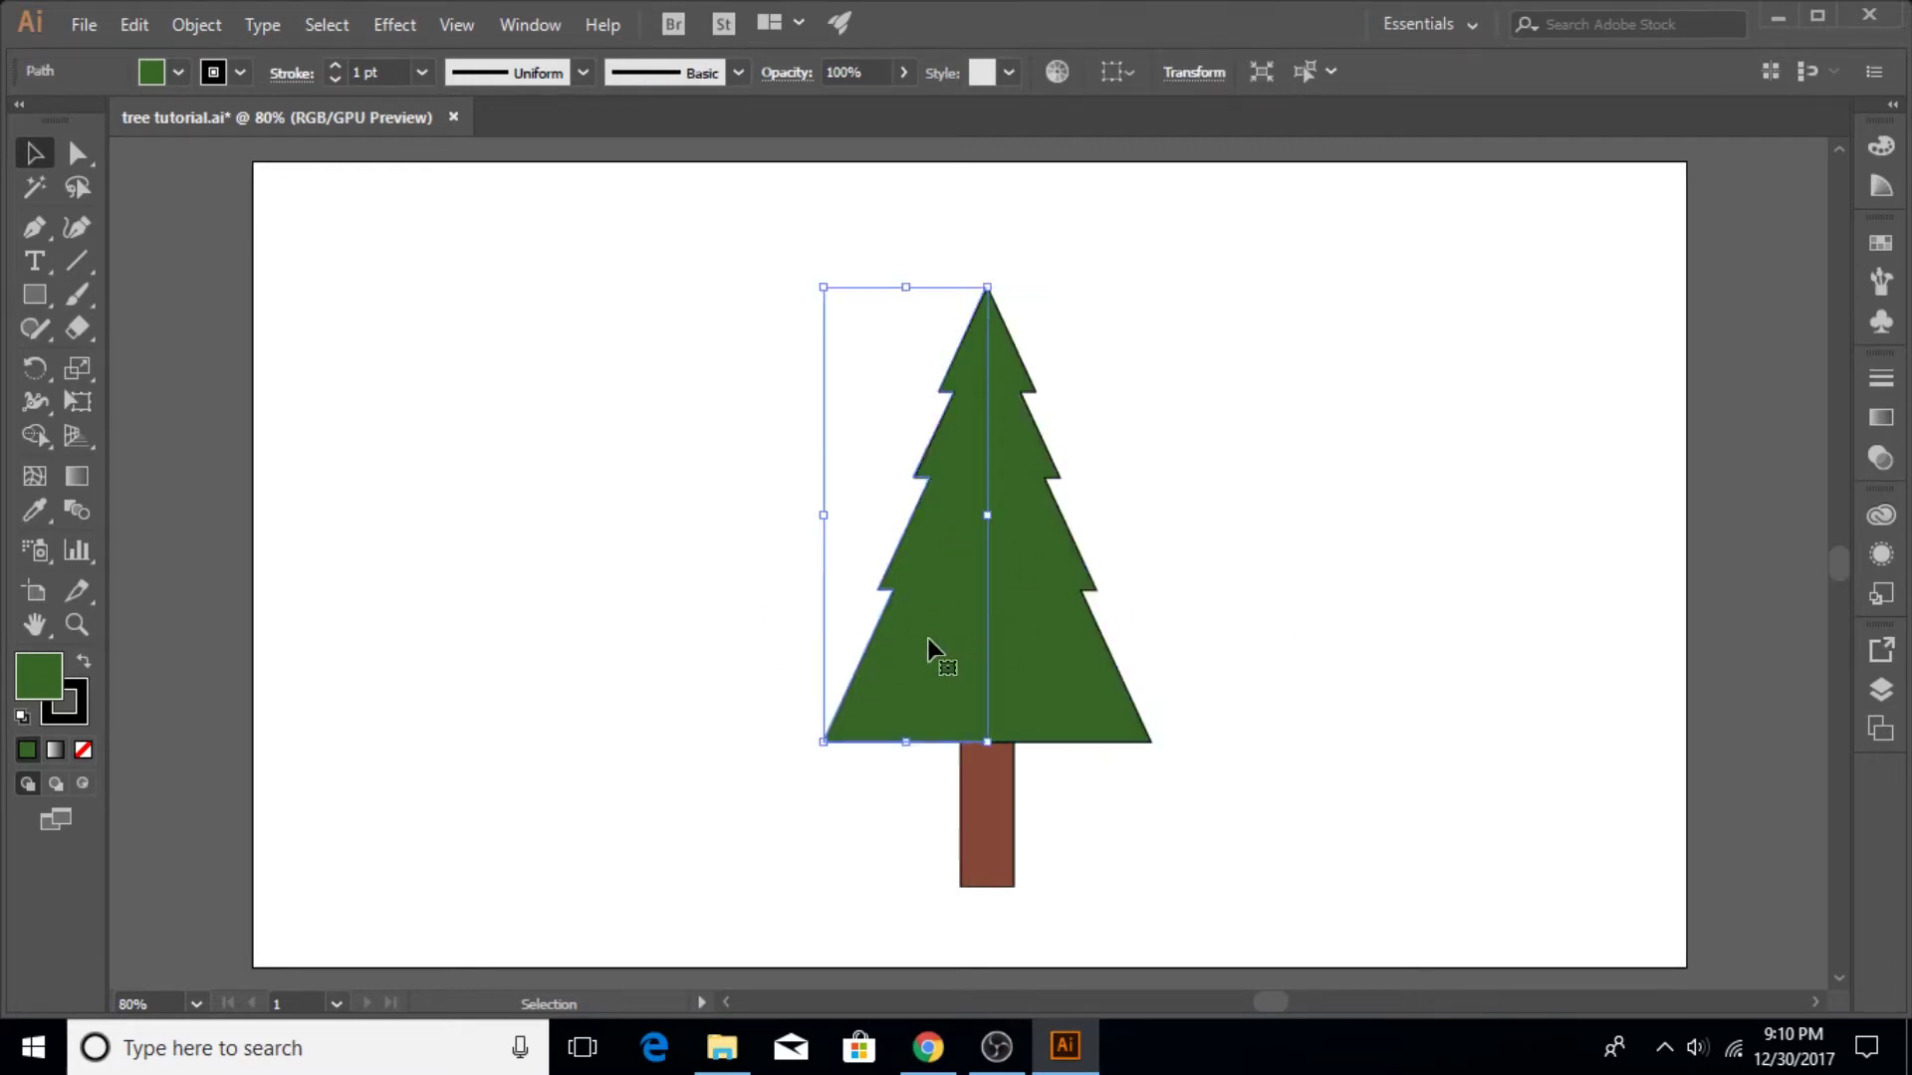
Step: Darken the right foliage half's fill to green 1D300D in the Color Picker and deselect it
{"action": "left_click", "coordinate": [1037, 618]}
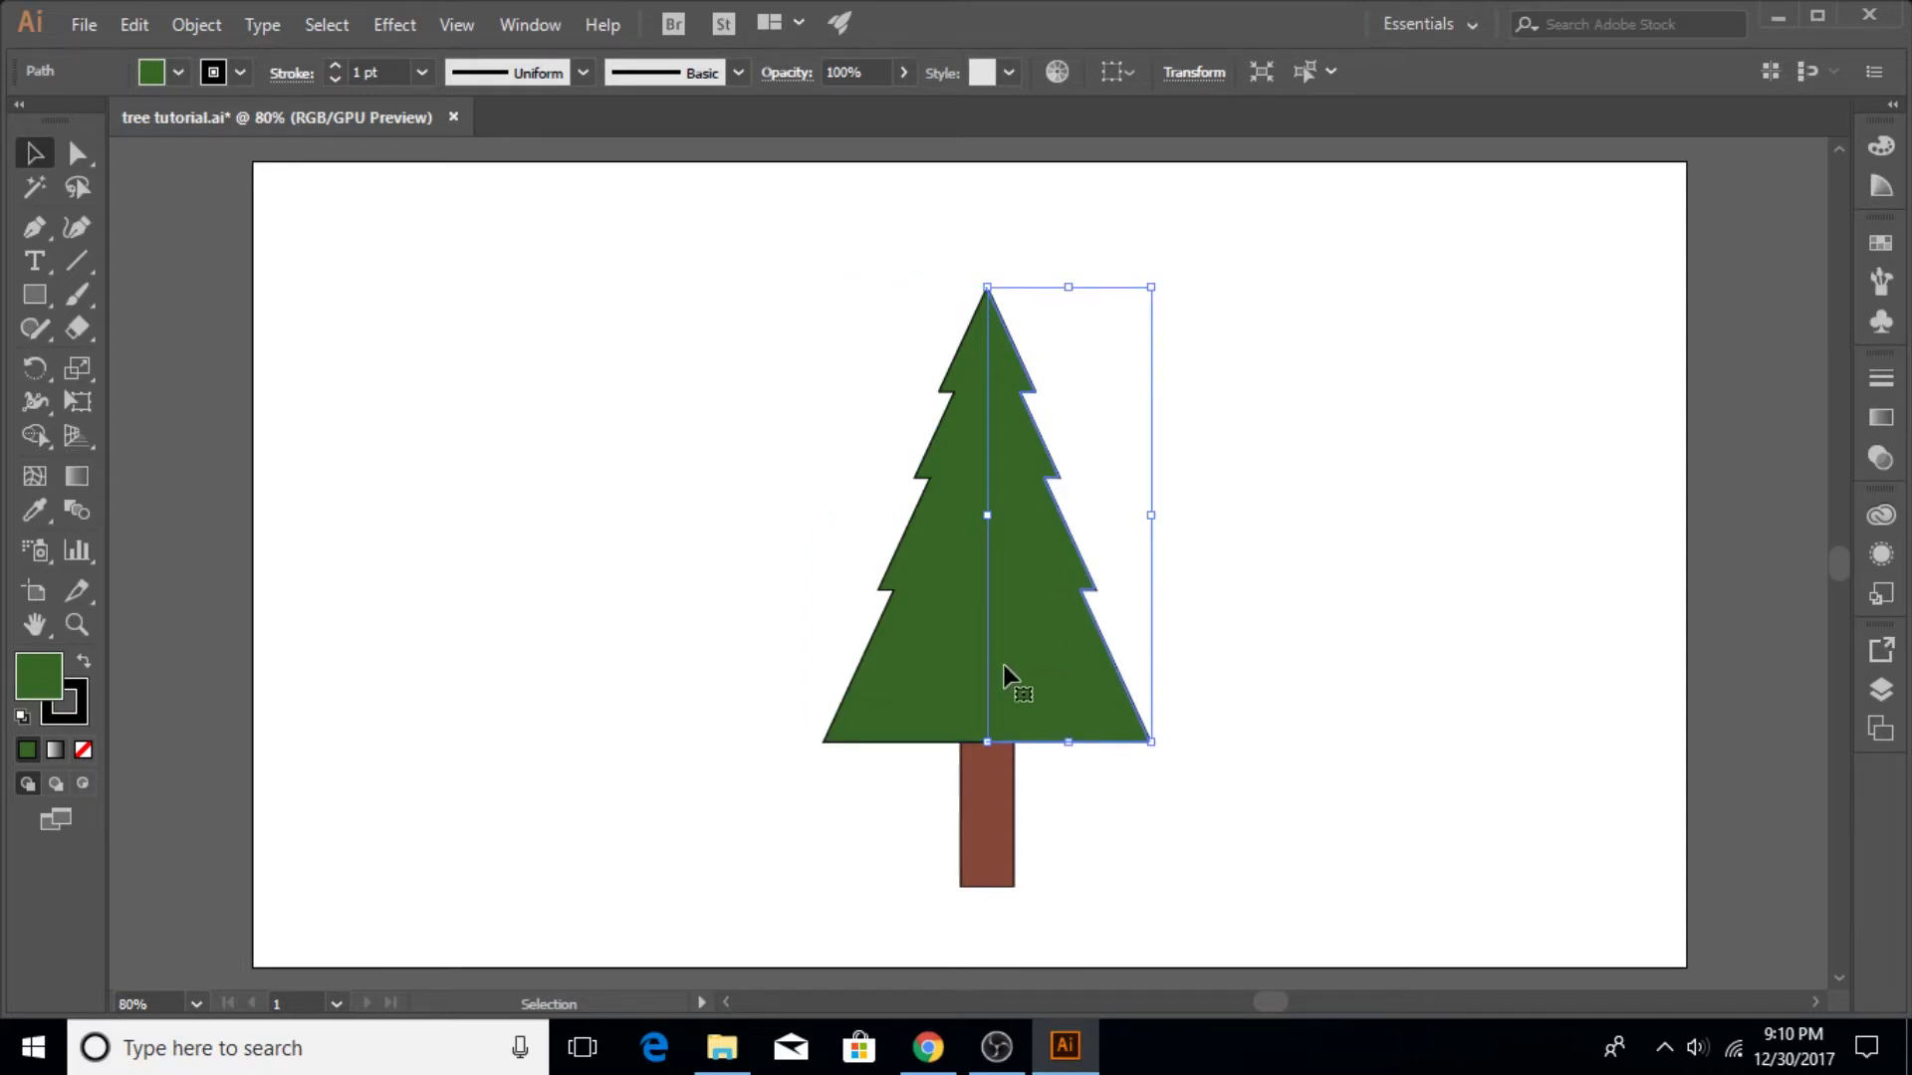
{"action": "double_click", "coordinate": [34, 681]}
{"action": "left_click_drag", "start_coordinate": [1384, 426], "coordinate": [1391, 502]}
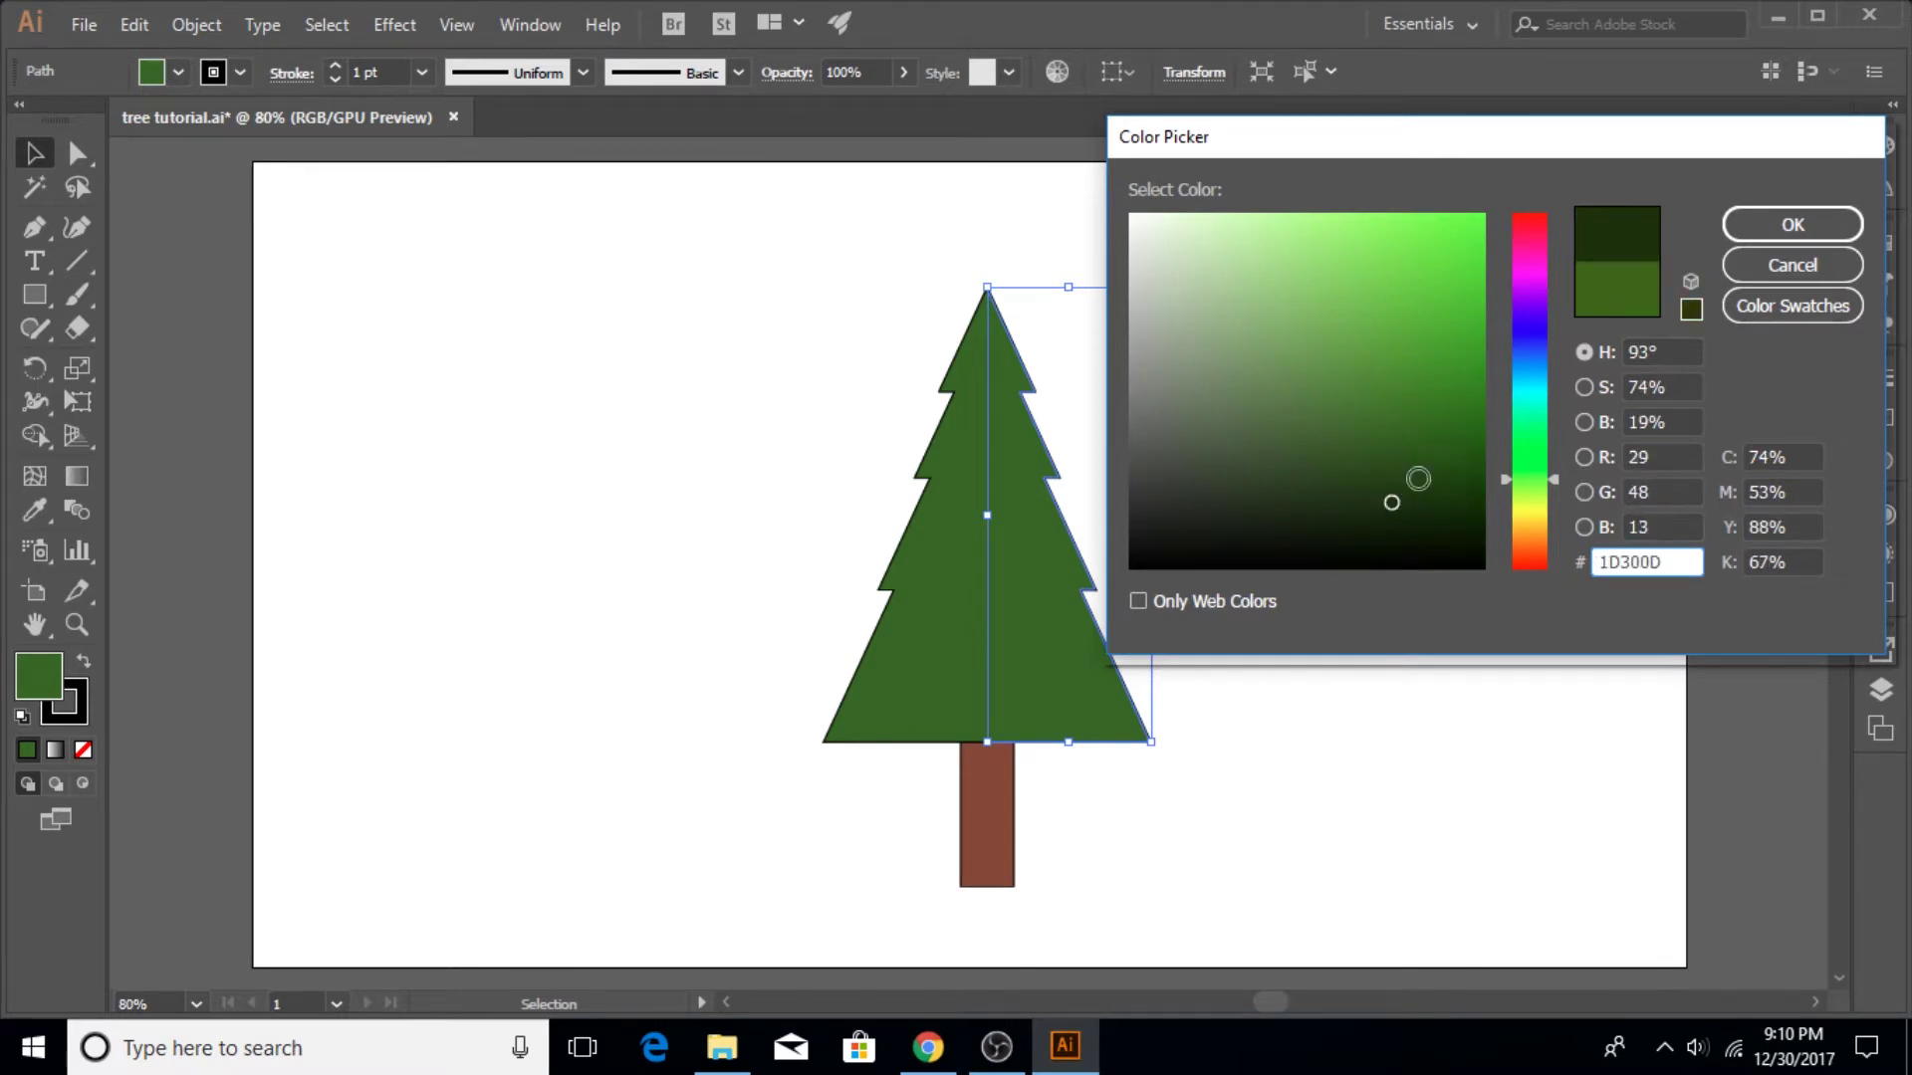
{"action": "left_click", "coordinate": [1766, 230]}
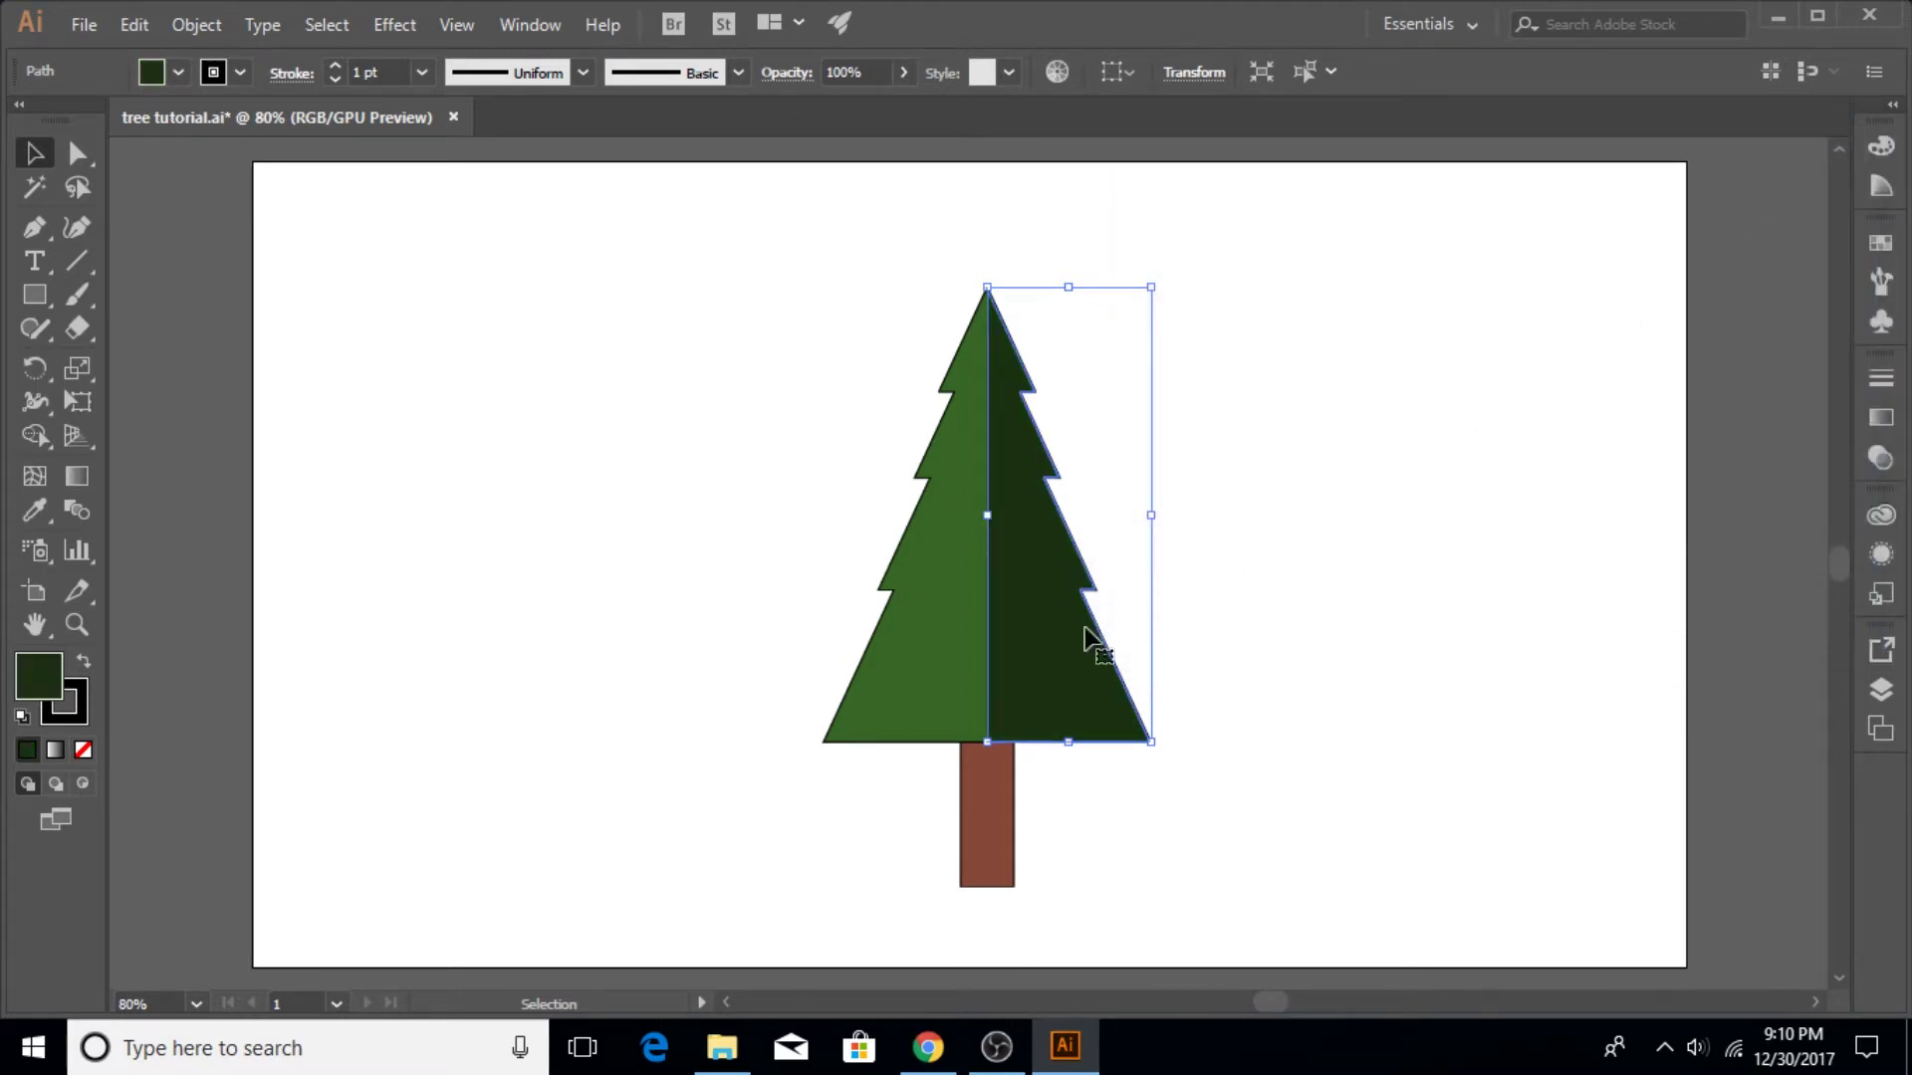
{"action": "left_click", "coordinate": [1186, 503]}
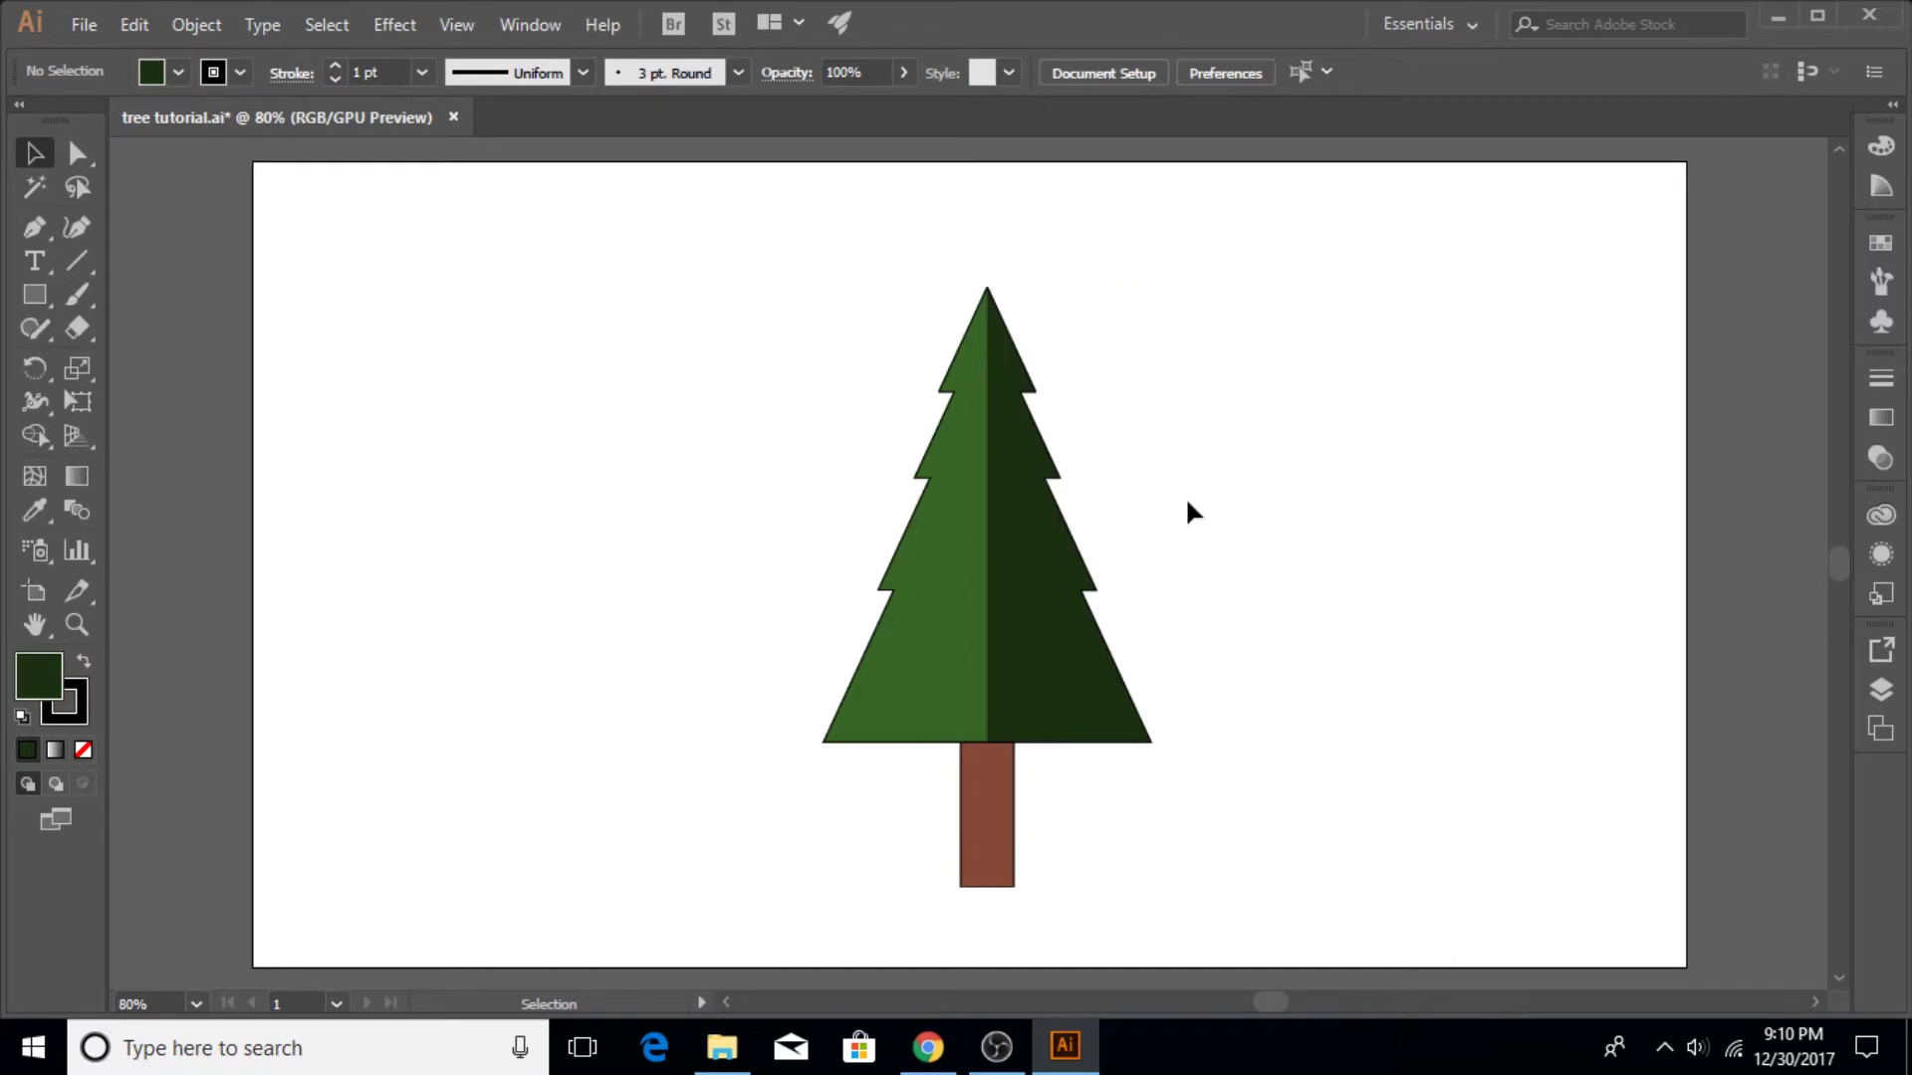
Step: Duplicate the trunk rectangle and fit the copy as a narrower strip along the trunk's right side, flush with its edge
{"action": "left_click", "coordinate": [990, 851]}
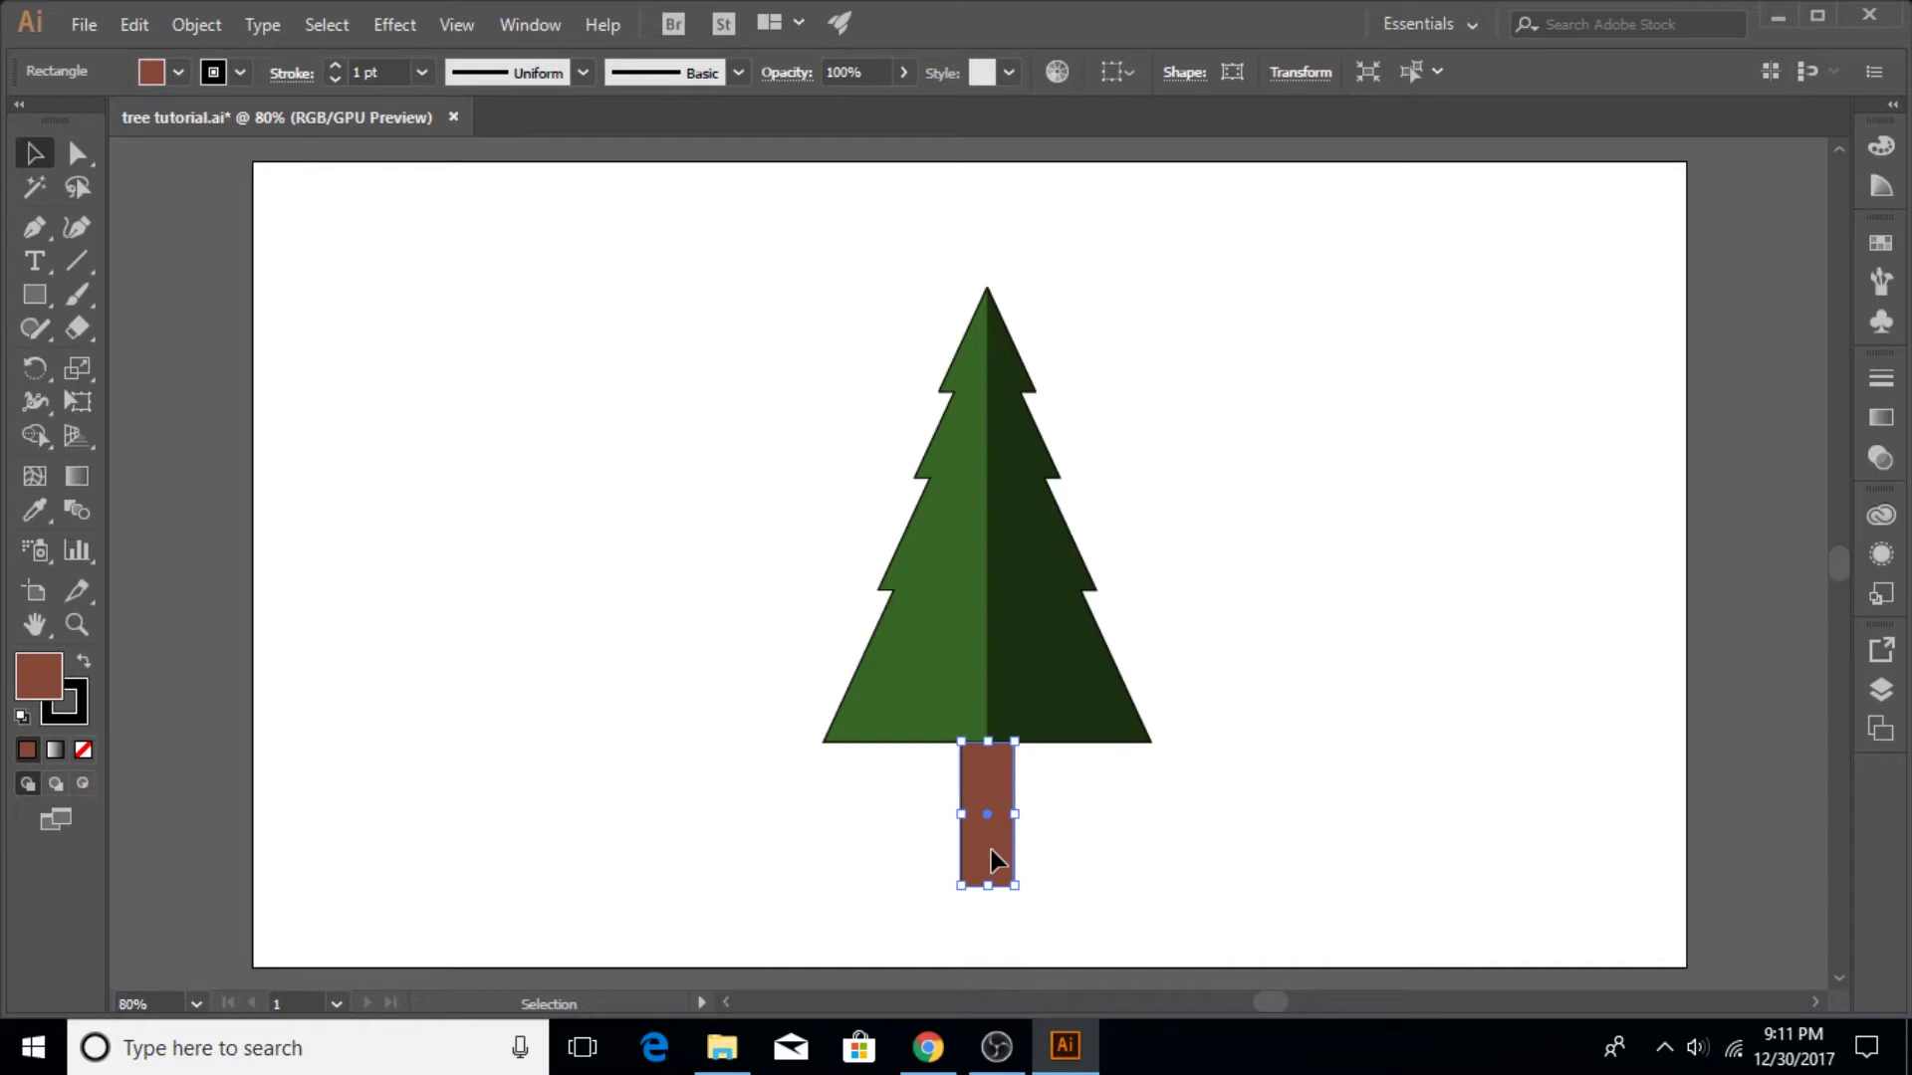
{"action": "key", "text": "alt"}
{"action": "left_click_drag", "start_coordinate": [988, 845], "coordinate": [1012, 849]}
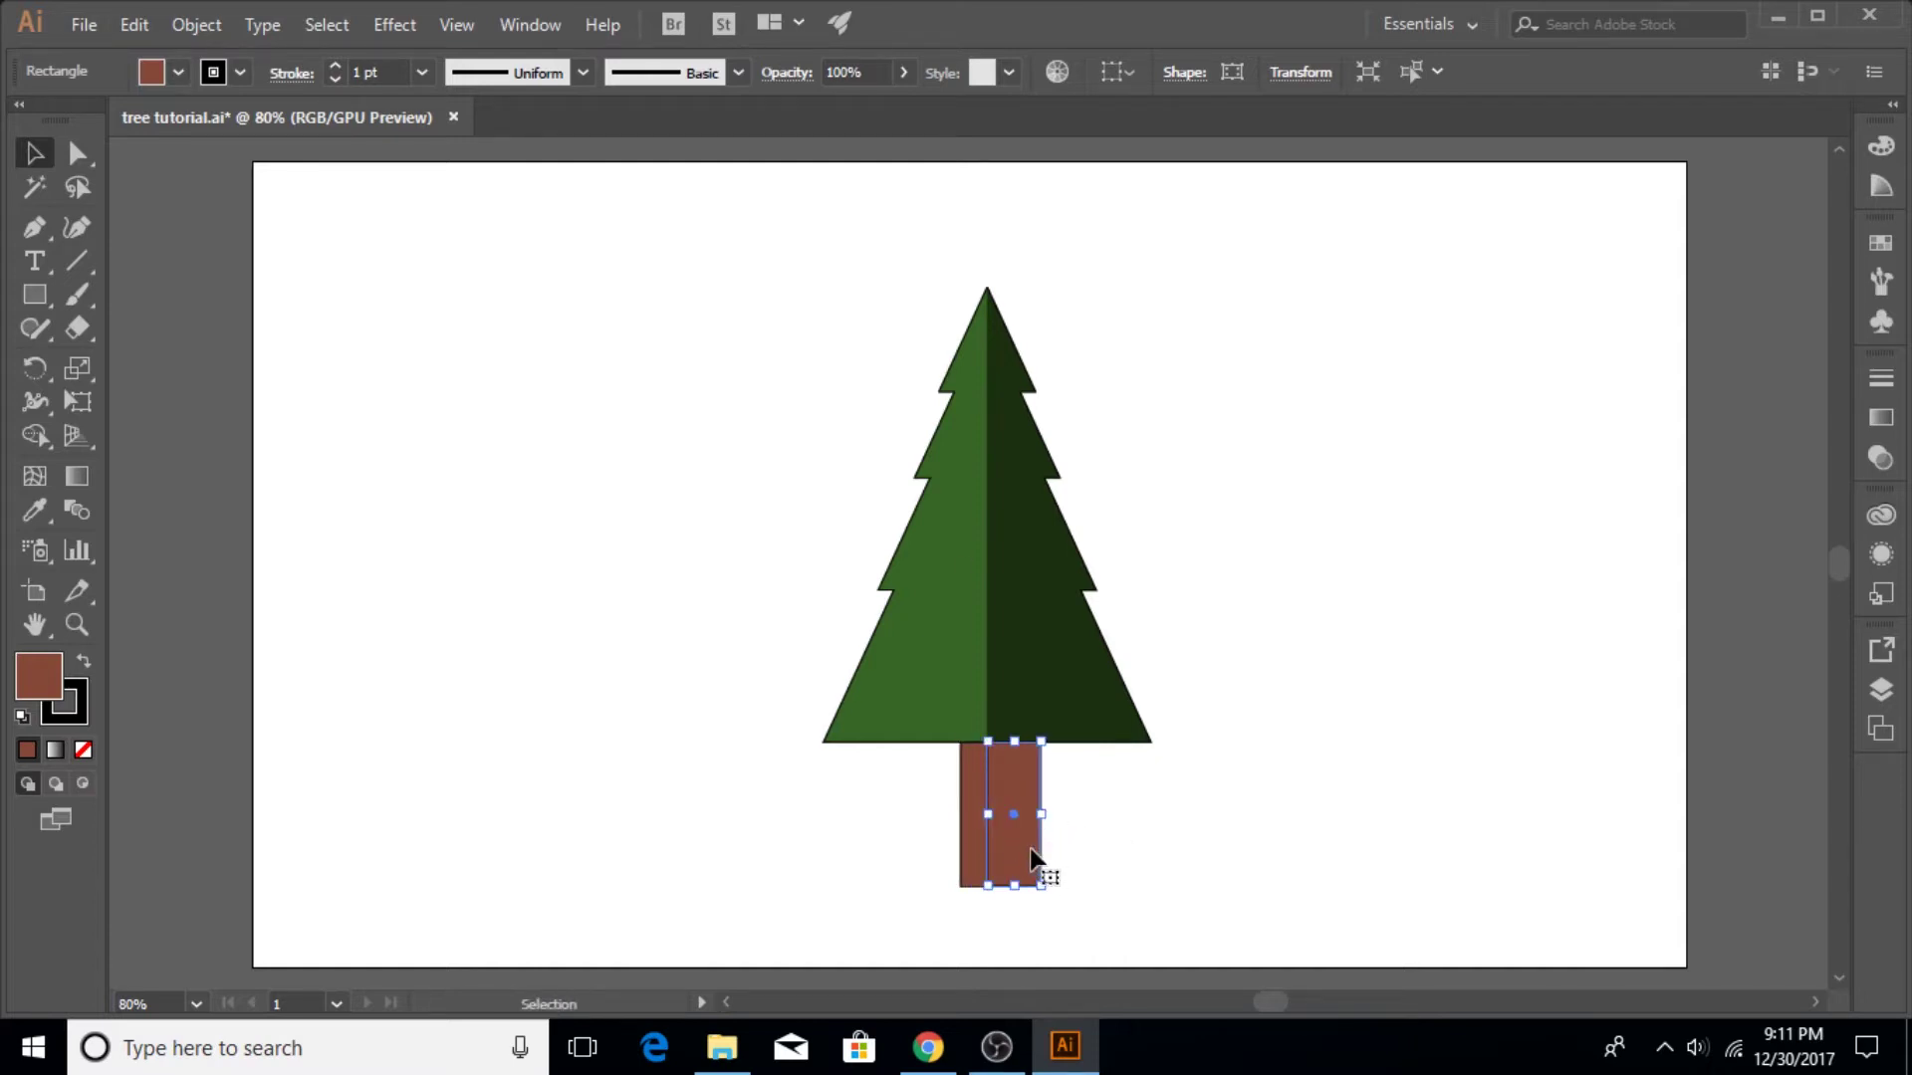
{"action": "mouse_move", "coordinate": [1013, 849]}
{"action": "left_mouse_down"}
{"action": "mouse_move", "coordinate": [1086, 849]}
{"action": "mouse_move", "coordinate": [1014, 863]}
{"action": "mouse_move", "coordinate": [960, 815]}
{"action": "mouse_move", "coordinate": [996, 818]}
{"action": "left_mouse_up"}
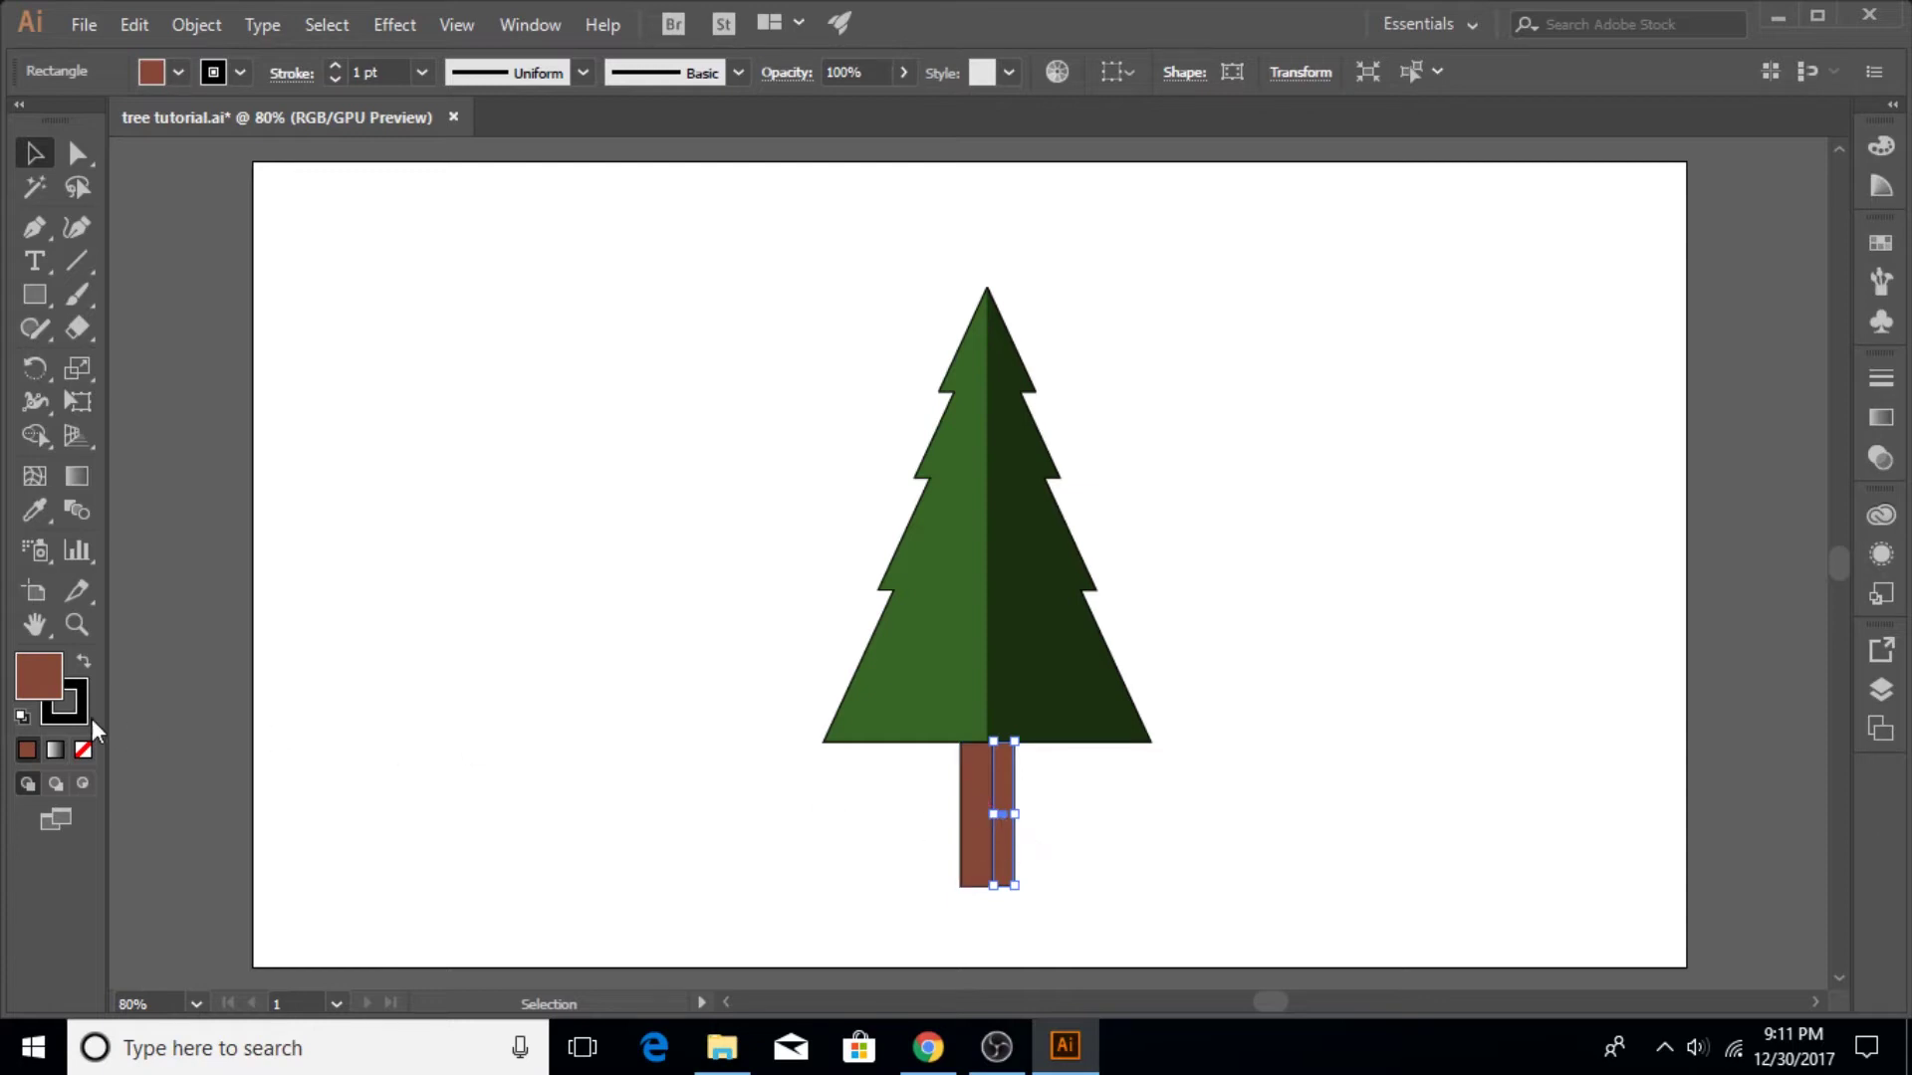
Step: Darken the narrow trunk strip's fill to brown 381E18 in the Color Picker and deselect it
{"action": "double_click", "coordinate": [38, 673]}
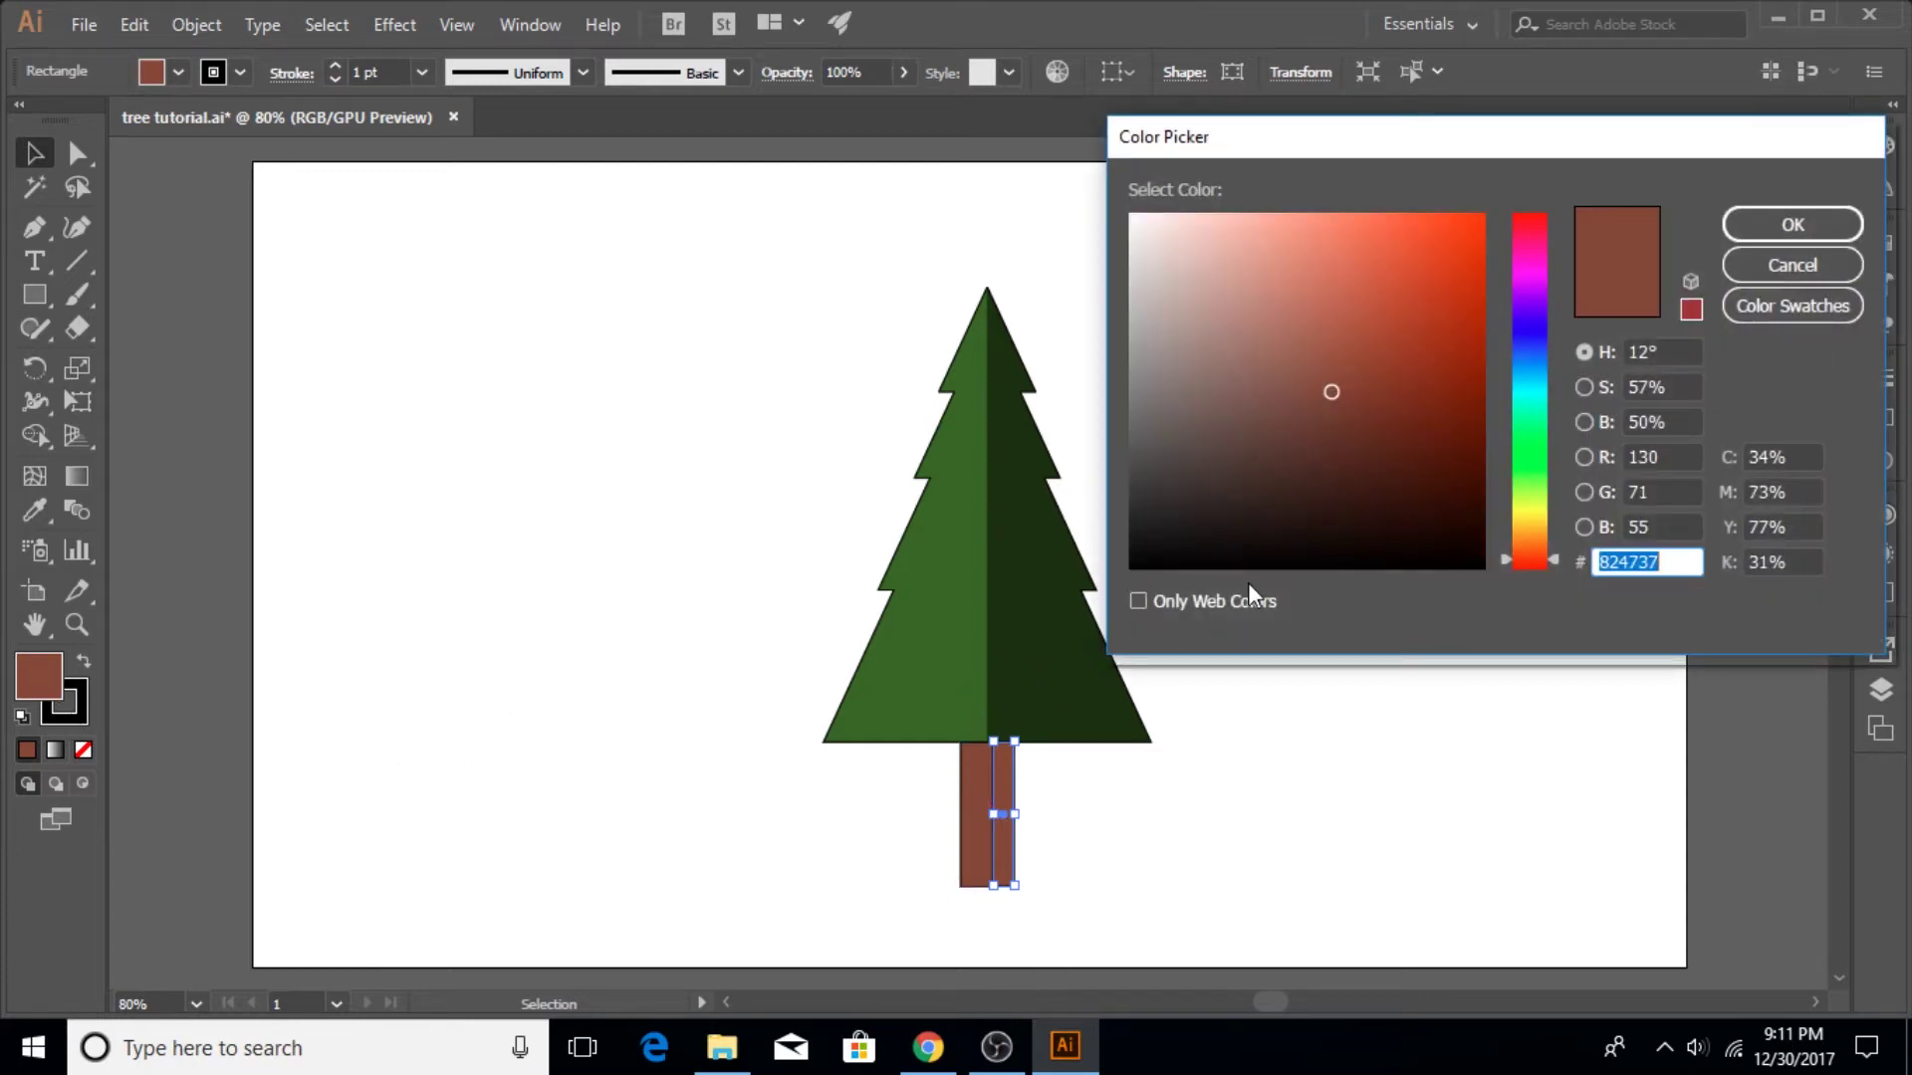
{"action": "left_click_drag", "start_coordinate": [1331, 393], "coordinate": [1331, 490]}
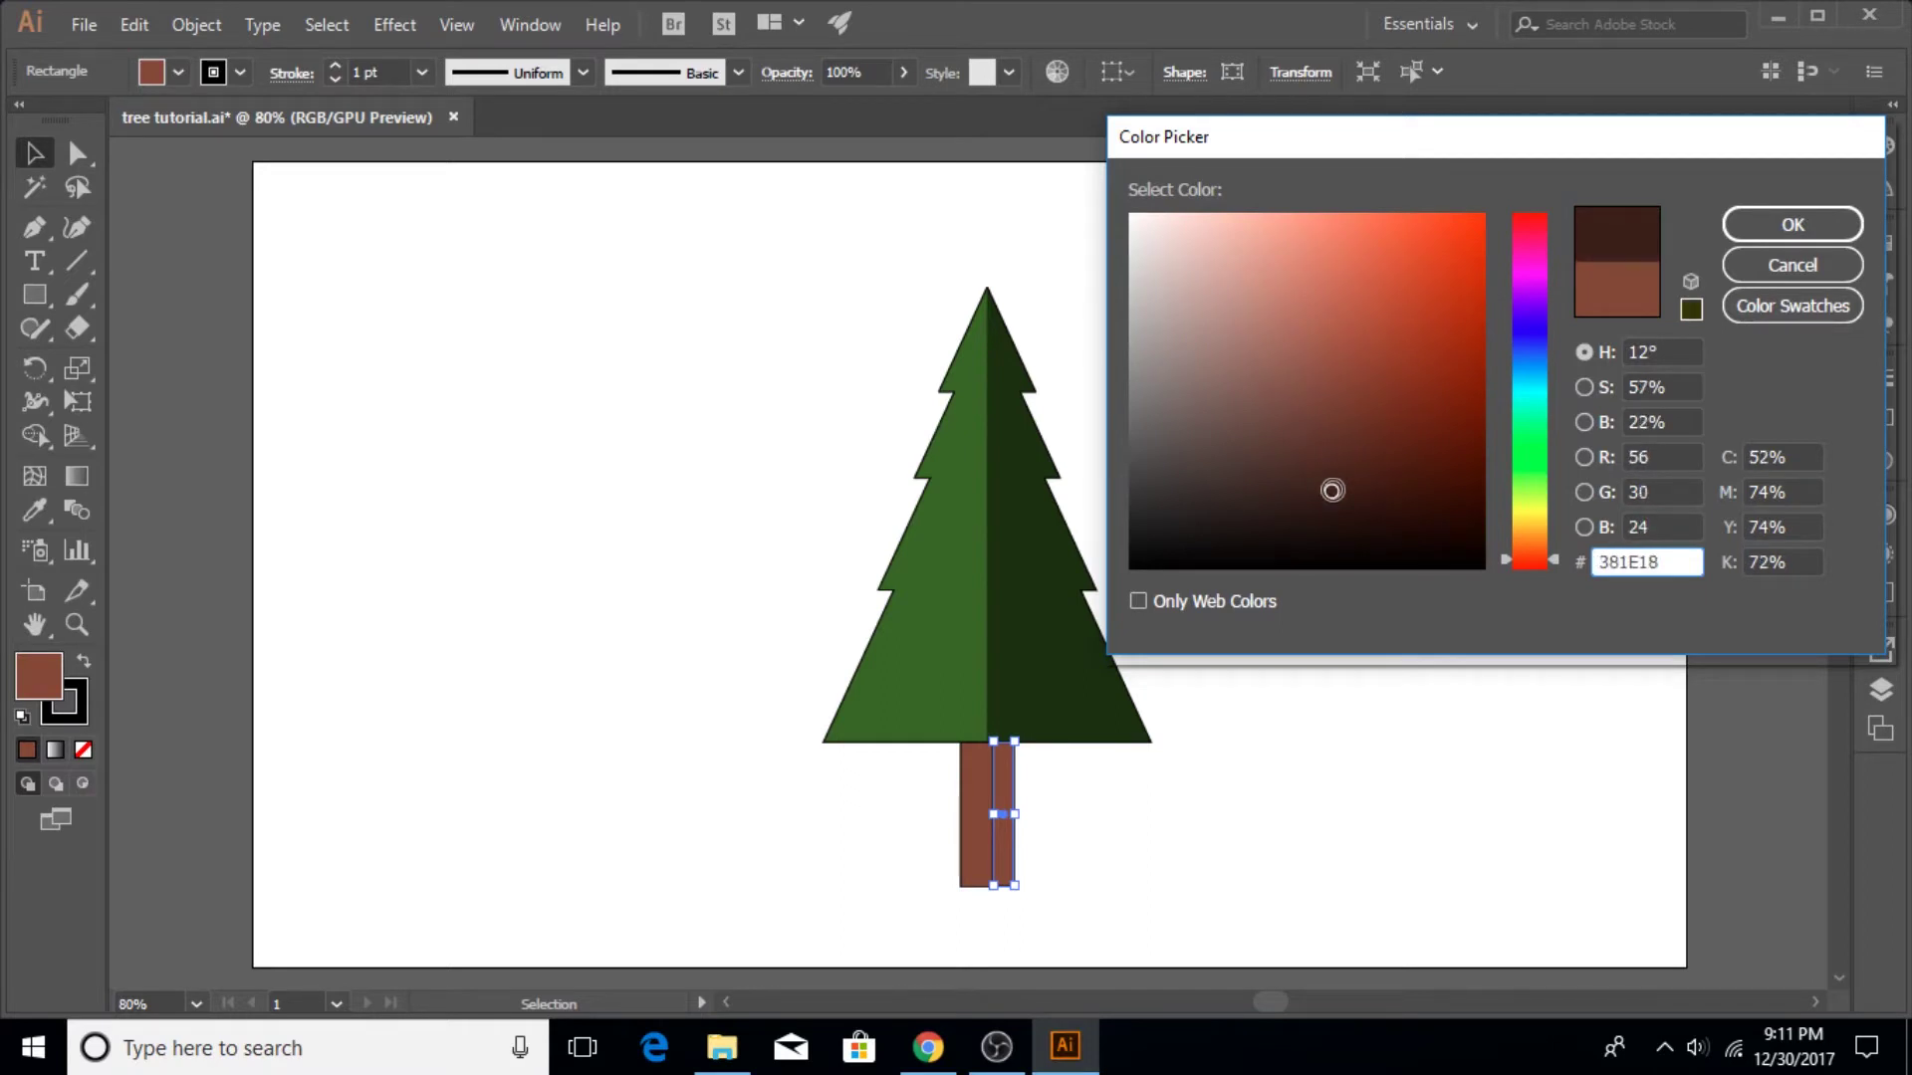
{"action": "left_click", "coordinate": [1792, 225]}
{"action": "left_click", "coordinate": [1095, 767]}
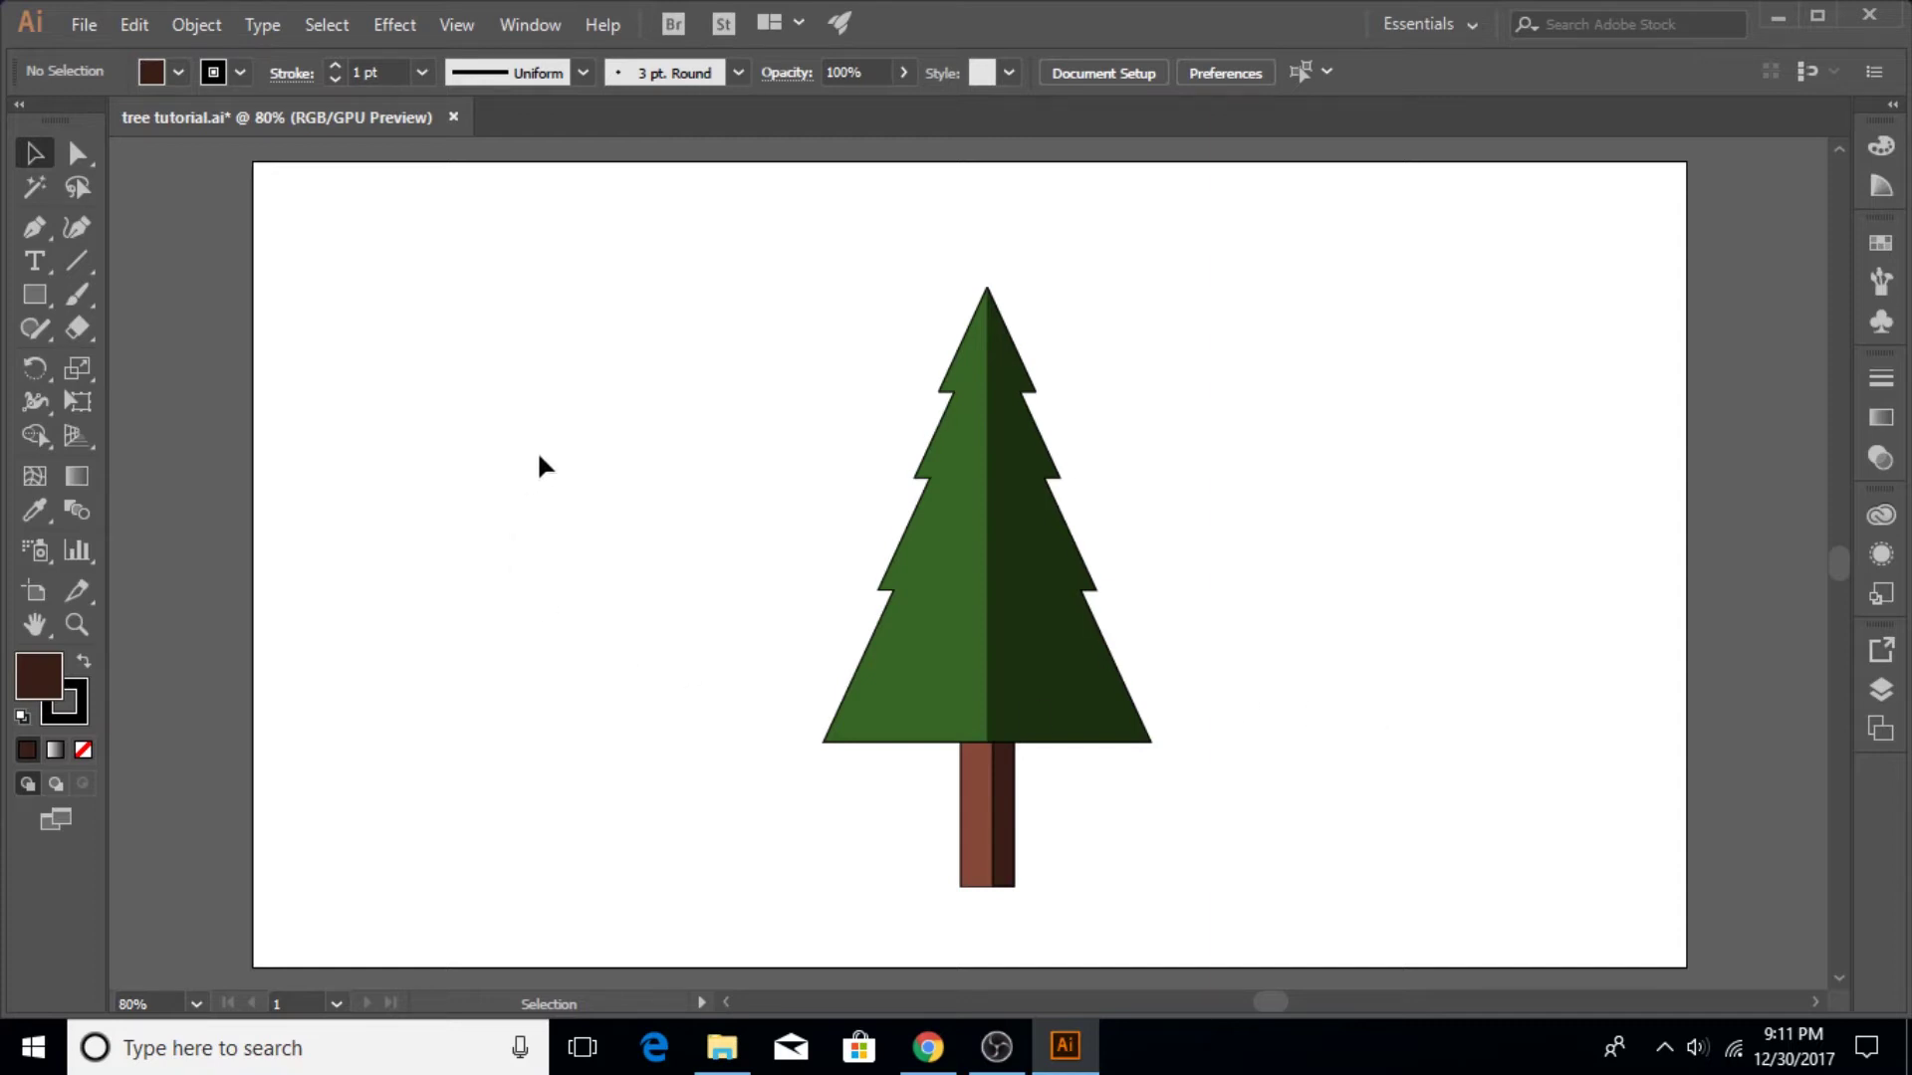
Step: Examine the objects inside Layer 1 and their stacking order, leaving the layer and the layer list collapsed
{"action": "left_click", "coordinate": [1880, 689]}
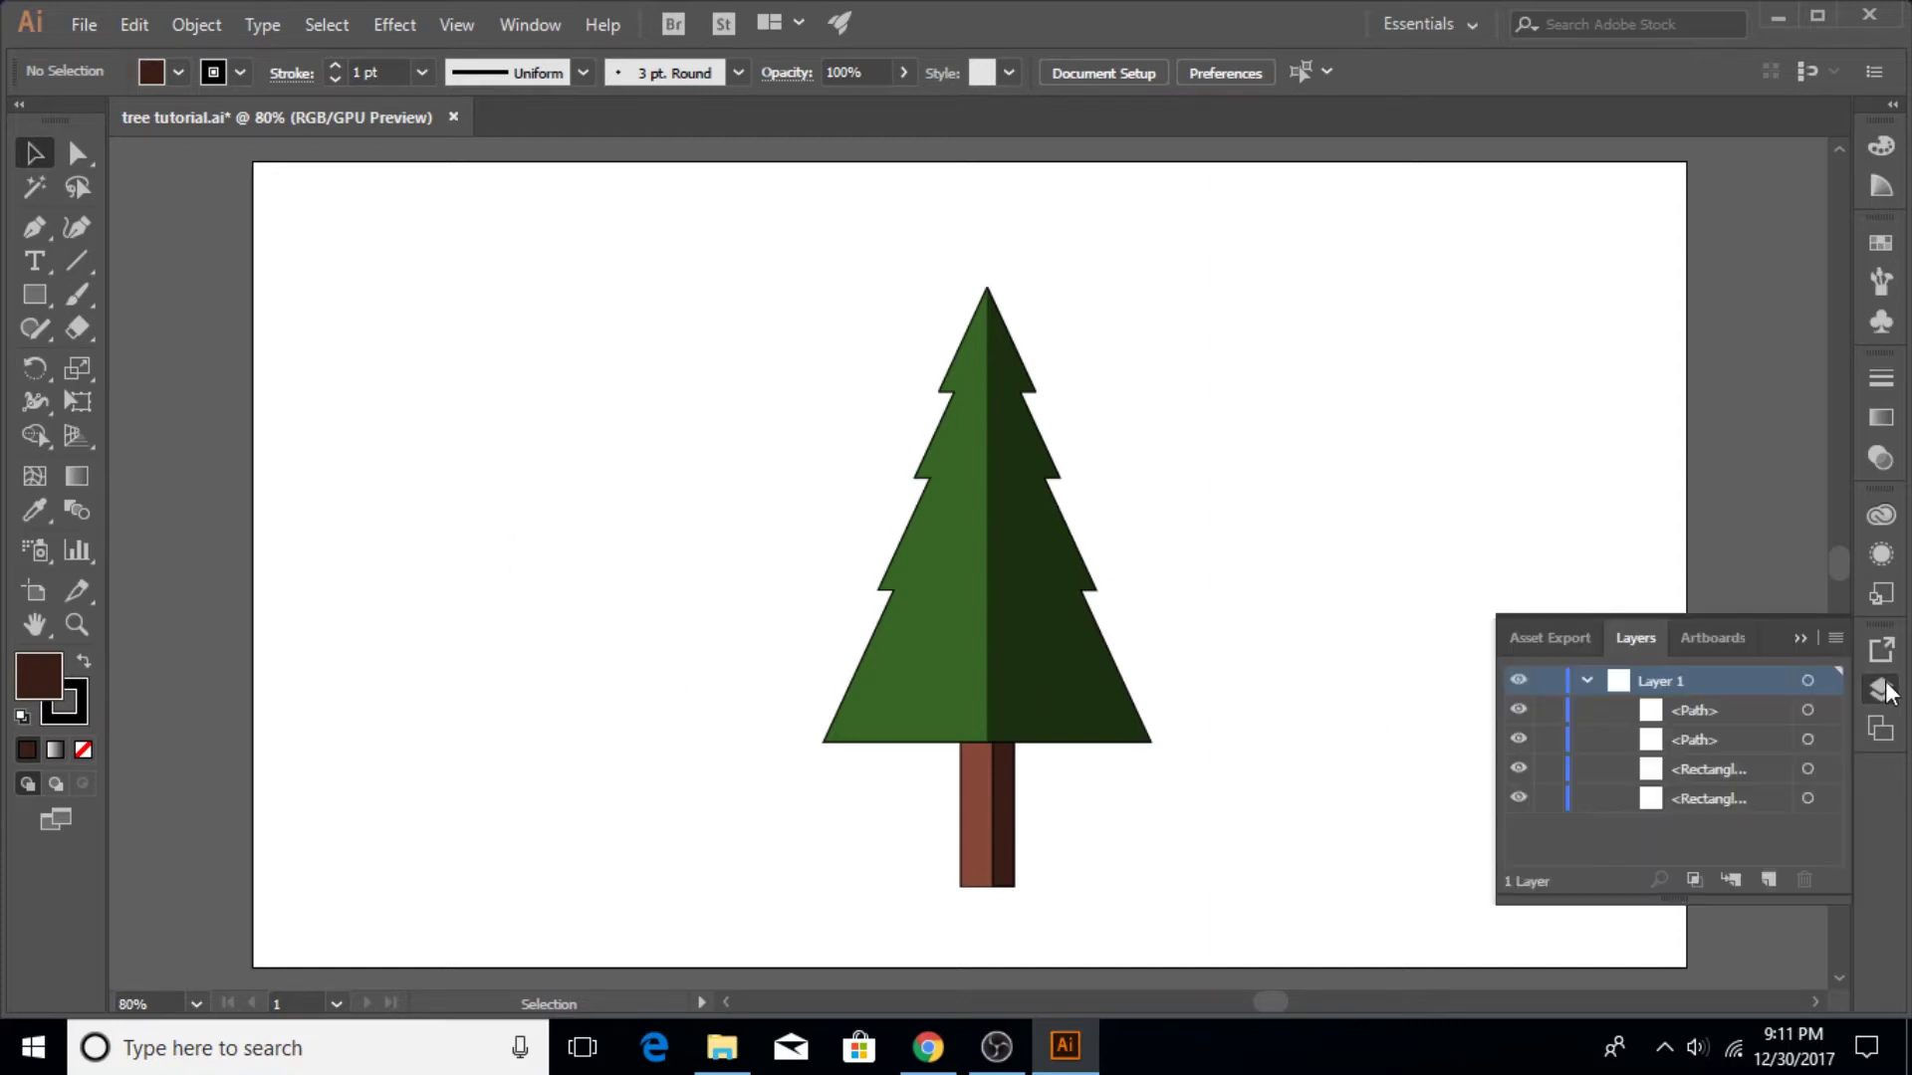
{"action": "left_click", "coordinate": [1586, 681]}
{"action": "left_click", "coordinate": [1586, 681]}
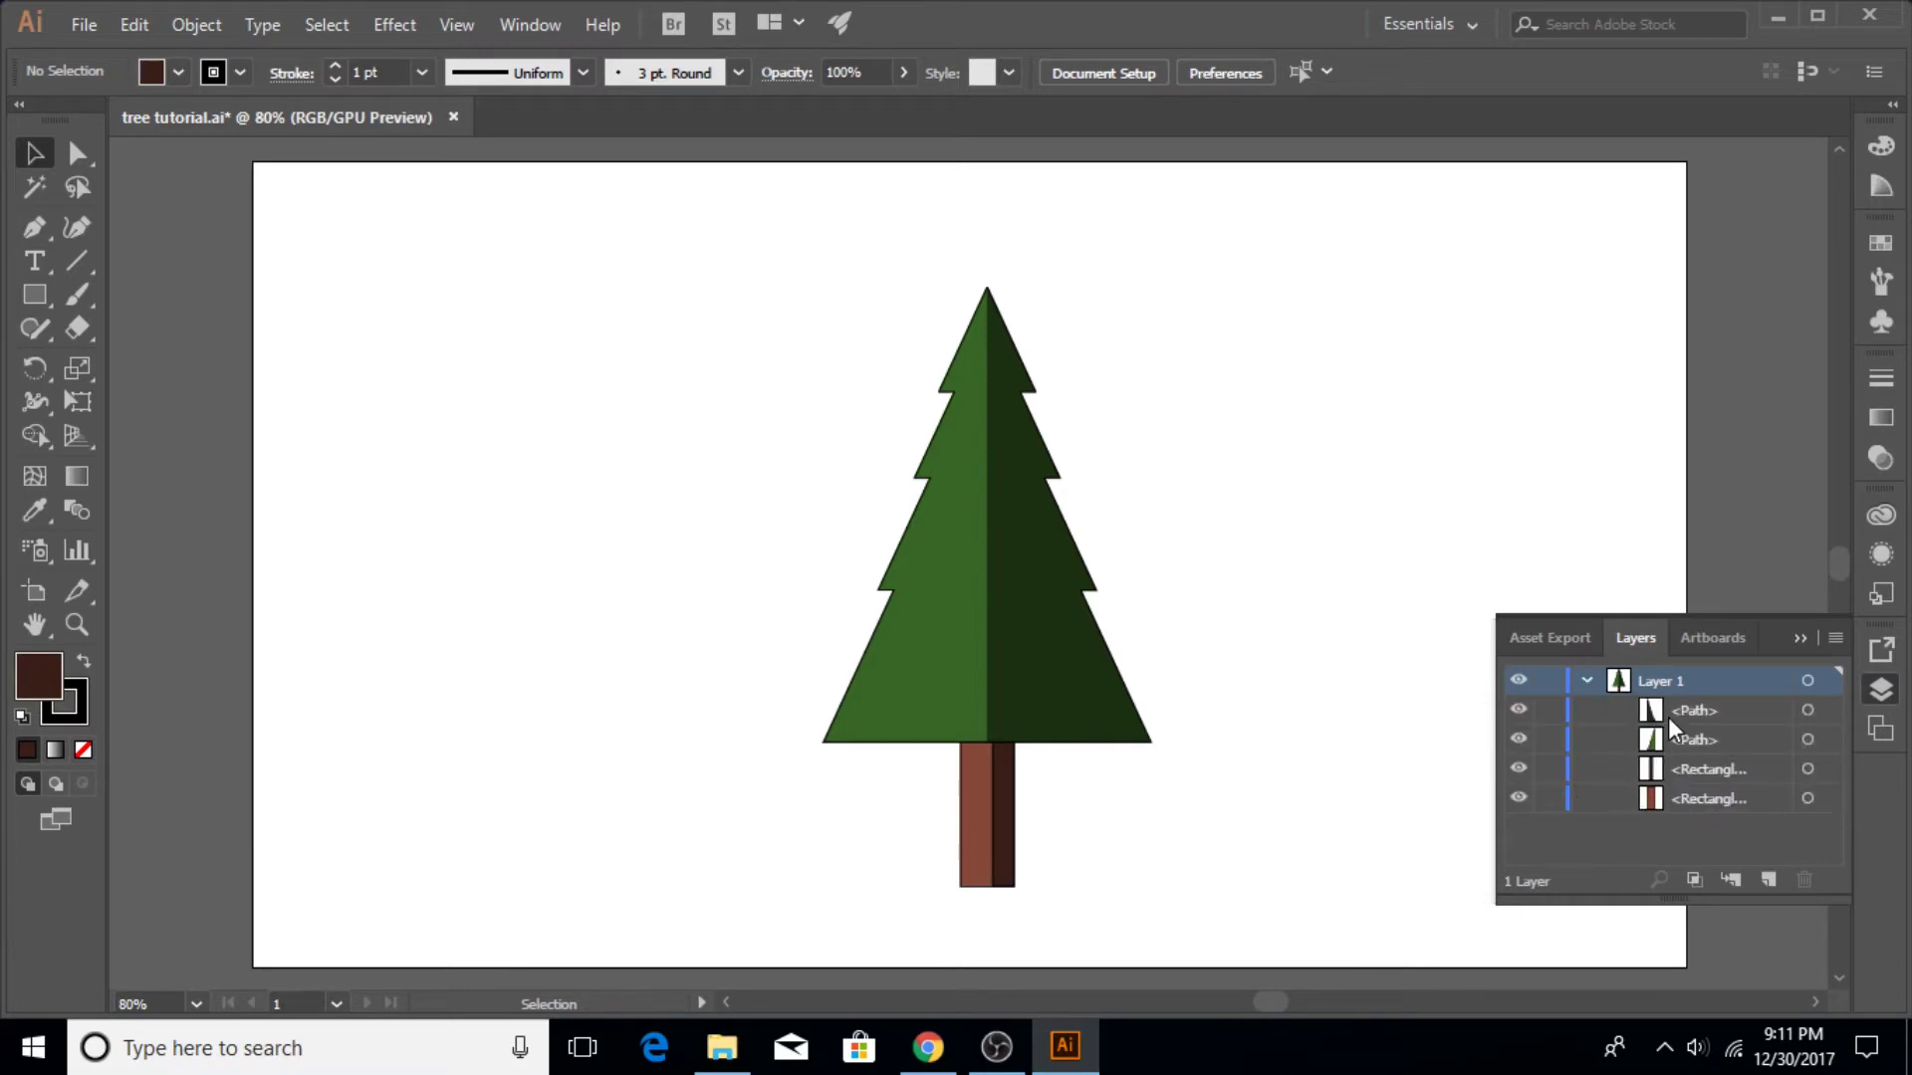
{"action": "left_click", "coordinate": [1587, 681]}
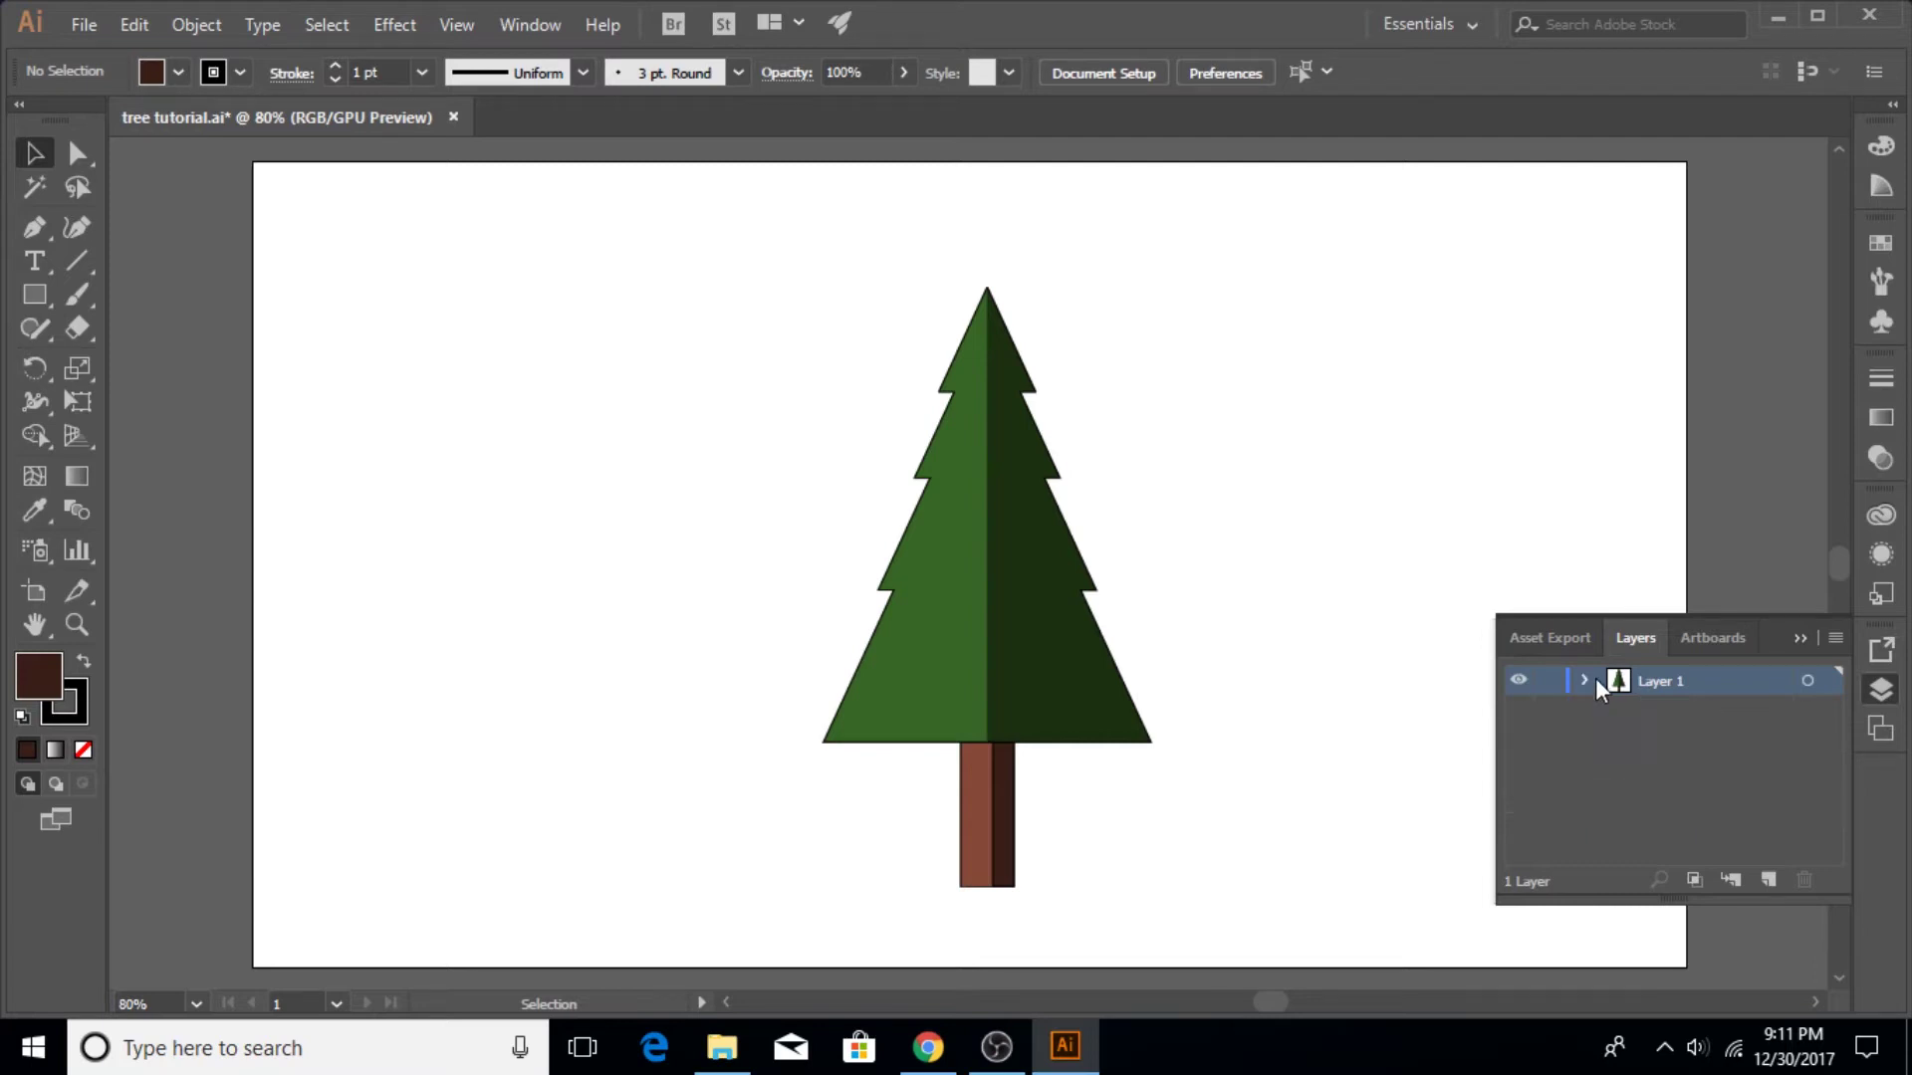
{"action": "left_click", "coordinate": [1586, 681]}
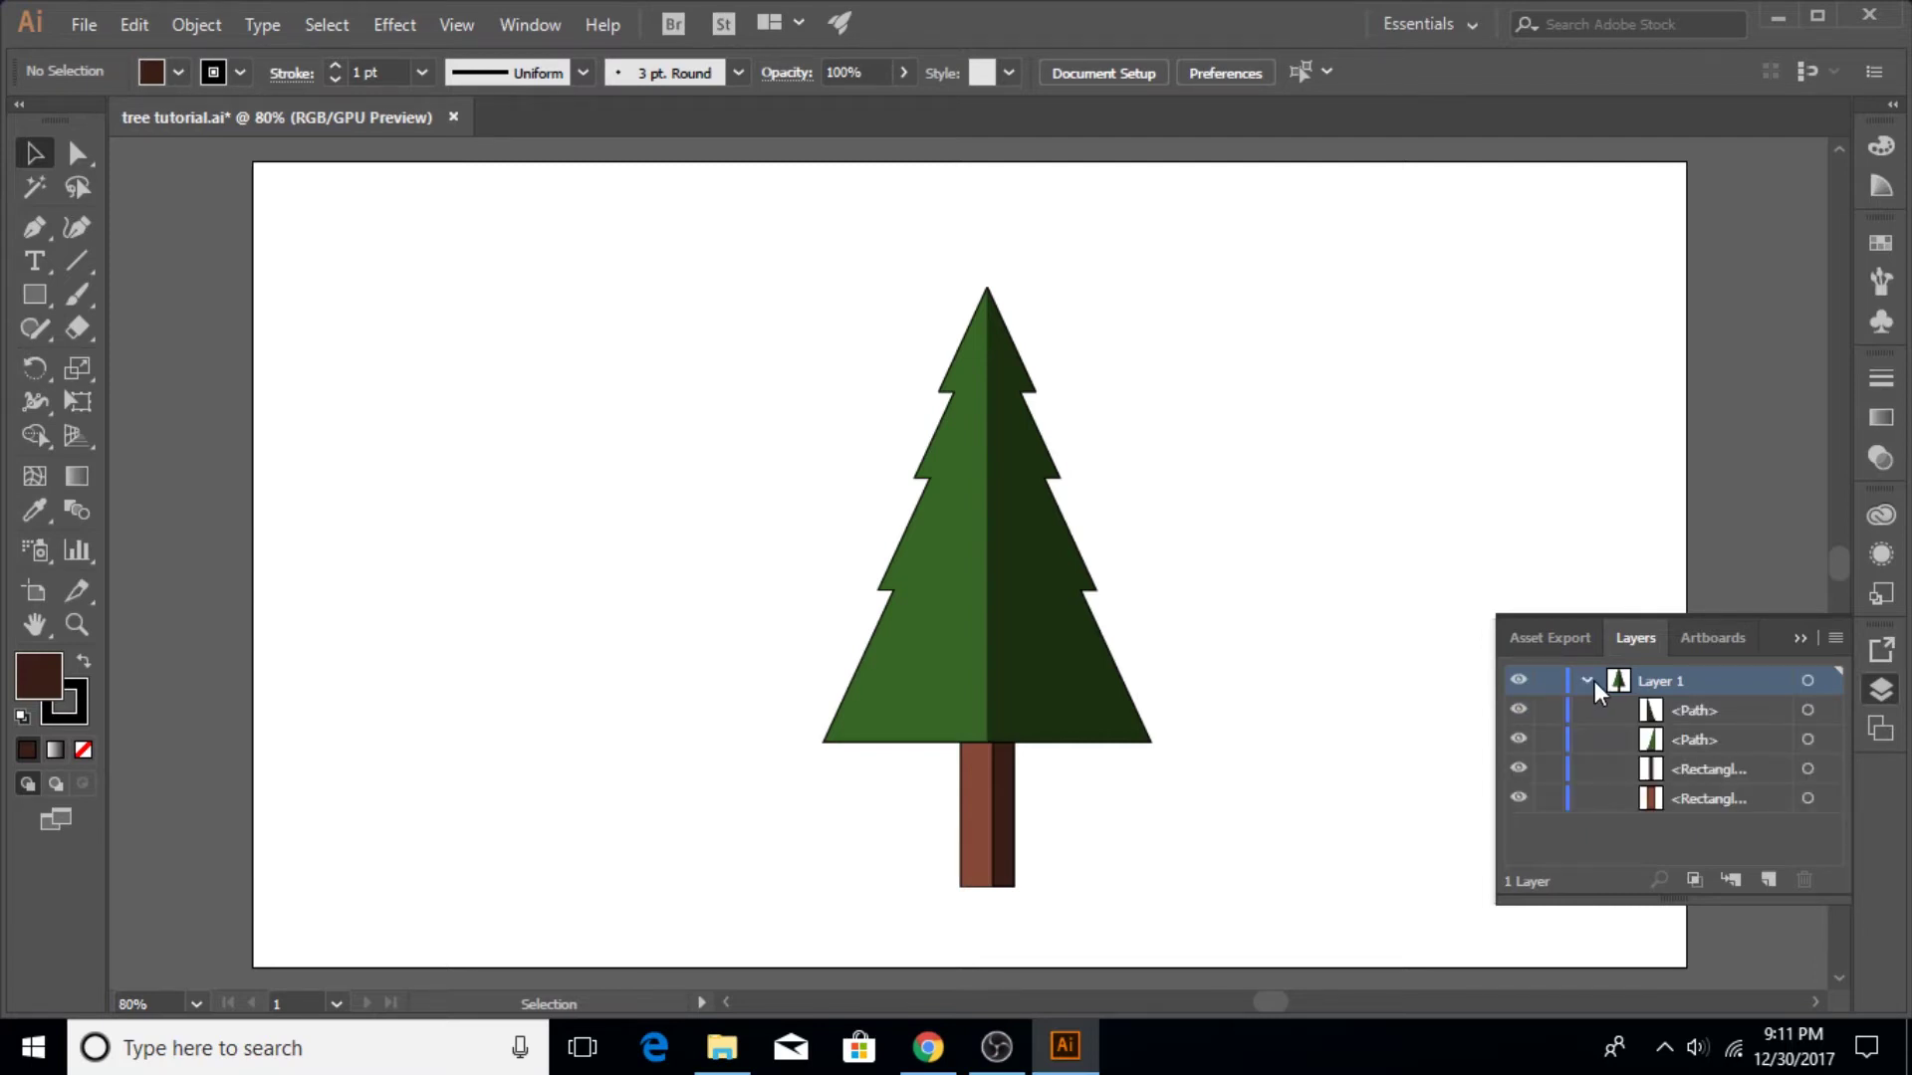
{"action": "left_click", "coordinate": [1587, 681]}
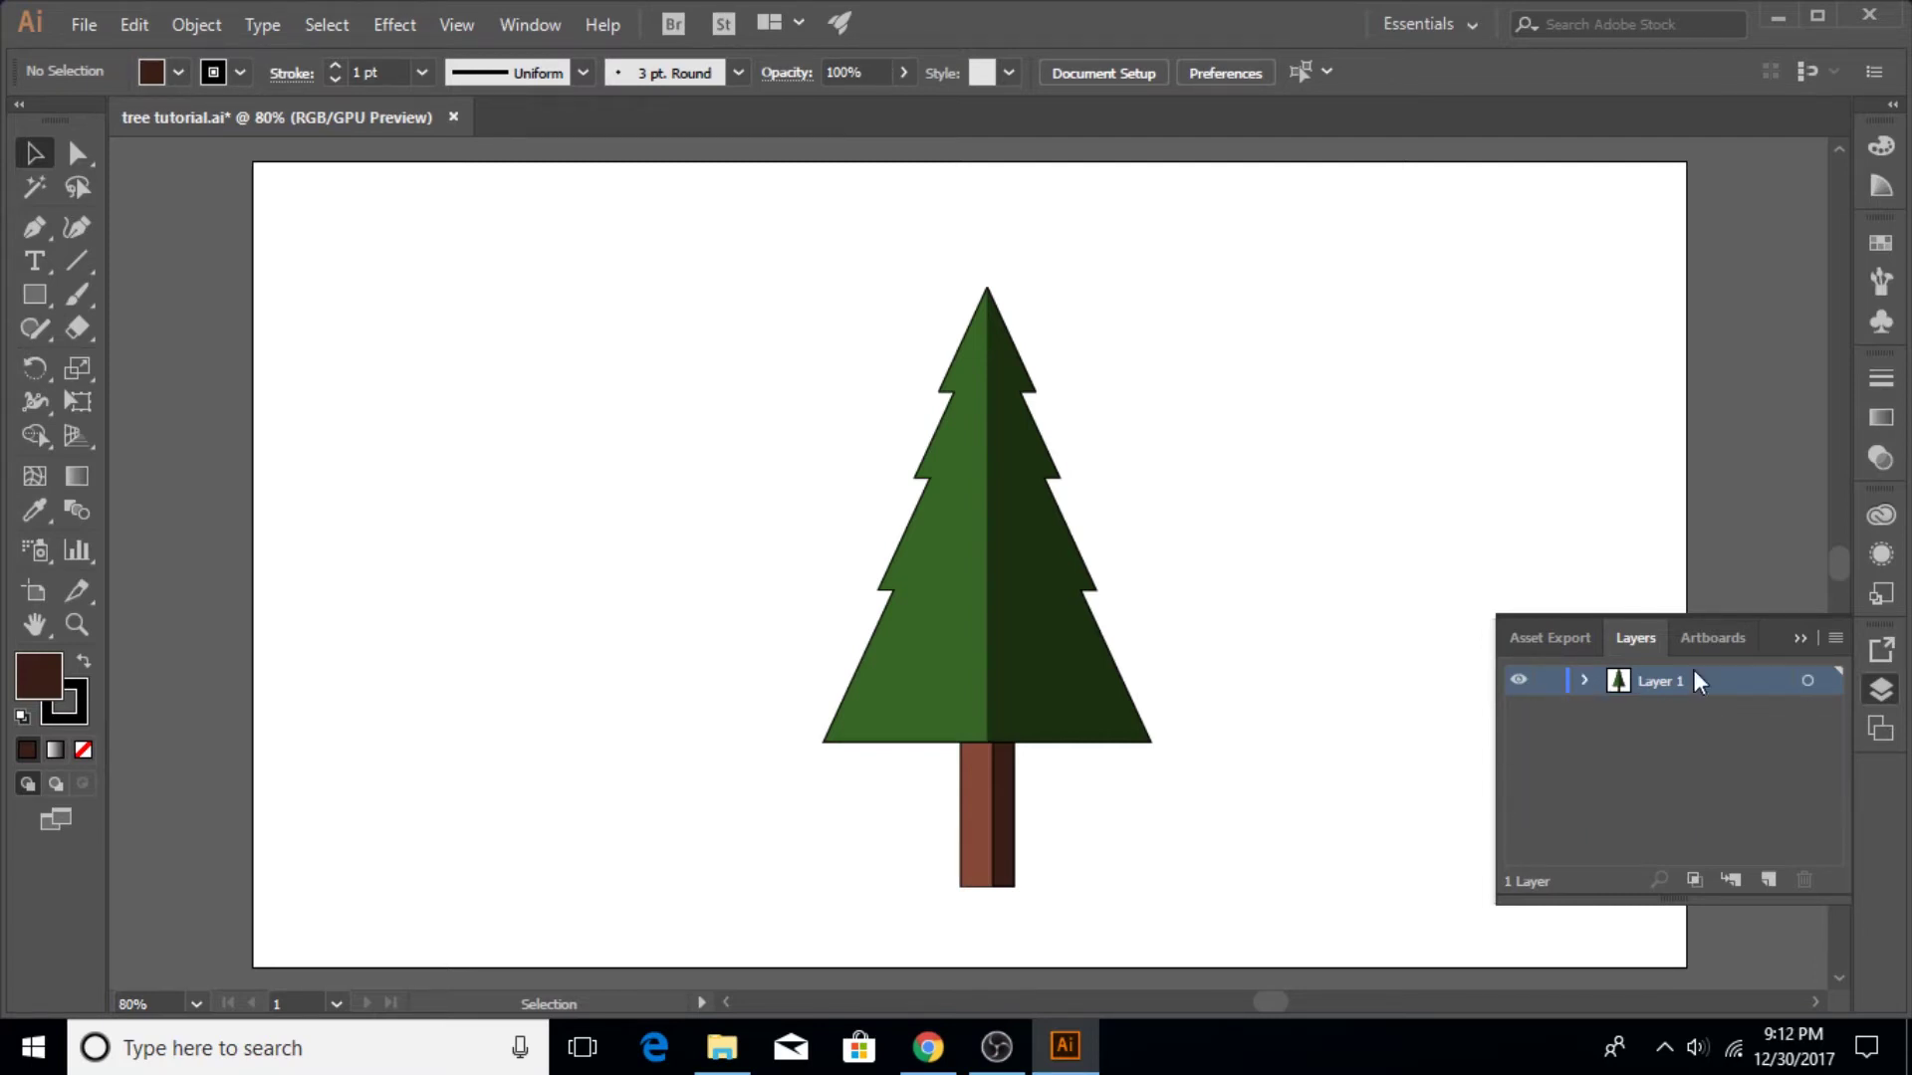
{"action": "left_click", "coordinate": [1798, 638]}
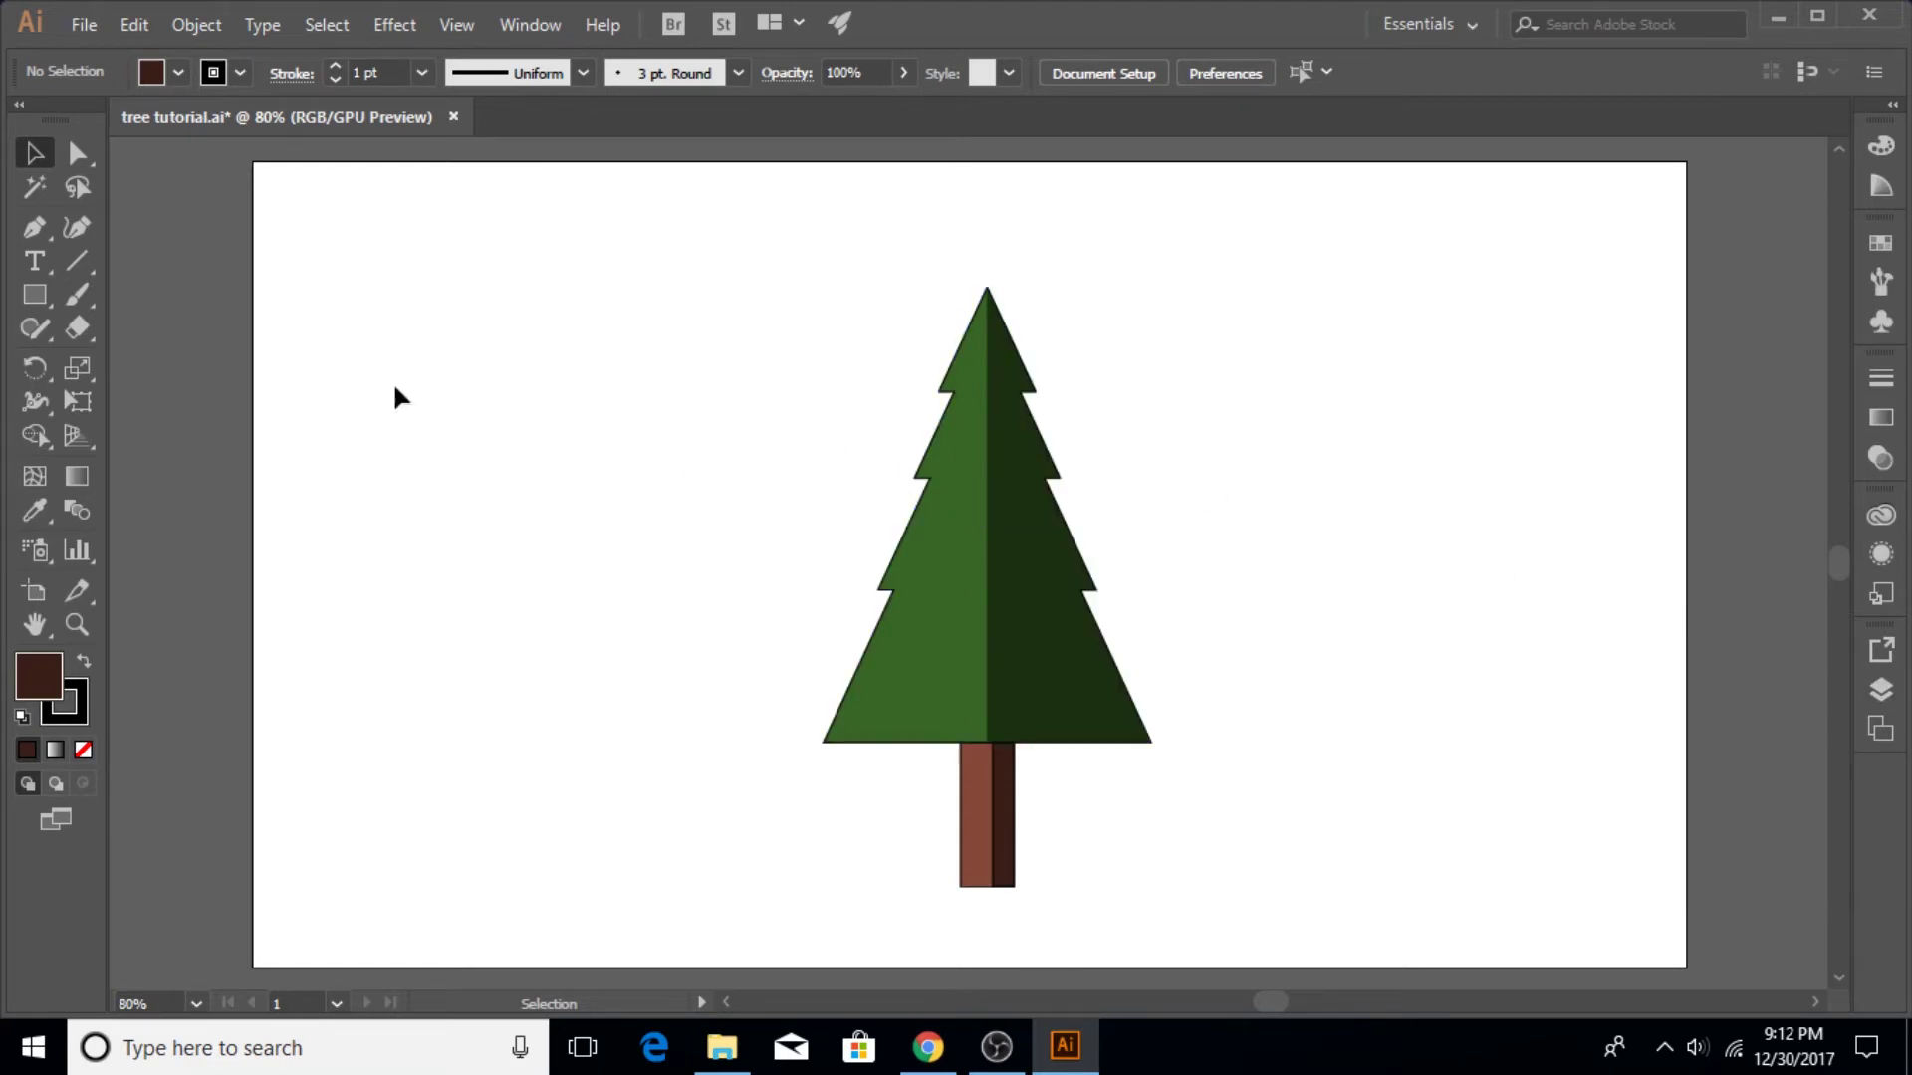
Step: Create a rectangle 1280 pt wide and 720 pt high with the Rectangle tool for the background
{"action": "left_click", "coordinate": [38, 288]}
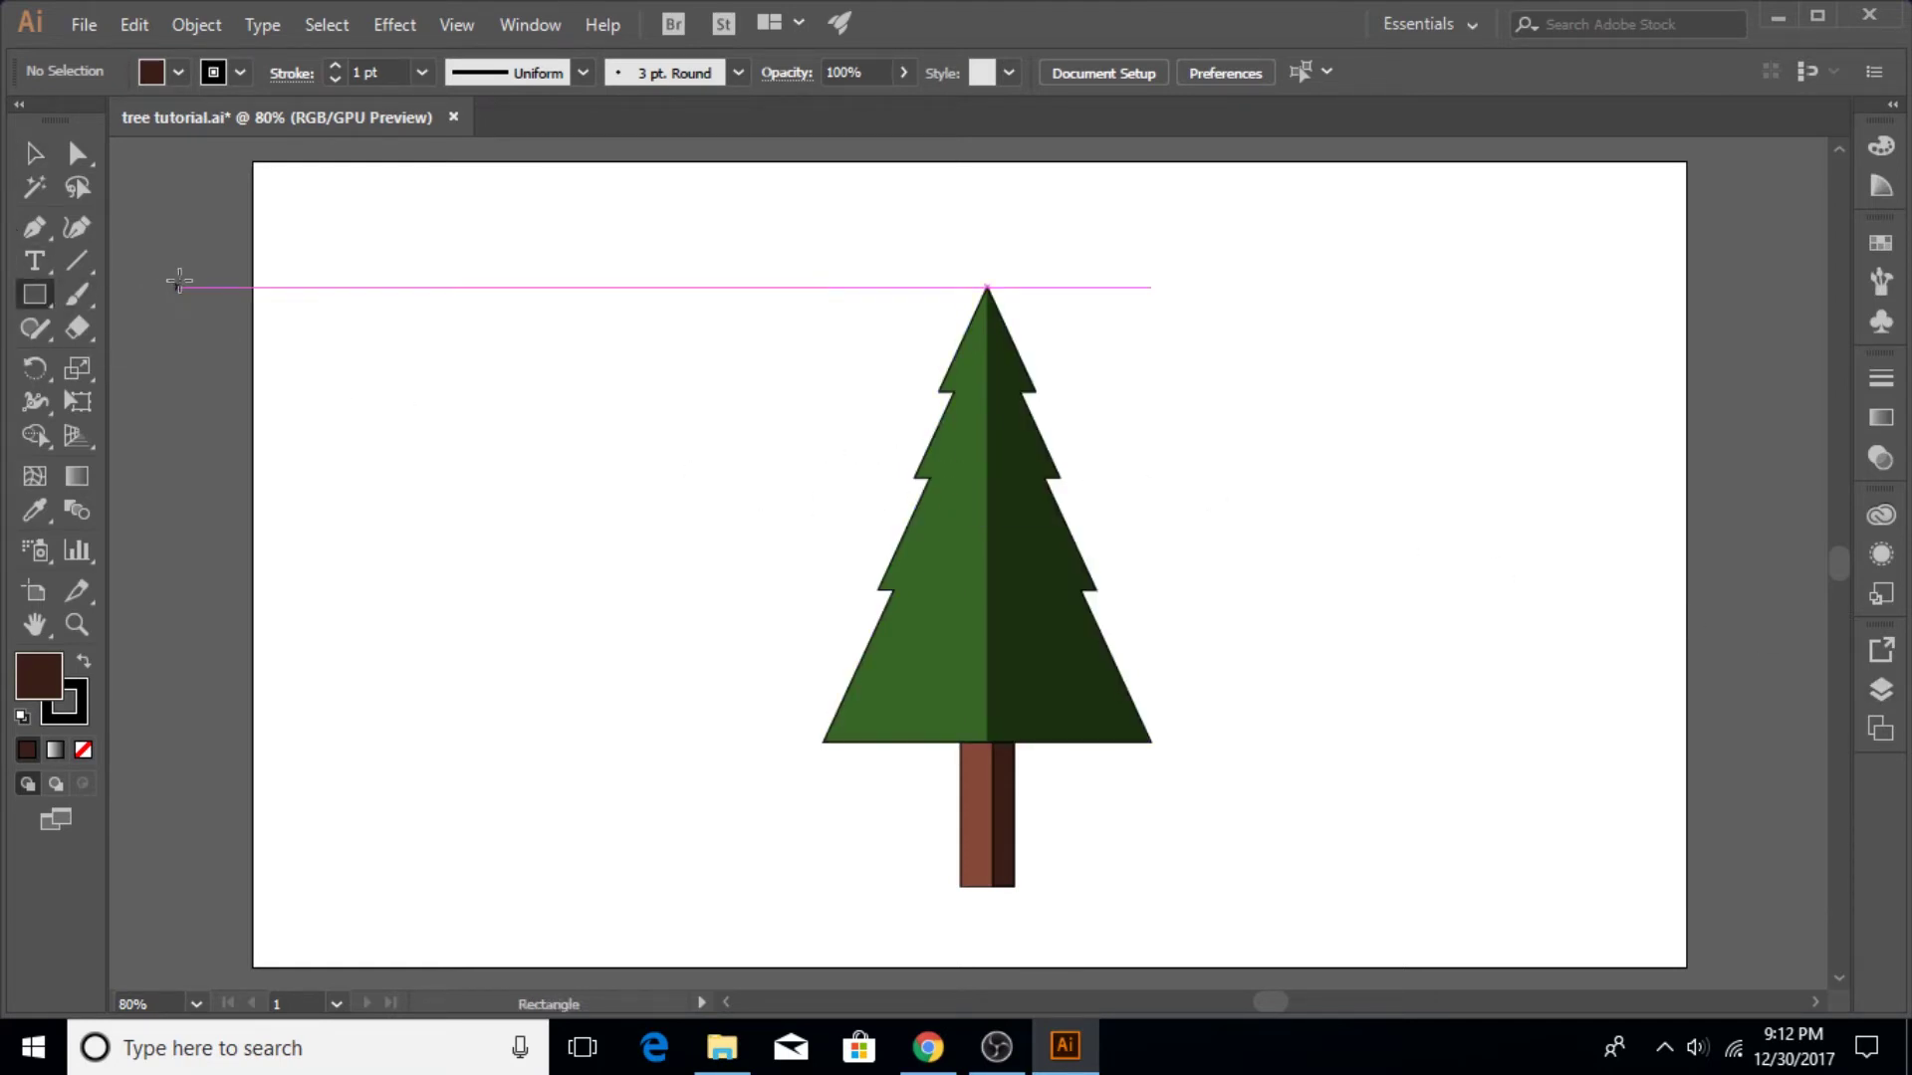
{"action": "left_click", "coordinate": [599, 399]}
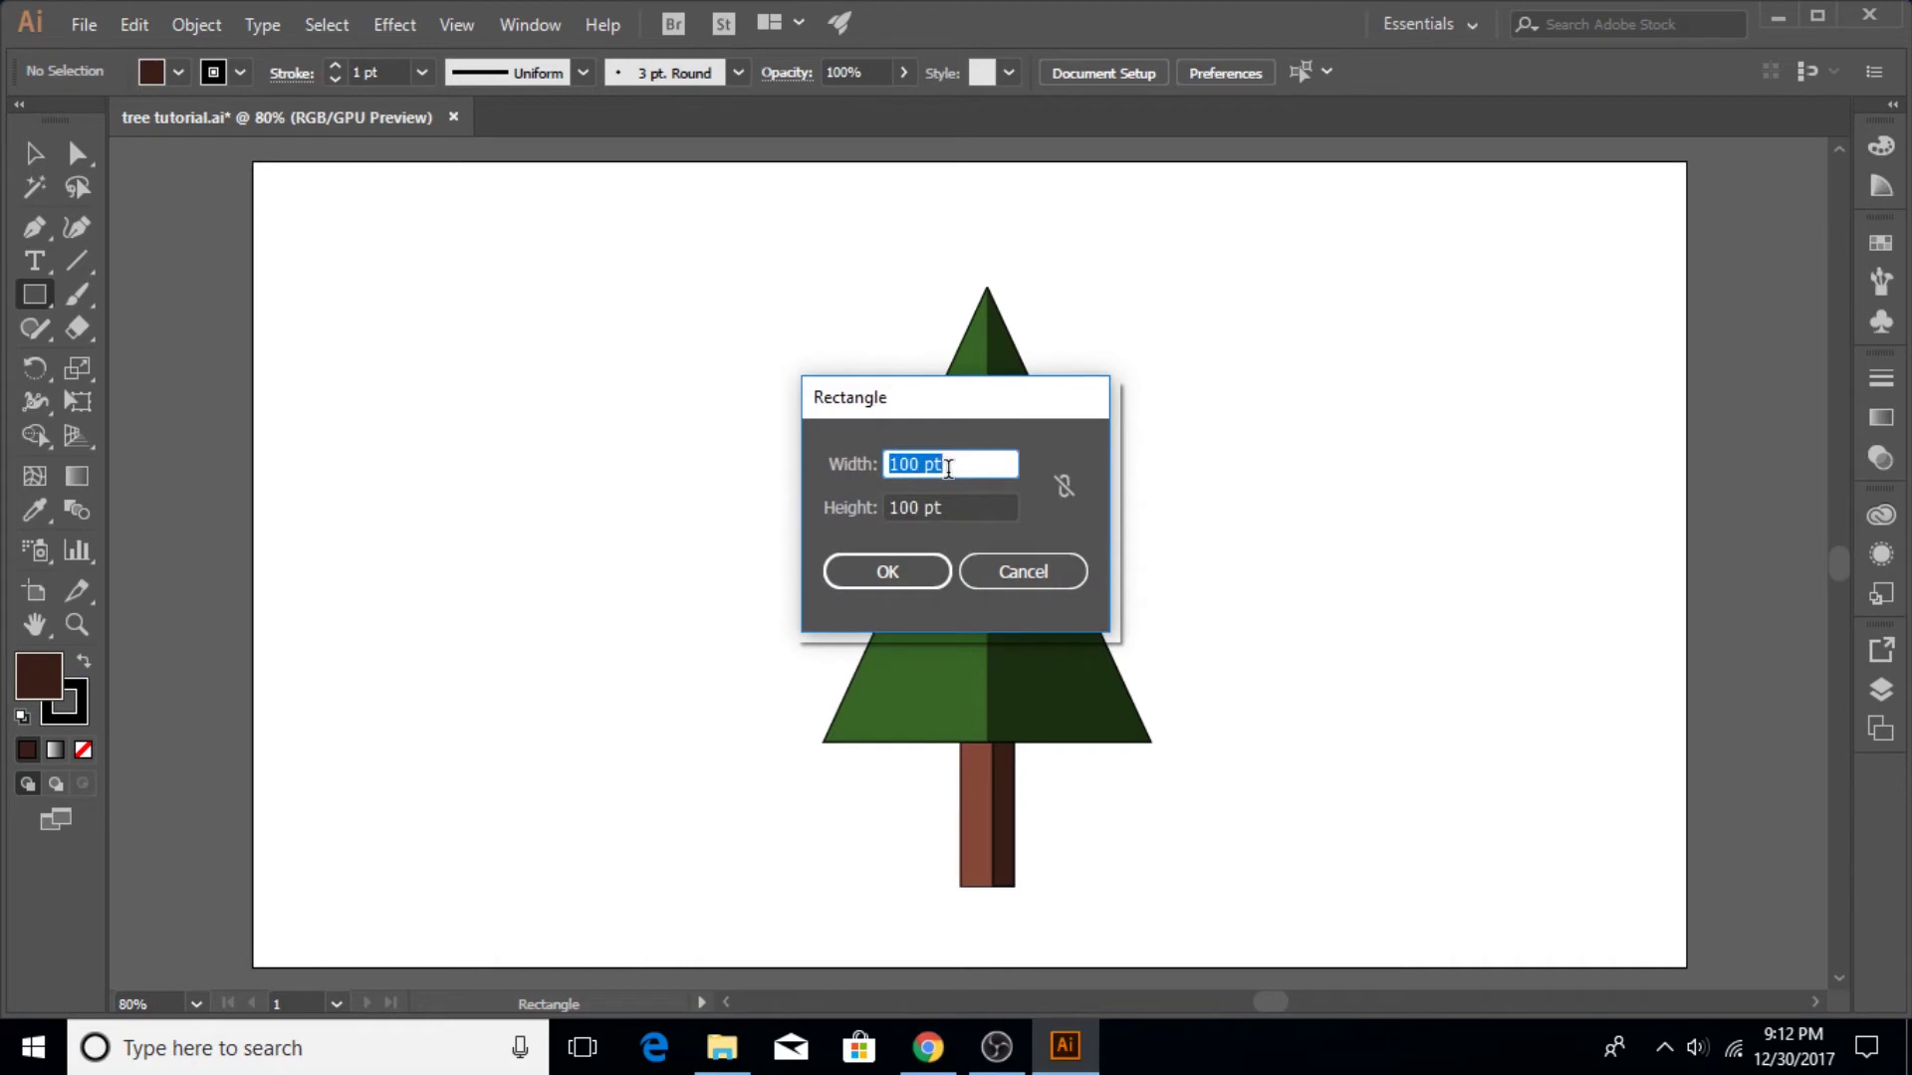
{"action": "type", "text": "1280"}
{"action": "left_click", "coordinate": [975, 507]}
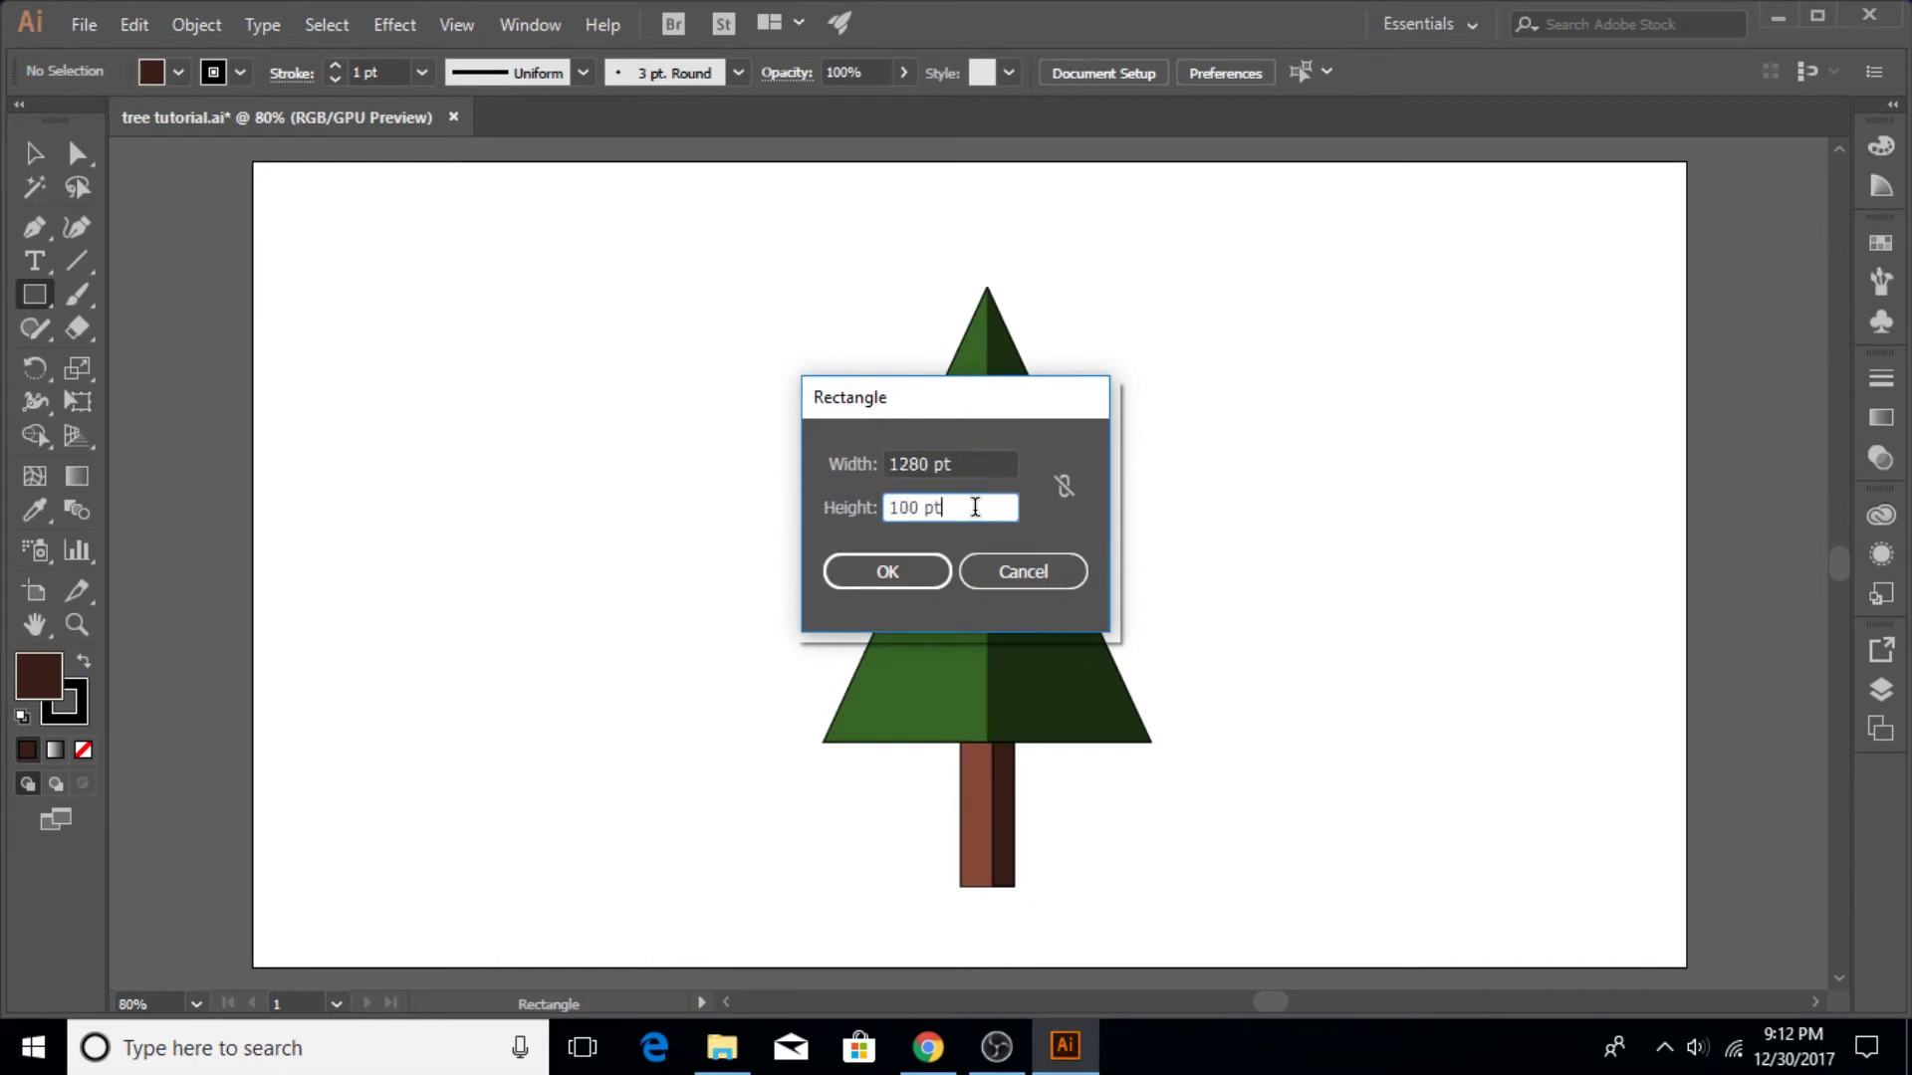
{"action": "key", "text": "shift+Left"}
{"action": "key", "text": "shift+Left"}
{"action": "key", "text": "shift+Left"}
{"action": "key", "text": "shift+Left"}
{"action": "key", "text": "shift+Left"}
{"action": "key", "text": "shift+Left"}
{"action": "type", "text": "720"}
{"action": "left_click", "coordinate": [876, 574]}
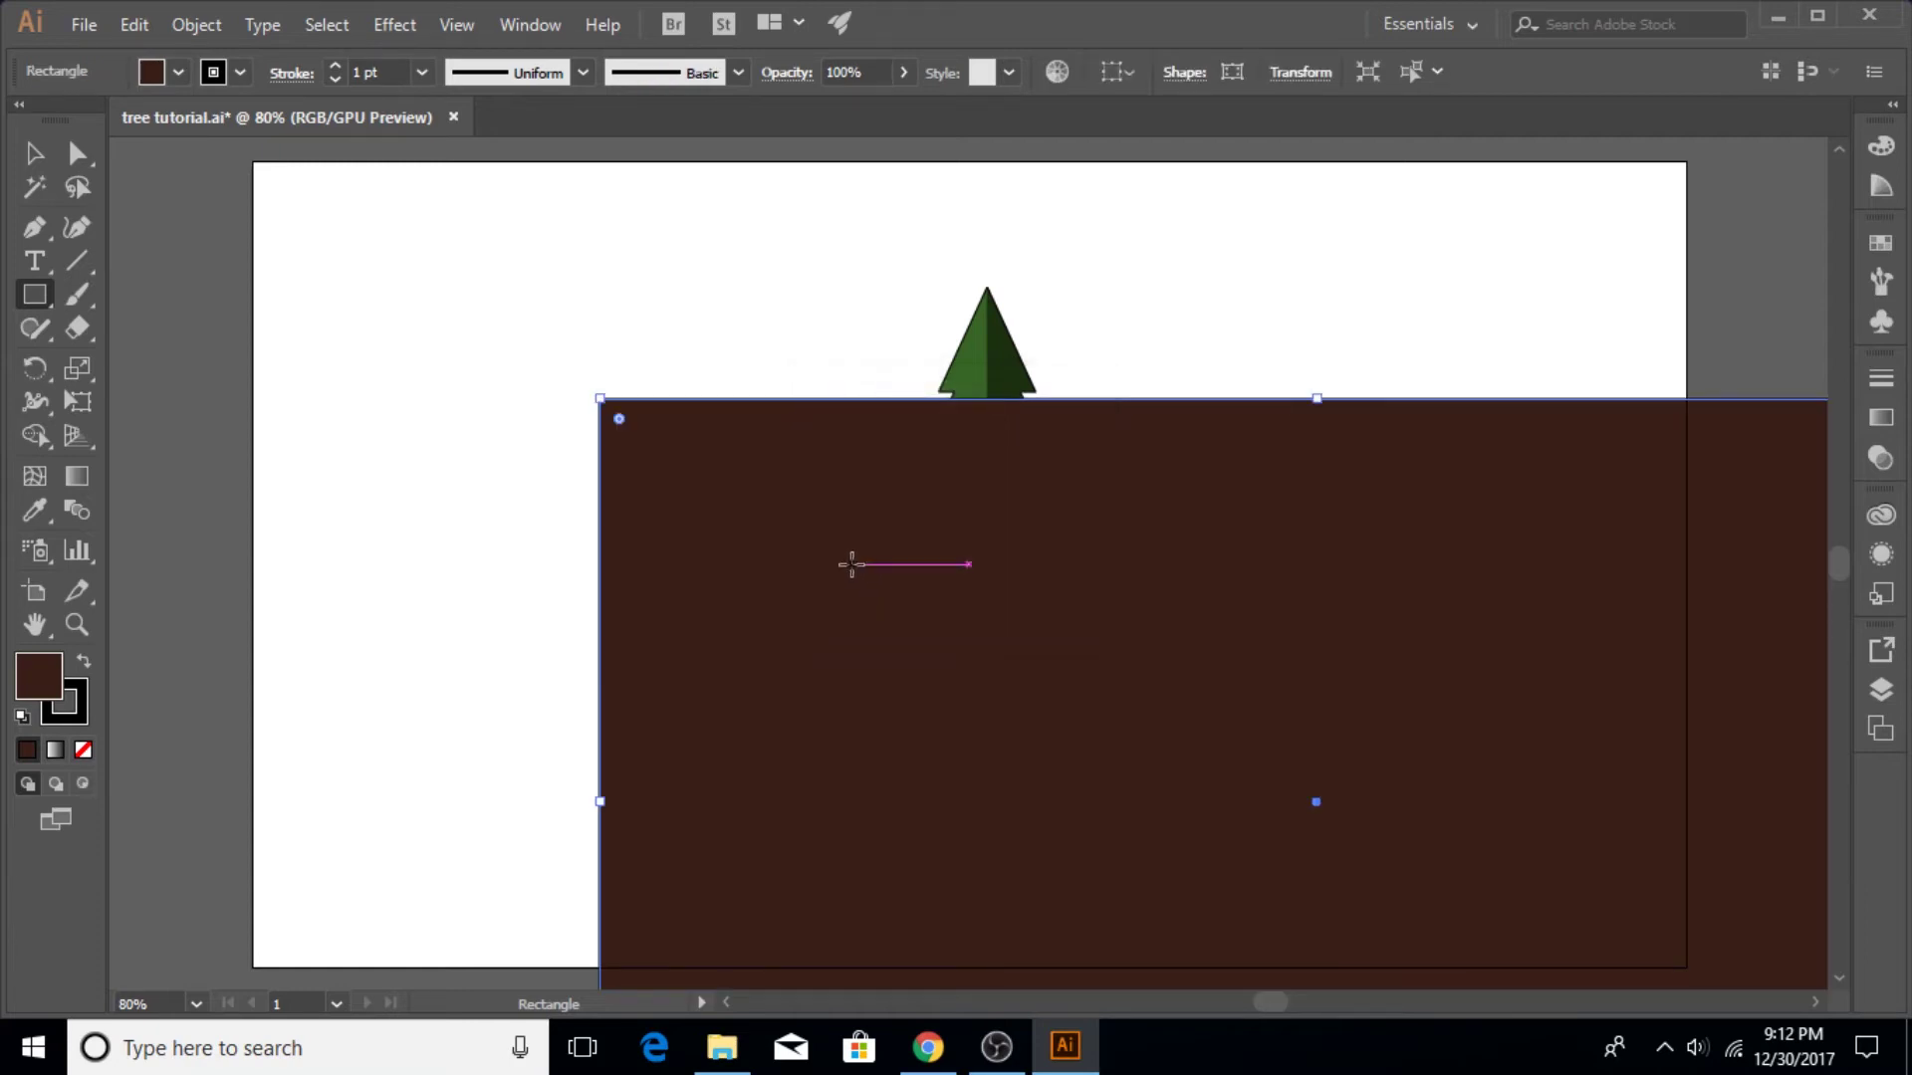
Step: Move the large rectangle to cover the whole artboard and send it to the back behind the tree
{"action": "left_click", "coordinate": [35, 154]}
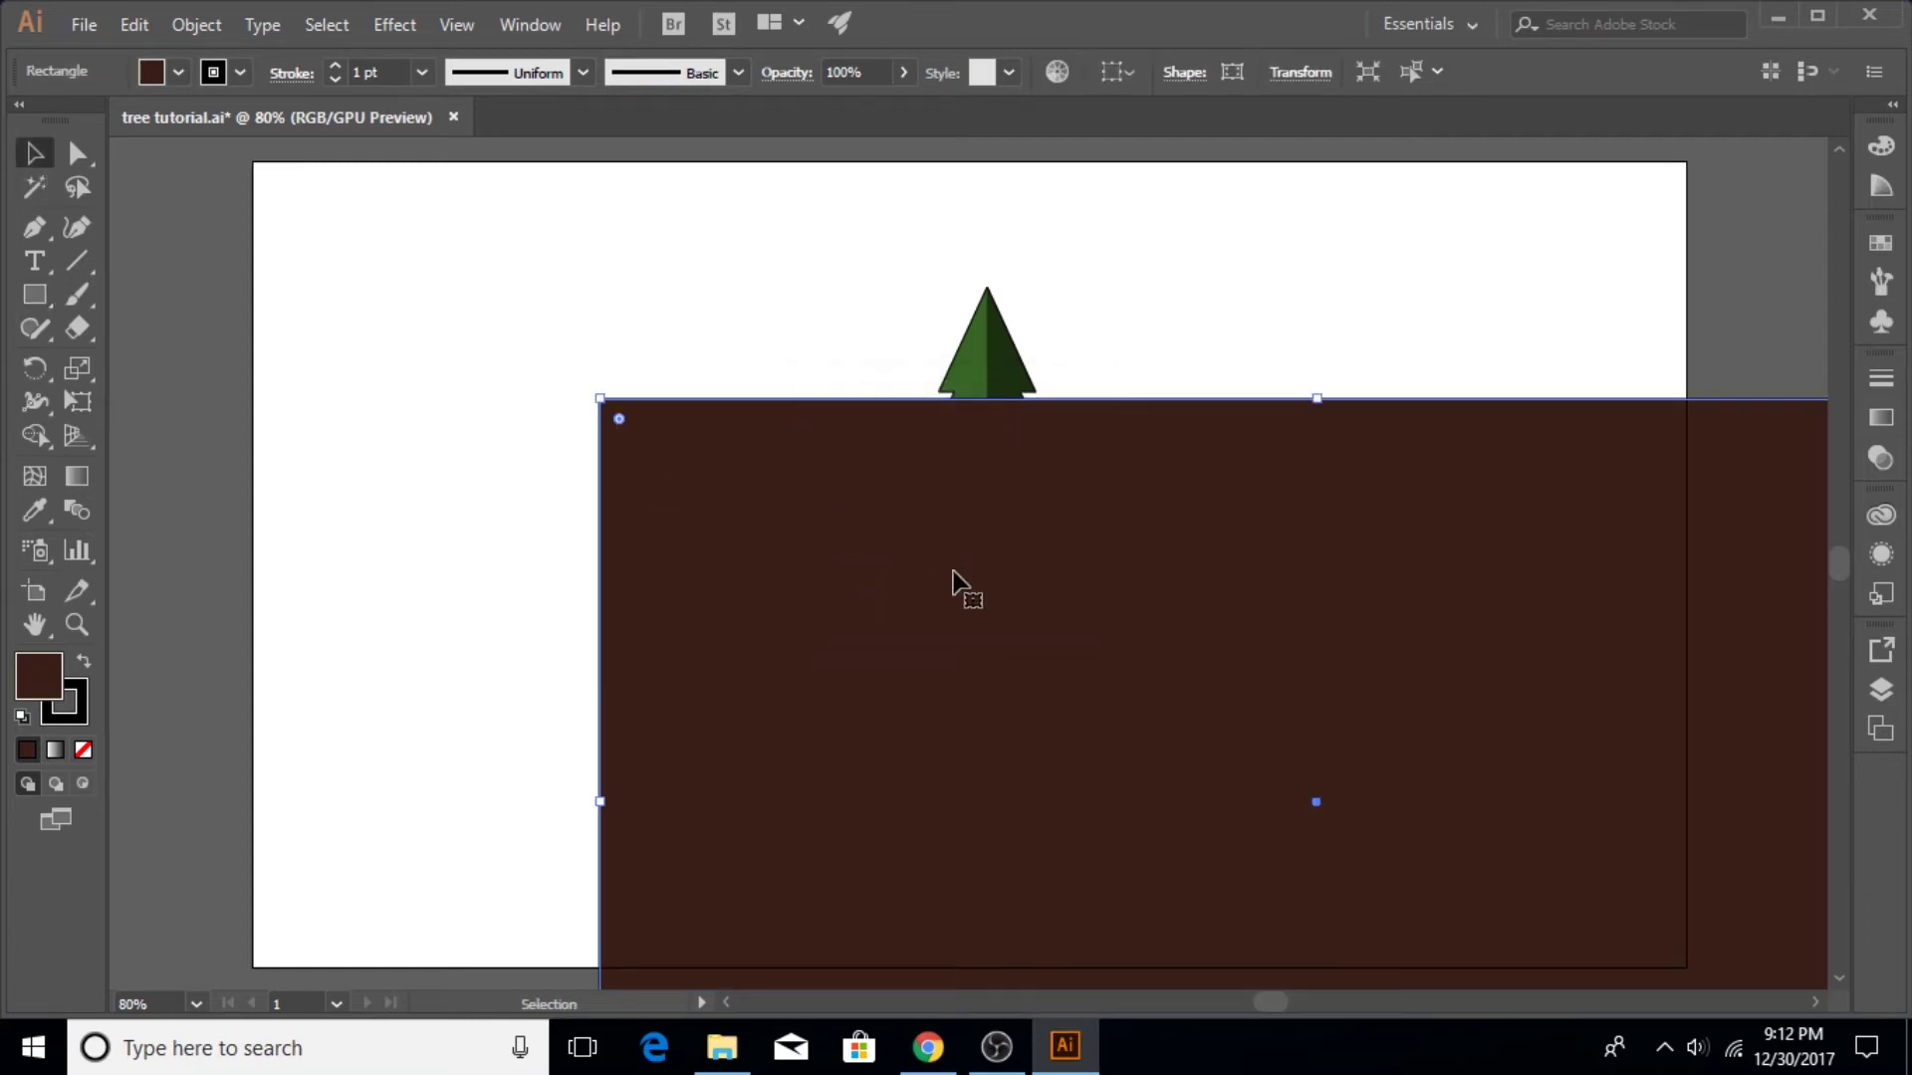
{"action": "left_click_drag", "start_coordinate": [954, 584], "coordinate": [606, 343]}
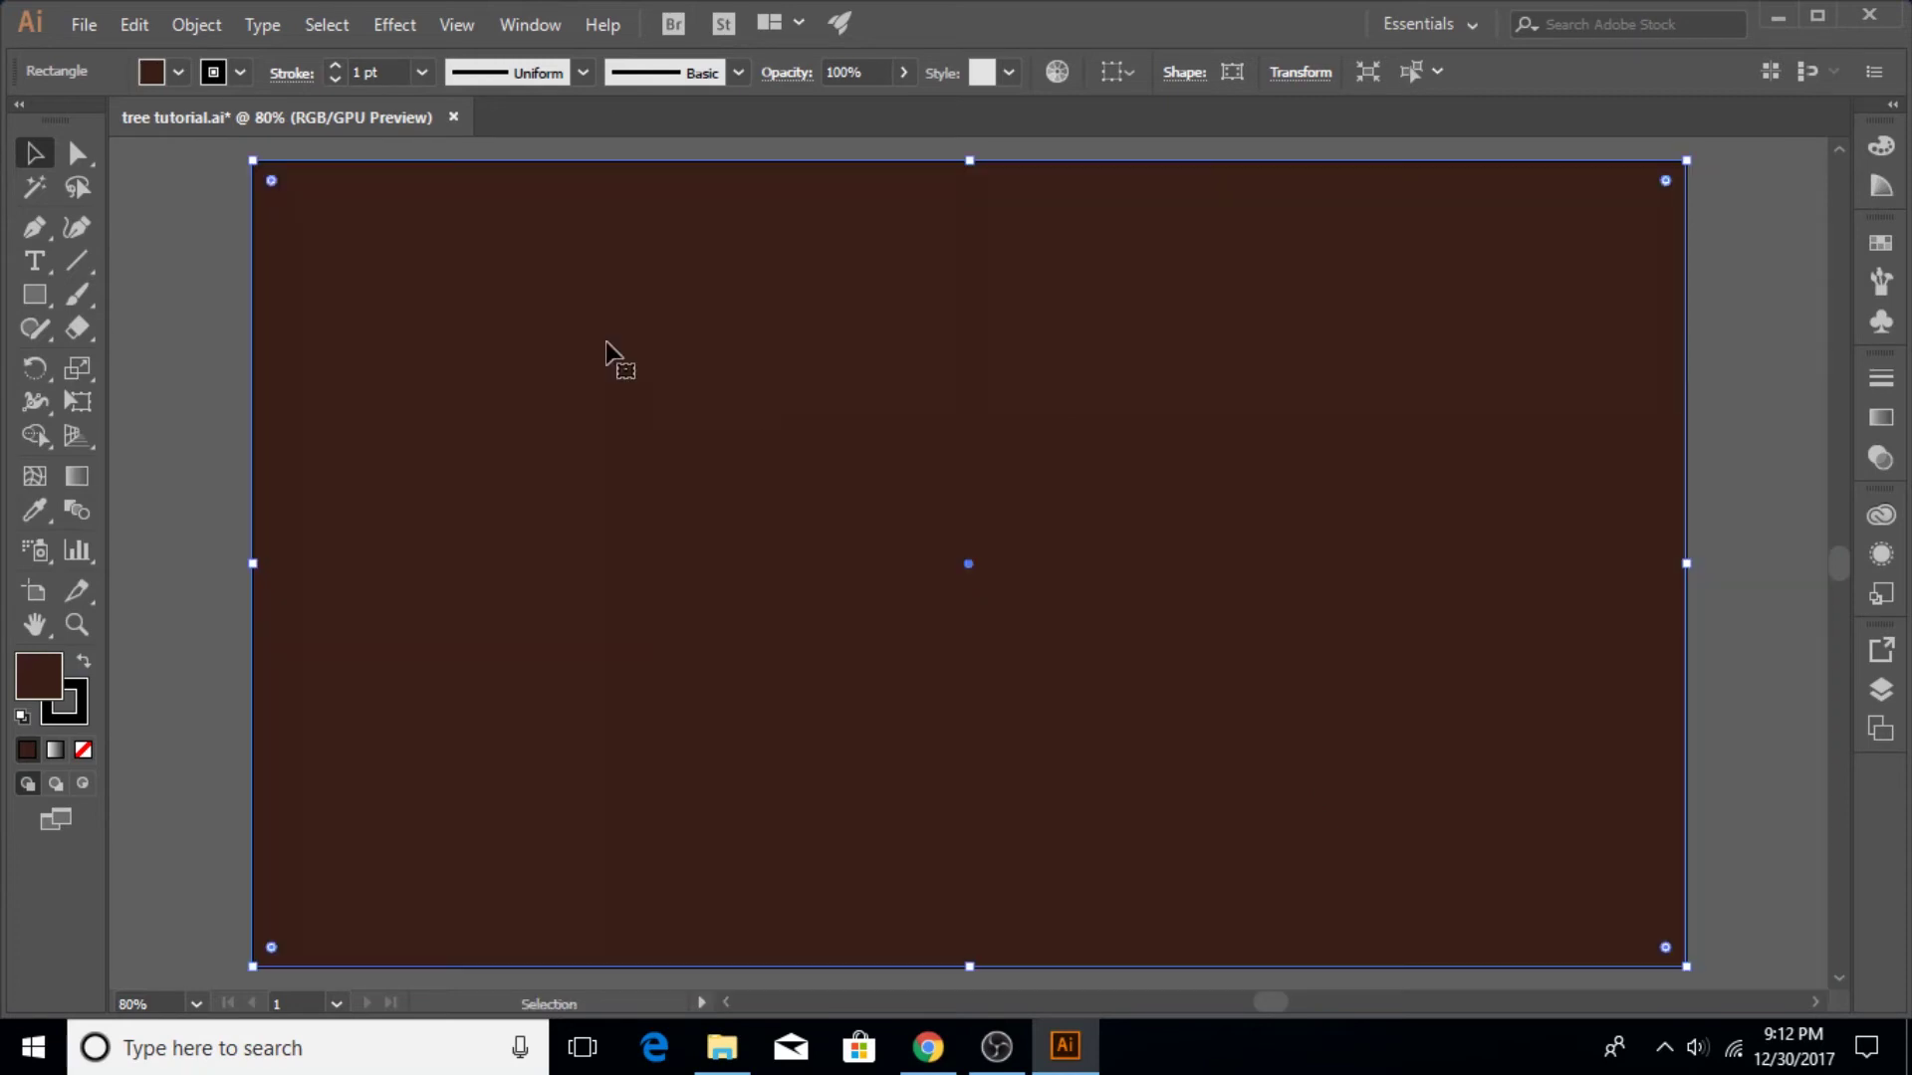
{"action": "right_click", "coordinate": [420, 426]}
{"action": "mouse_move", "coordinate": [645, 880]}
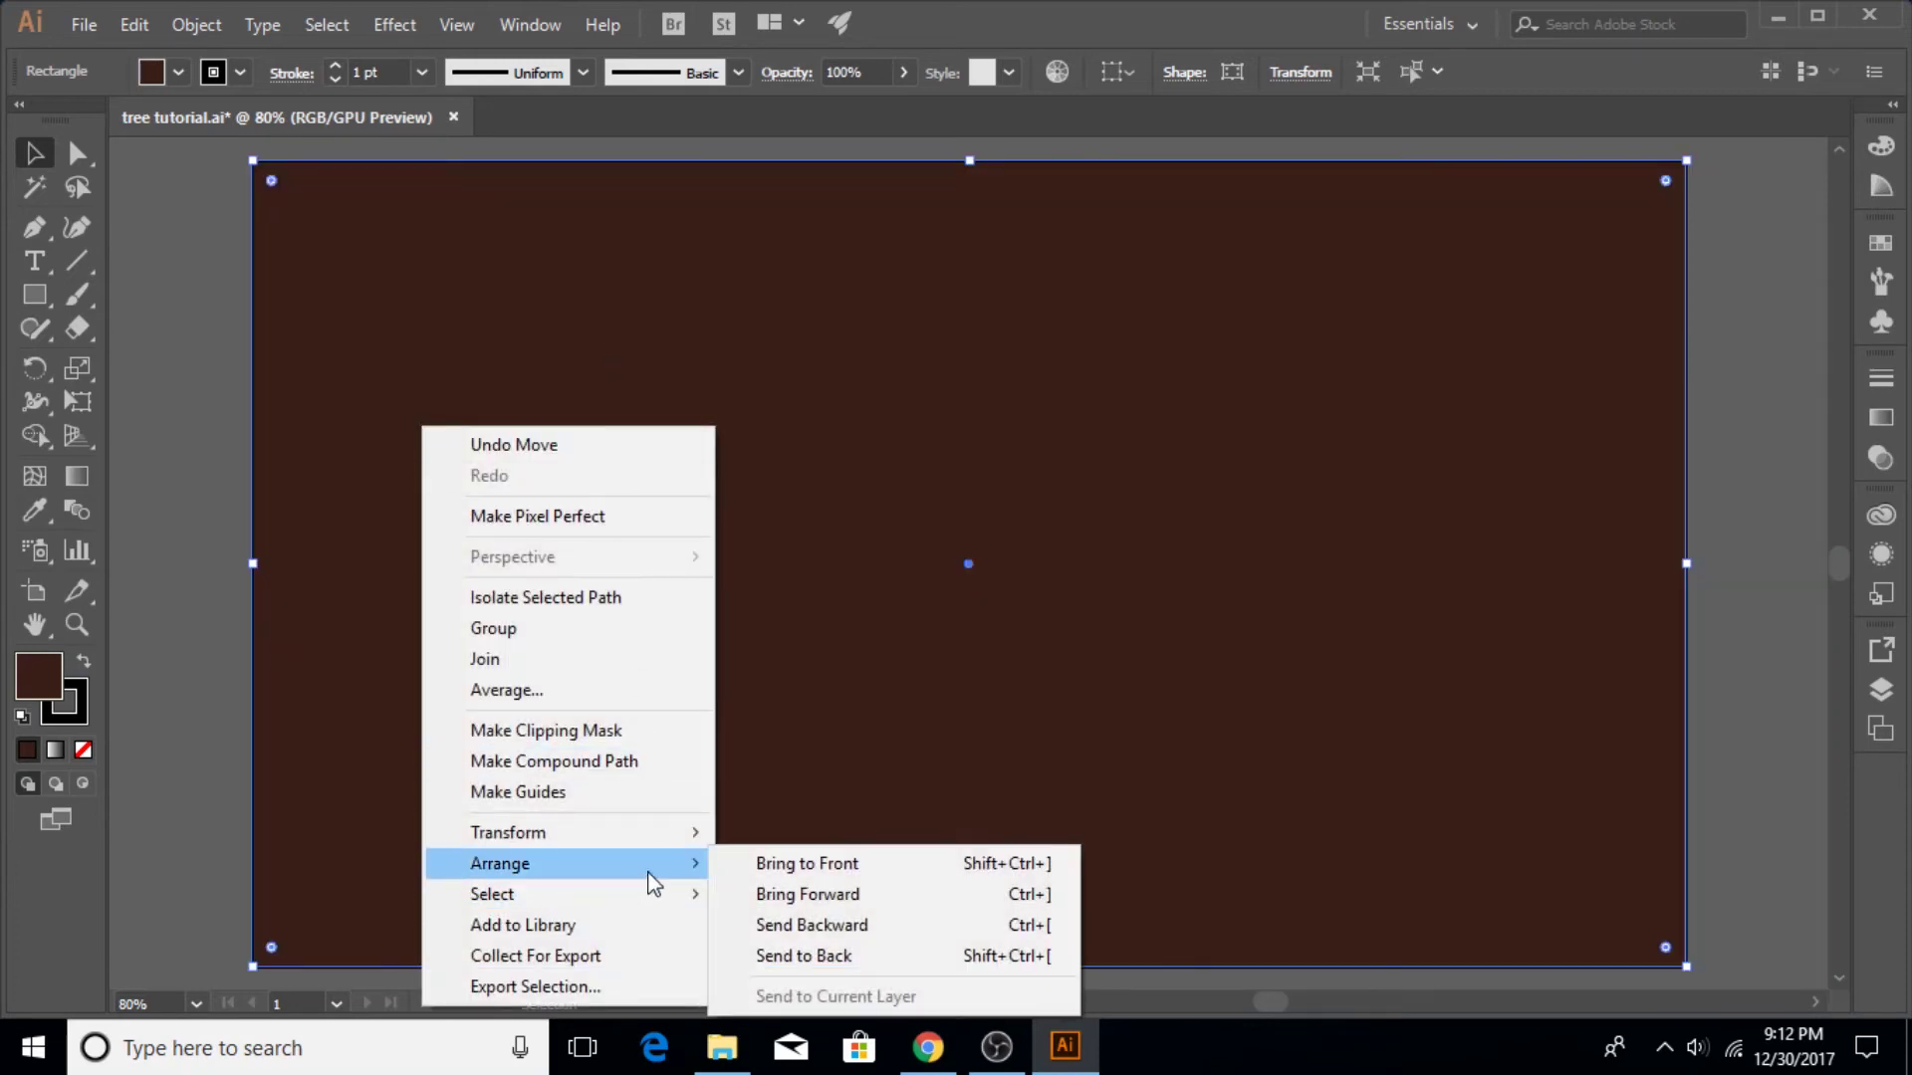
{"action": "left_click", "coordinate": [848, 958]}
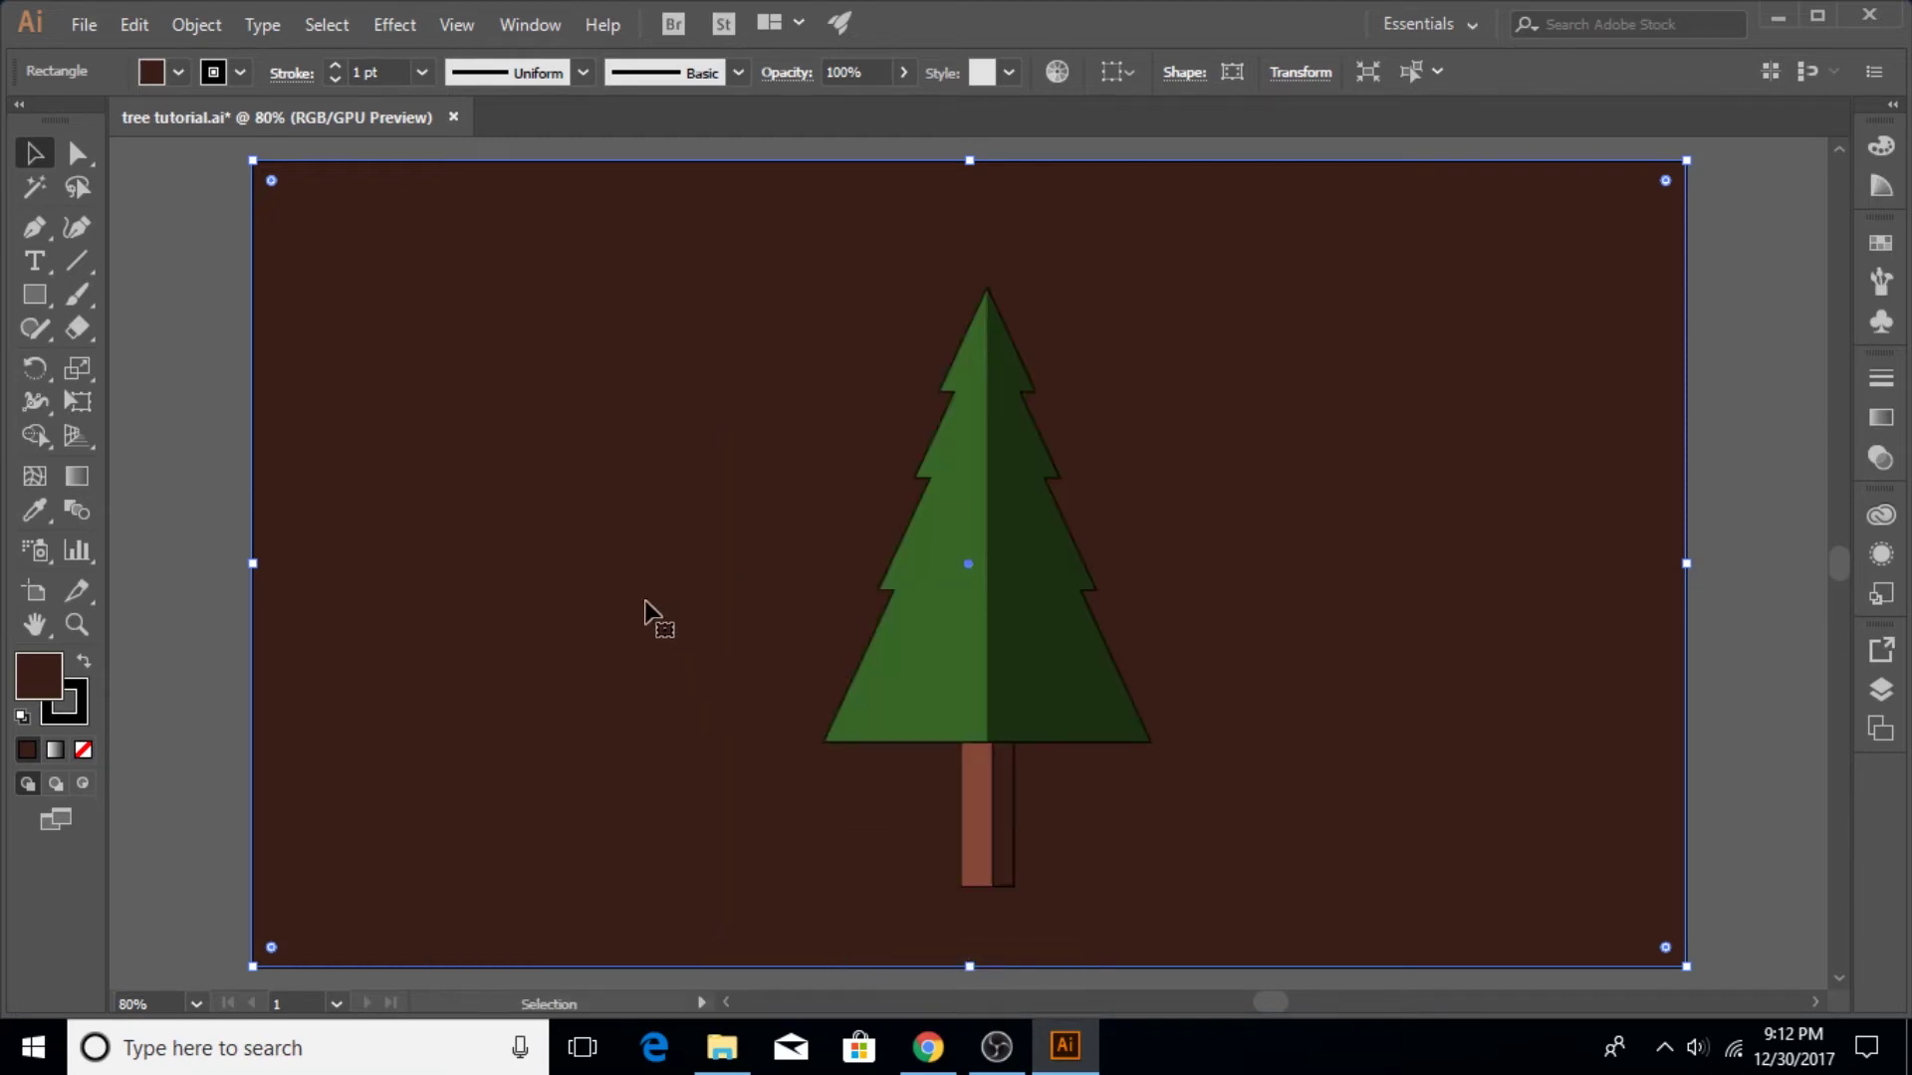
Step: Set the background rectangle's fill to yellow EAC734 in the Color Picker
{"action": "double_click", "coordinate": [48, 667]}
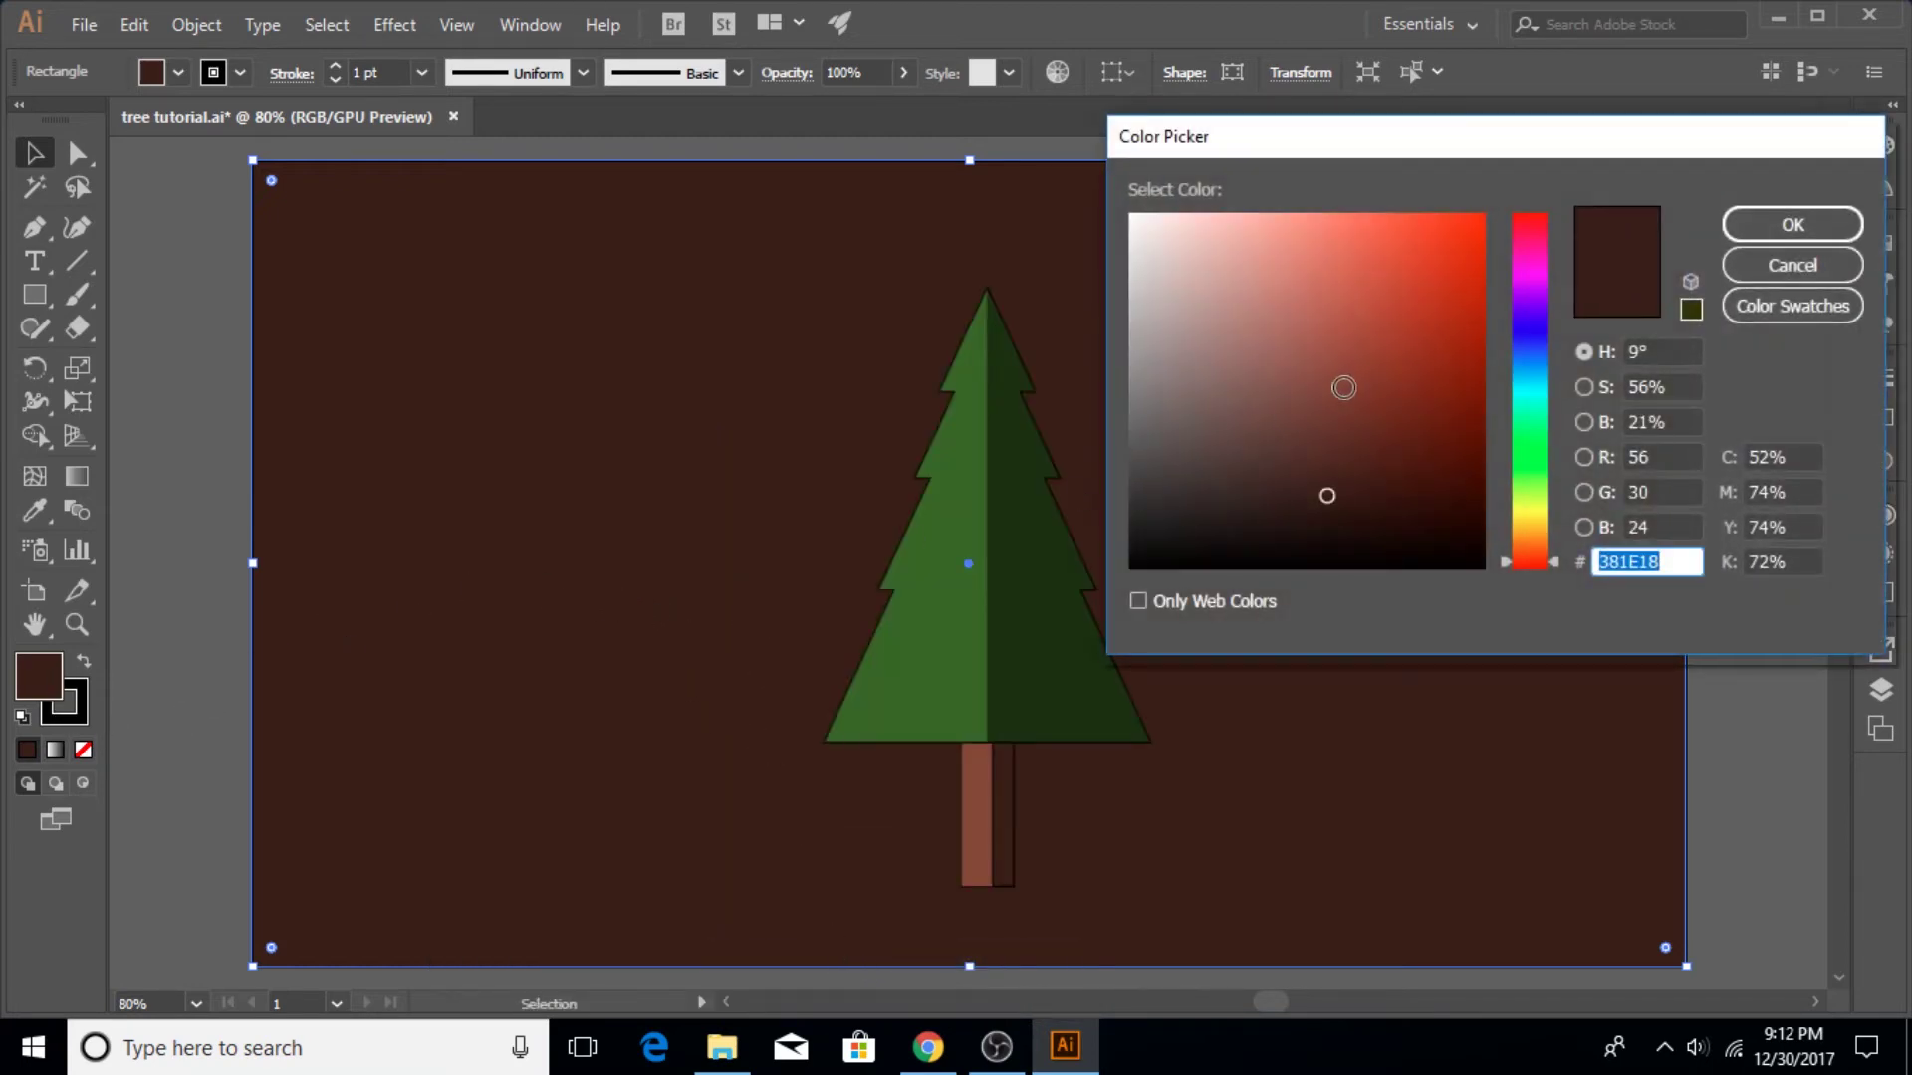
{"action": "left_click_drag", "start_coordinate": [1533, 534], "coordinate": [1538, 521]}
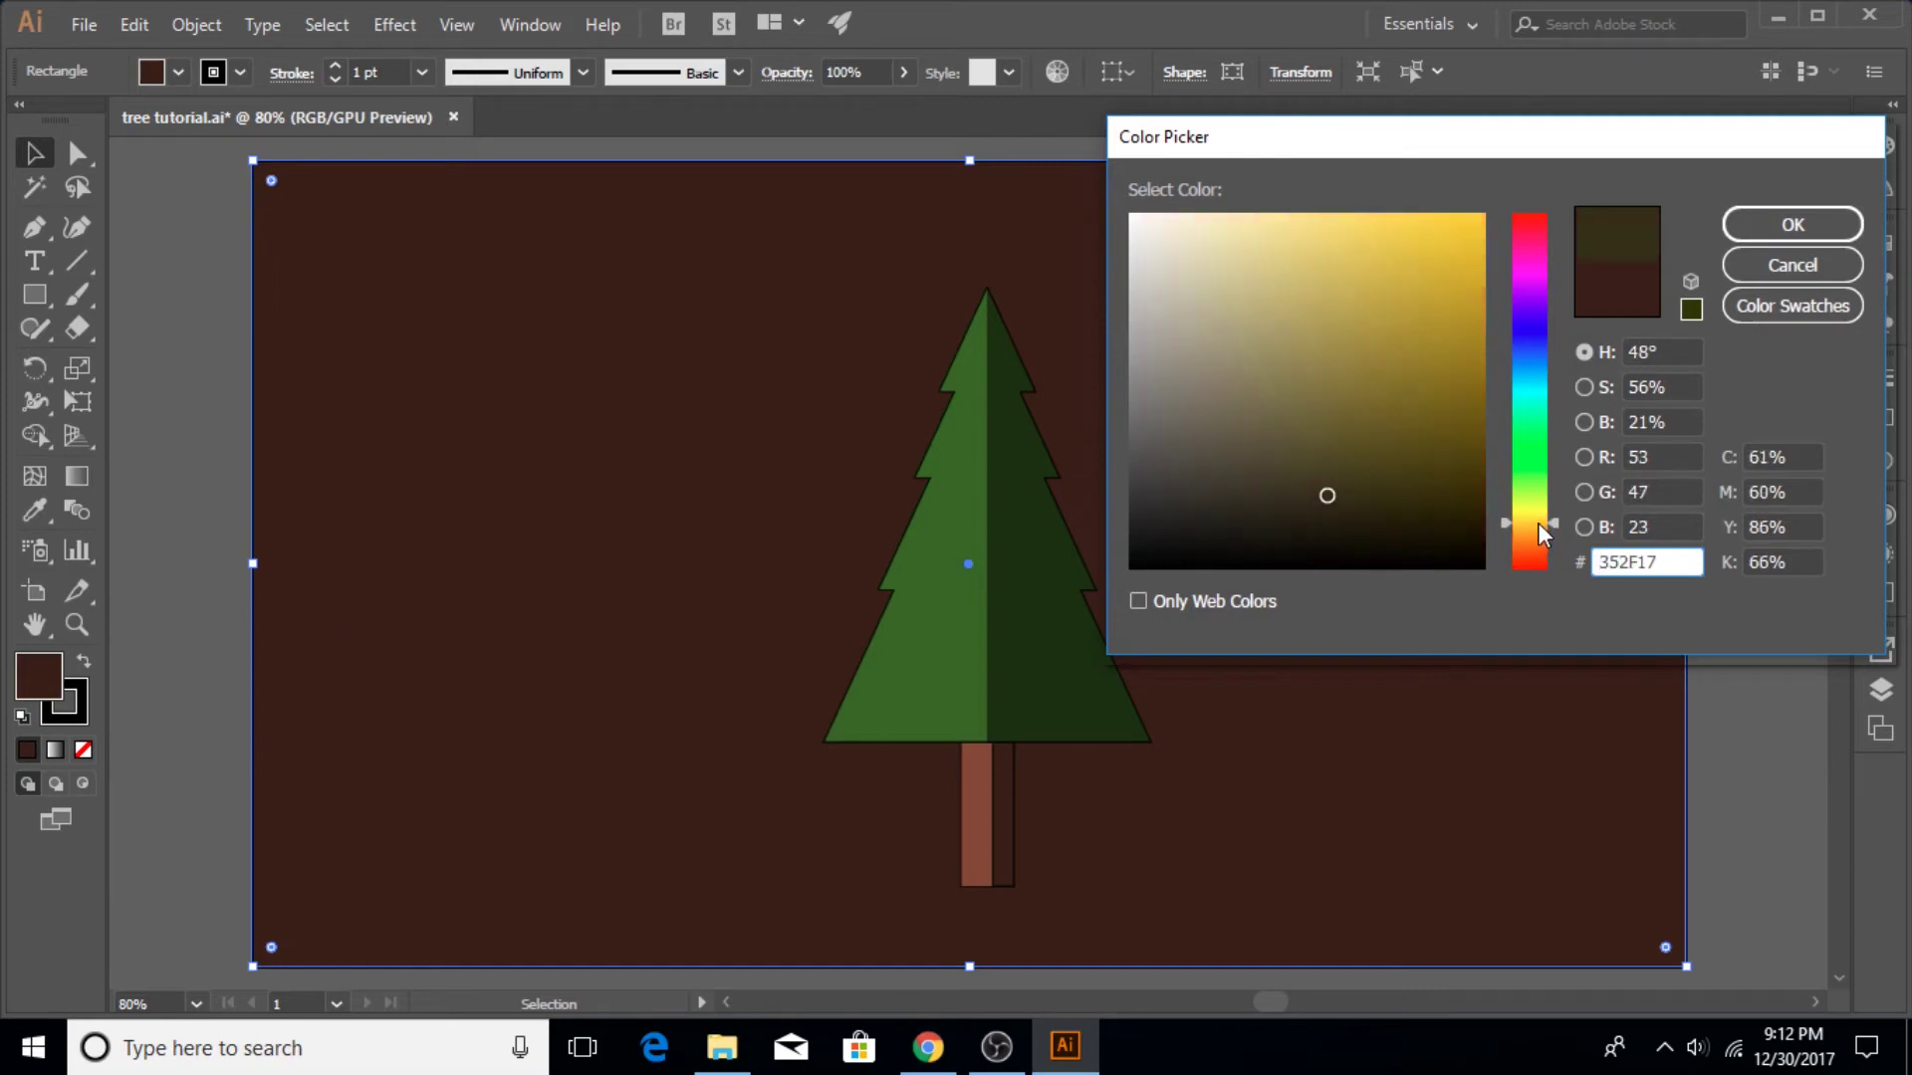
{"action": "left_click_drag", "start_coordinate": [1370, 371], "coordinate": [1405, 242]}
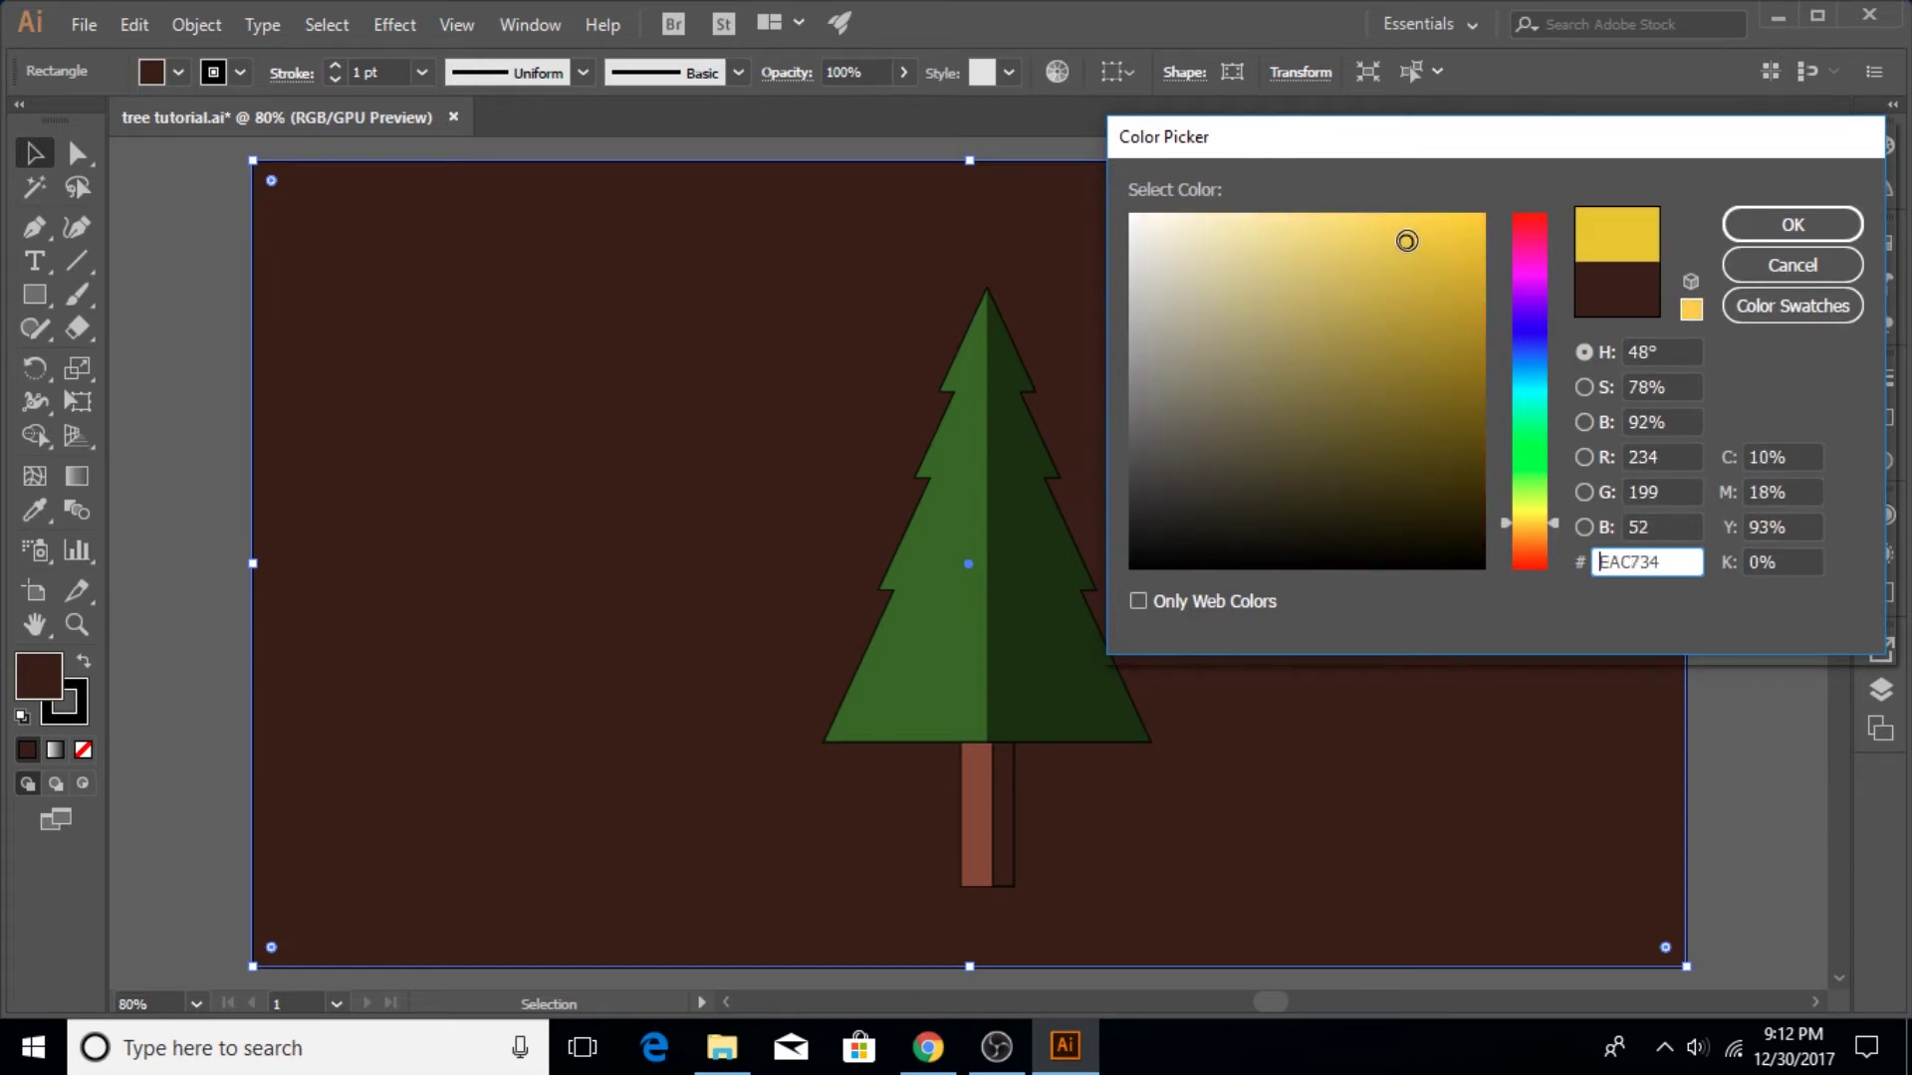
{"action": "left_click", "coordinate": [1782, 229]}
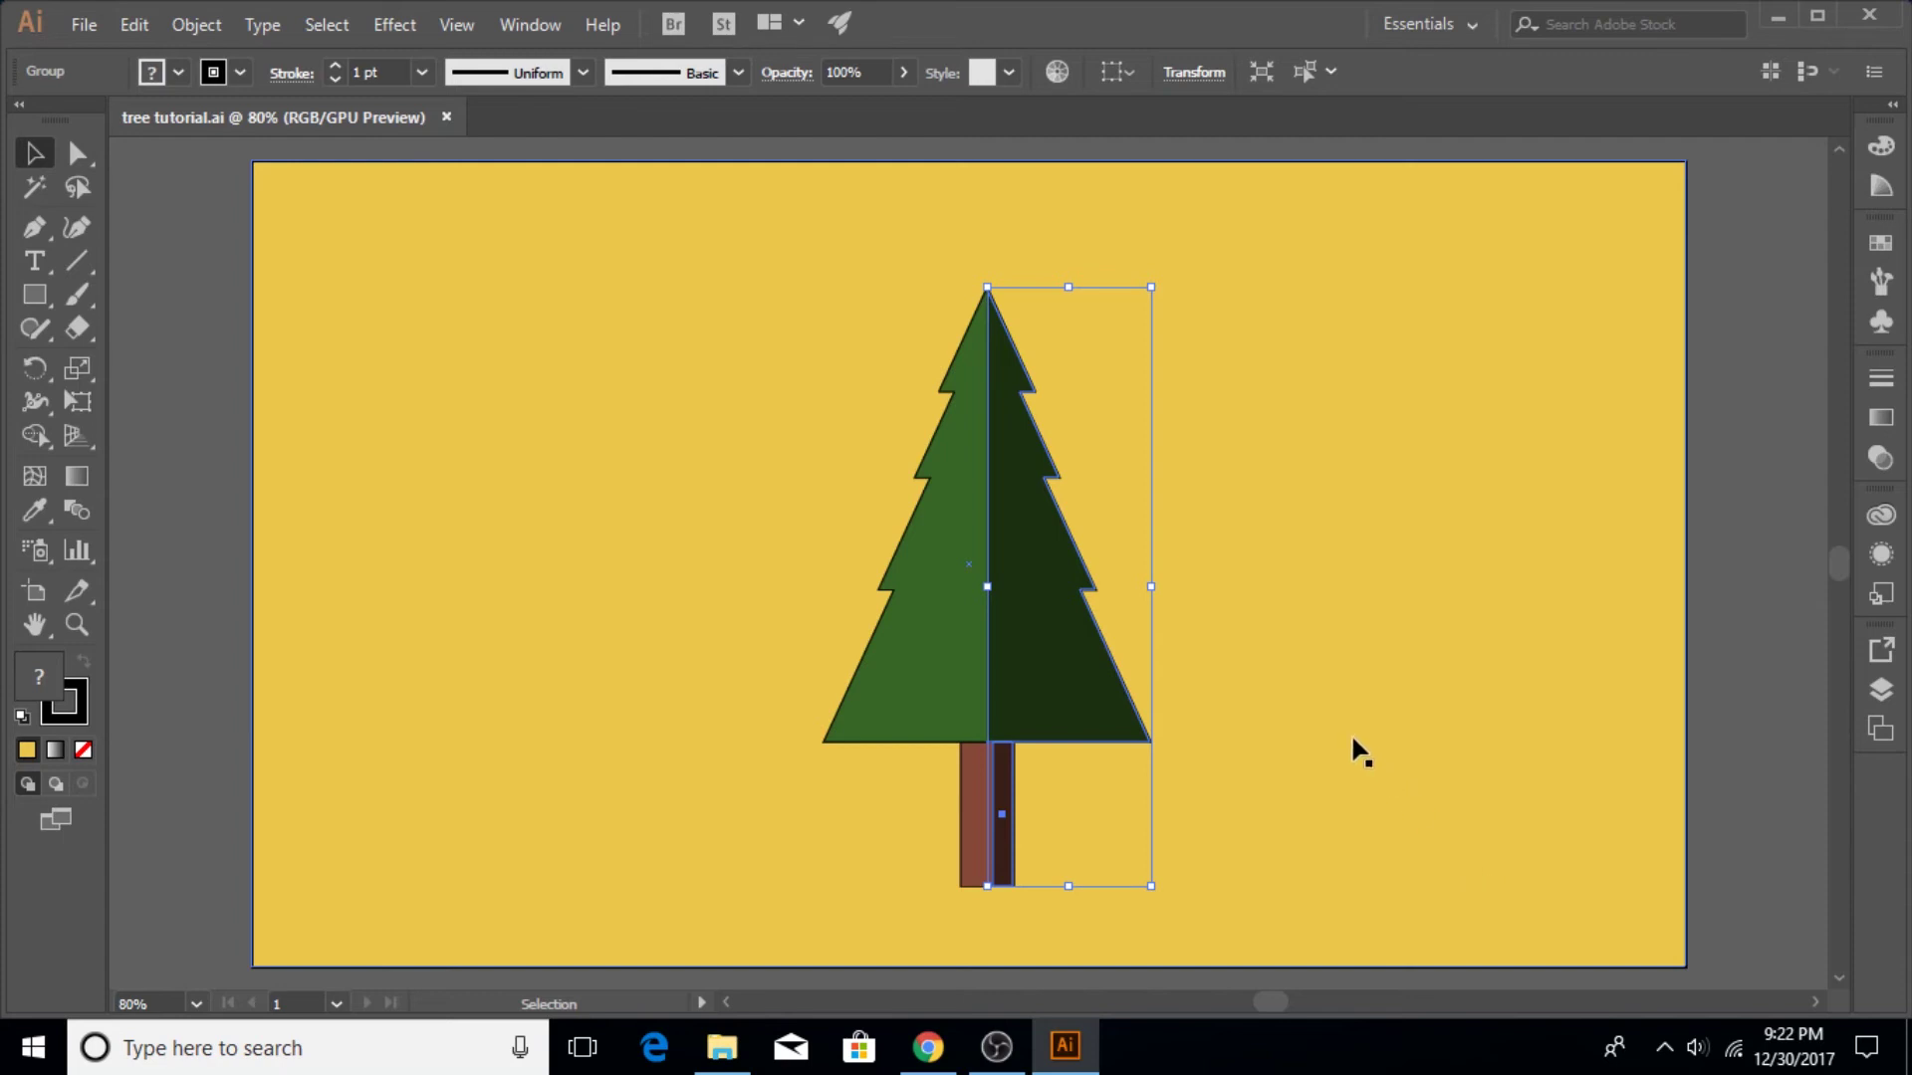
Step: Duplicate the group made of the dark green foliage half and the dark trunk strip
{"action": "left_click", "coordinate": [1118, 584]}
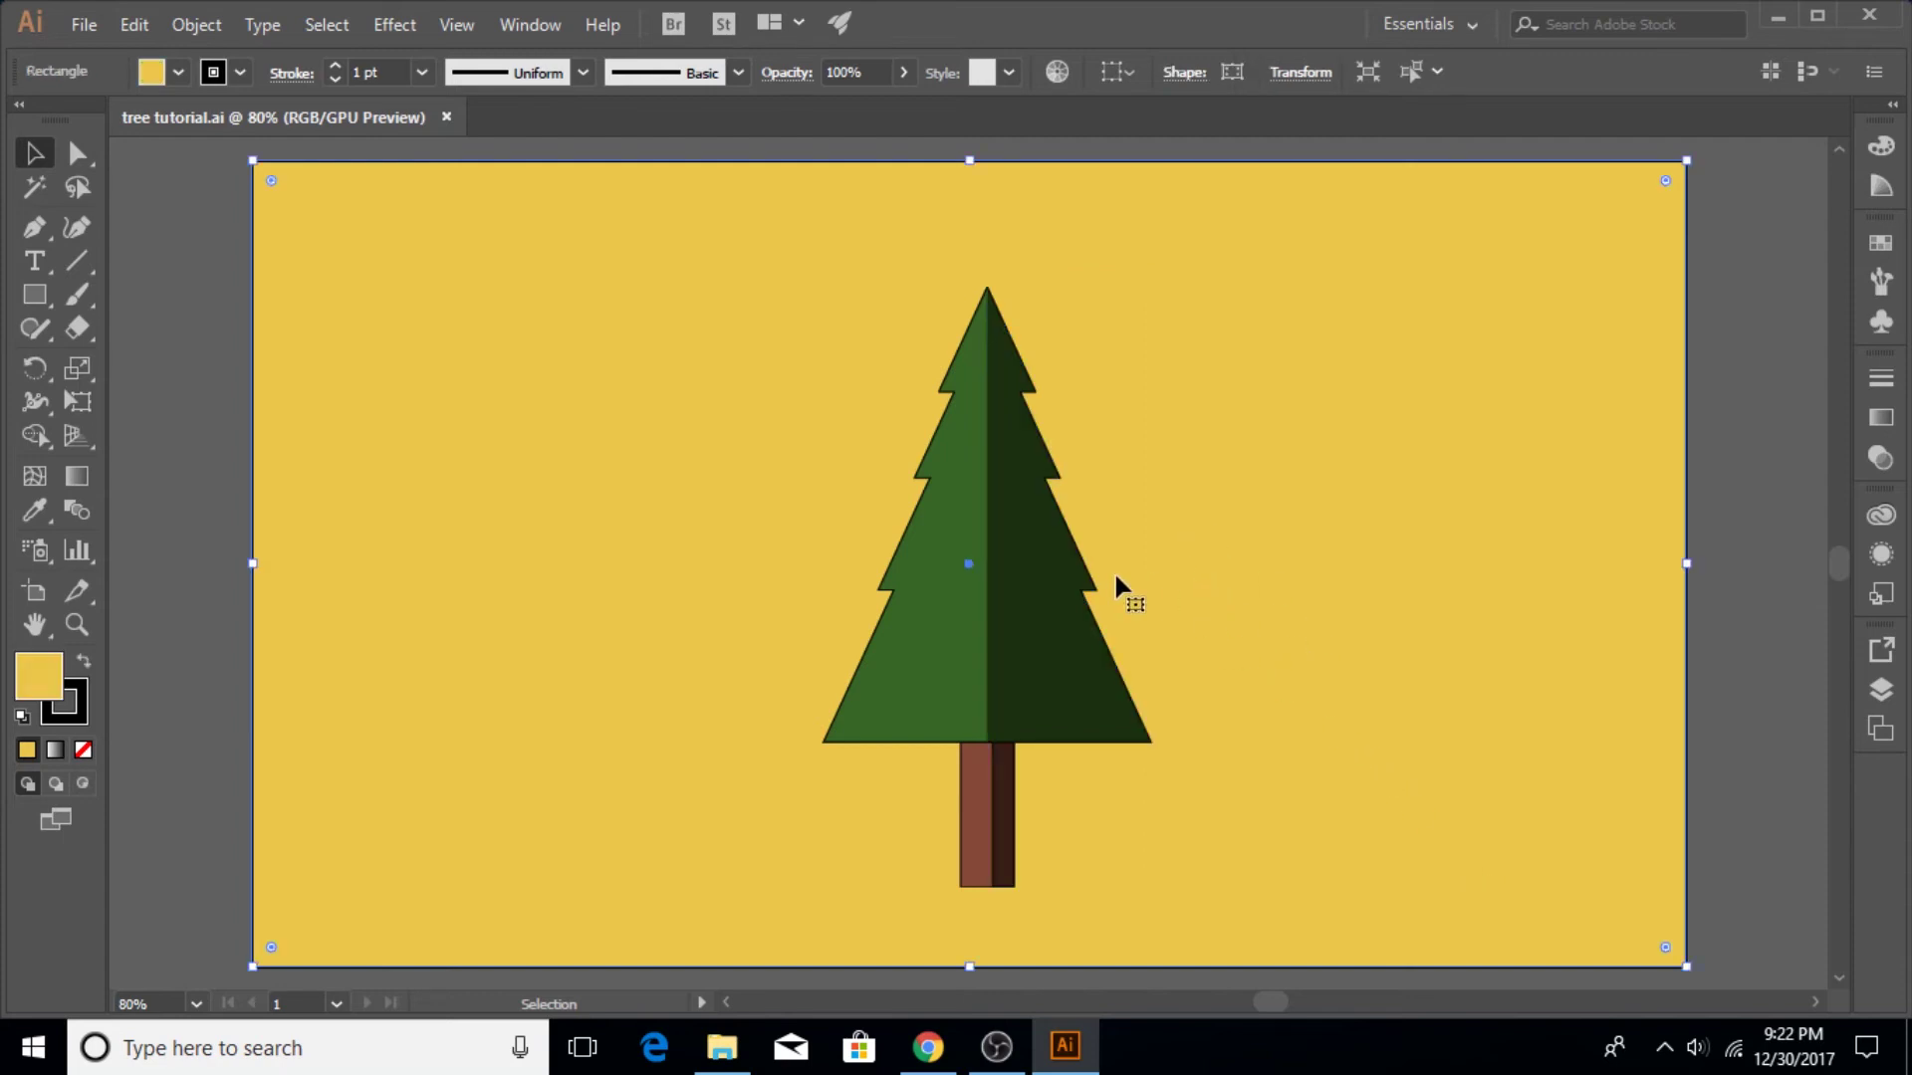
{"action": "left_click", "coordinate": [1066, 588]}
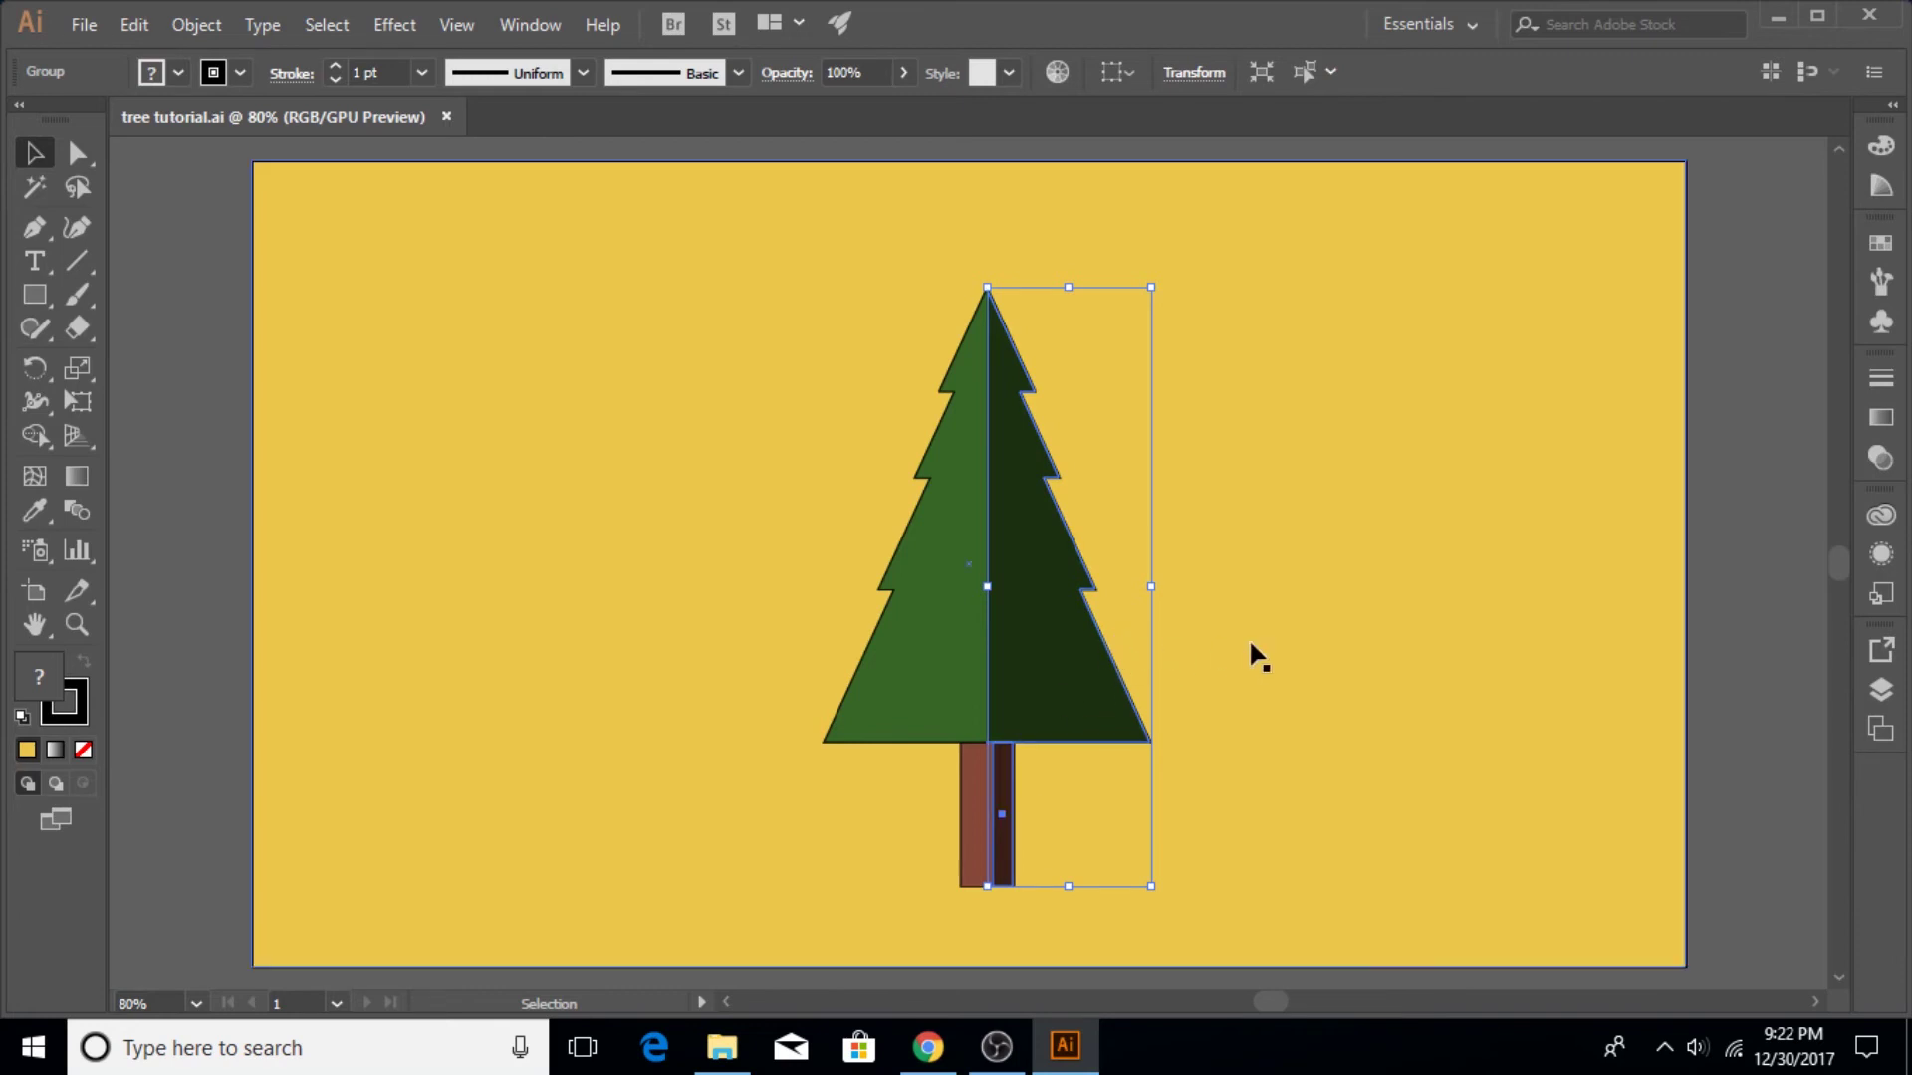
{"action": "key", "text": "a"}
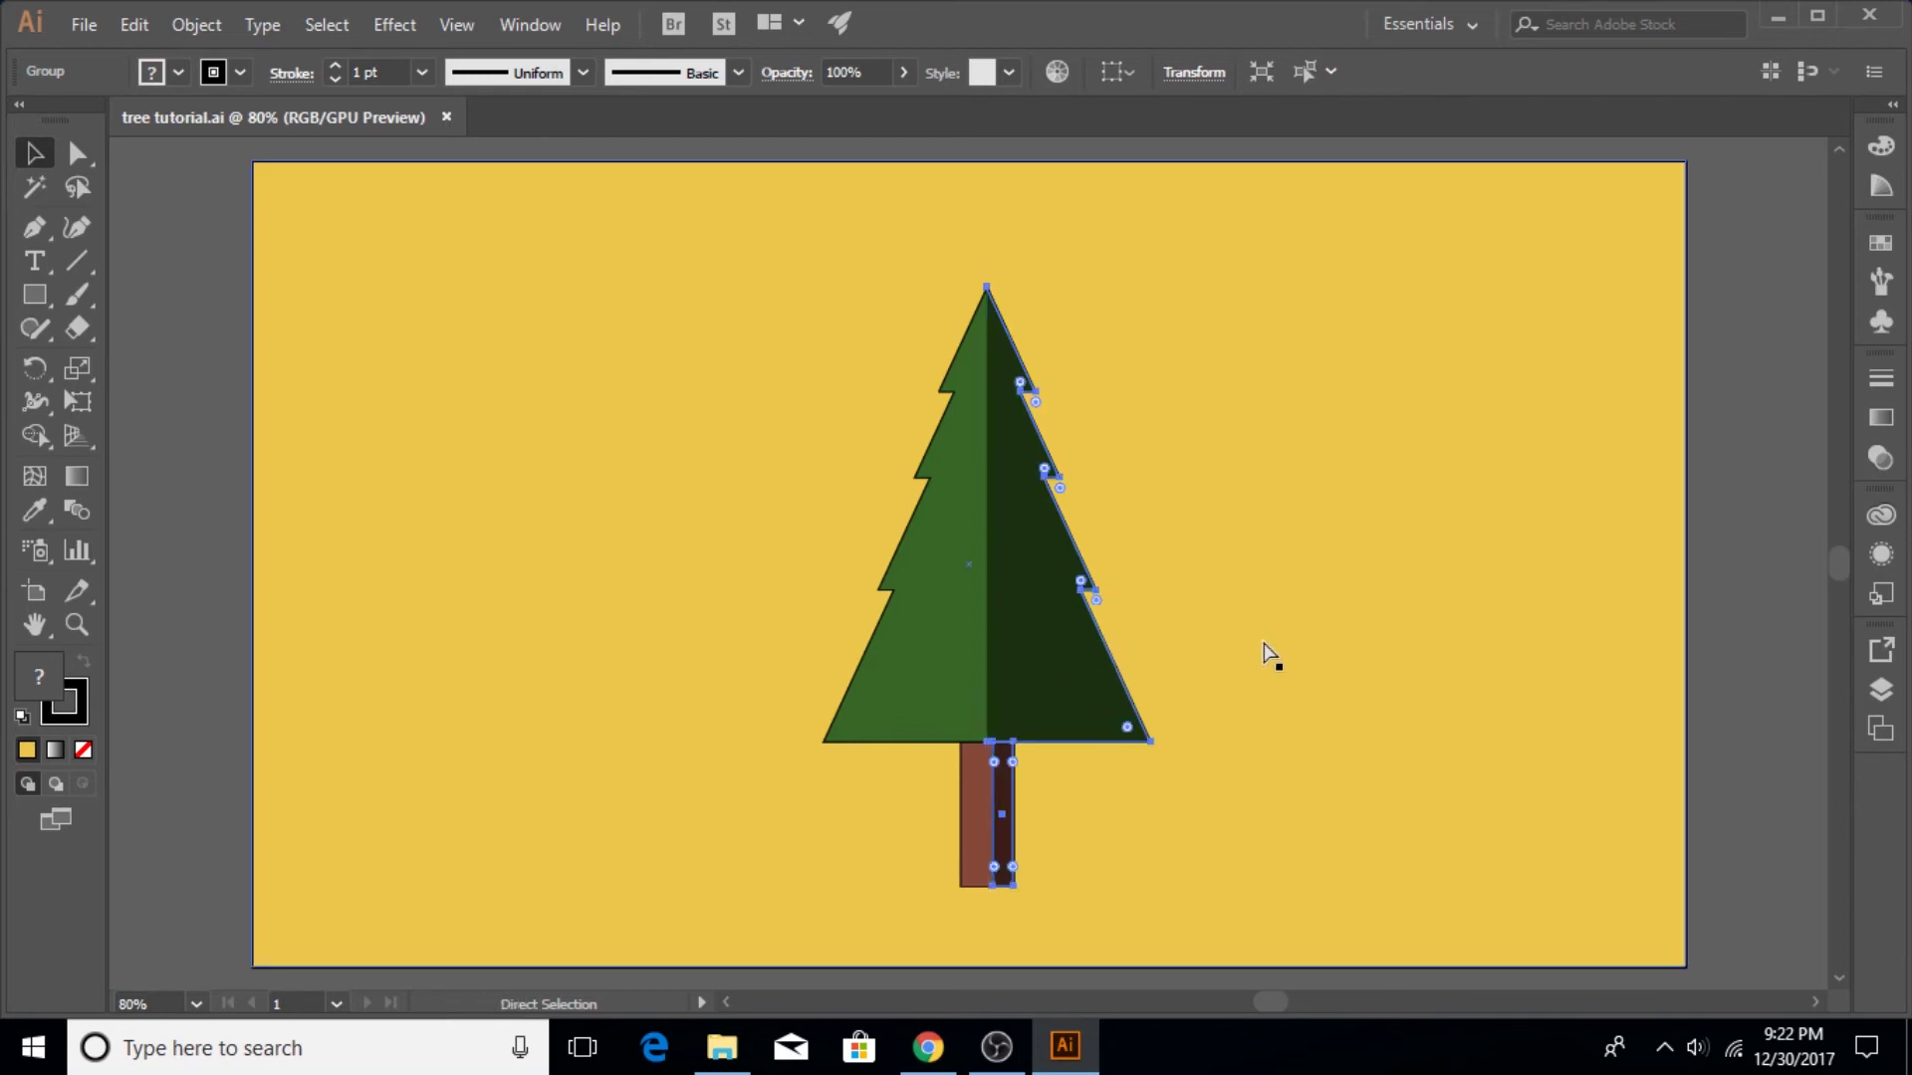
{"action": "key", "text": "ctrl+z"}
{"action": "key", "text": "v"}
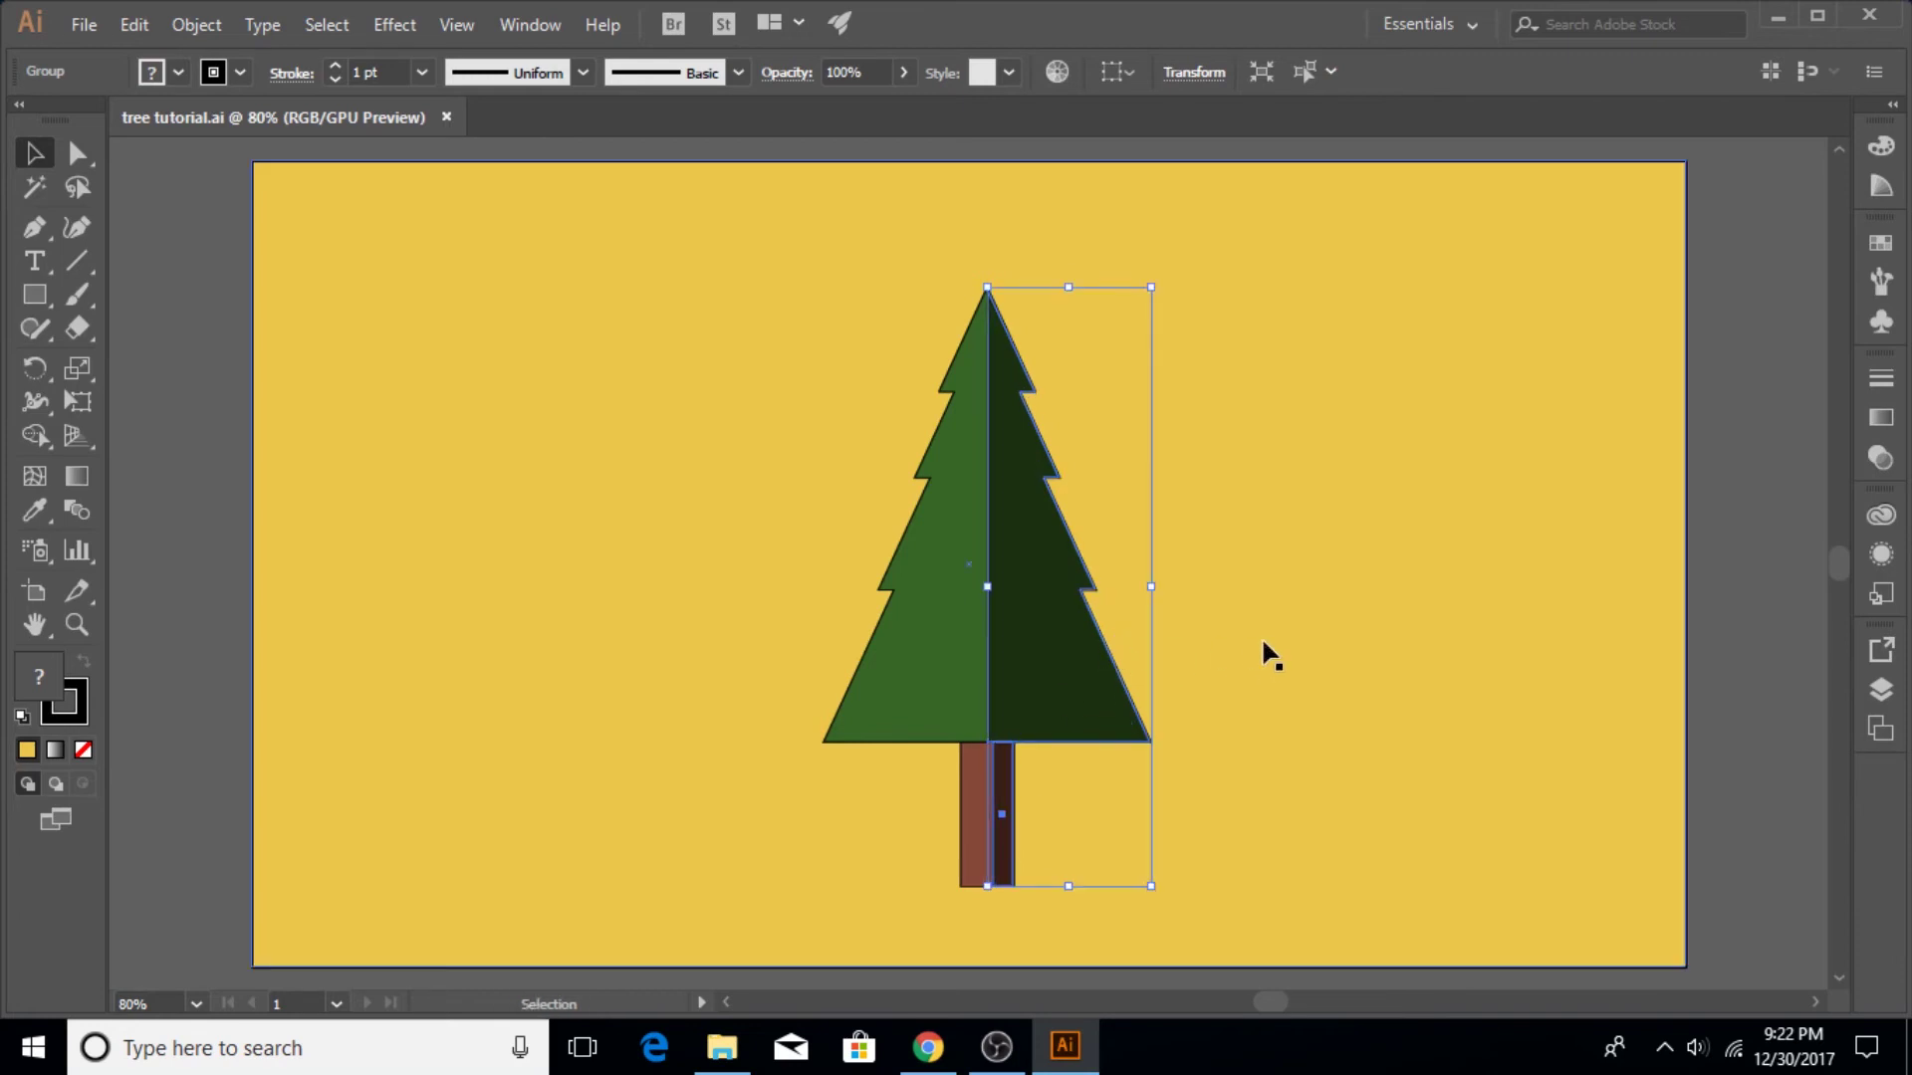
{"action": "key", "text": "a"}
{"action": "key", "text": "ctrl+v"}
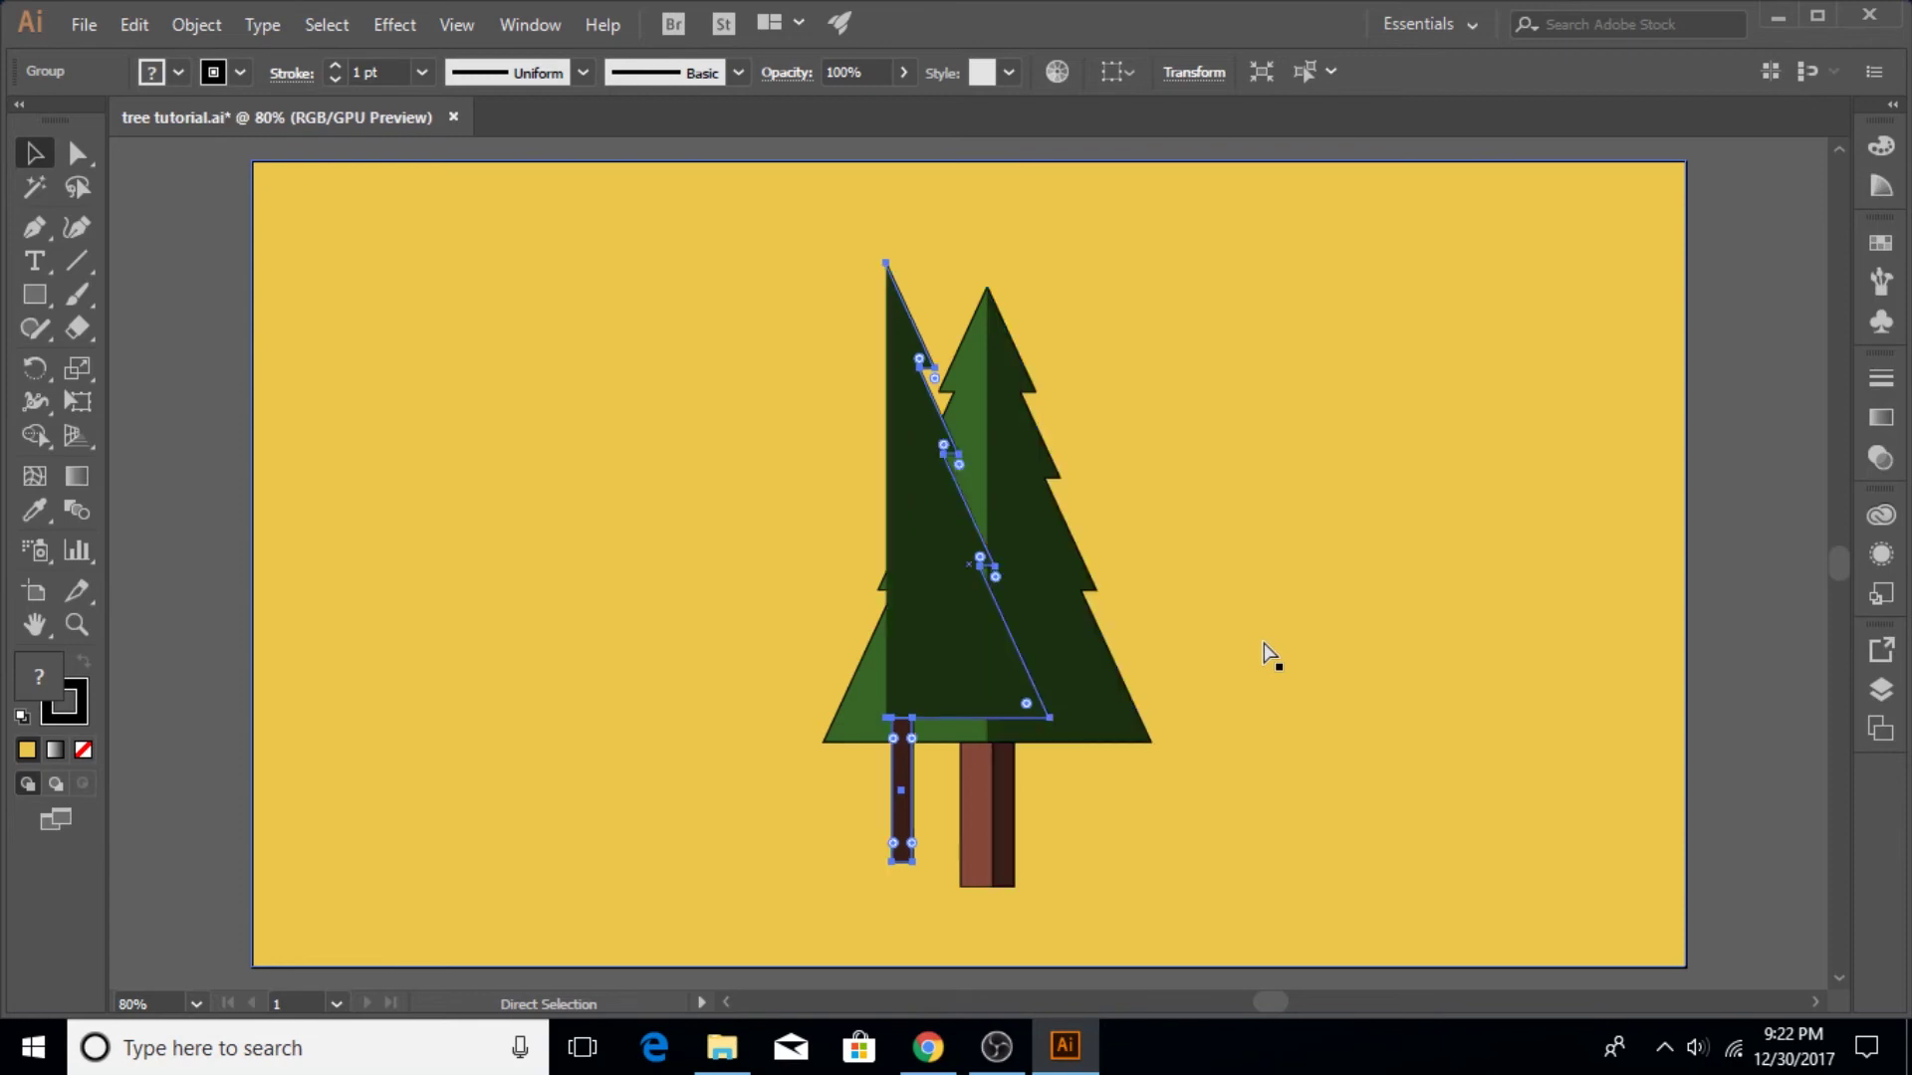
{"action": "key", "text": "ctrl+z"}
{"action": "key", "text": "v"}
{"action": "key", "text": "a"}
{"action": "key", "text": "ctrl+shift+z"}
{"action": "key", "text": "ctrl+z"}
{"action": "key", "text": "v"}
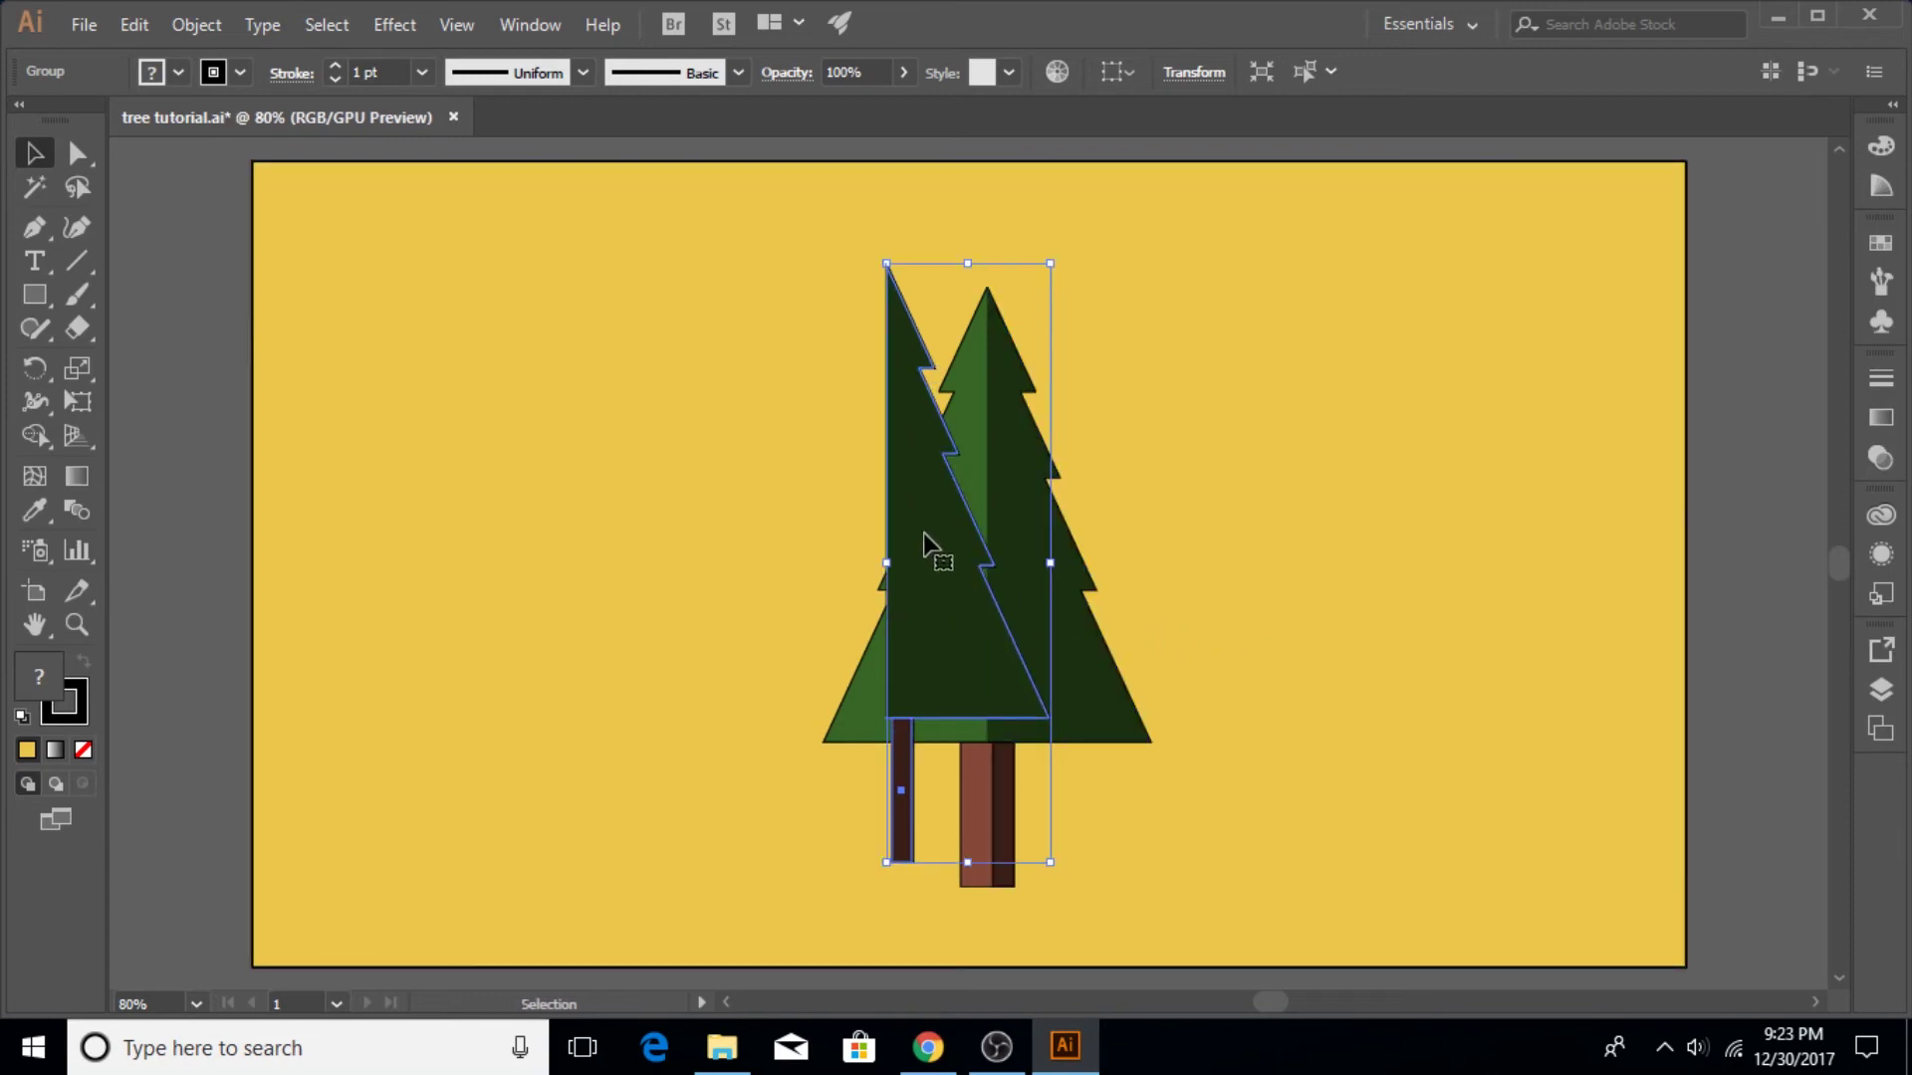
Step: Move the pasted copy exactly over the original dark half of the tree and deselect it
{"action": "left_click_drag", "start_coordinate": [928, 516], "coordinate": [1032, 598]}
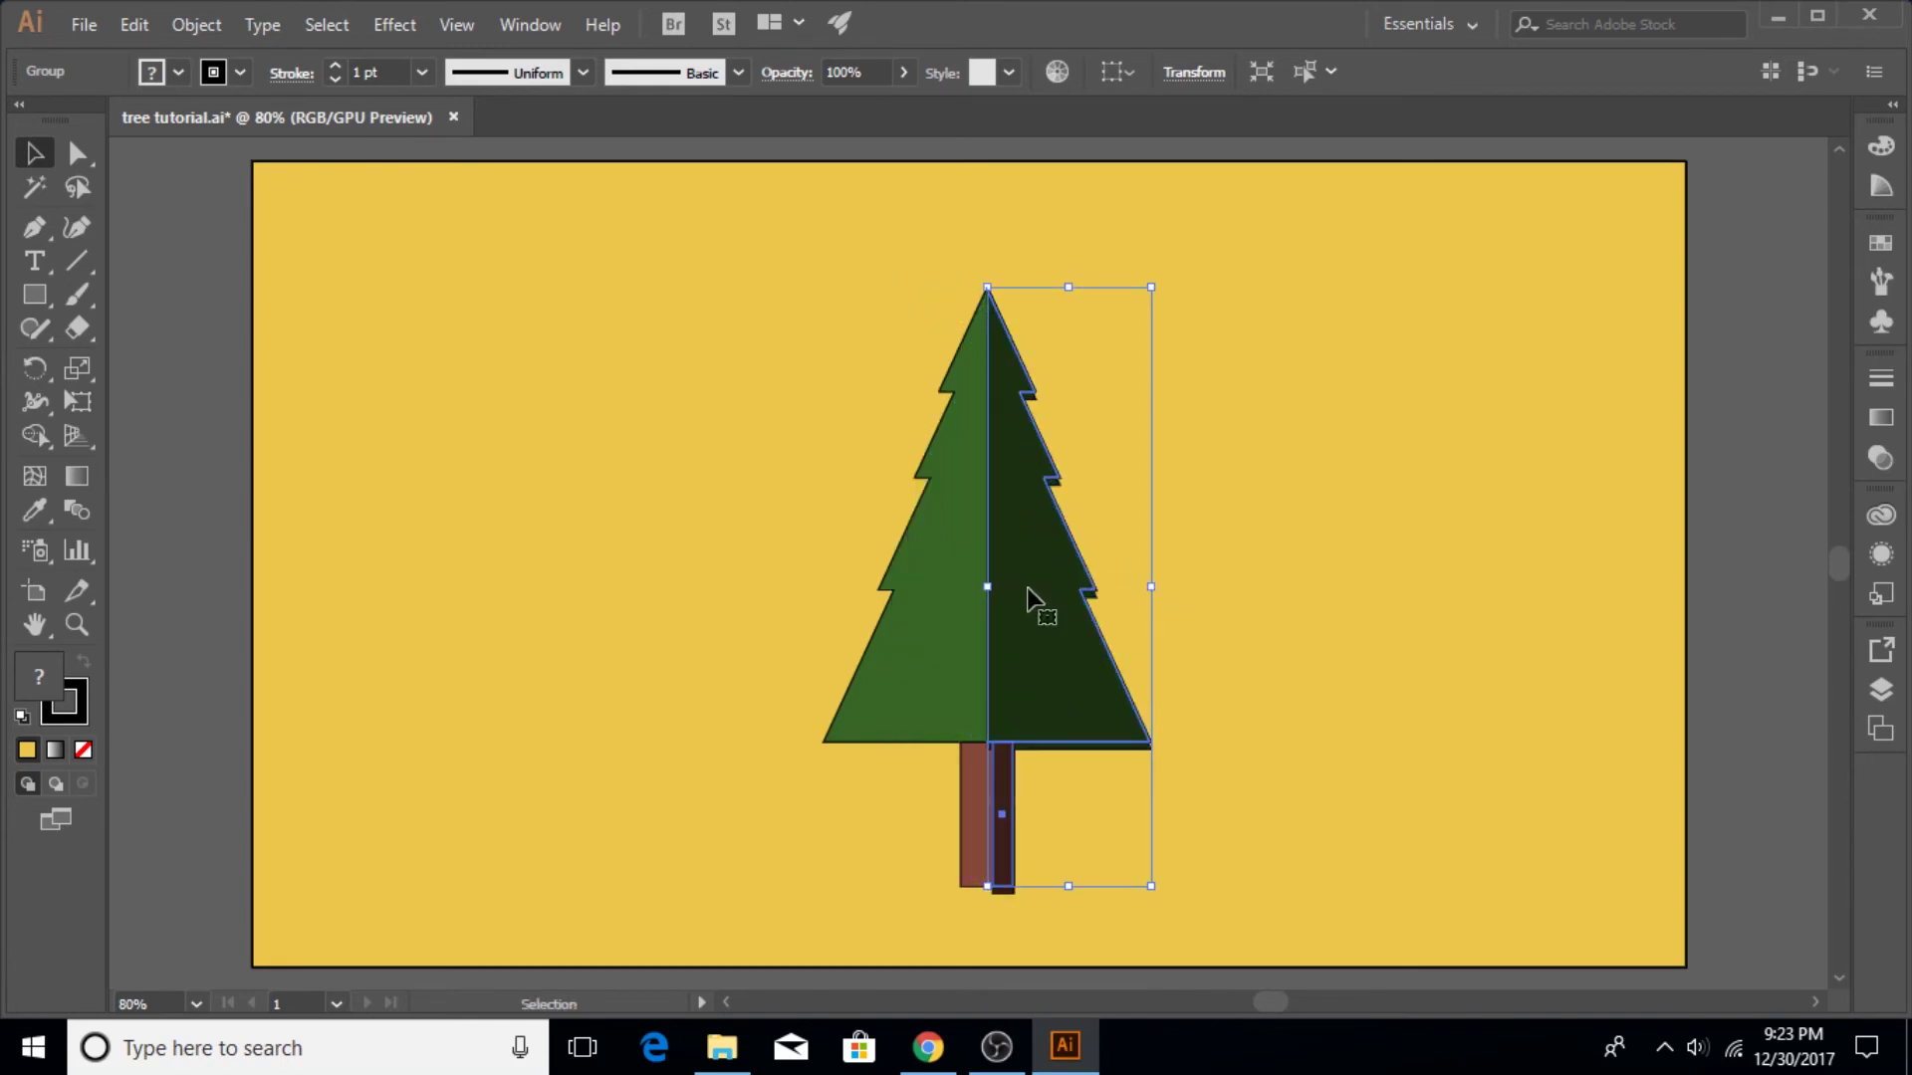
{"action": "key", "text": "a"}
{"action": "key", "text": "ctrl+z"}
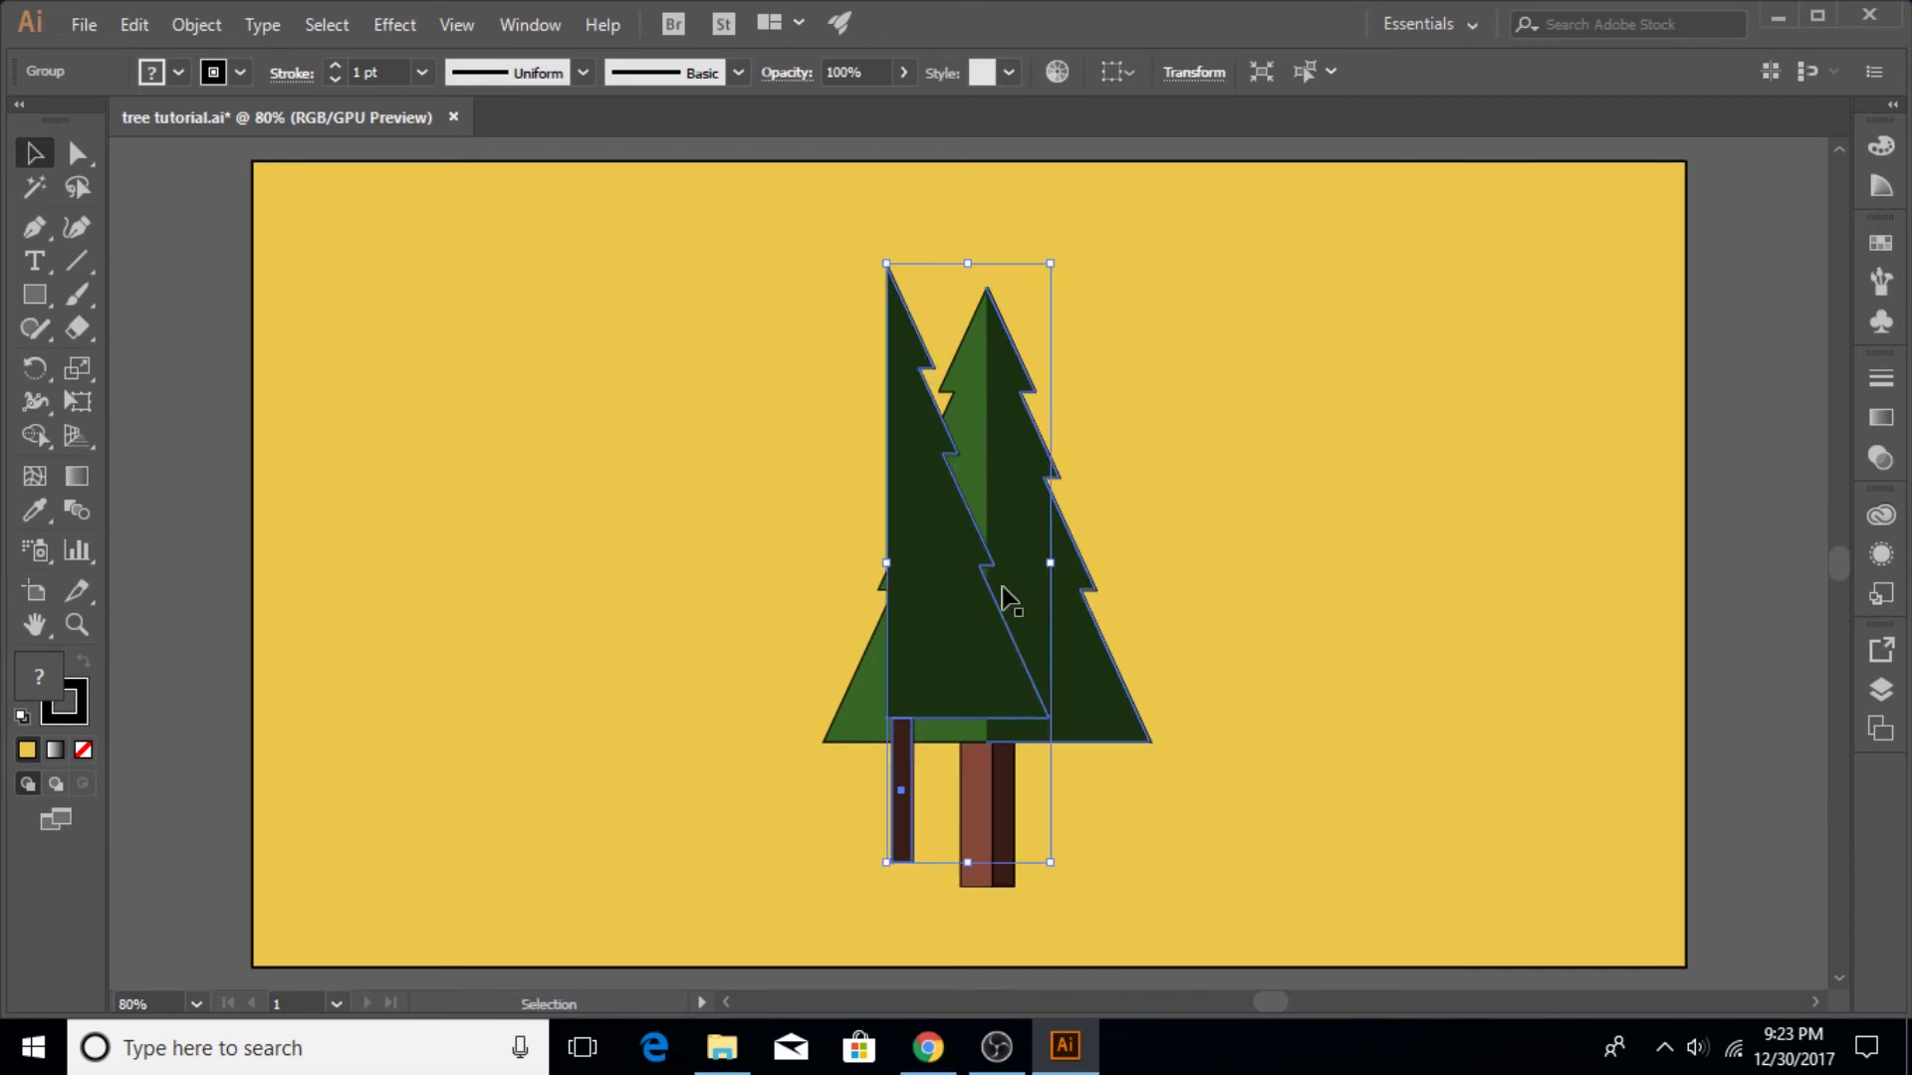
{"action": "left_click_drag", "start_coordinate": [943, 568], "coordinate": [1045, 588]}
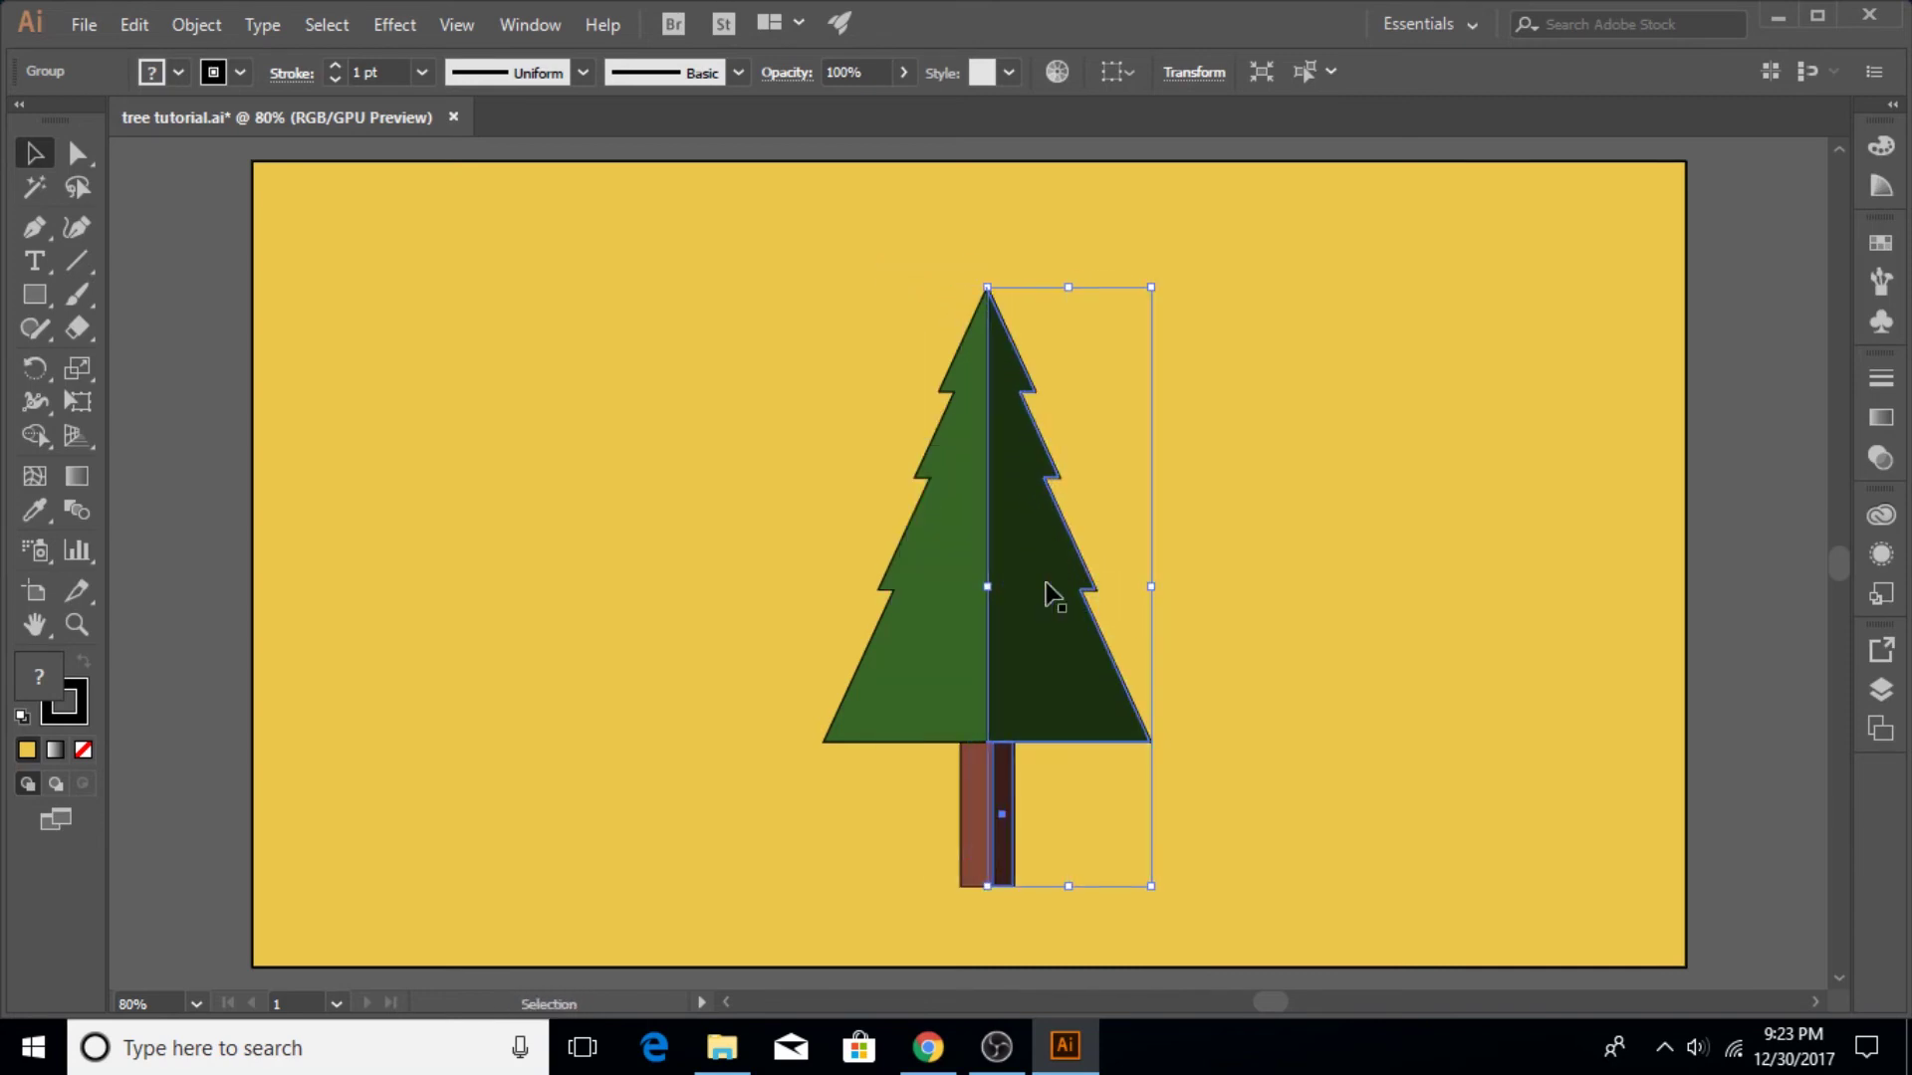
{"action": "left_click", "coordinate": [1246, 546]}
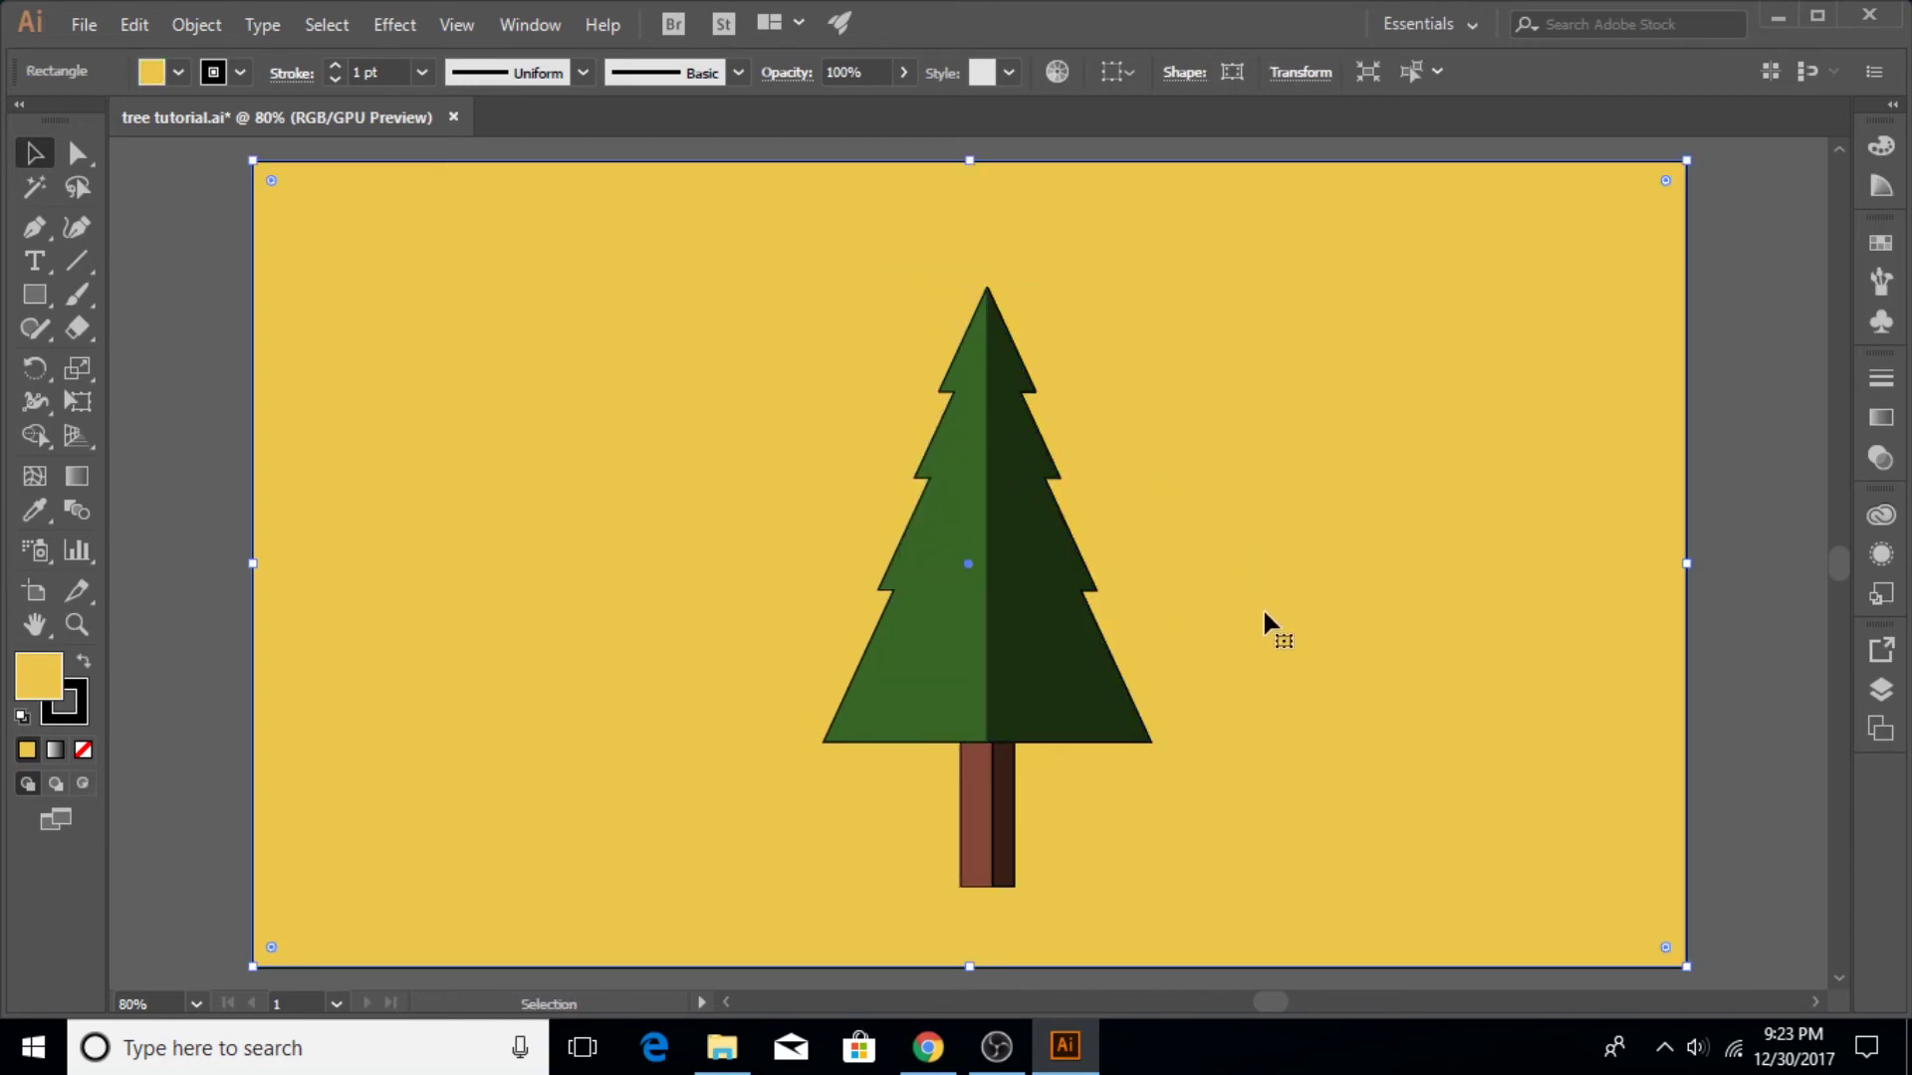
Step: Move the top dark-half copy diagonally down to the right of the tree and fill it with near-black 070403
{"action": "left_click", "coordinate": [1036, 588]}
{"action": "left_click_drag", "start_coordinate": [1035, 575], "coordinate": [1300, 751]}
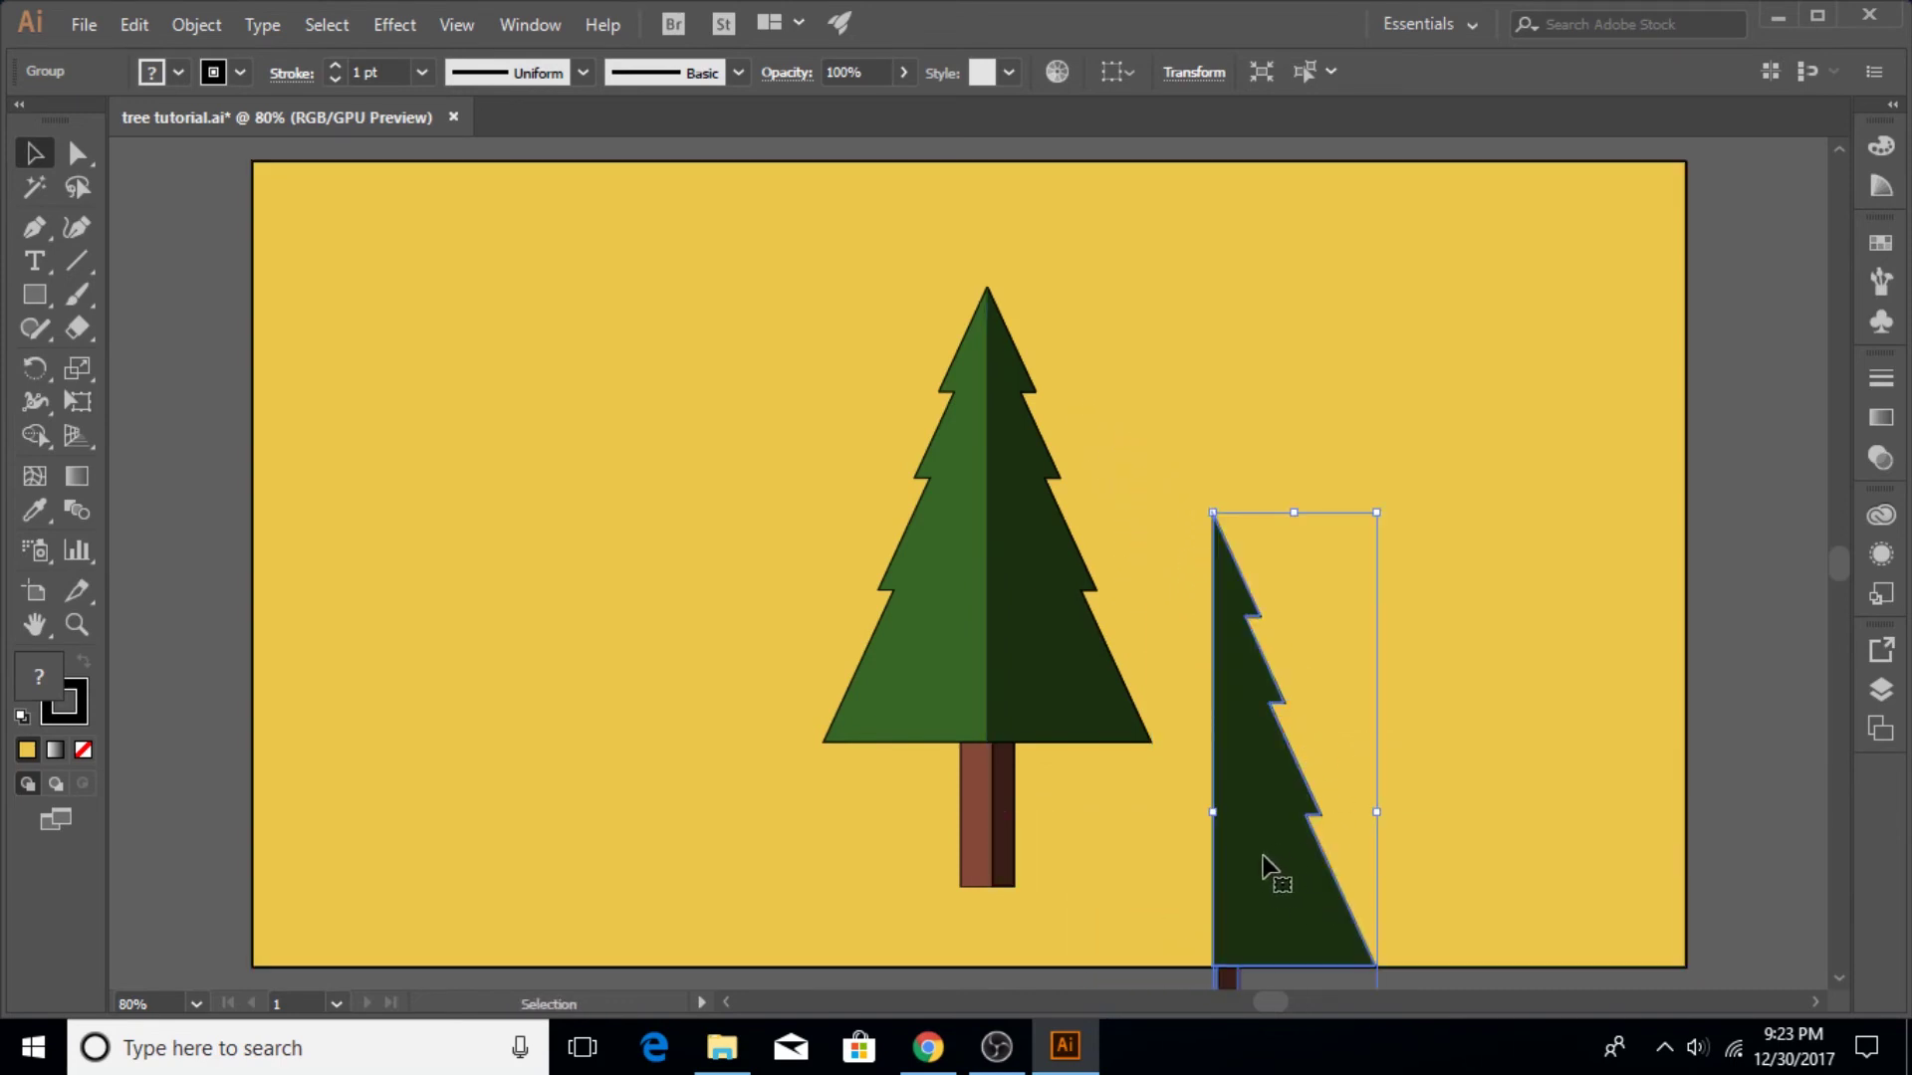
{"action": "double_click", "coordinate": [45, 673]}
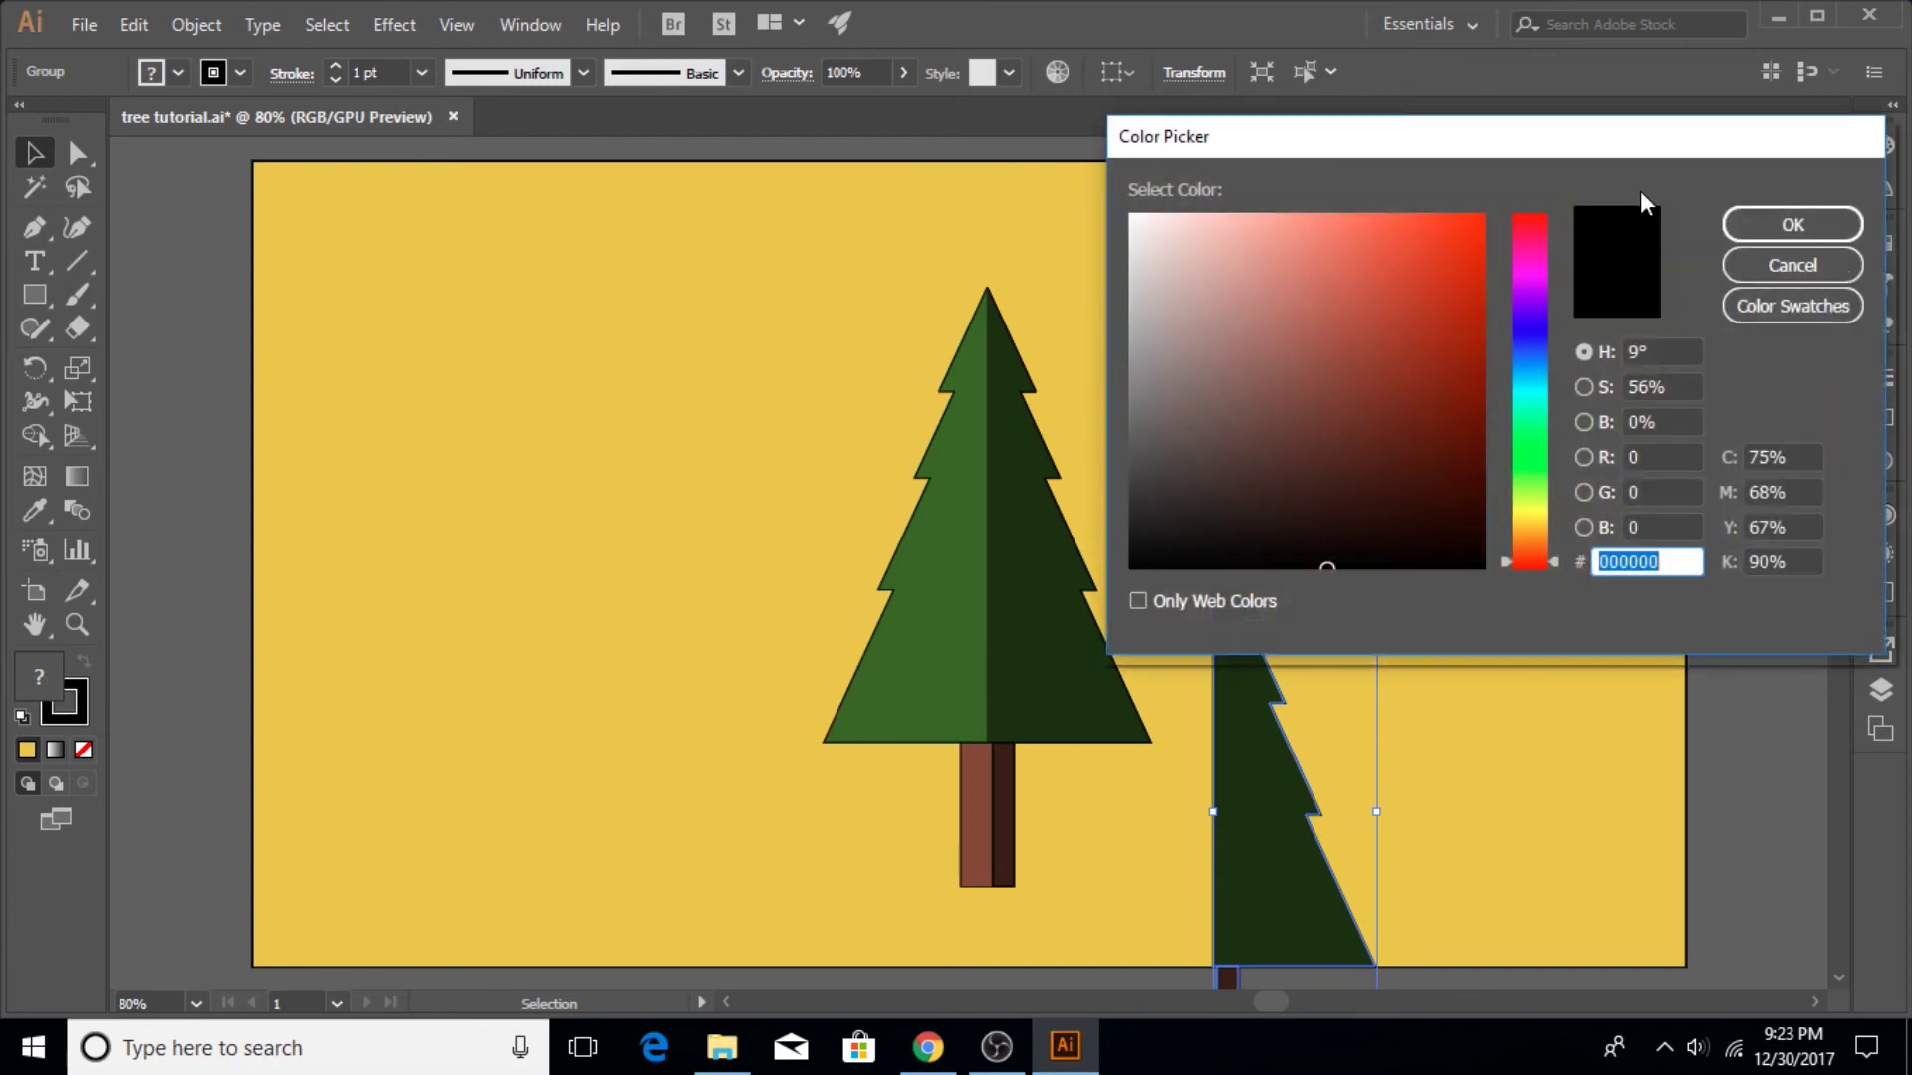
{"action": "left_click_drag", "start_coordinate": [1366, 560], "coordinate": [1331, 560]}
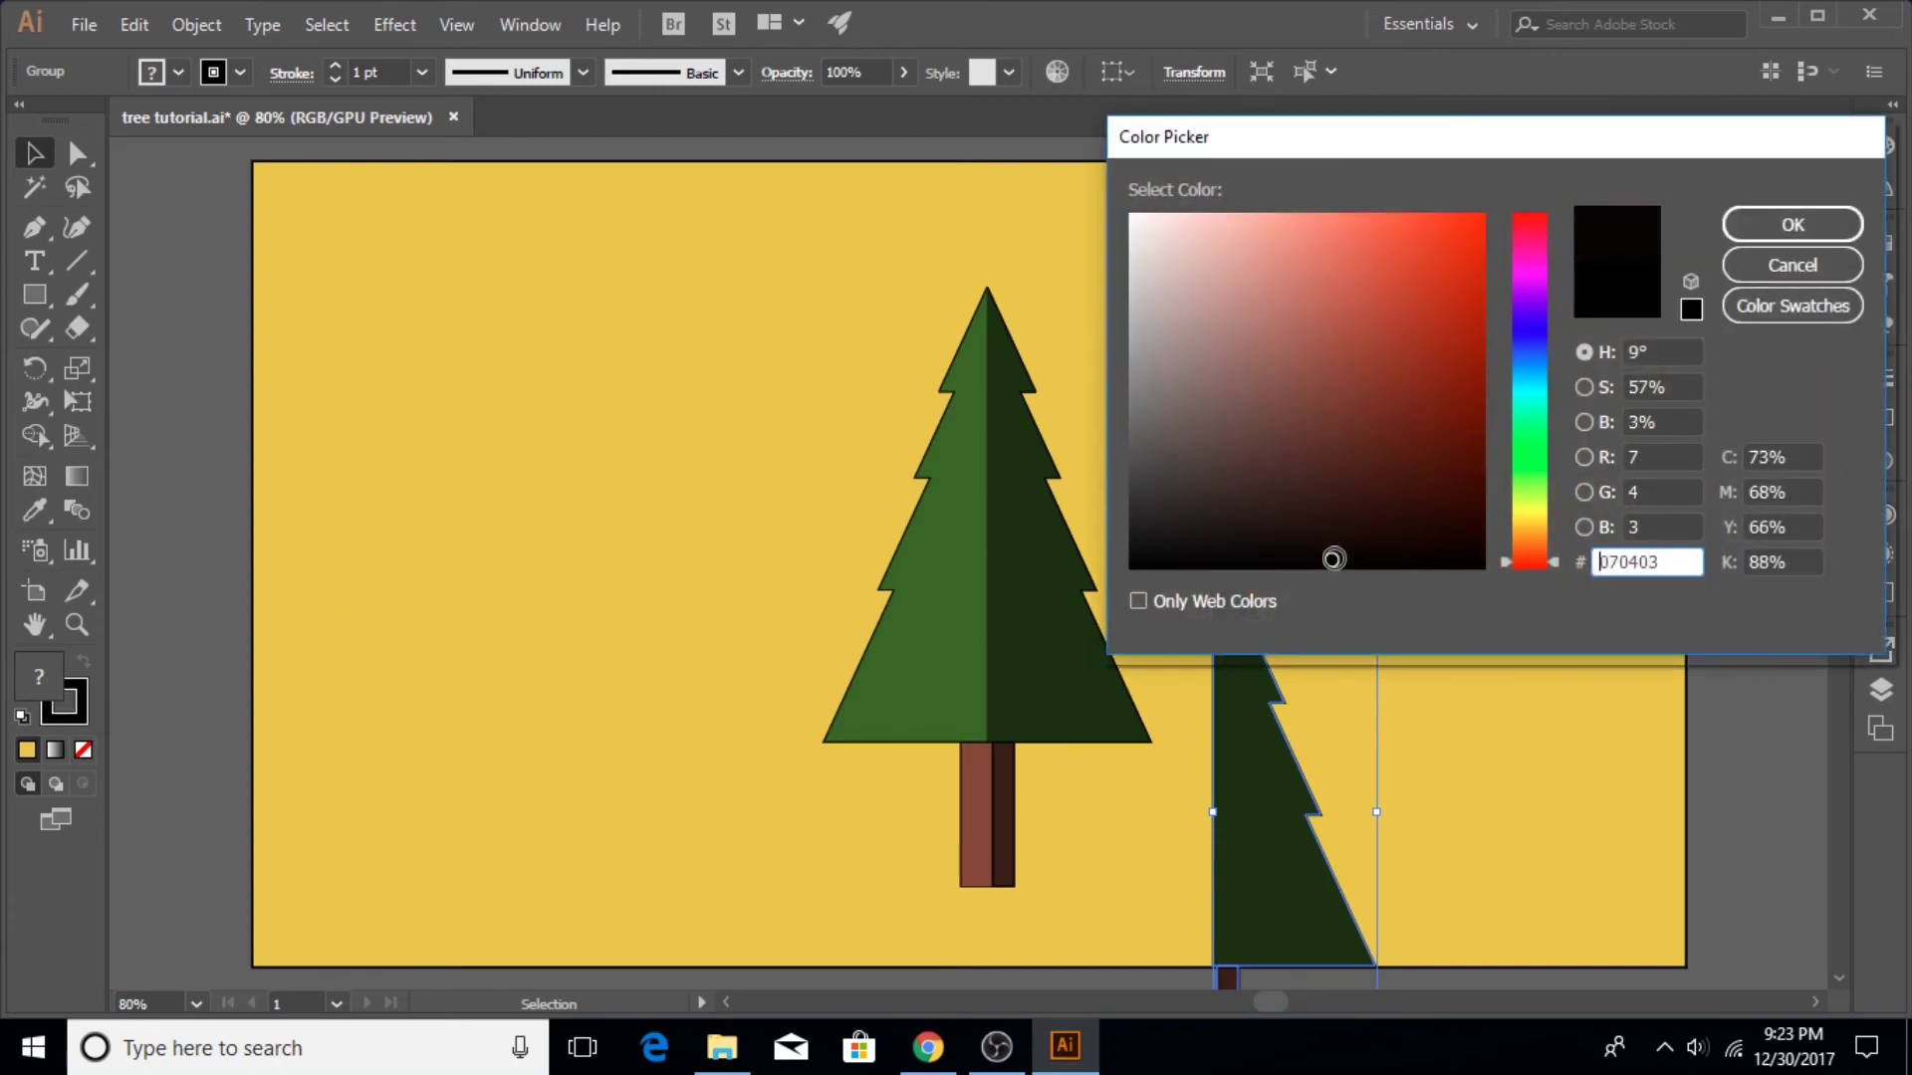
{"action": "left_click", "coordinate": [1763, 229]}
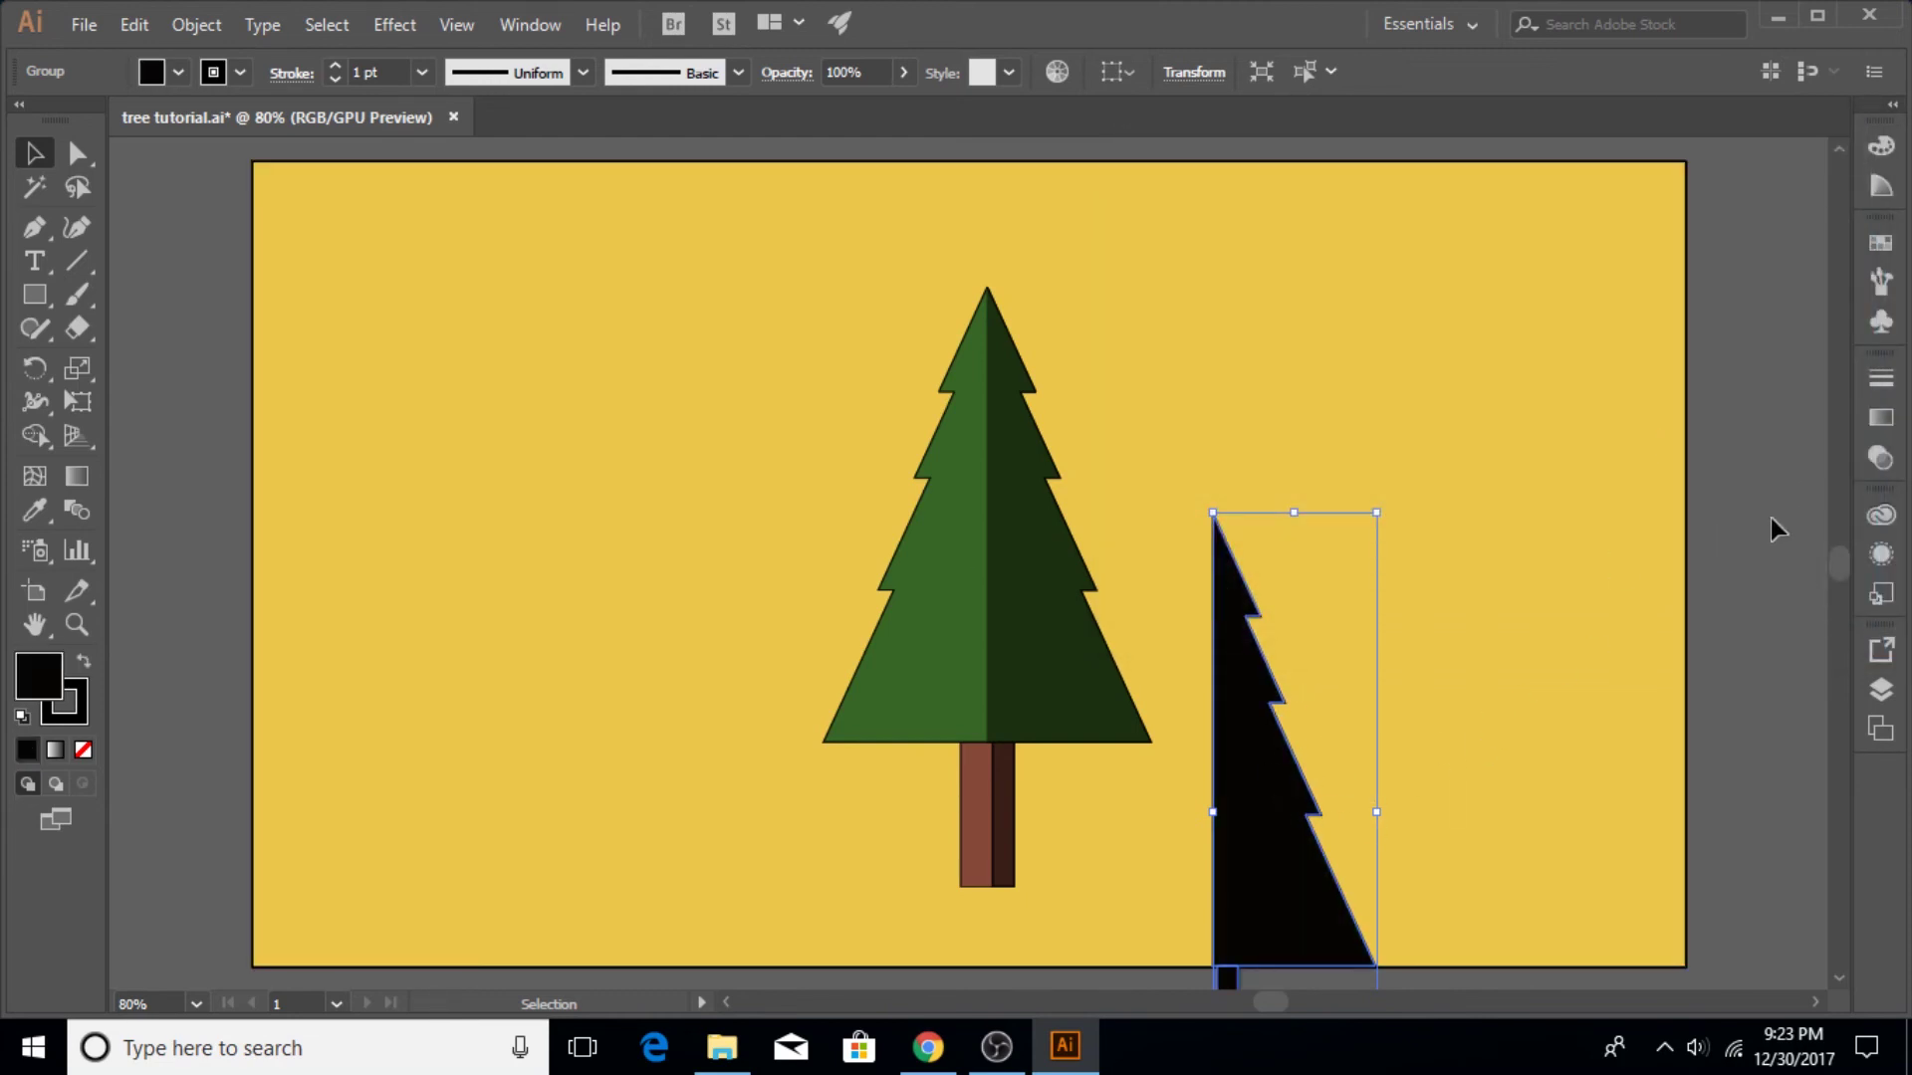
Step: Set the near-black copy's opacity to 0%
{"action": "left_click", "coordinate": [1878, 462]}
{"action": "left_click", "coordinate": [1782, 411]}
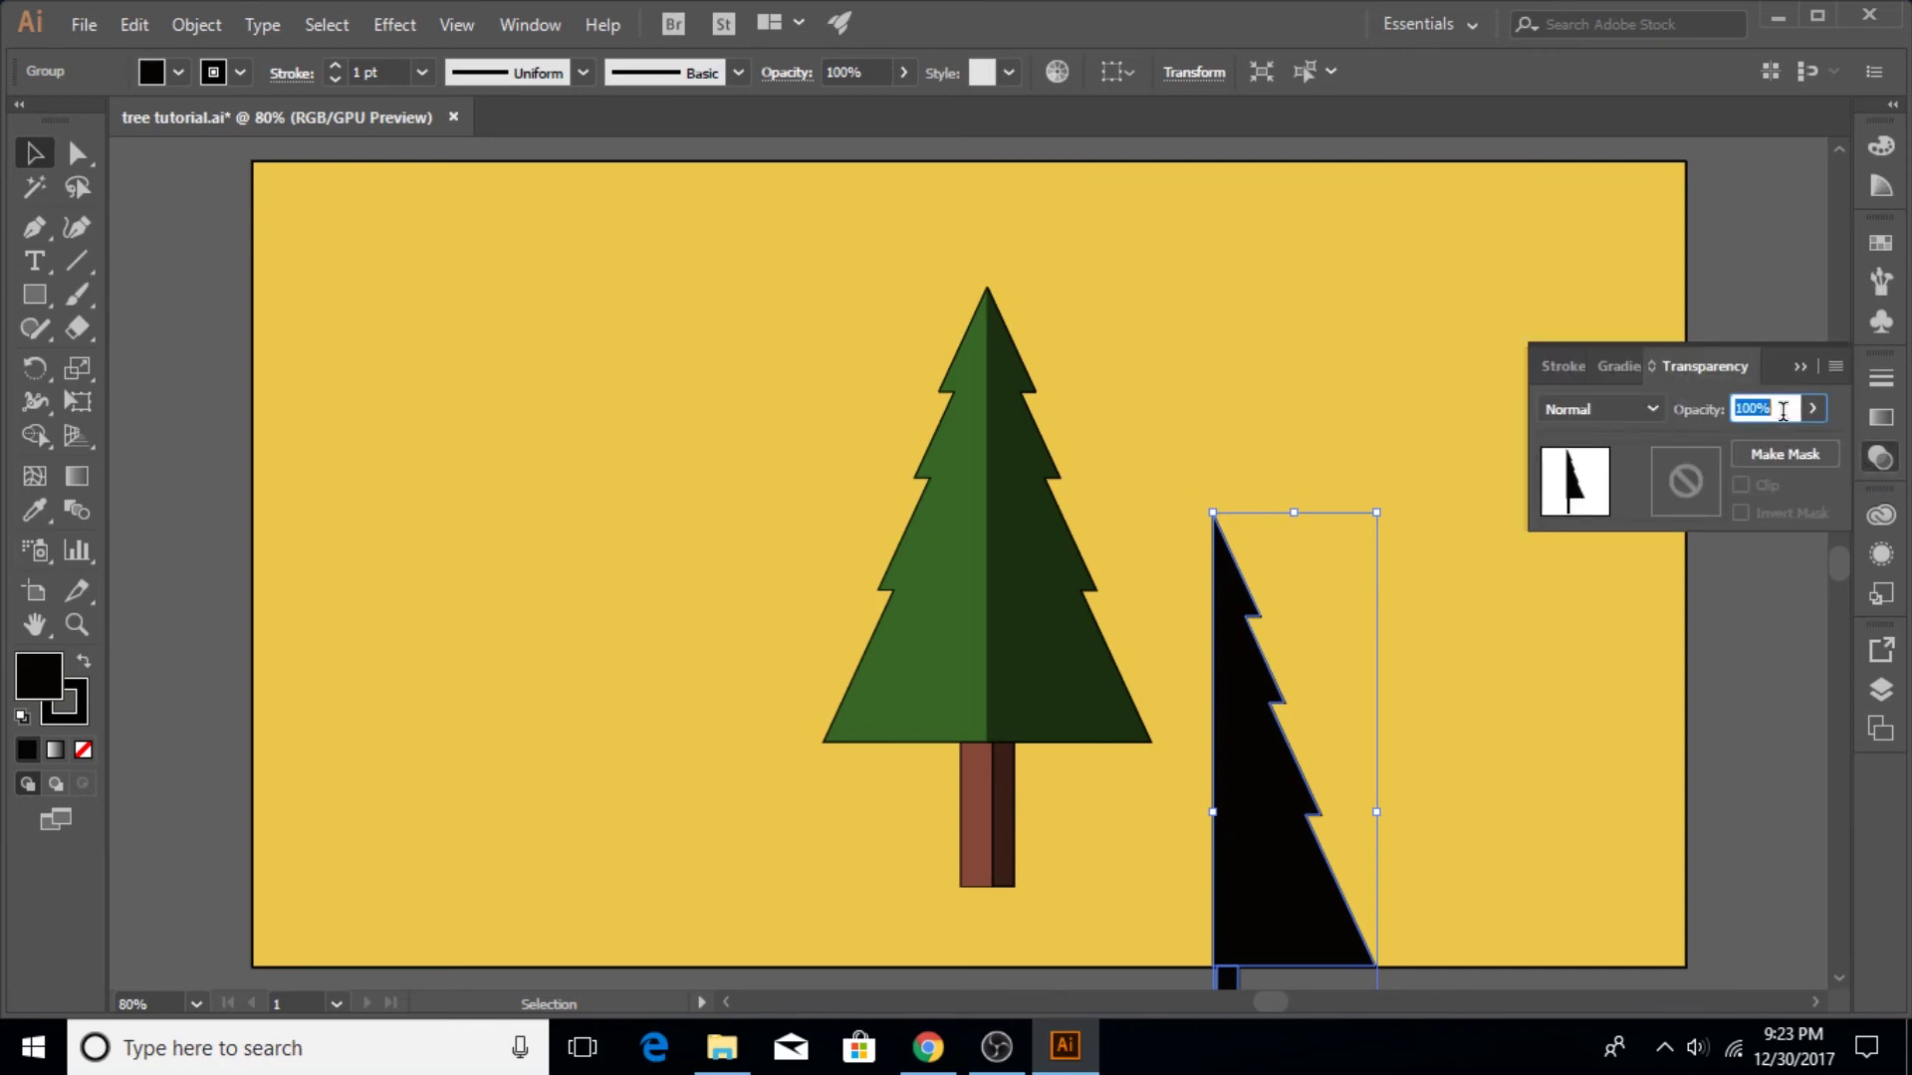
{"action": "type", "text": "0"}
{"action": "key", "text": "Return"}
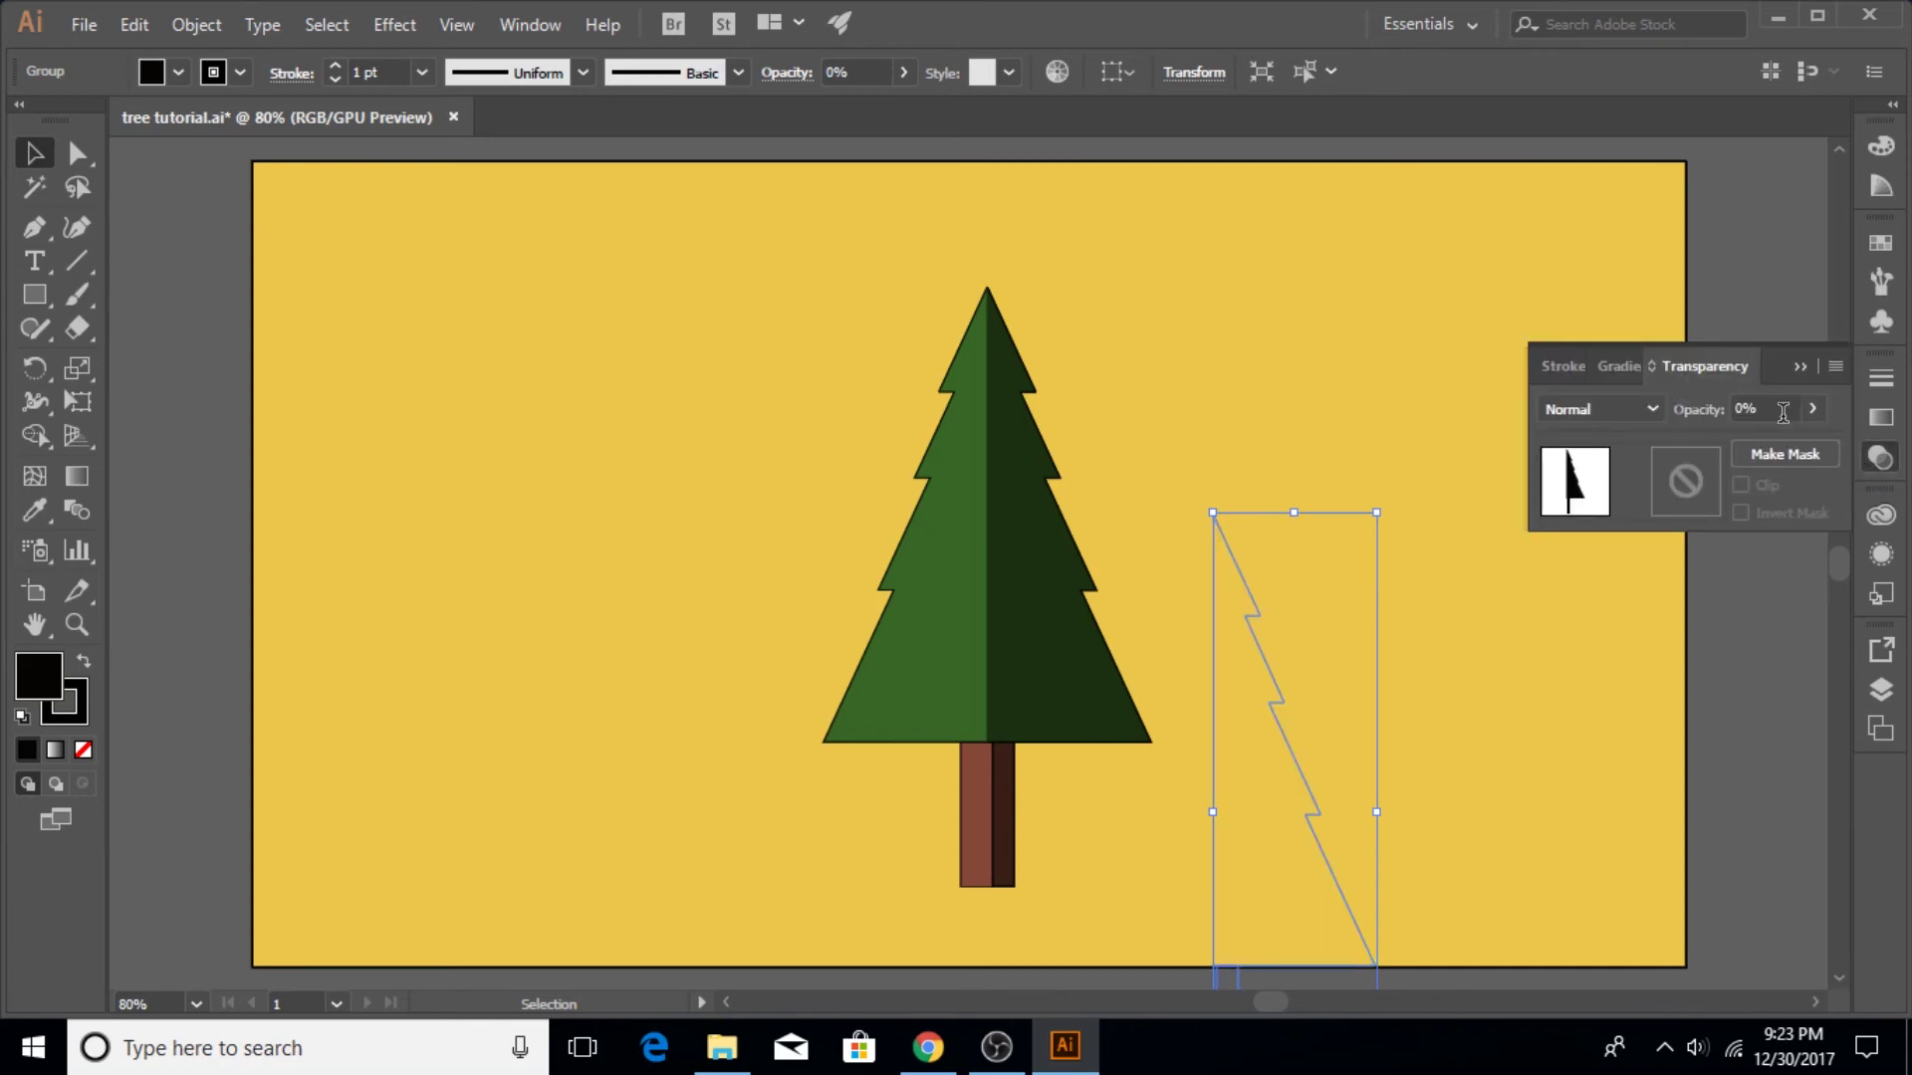
Step: Select the tree's dark half together with the transparent copy and configure the blend spacing as Specified Distance of 1 pt
{"action": "left_click", "coordinate": [1429, 360]}
{"action": "left_click", "coordinate": [1045, 658]}
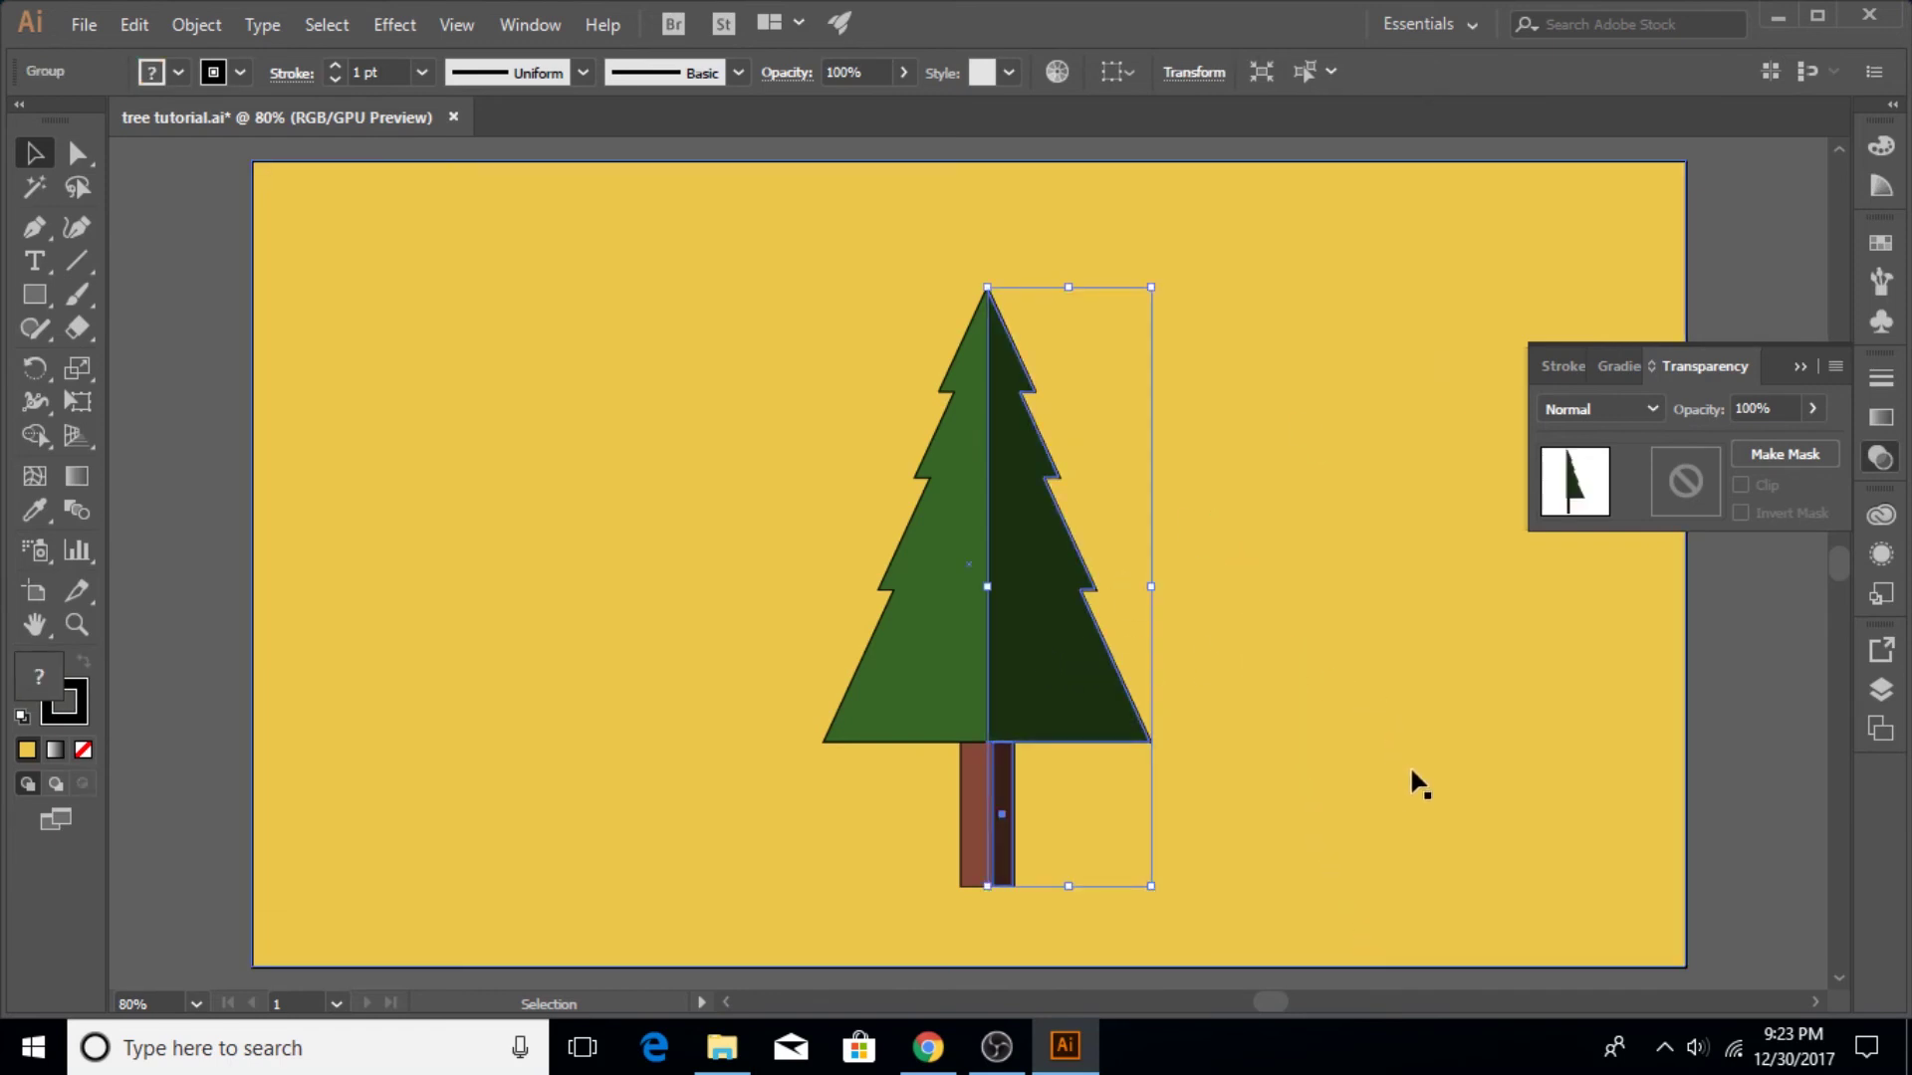
{"action": "left_click", "coordinate": [1253, 791], "text": "shift"}
{"action": "left_click", "coordinate": [1252, 791], "text": "shift"}
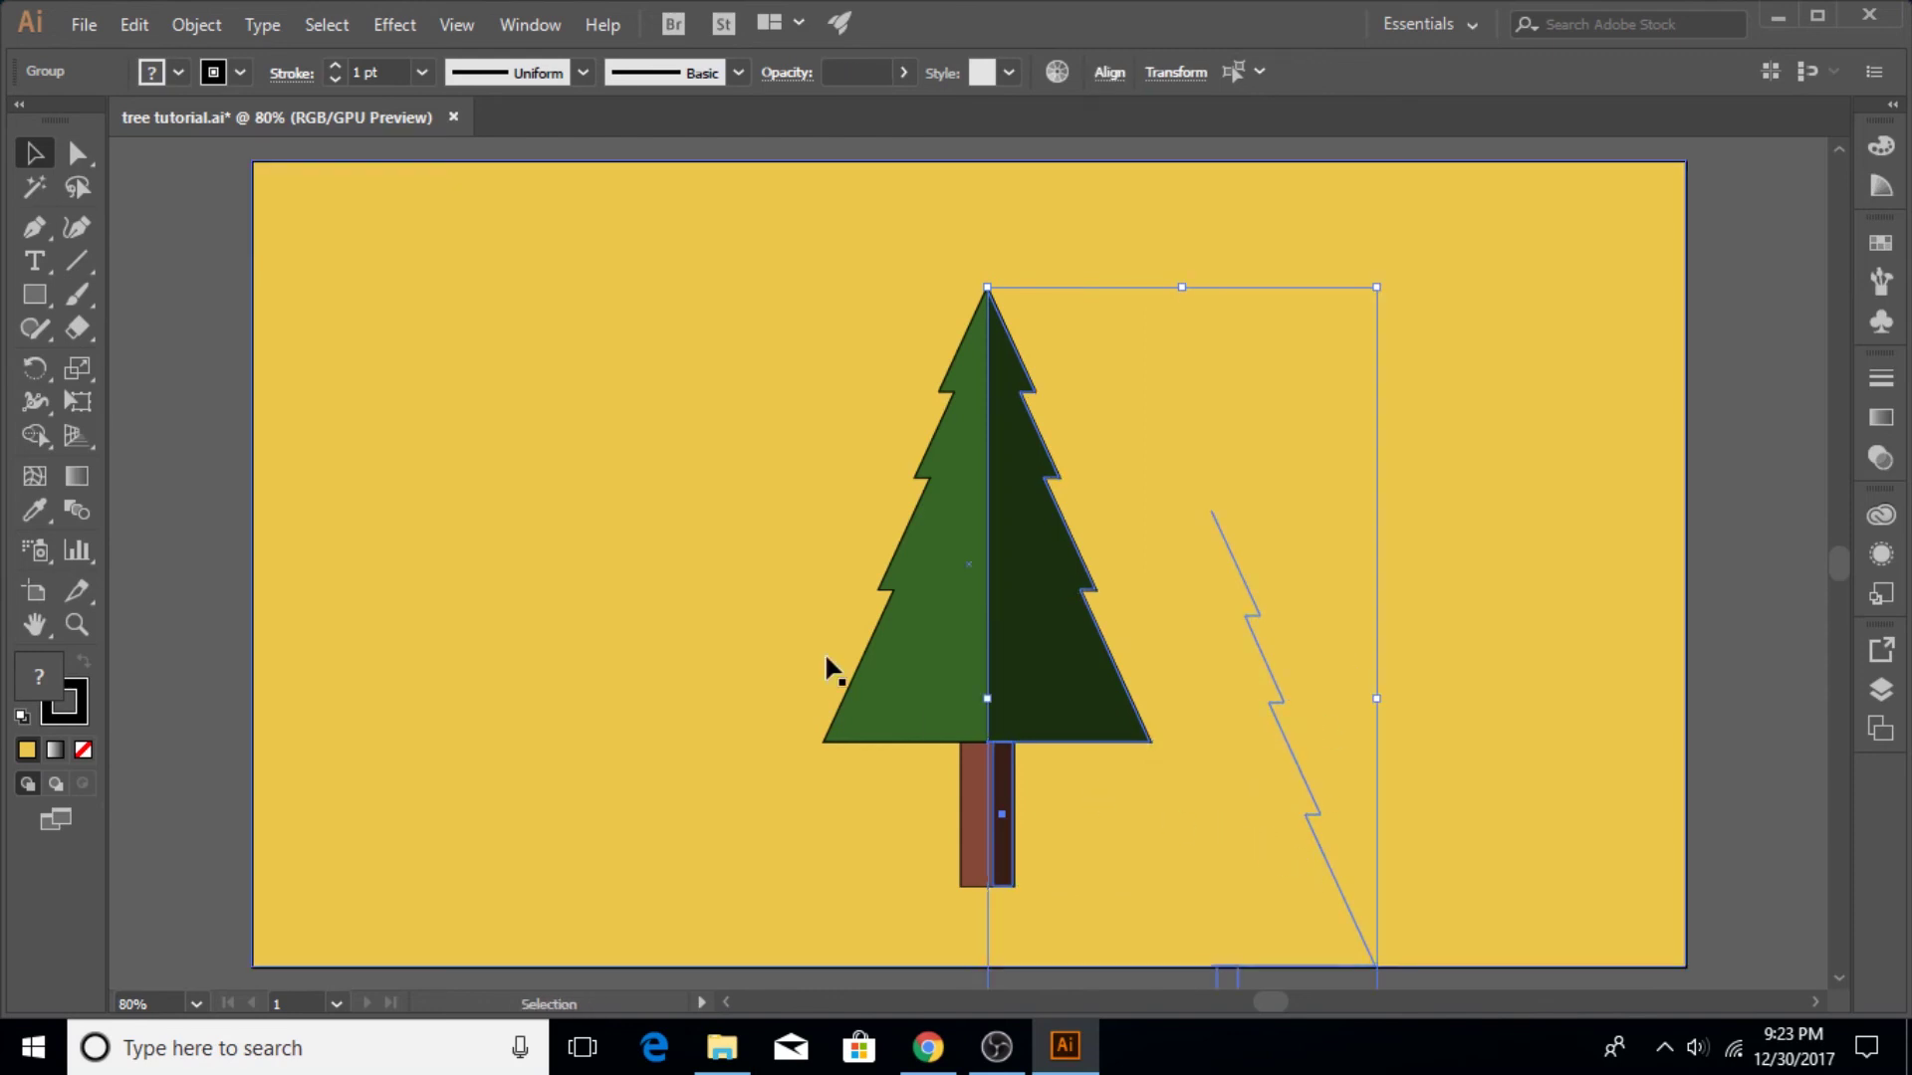
{"action": "left_click", "coordinate": [196, 24]}
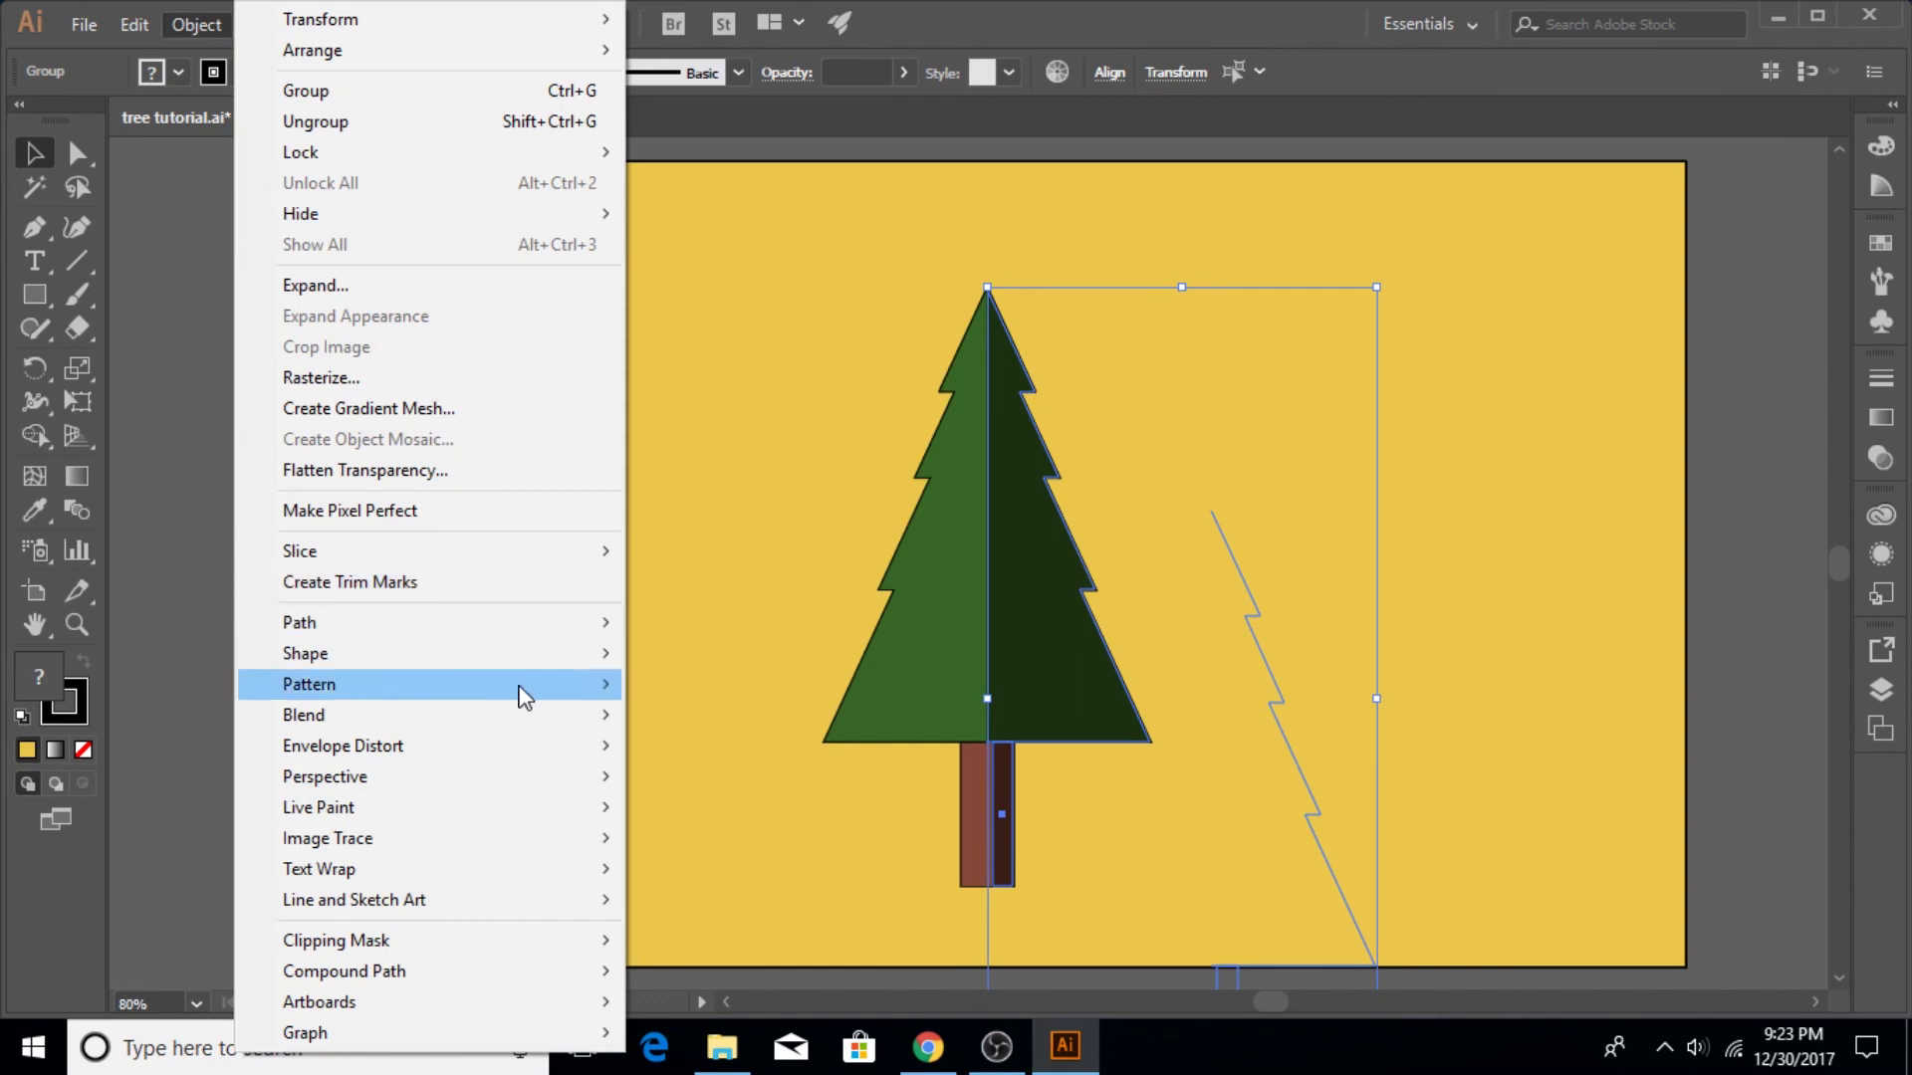
{"action": "mouse_move", "coordinate": [521, 721]}
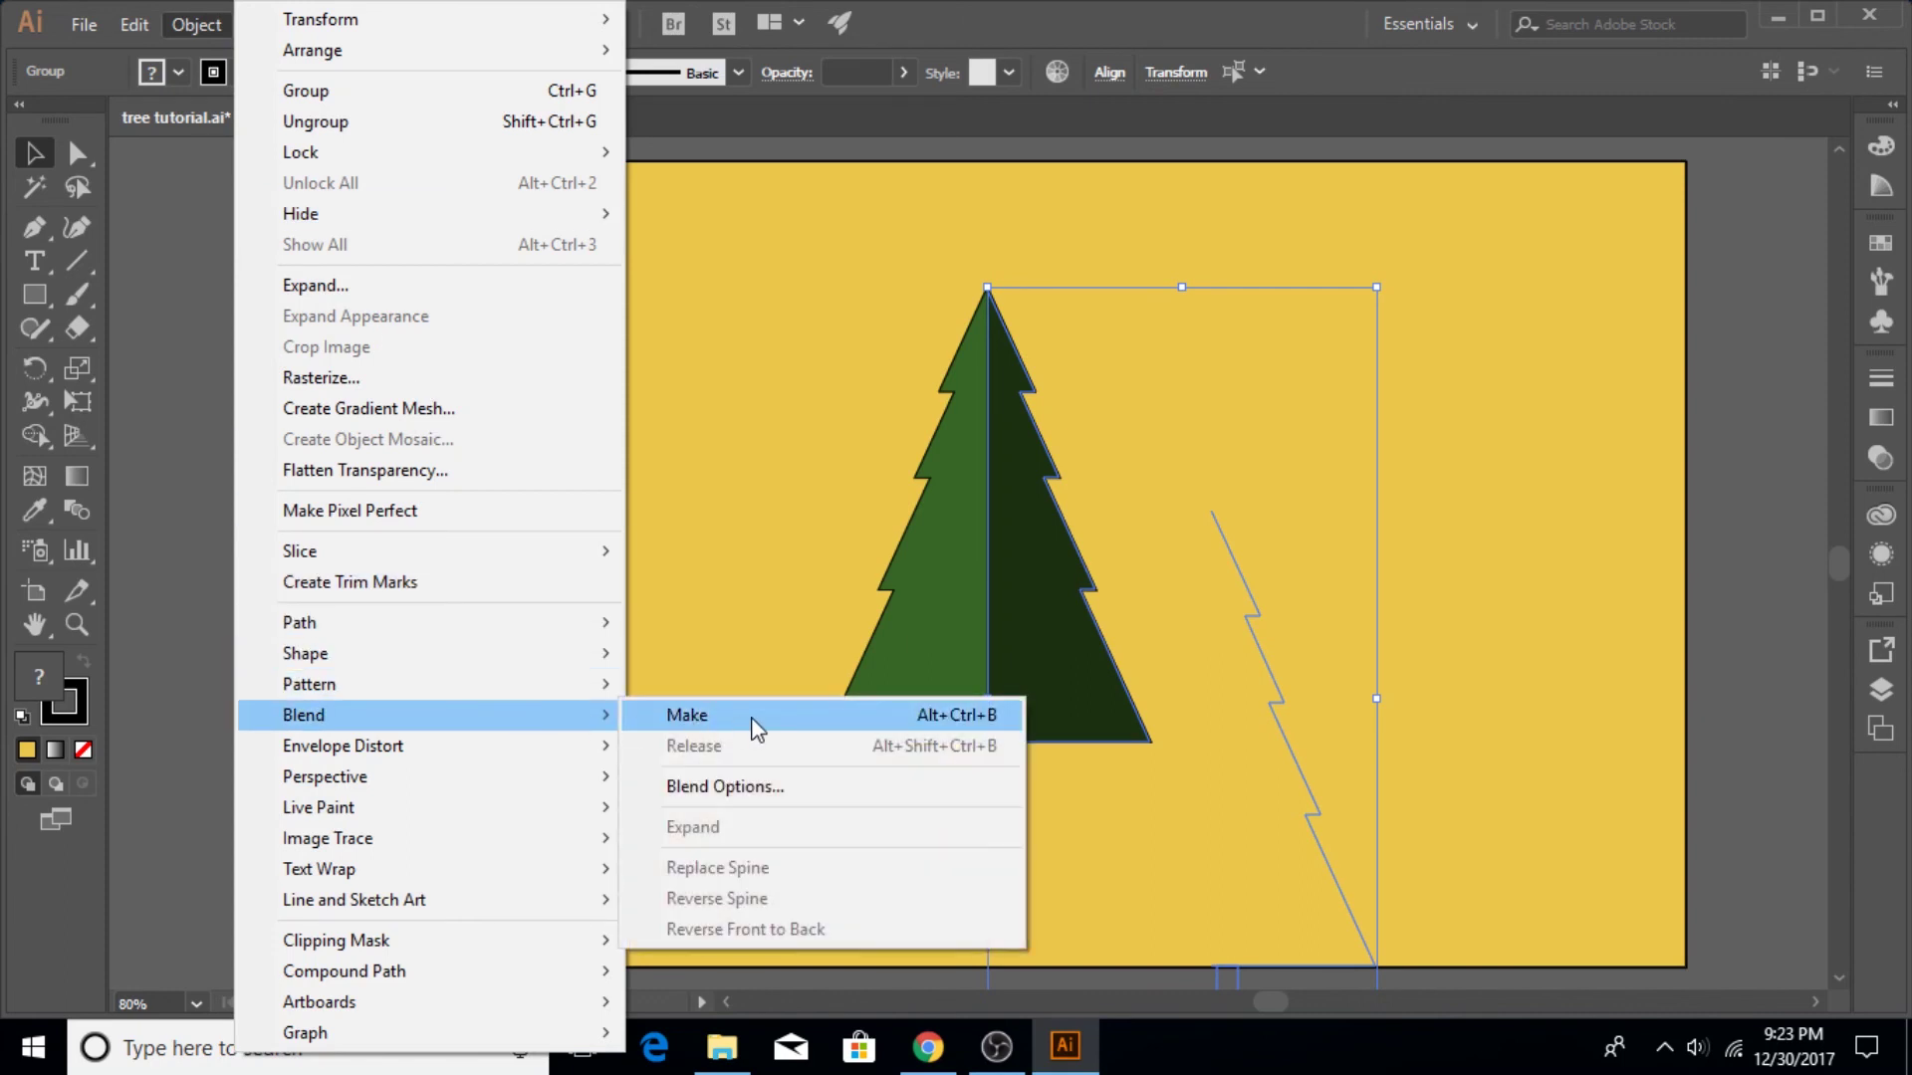
{"action": "left_click", "coordinate": [761, 788]}
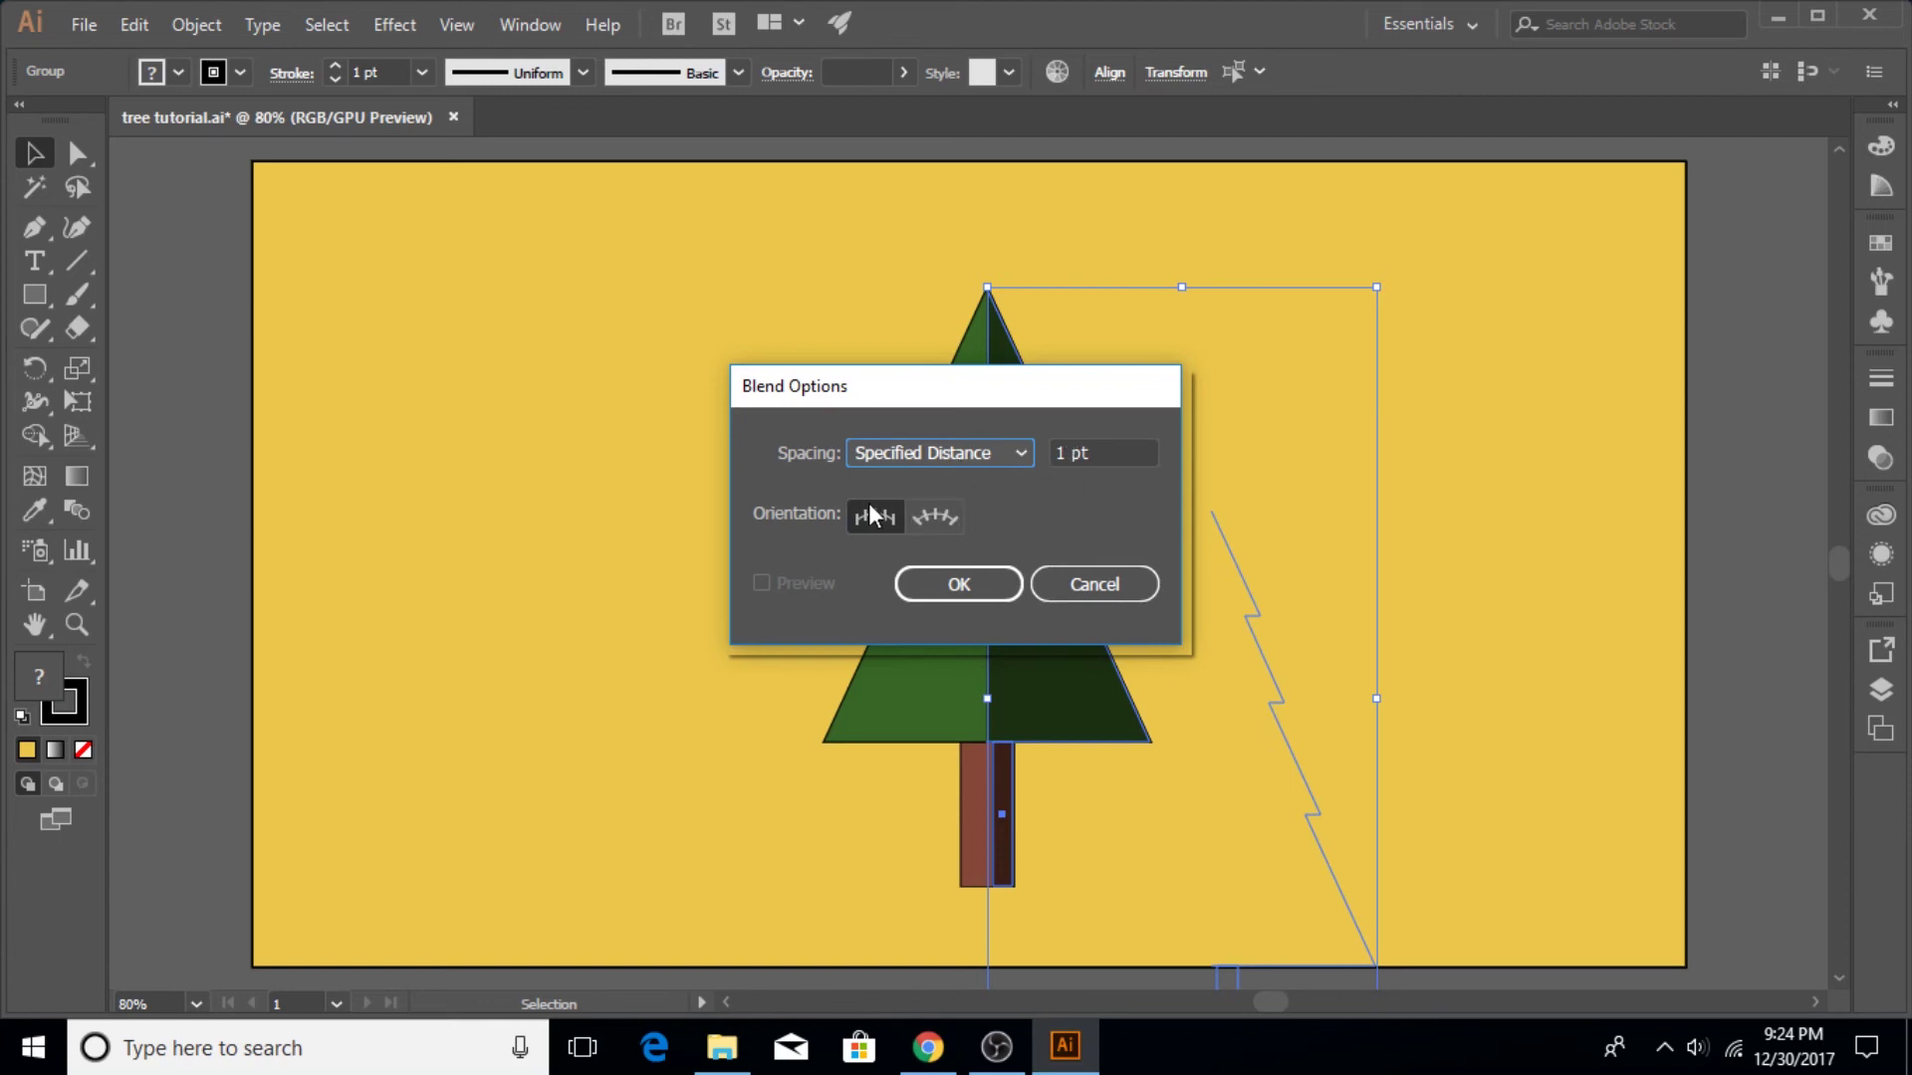
{"action": "left_click", "coordinate": [958, 584]}
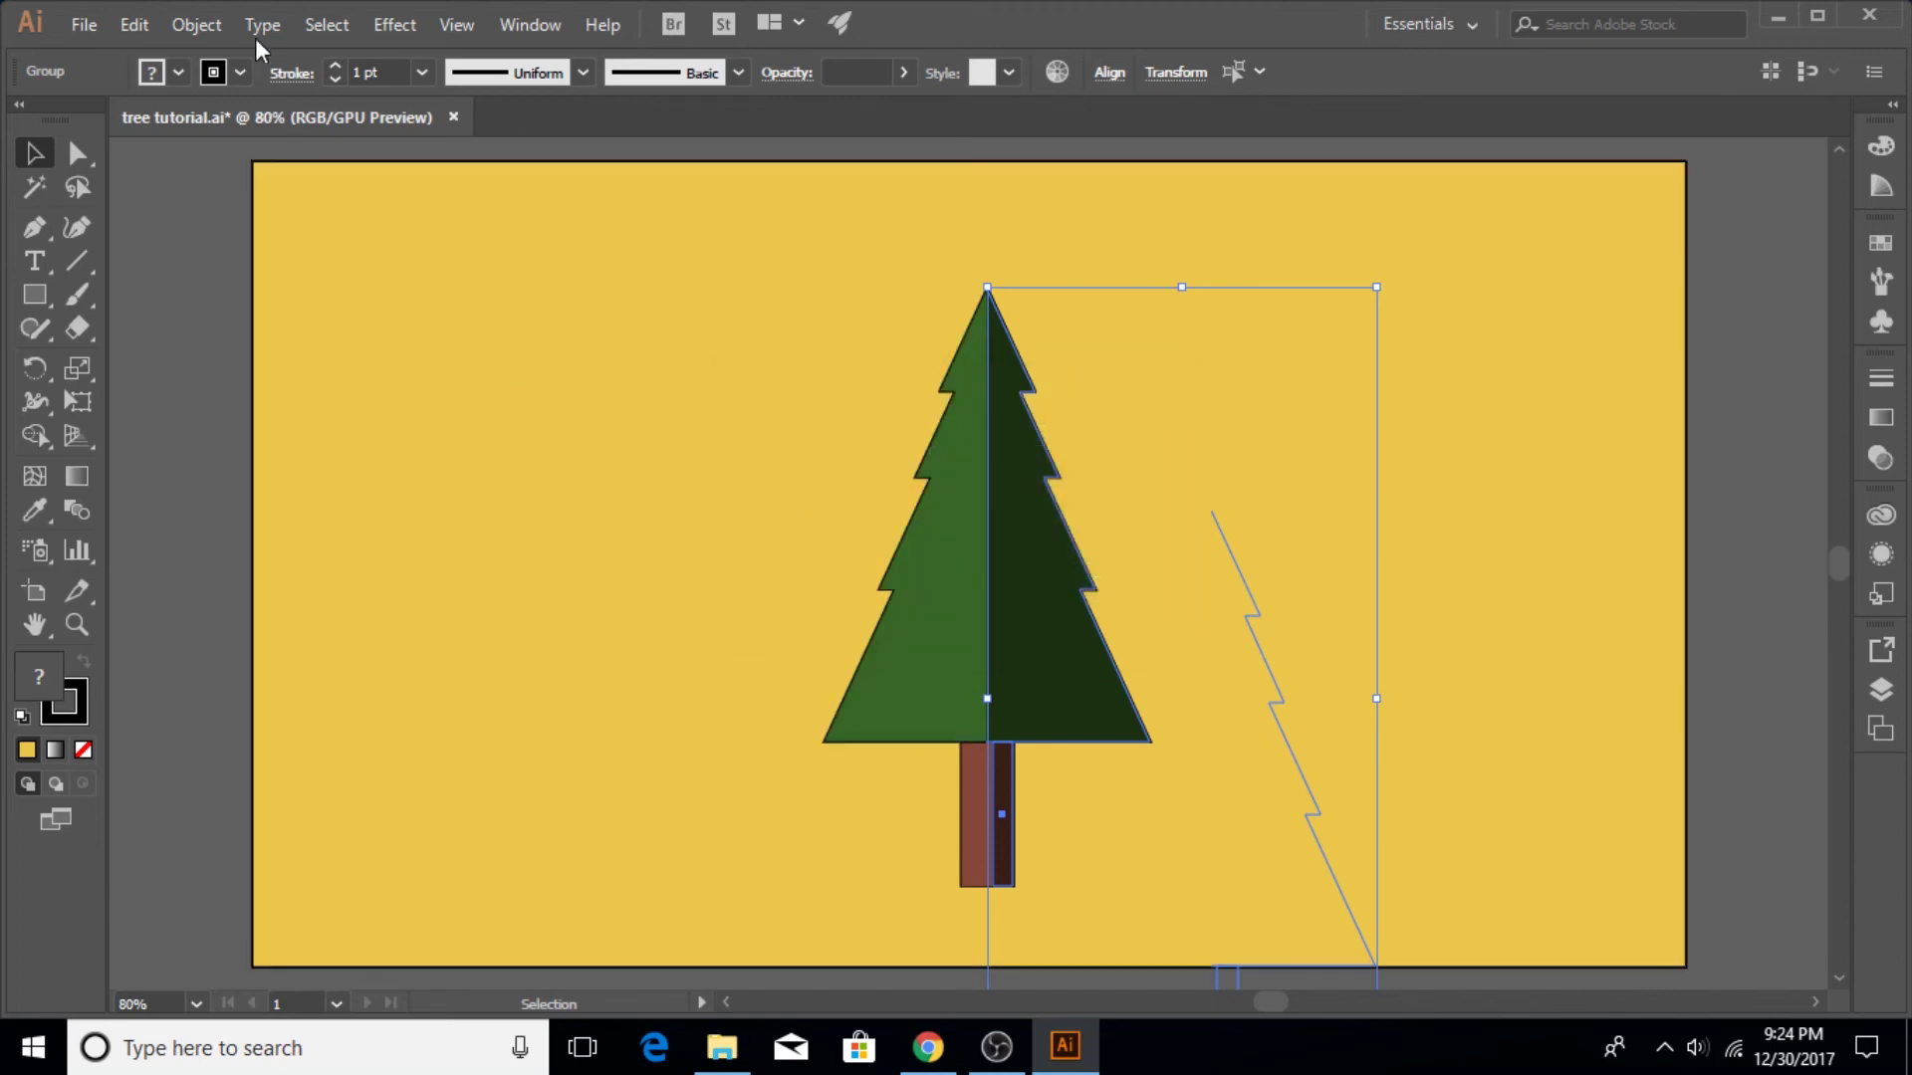
Step: Make a blend between the dark half and the transparent copy to form a long shadow, and deselect it
{"action": "left_click", "coordinate": [196, 25]}
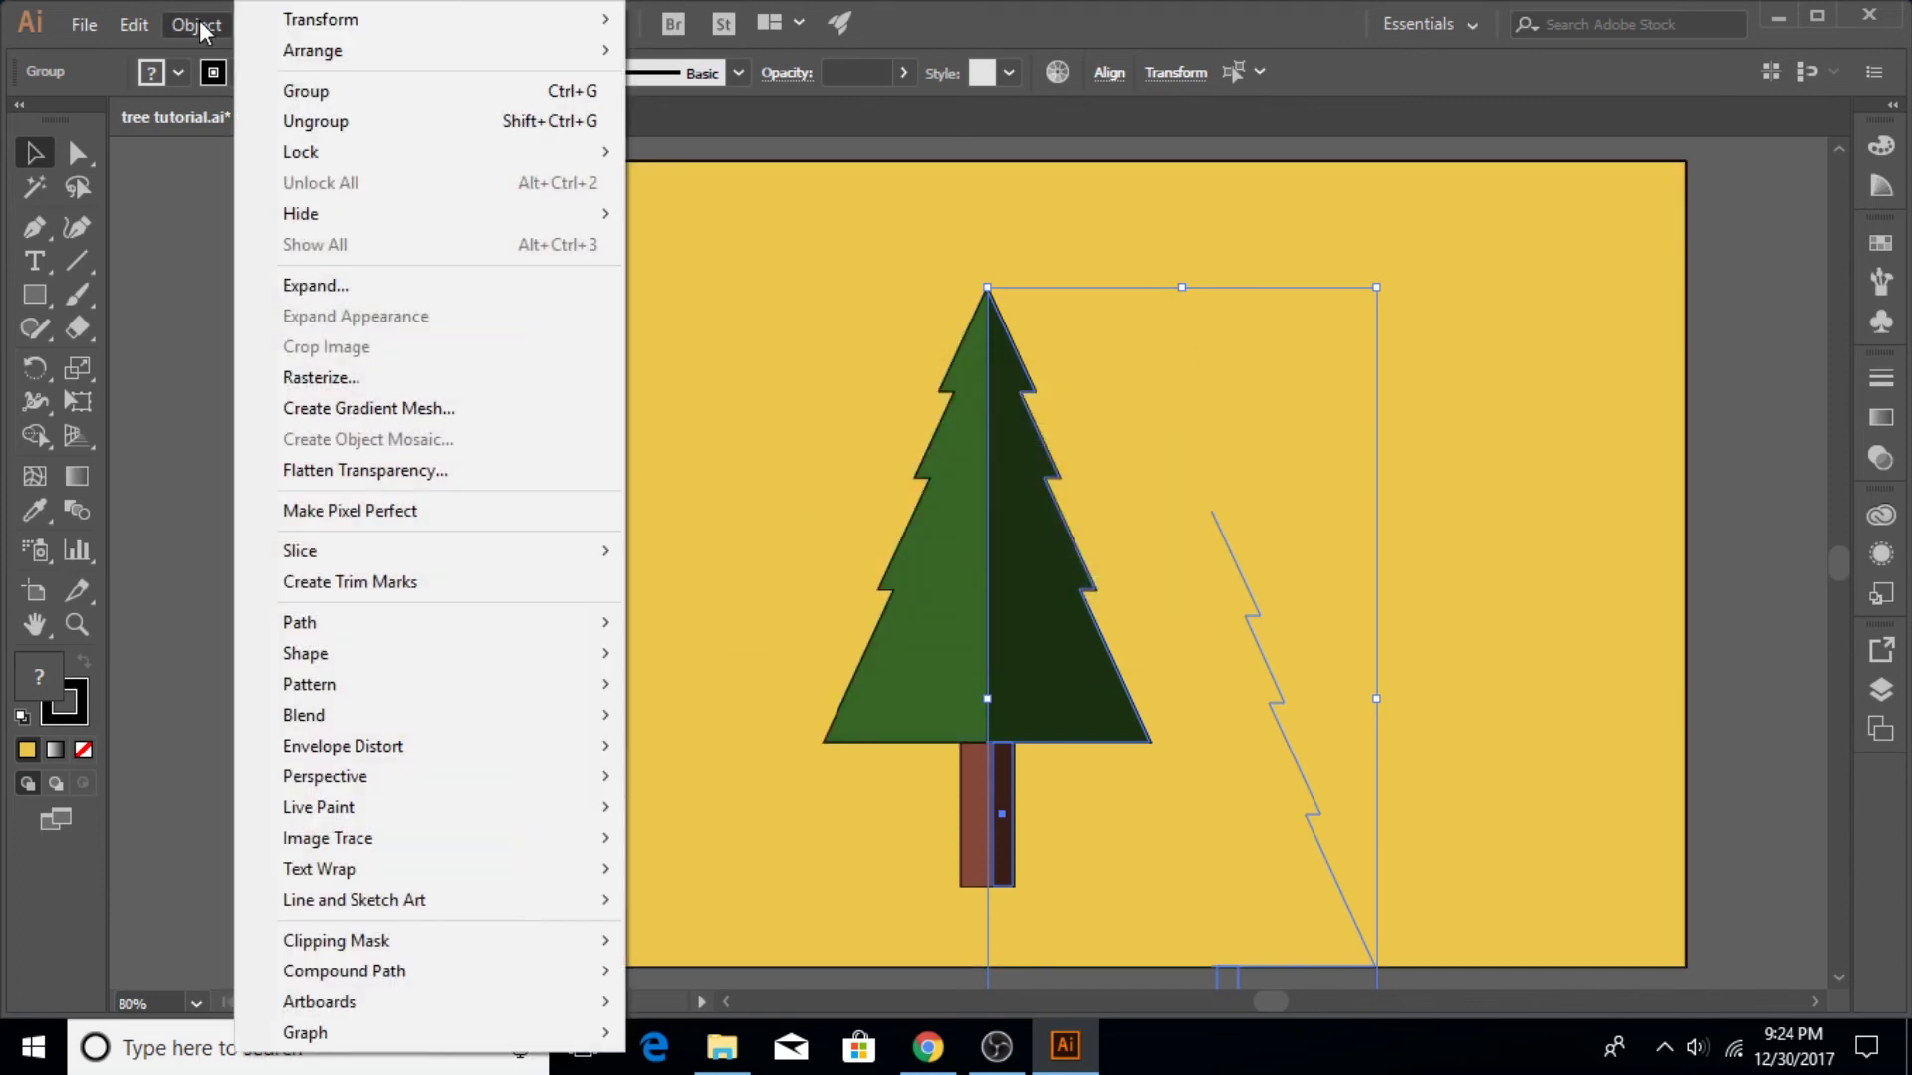
{"action": "mouse_move", "coordinate": [560, 715]}
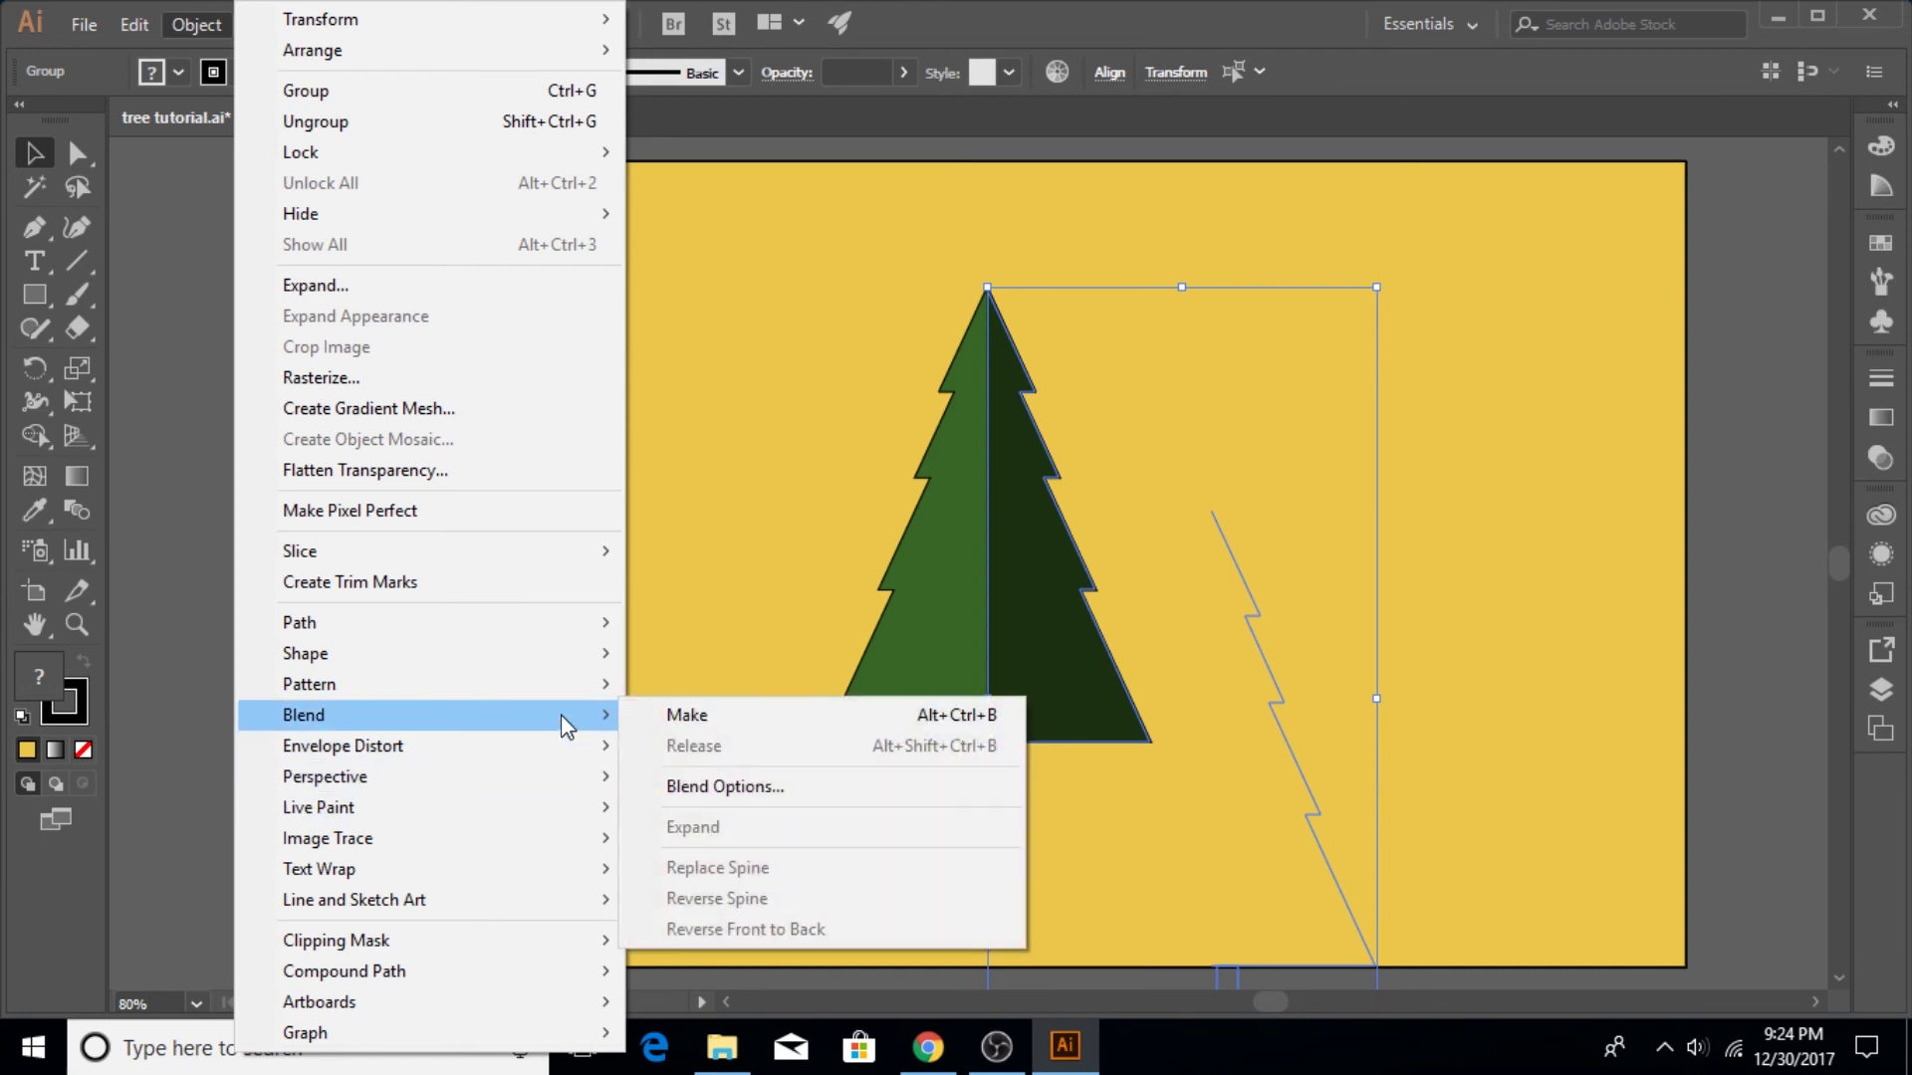
{"action": "left_click", "coordinate": [717, 717]}
{"action": "left_click", "coordinate": [1434, 609]}
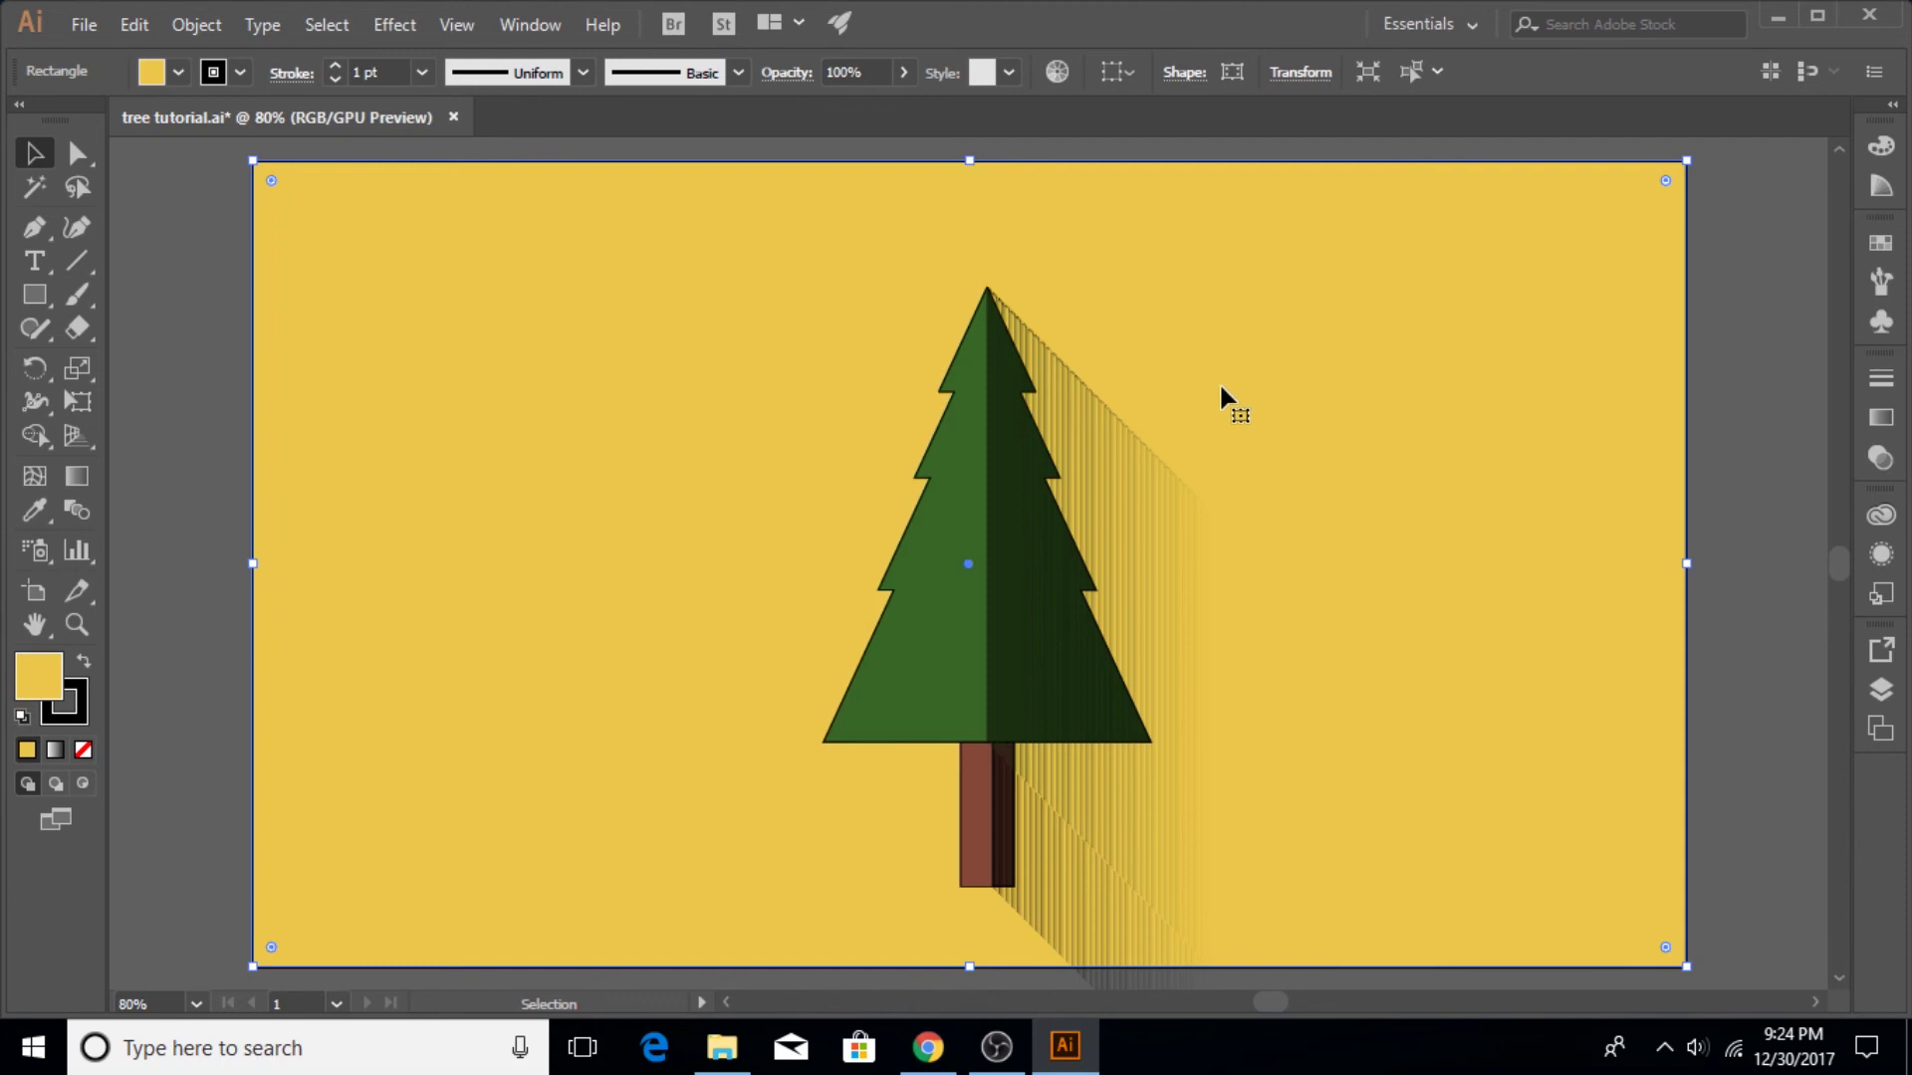
Step: Send the shadow blend one level backward behind the tree's dark half and clear the selection
{"action": "left_click", "coordinate": [1046, 518]}
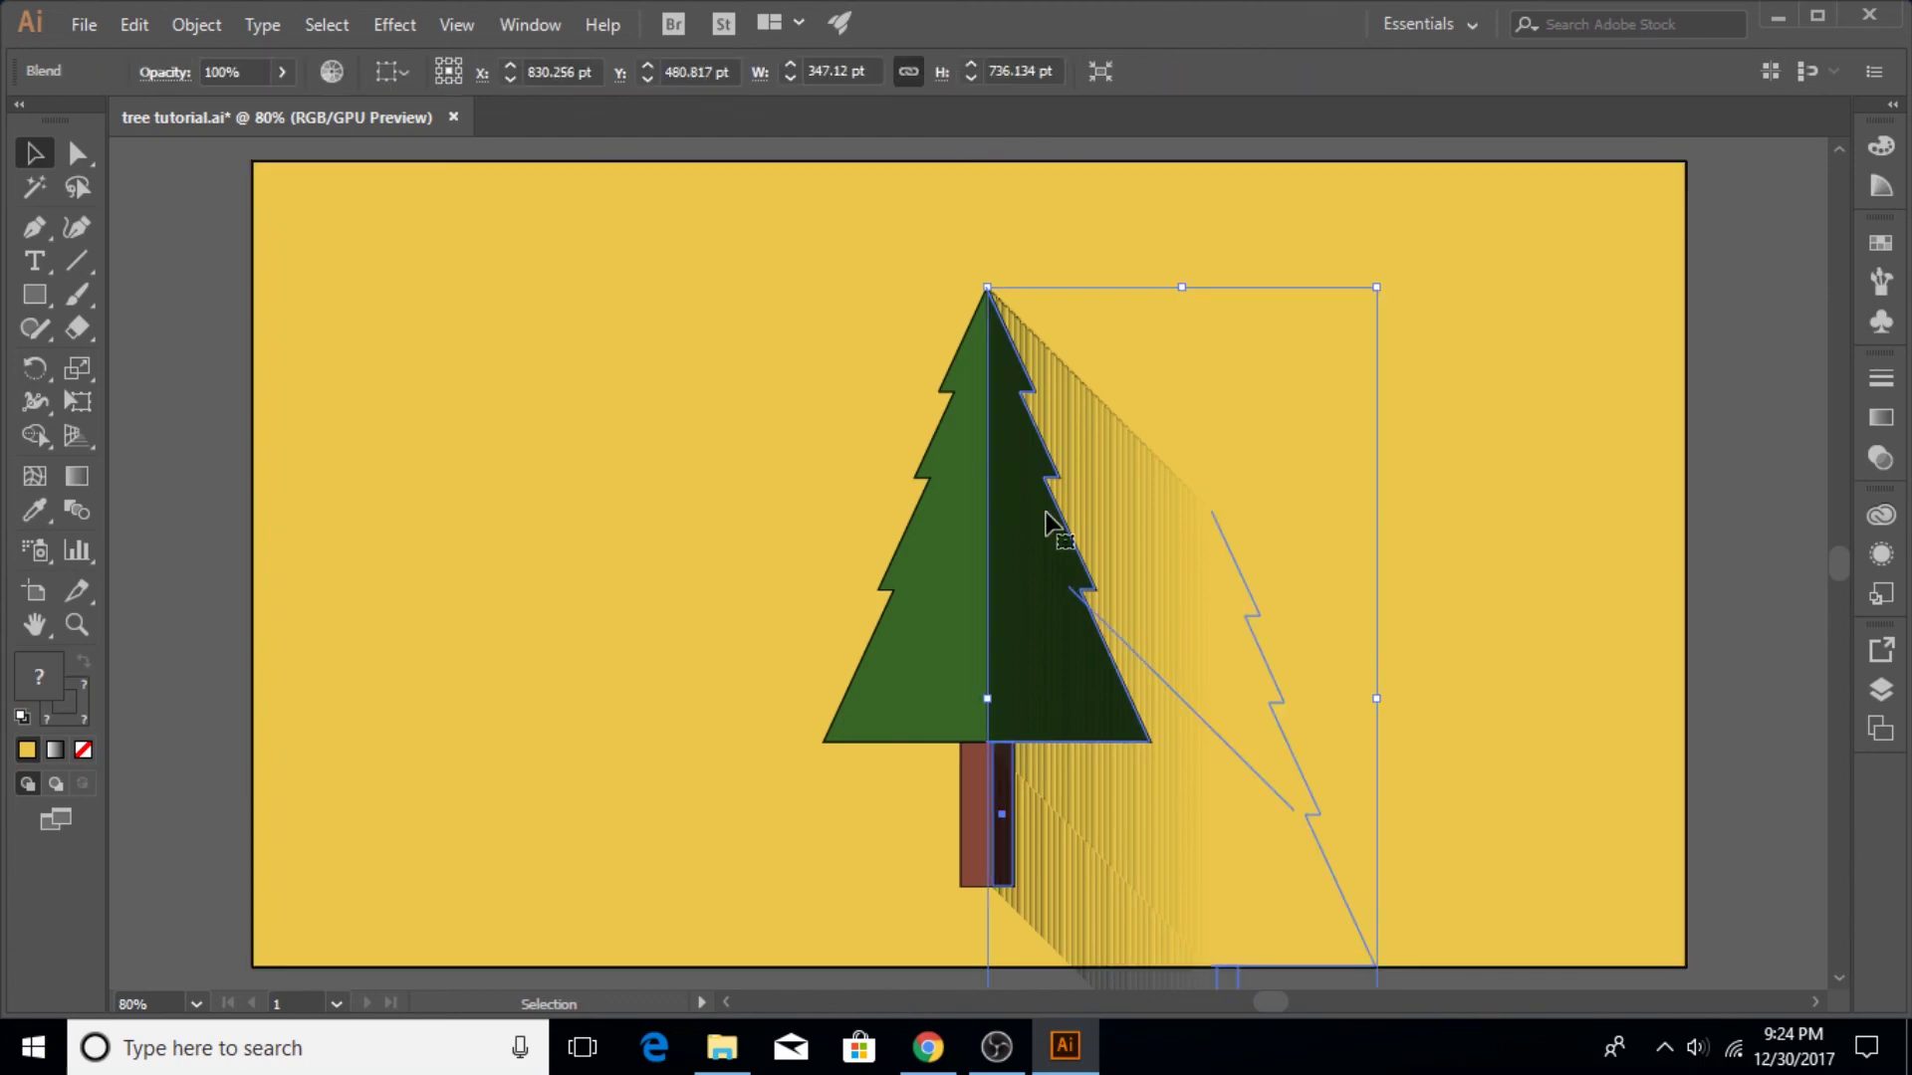
{"action": "right_click", "coordinate": [1047, 512]}
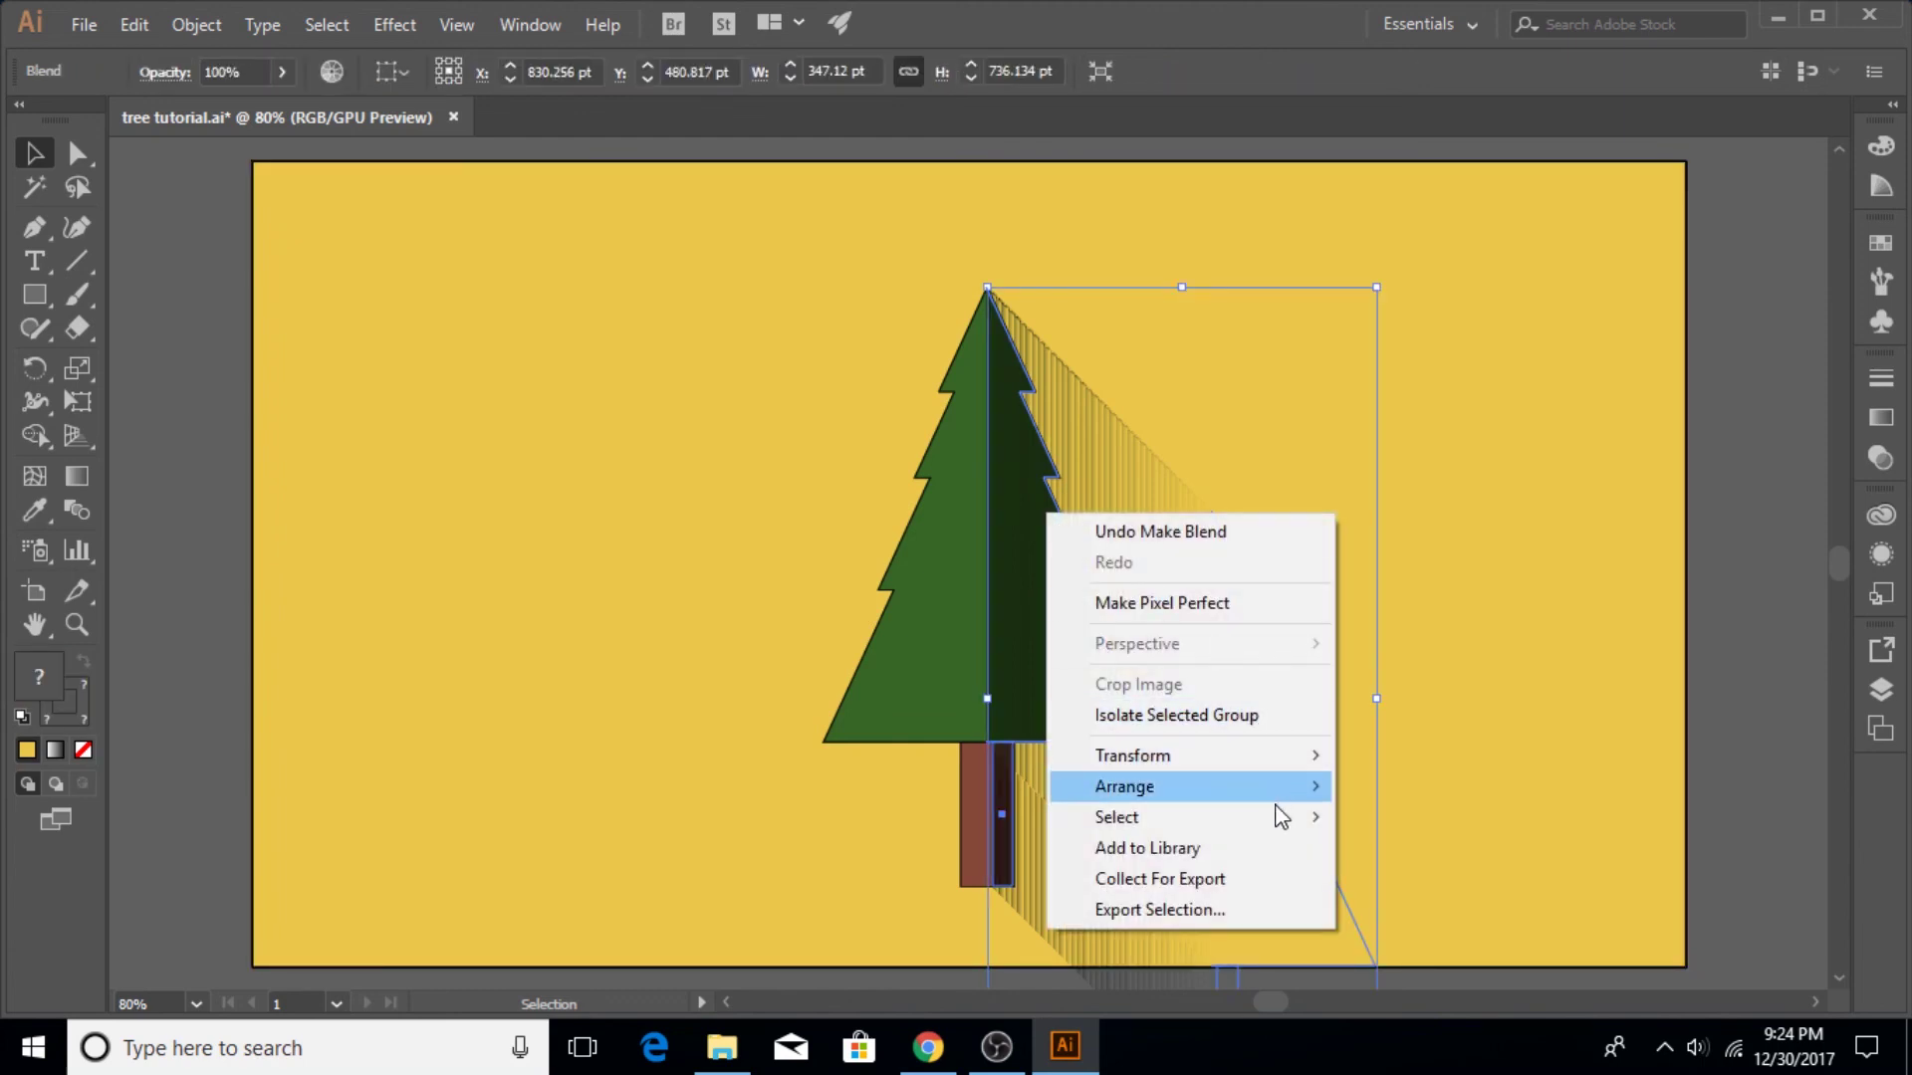
{"action": "mouse_move", "coordinate": [1279, 802]}
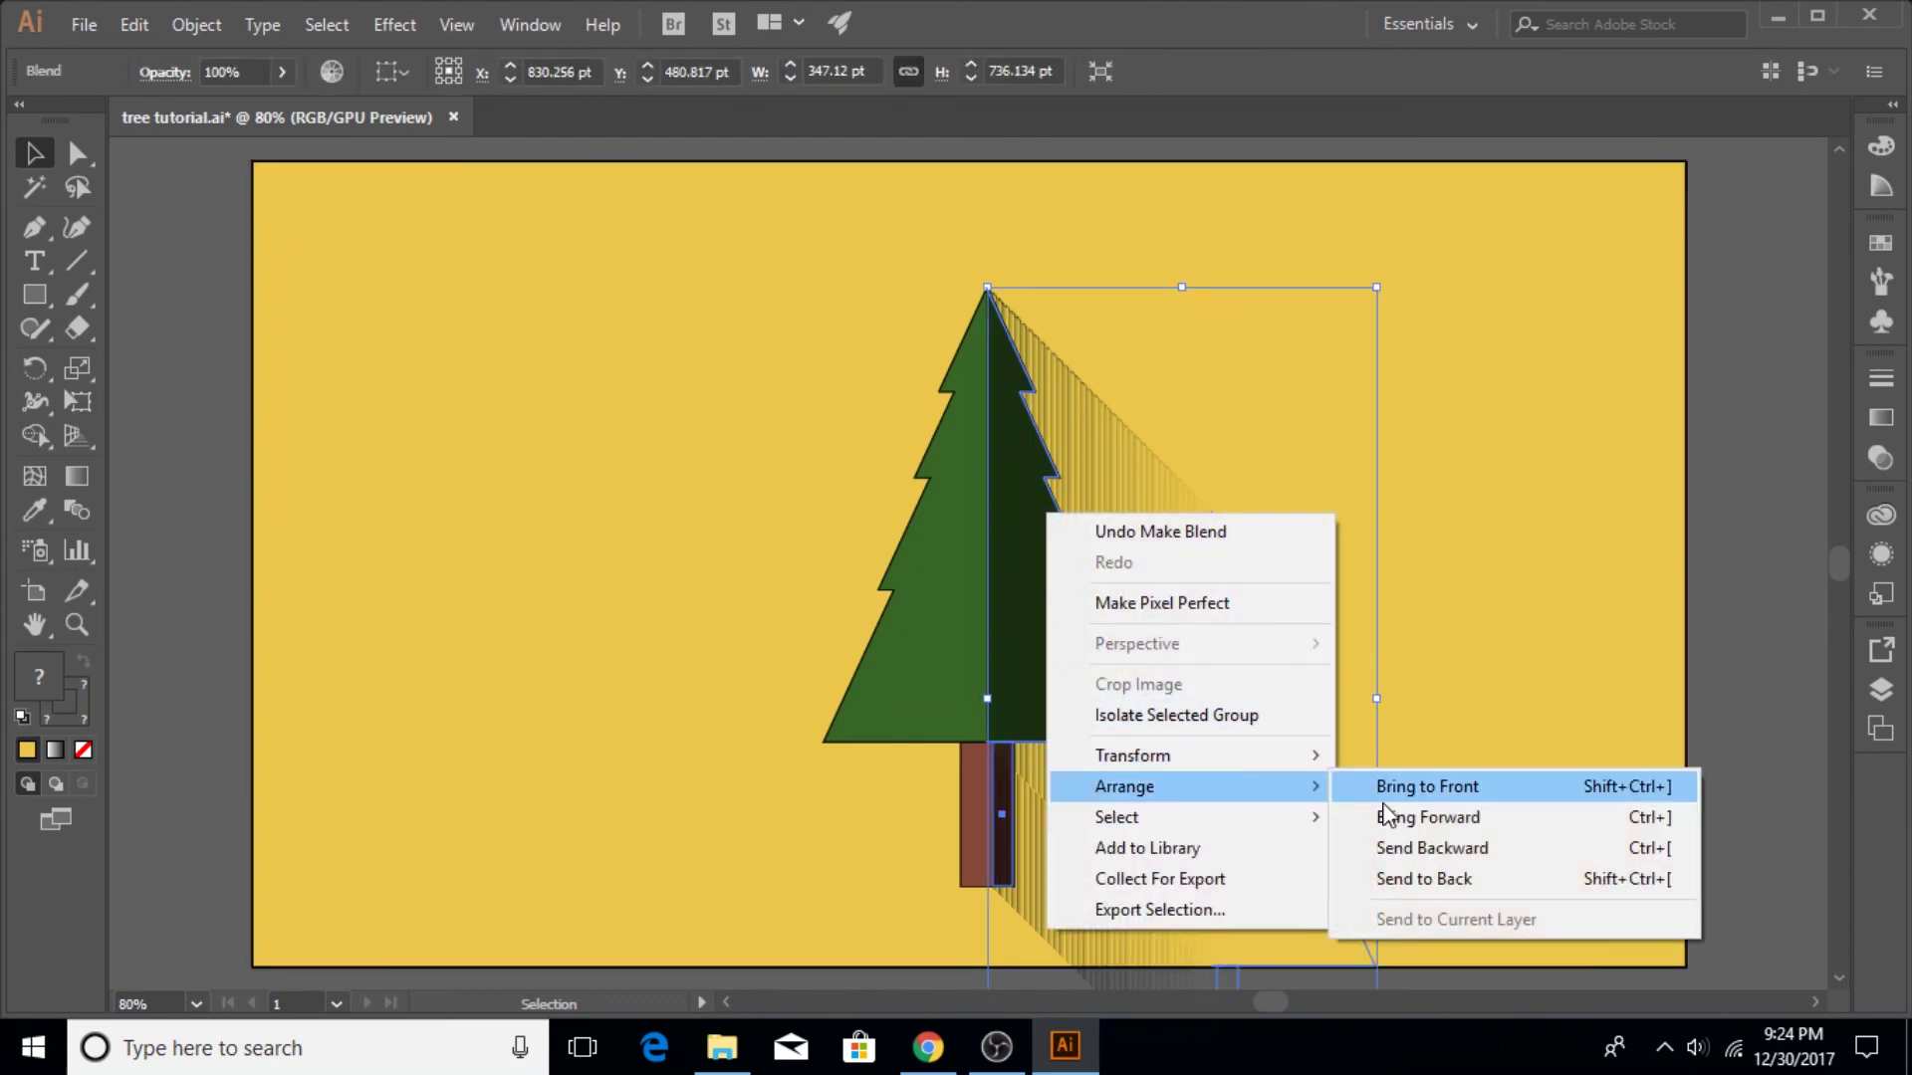
{"action": "left_click", "coordinate": [1422, 849]}
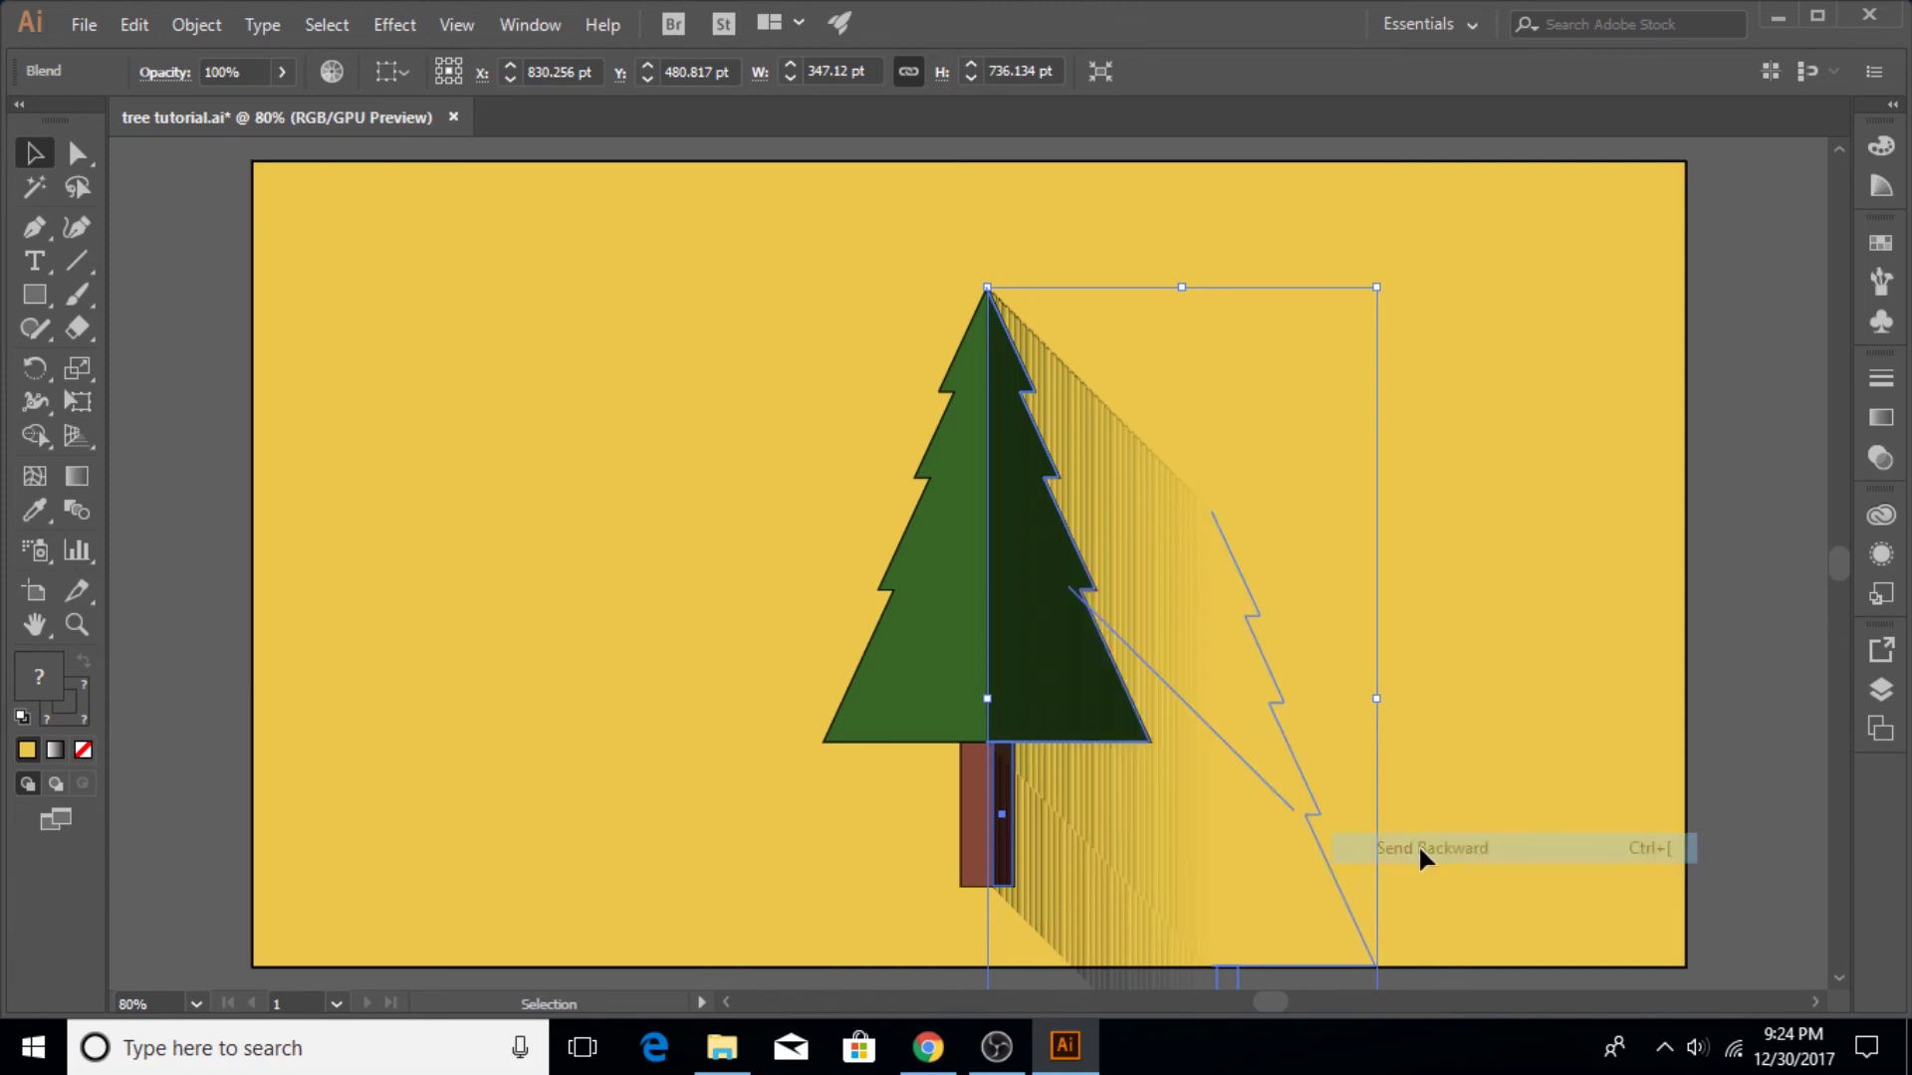
{"action": "left_click", "coordinate": [1480, 553]}
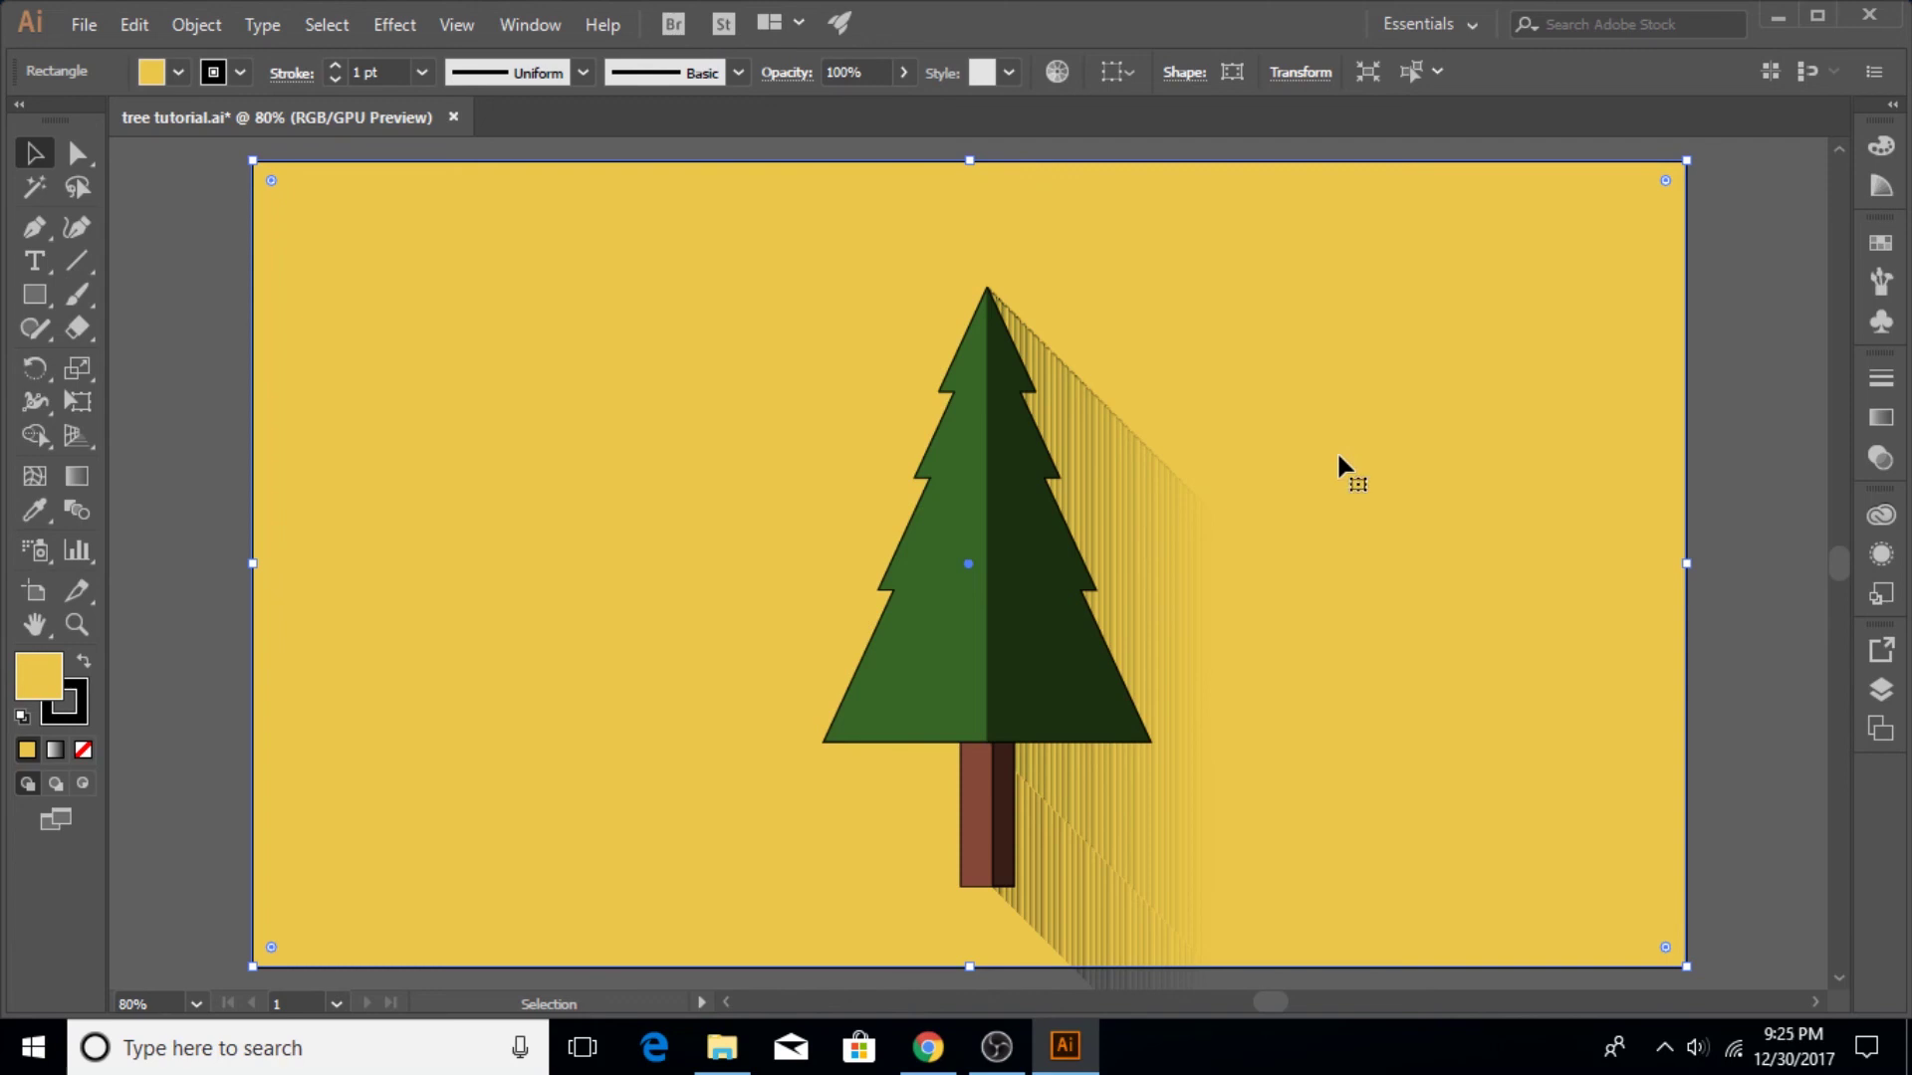
{"action": "left_click", "coordinate": [1721, 428]}
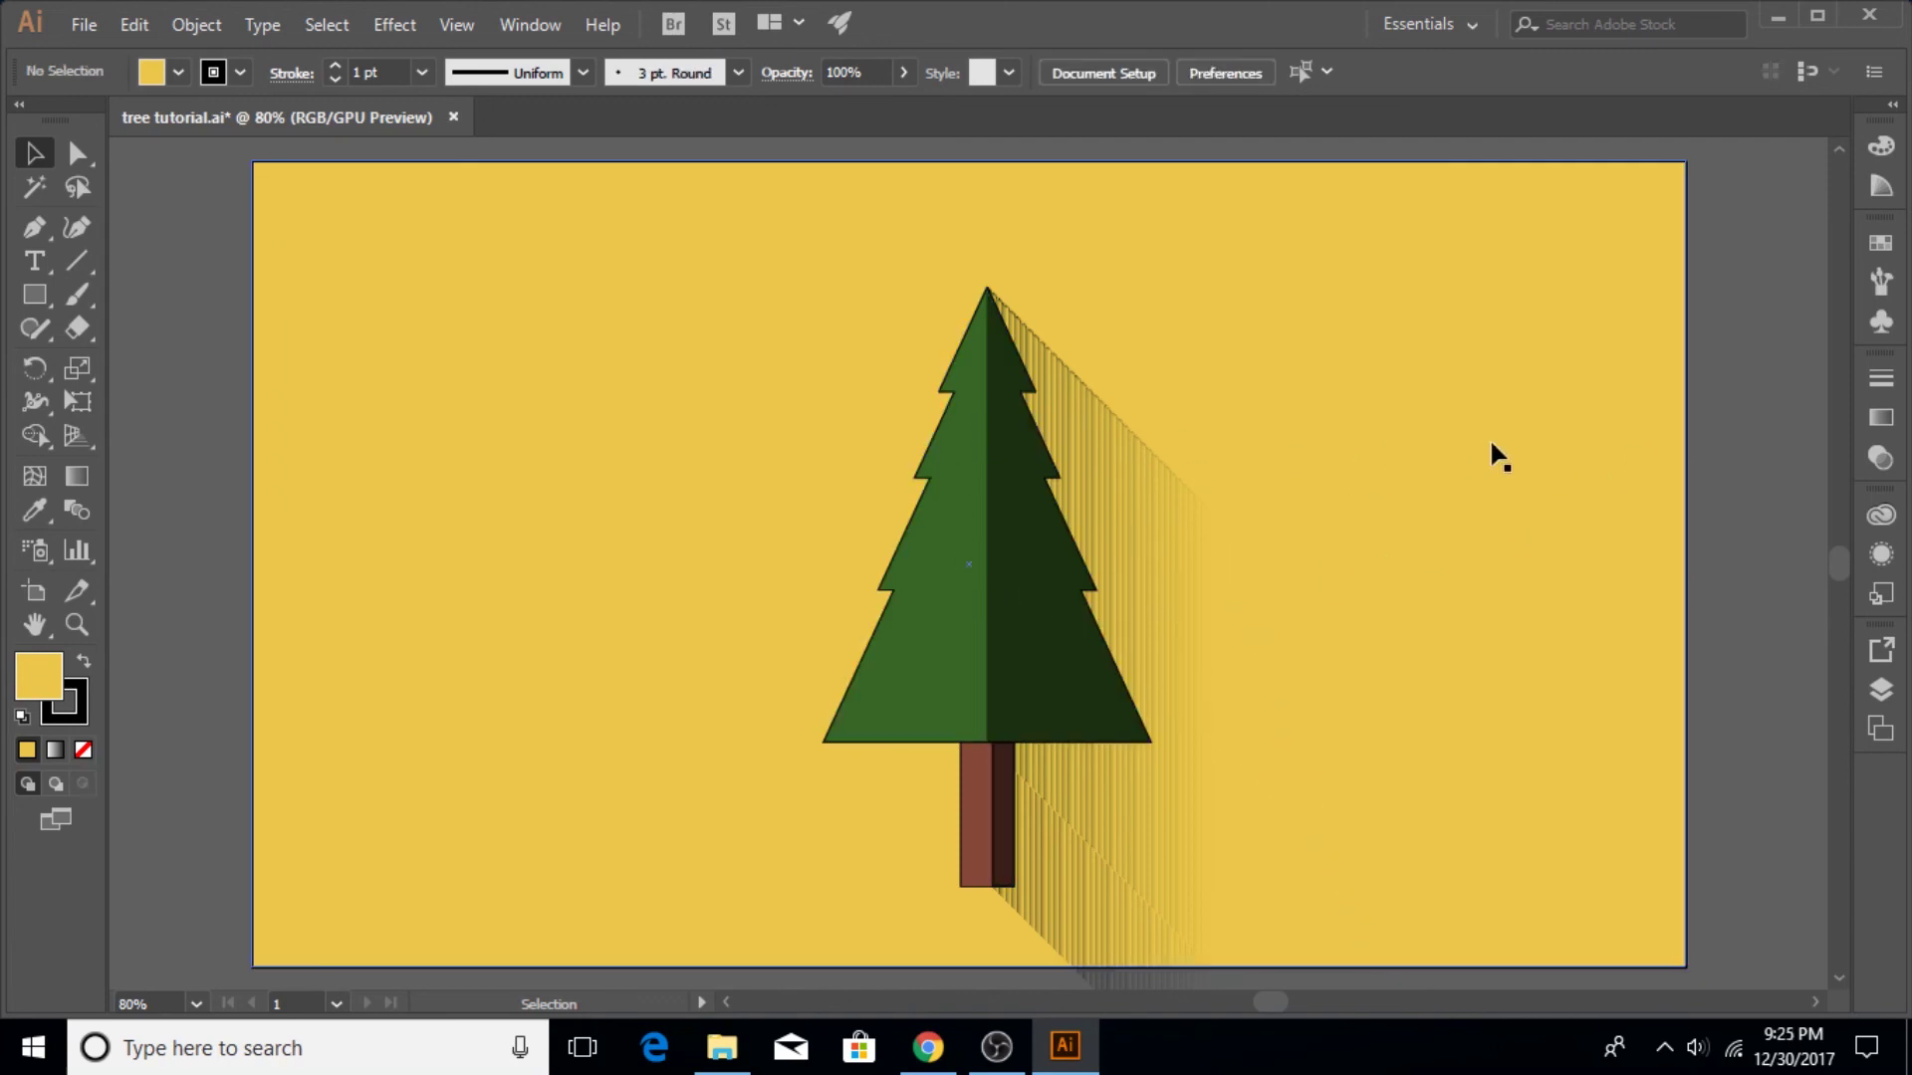